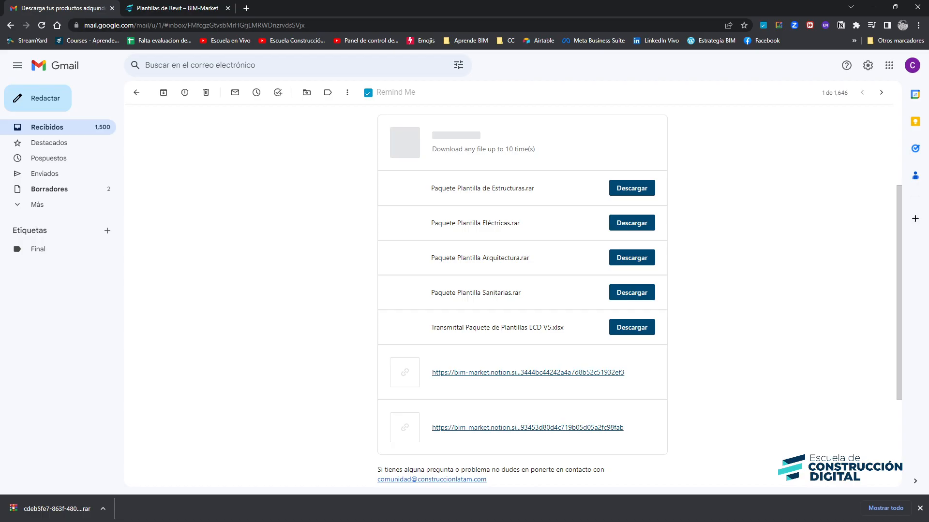
Switch to the BIM-Market store tab and open its Catálogo page
left_click(175, 8)
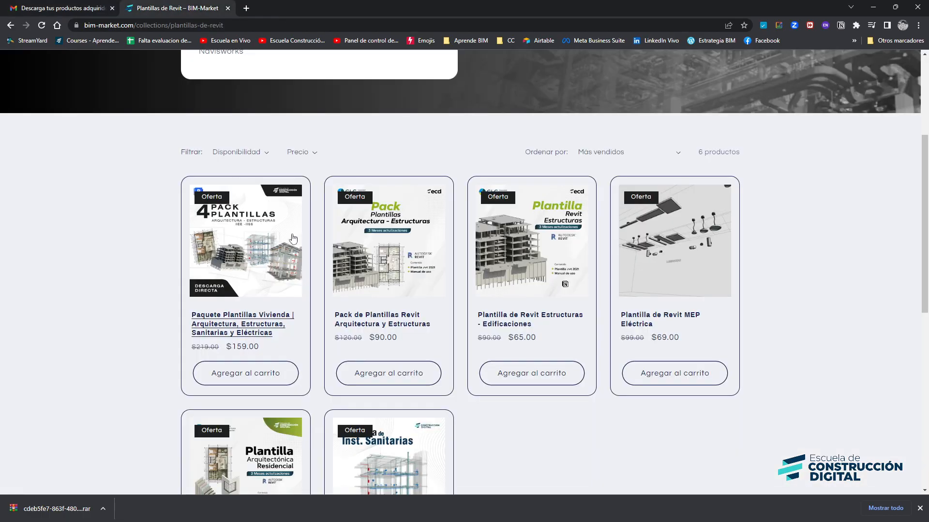
scroll(305, 251, "up", 3)
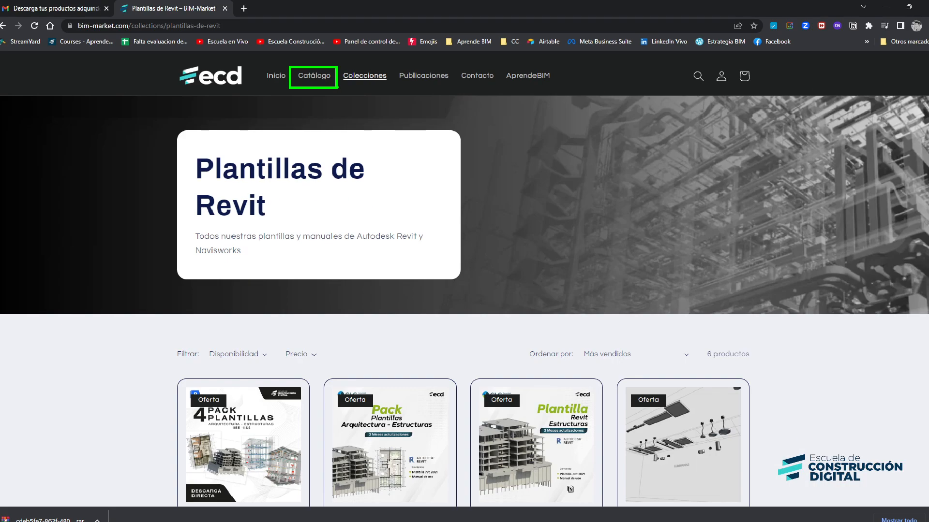
left_click(309, 115)
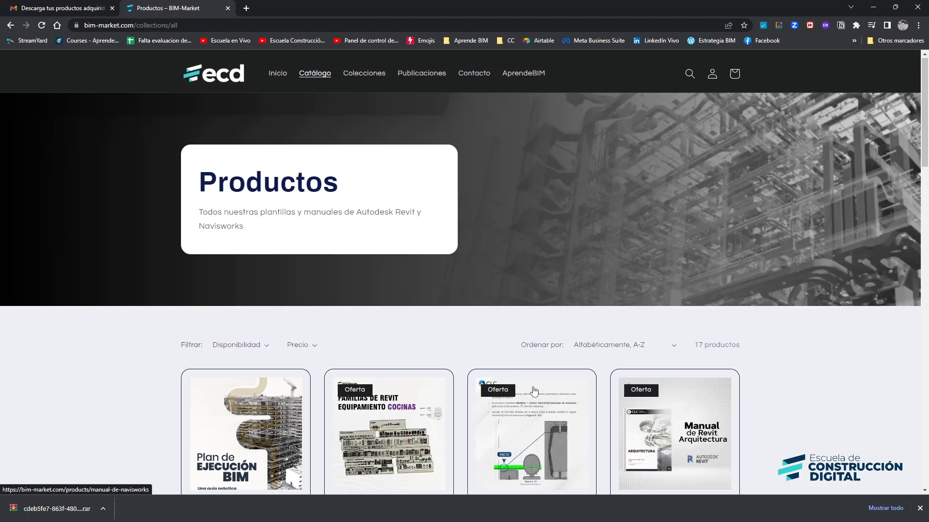
Browse the product catalogue and open the Paquete Plantillas Vivienda product page
scroll(360, 315, "down", 7)
scroll(360, 315, "down", 10)
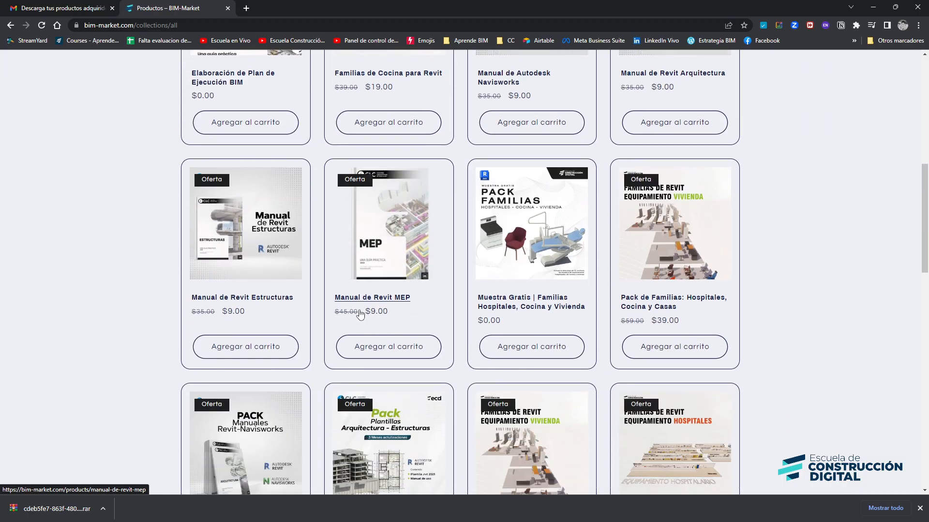
scroll(364, 321, "up", 15)
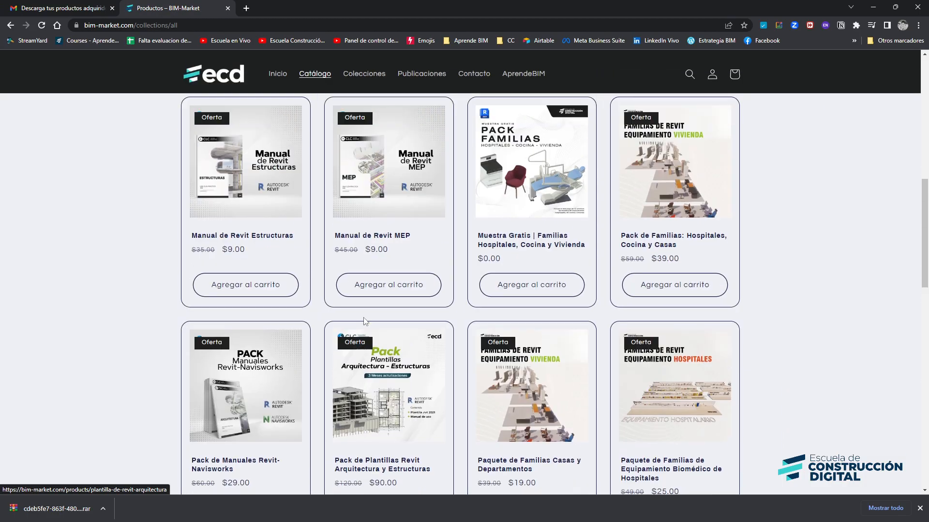
scroll(364, 322, "down", 3)
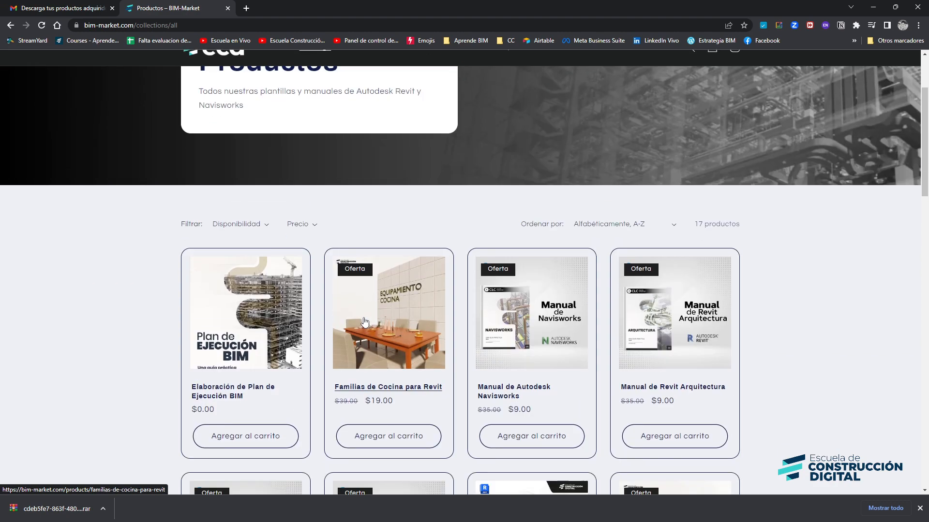
scroll(378, 271, "down", 2)
scroll(378, 271, "down", 10)
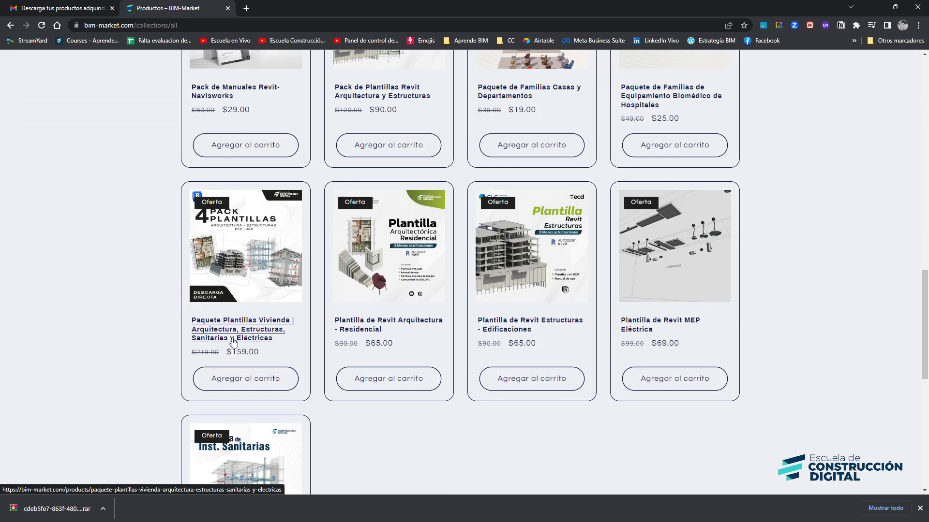
left_click(232, 339)
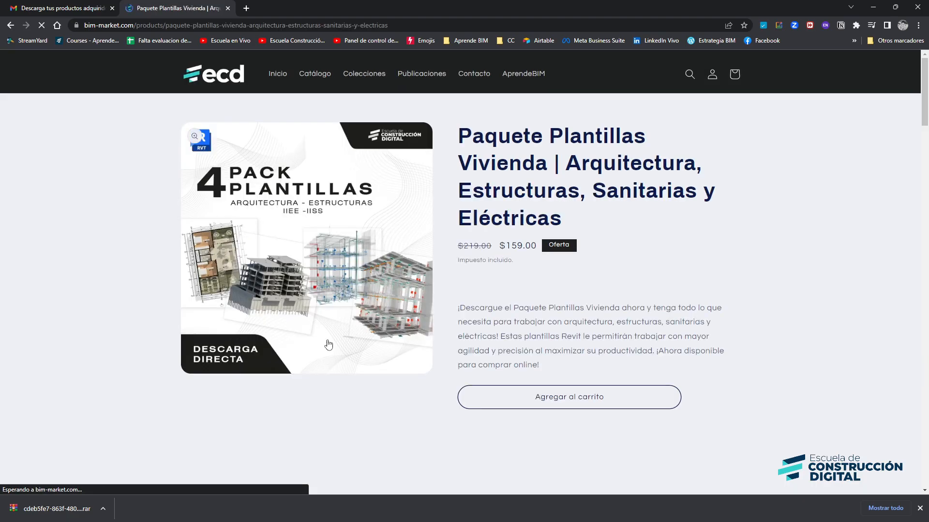
scroll(629, 396, "down", 1)
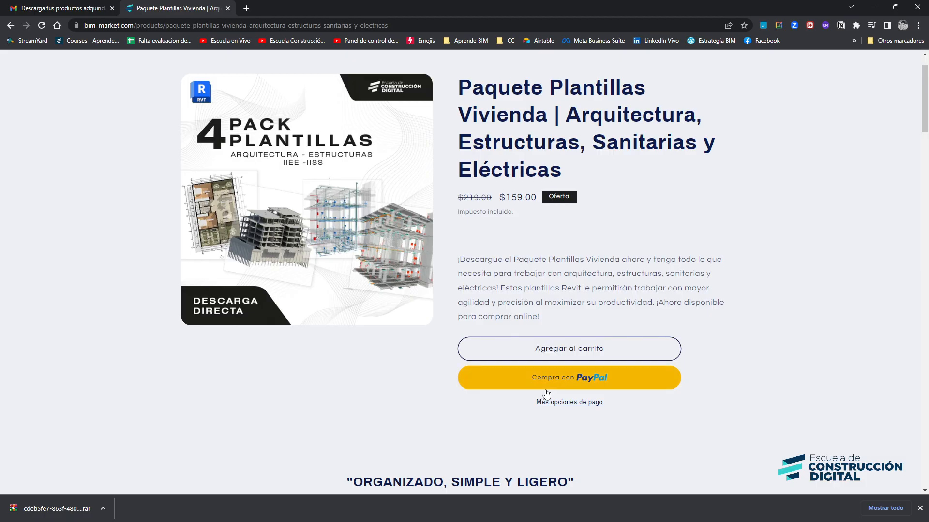
Return to the mailbox and open the BIM-Market e-mail 'Descarga tus productos adquiridos' to view its download list
left_click(79, 8)
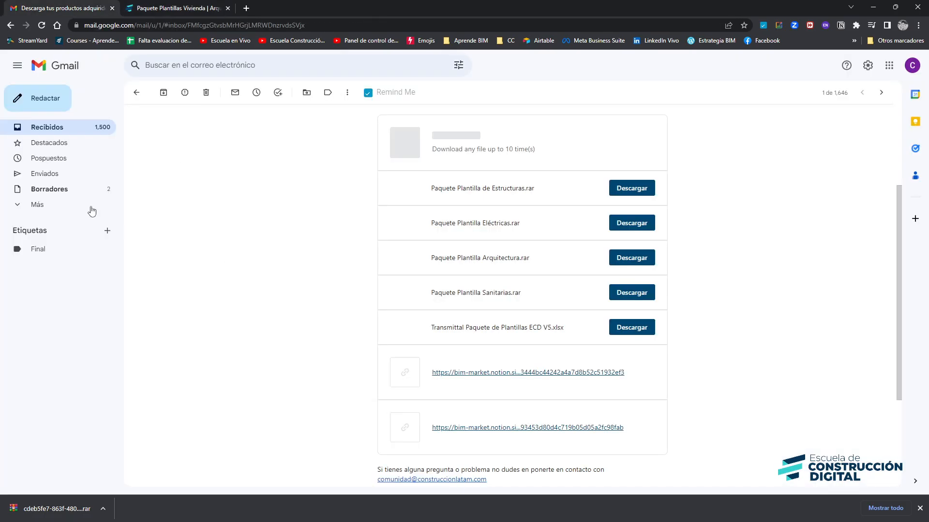
left_click(58, 132)
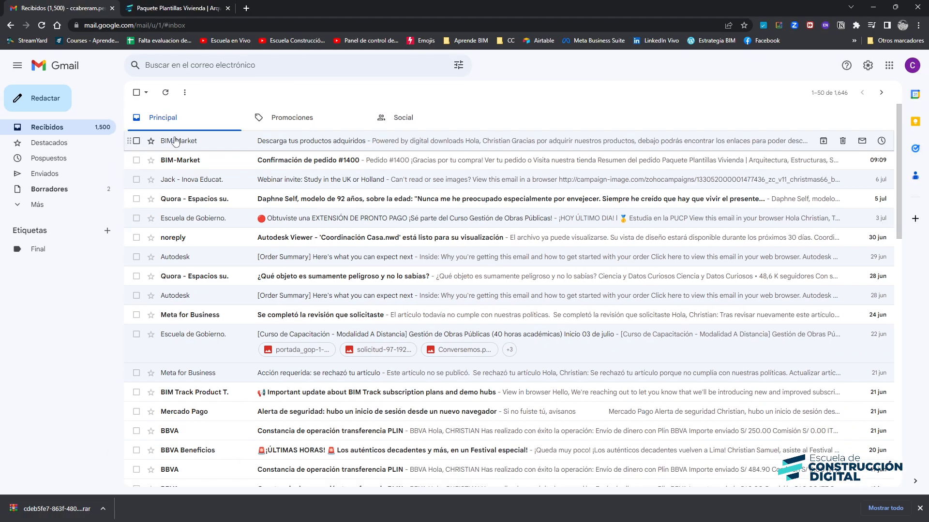
left_click(175, 143)
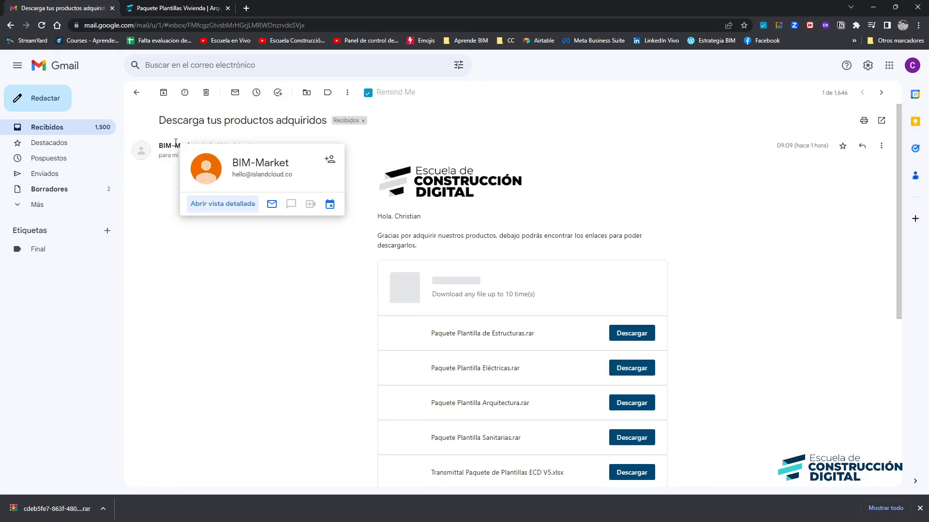
scroll(677, 290, "down", 3)
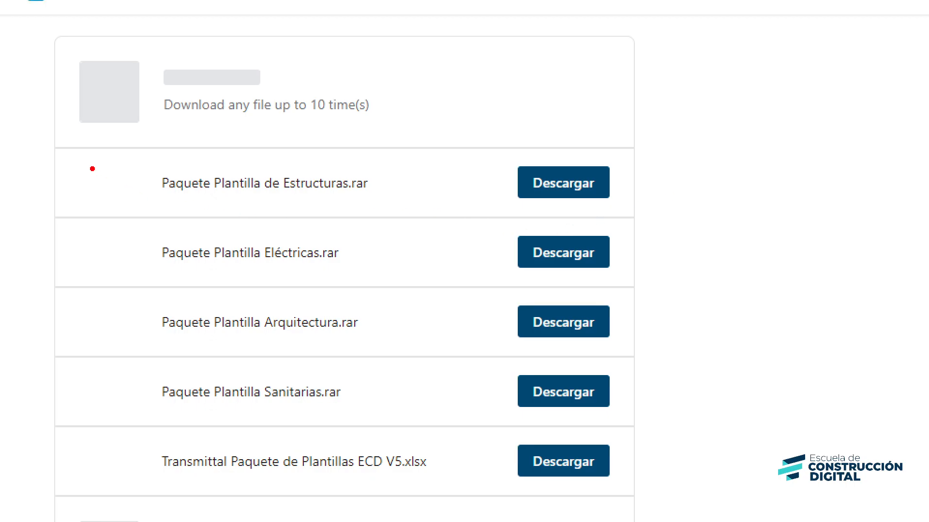
mouse_move(89, 154)
left_mouse_down()
mouse_move(393, 356)
mouse_move(671, 507)
left_mouse_up()
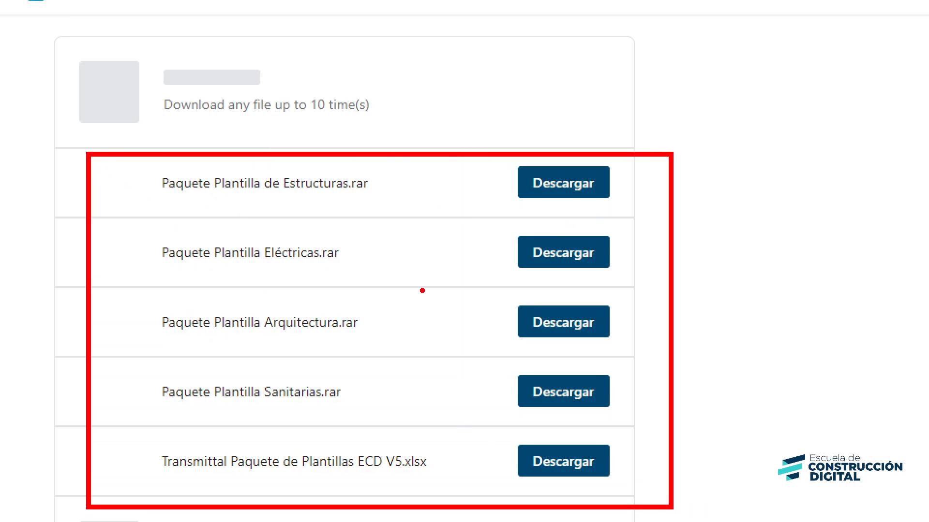
left_click_drag(379, 168, 404, 129)
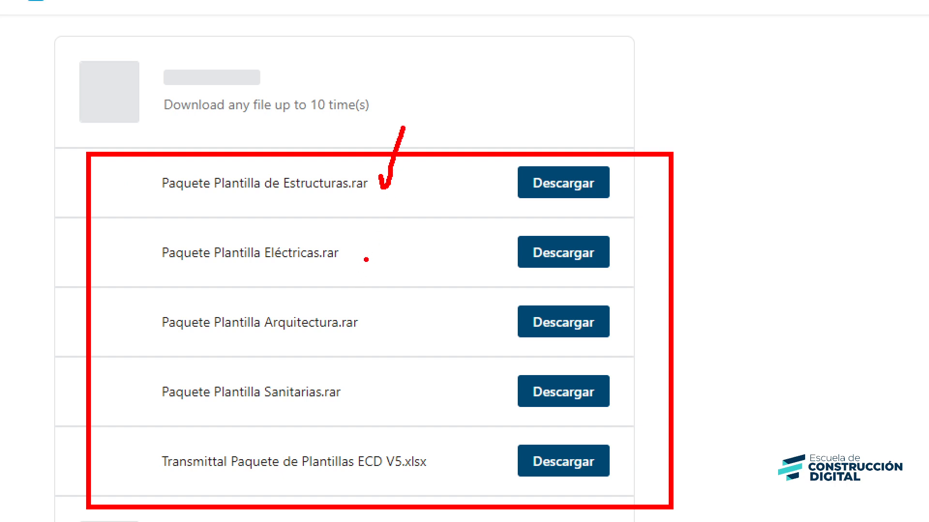
left_click_drag(365, 251, 394, 212)
left_click_drag(377, 329, 408, 313)
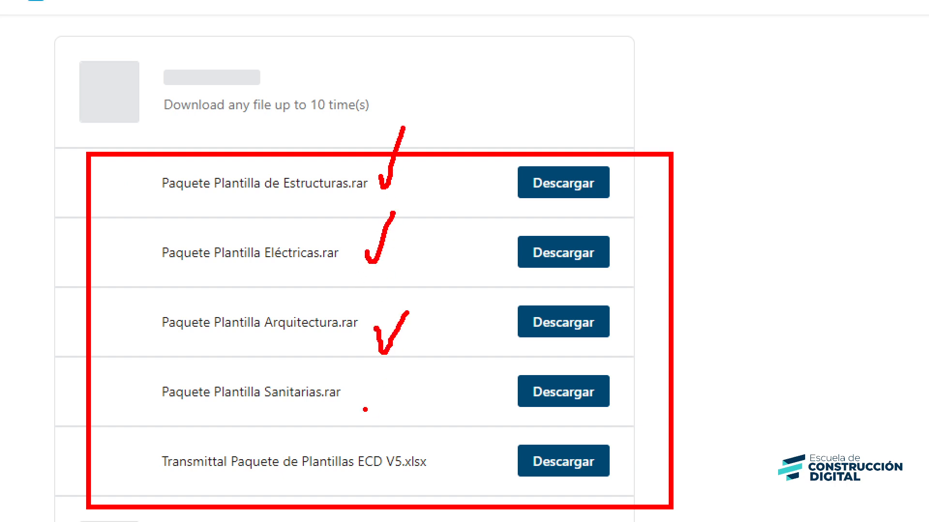
left_click_drag(366, 410, 395, 383)
left_click_drag(146, 445, 452, 476)
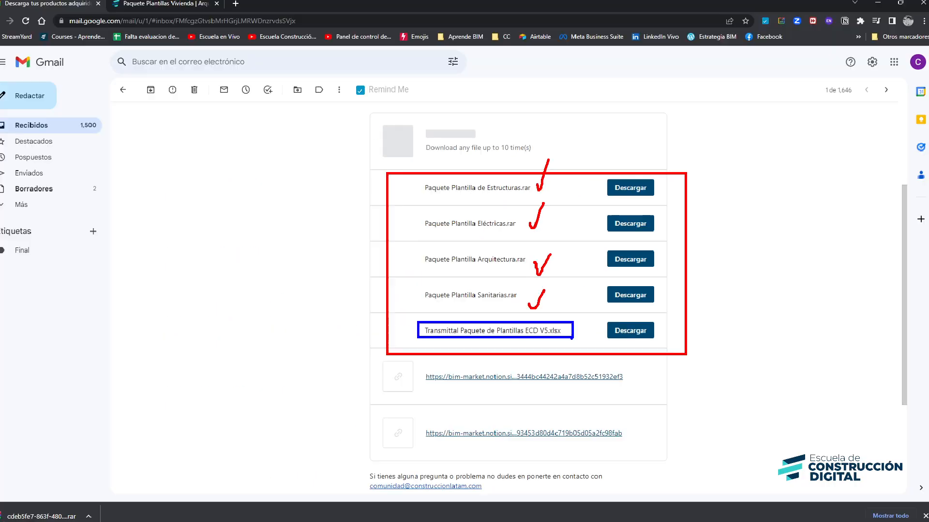
key("Escape")
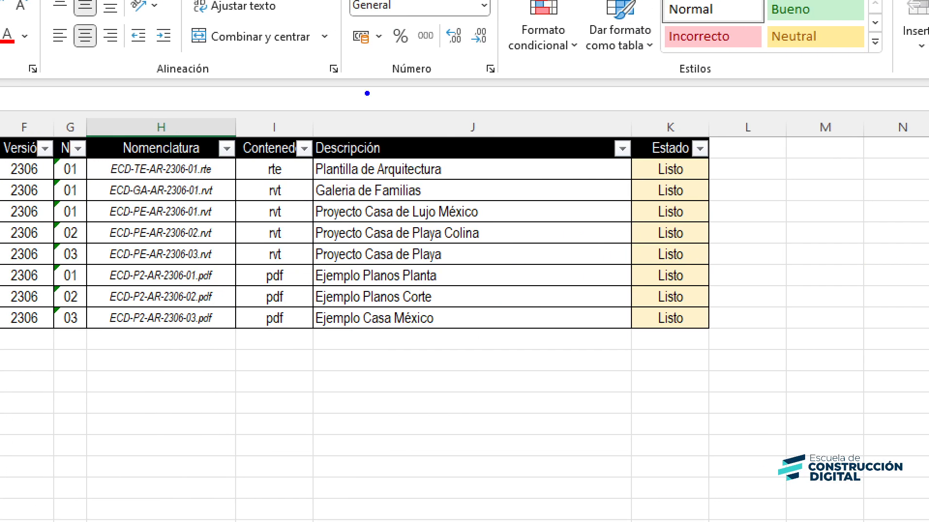
key("r")
mouse_move(262, 153)
left_mouse_down("ctrl")
mouse_move(426, 189)
mouse_move(470, 179)
left_mouse_up("ctrl")
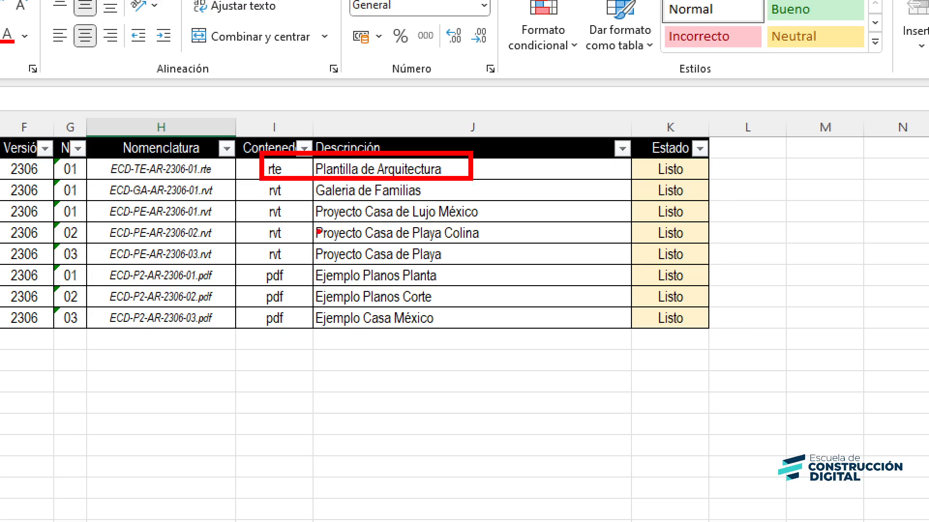
mouse_move(261, 184)
left_mouse_down("ctrl")
mouse_move(315, 200)
mouse_move(429, 199)
left_mouse_up("ctrl")
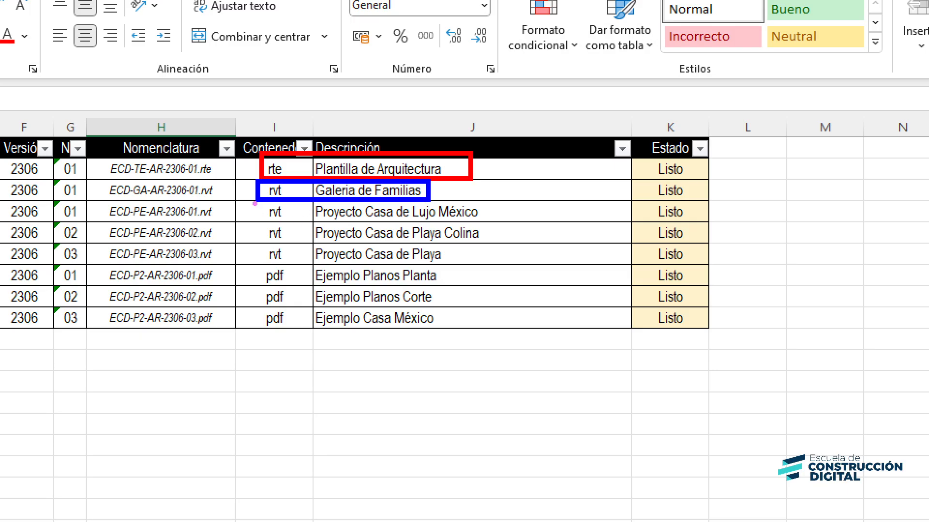
mouse_move(253, 200)
left_mouse_down("ctrl")
mouse_move(338, 237)
mouse_move(503, 265)
left_mouse_up("ctrl")
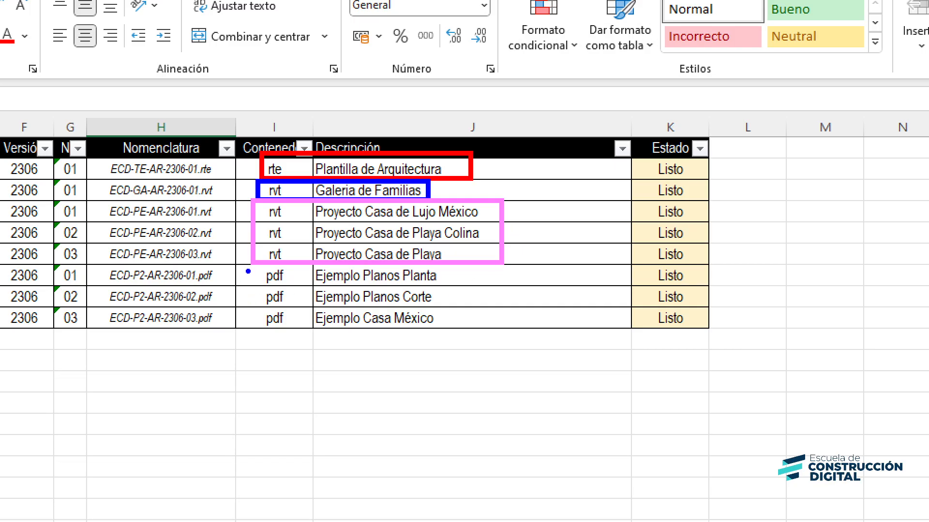
mouse_move(251, 264)
left_mouse_down("ctrl")
mouse_move(283, 296)
mouse_move(455, 332)
left_mouse_up("ctrl")
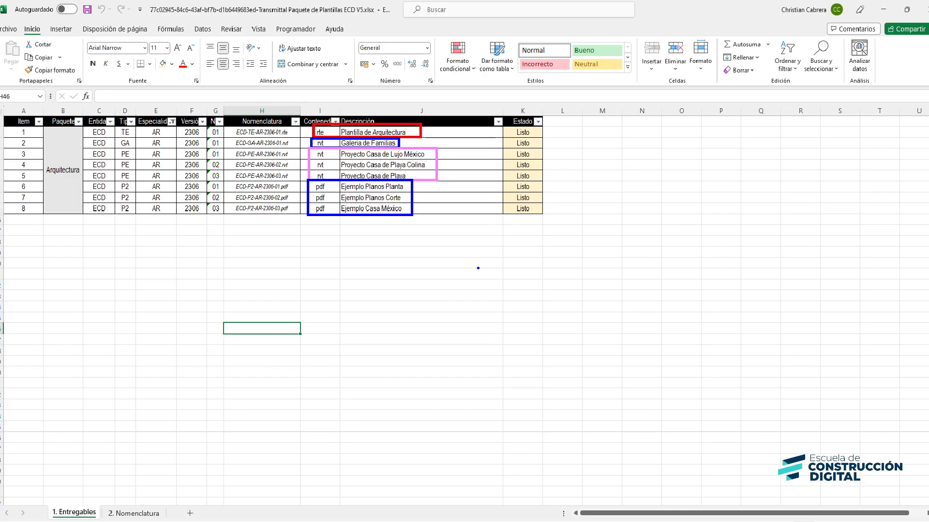
key("Escape")
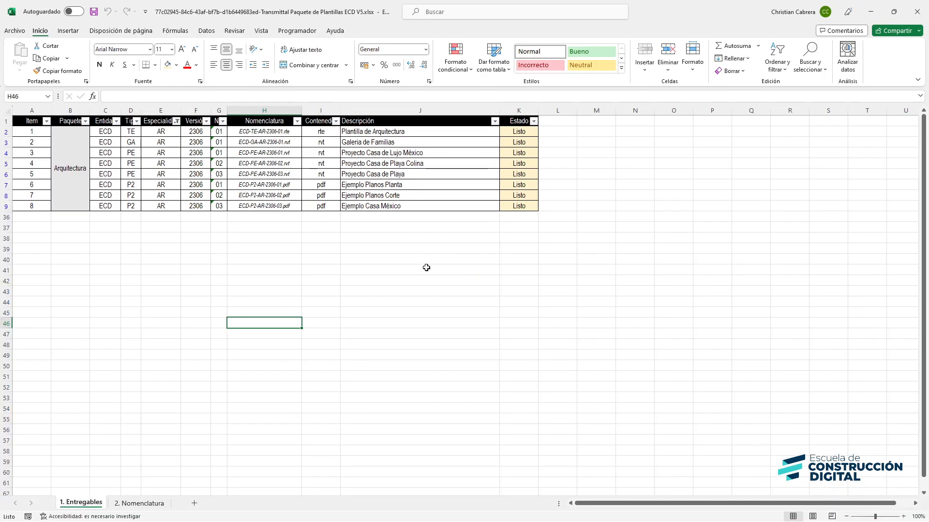
Switch to Revit, start a new model project and browse for a custom template file
left_click(427, 288)
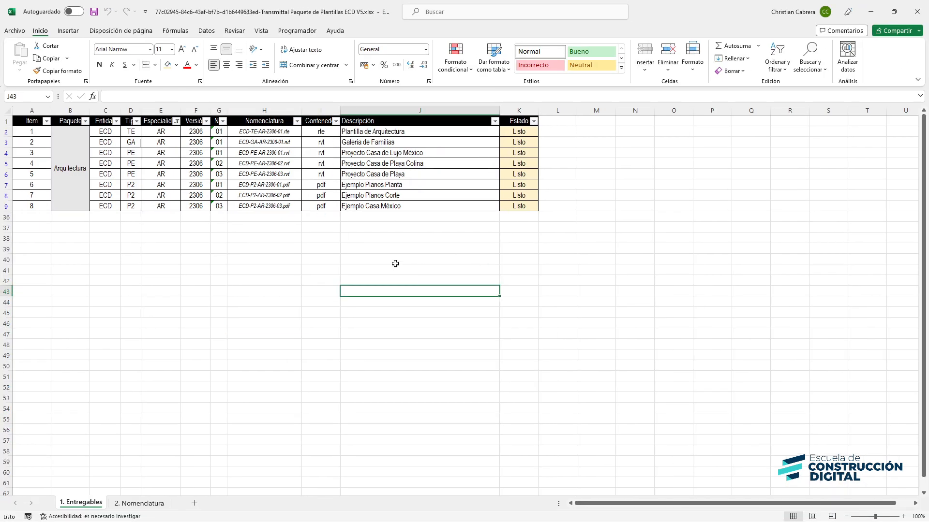
key("alt+Tab")
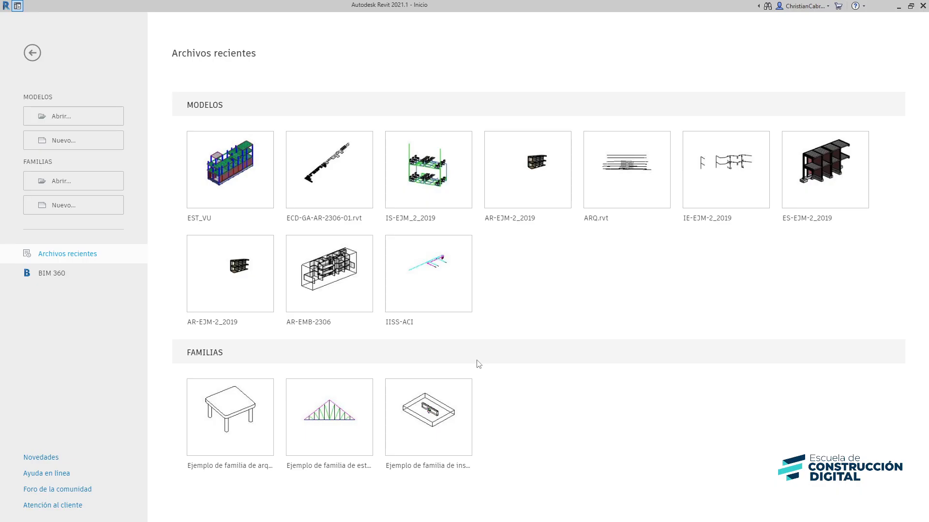
key("alt+Tab")
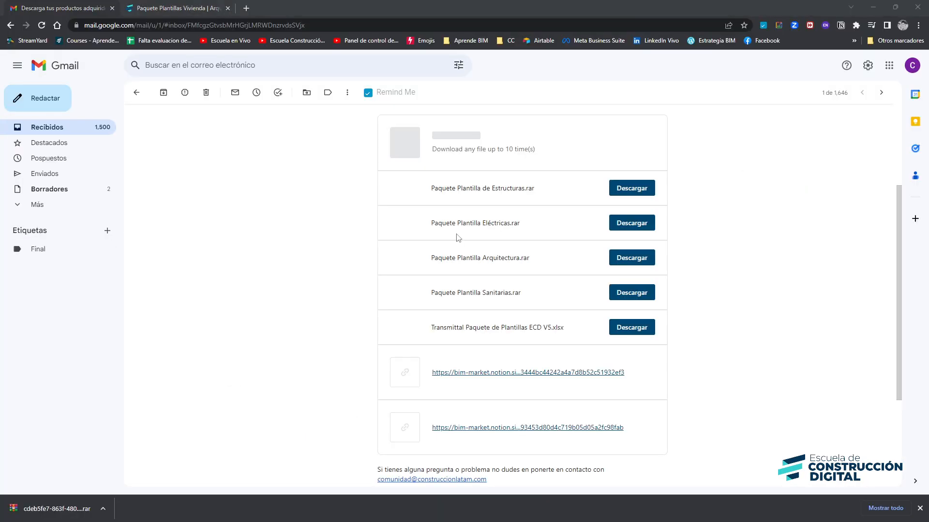
key("alt+Tab")
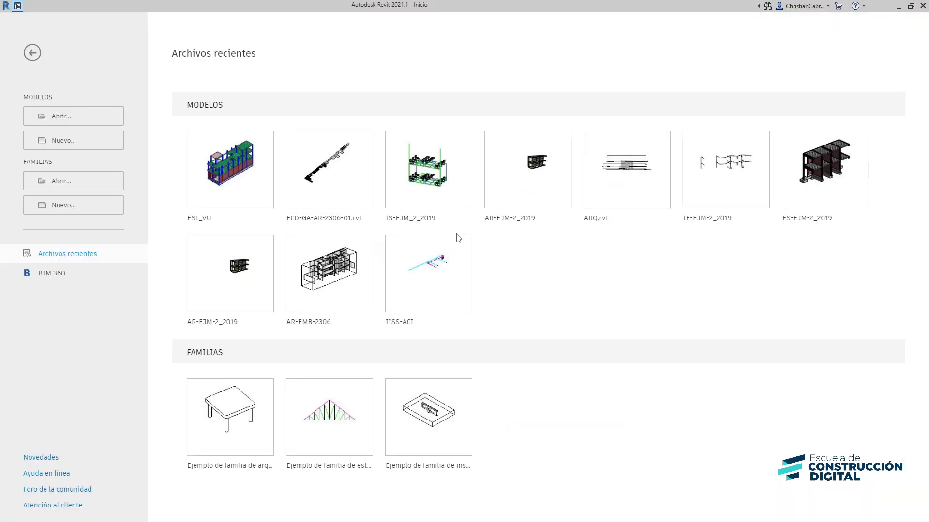
left_click(79, 151)
left_click(208, 186)
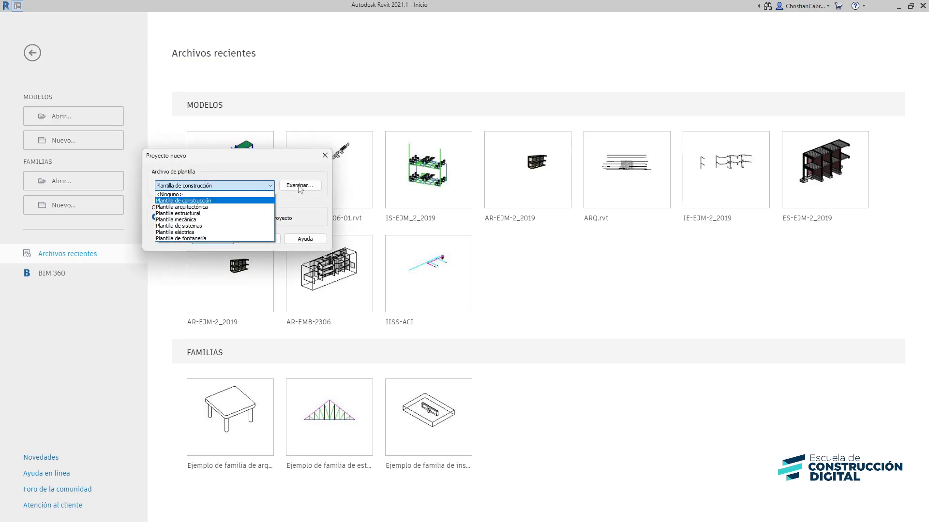
left_click(299, 187)
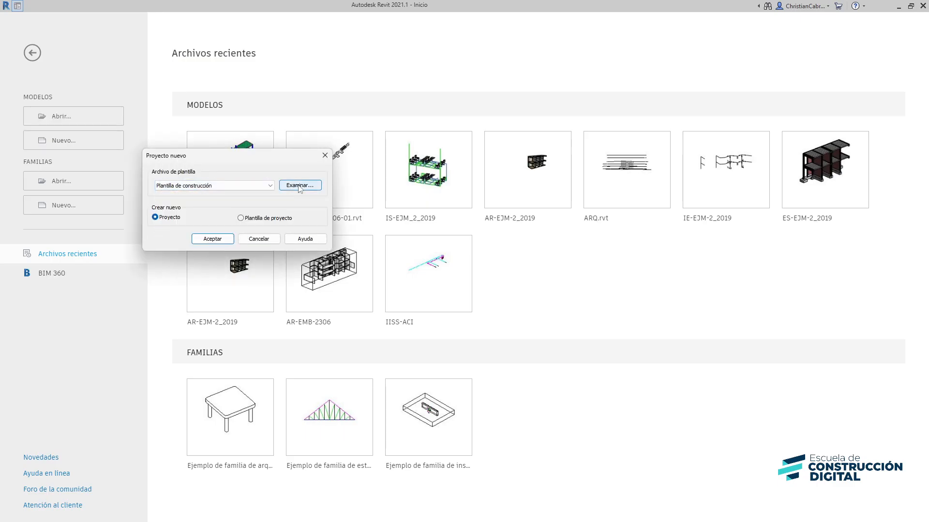
left_click(299, 187)
Navigate to Data (D:) > Plantilla Arquitectura > 01. Plantilla and open ECD-TE-AR-2306-01.rte as the template
left_click(217, 47)
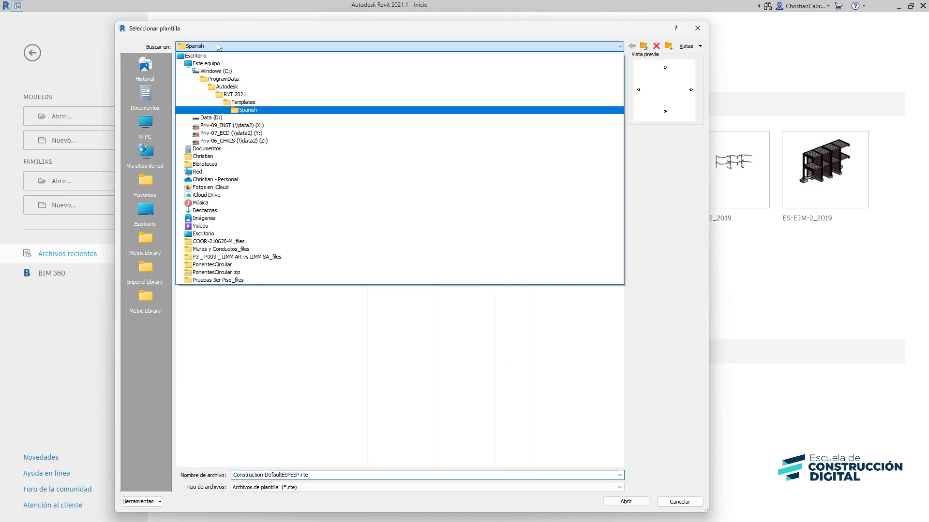
left_click(207, 117)
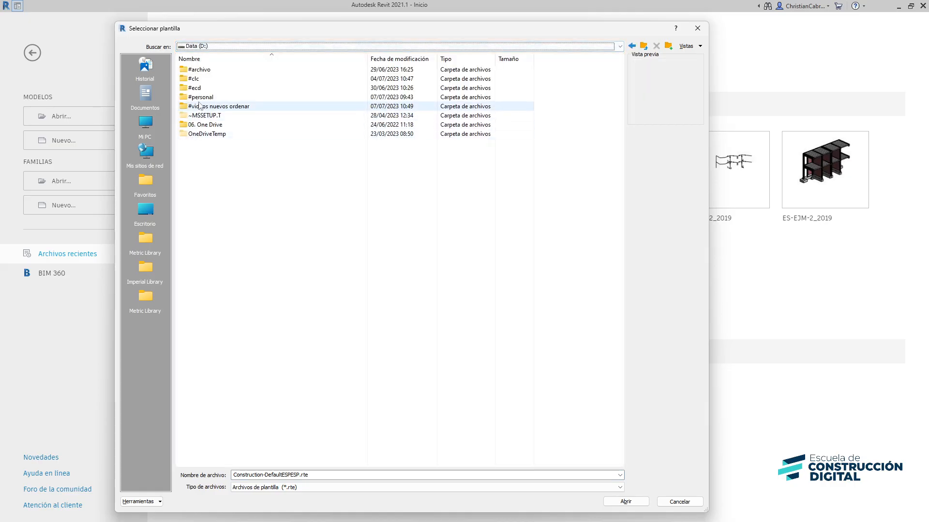
double_click(199, 106)
double_click(206, 216)
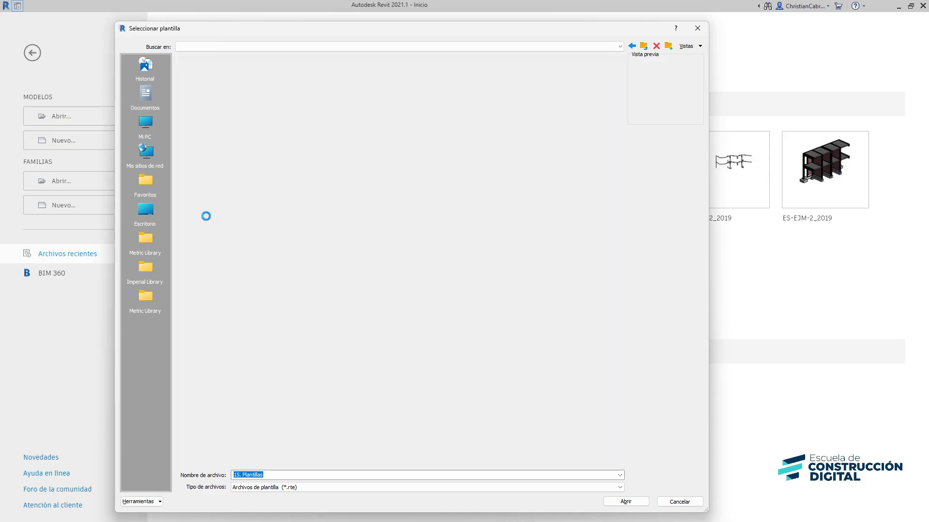
double_click(208, 69)
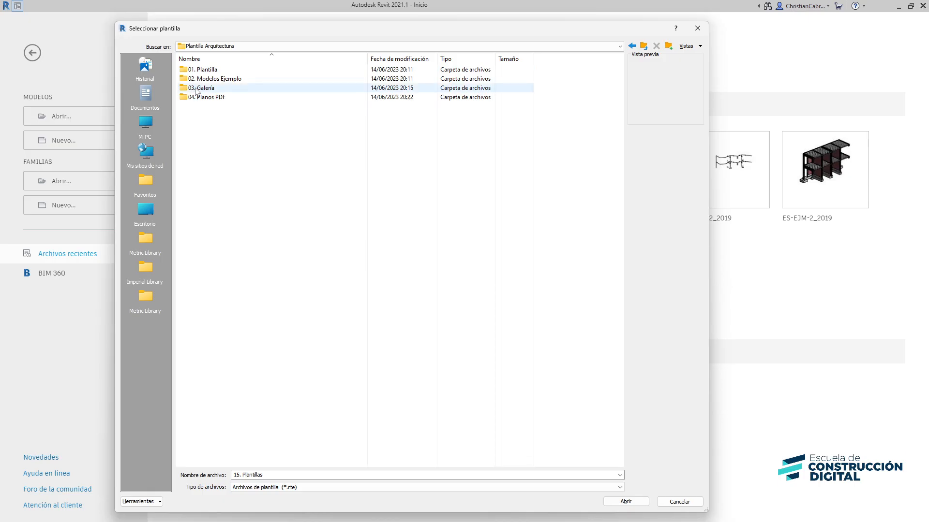
double_click(203, 69)
left_click(224, 70)
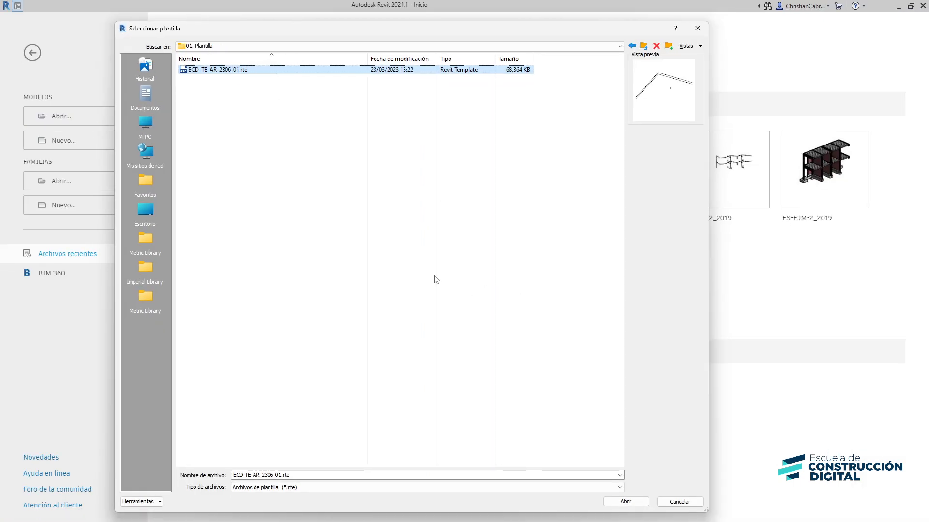
left_click(618, 503)
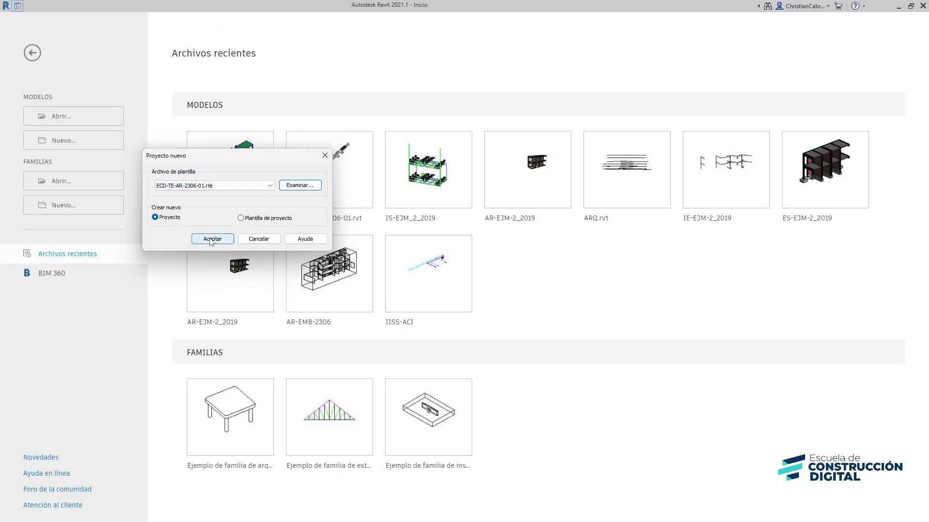
Create the project, then open the example model ECD-GA-AR-2306-01.rvt.rvt from the template's 03. Galería folder in Revit
left_click(212, 239)
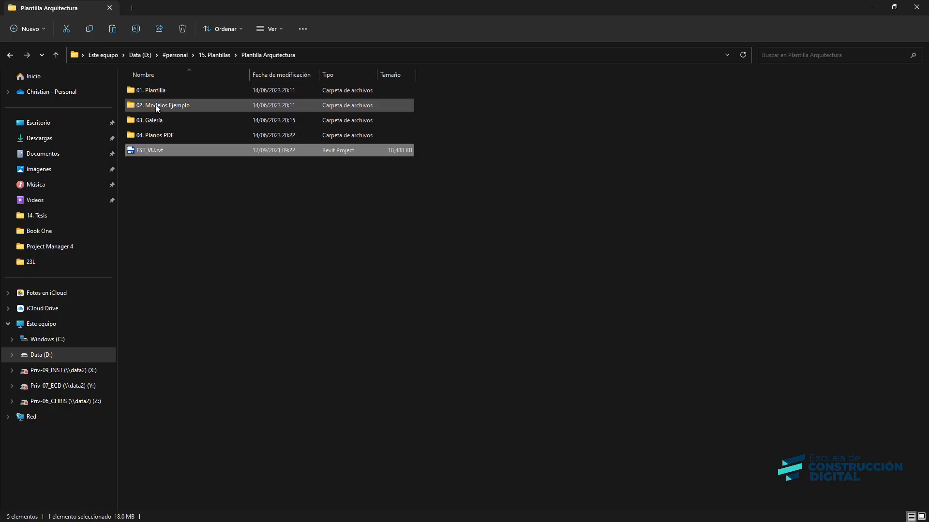
double_click(157, 120)
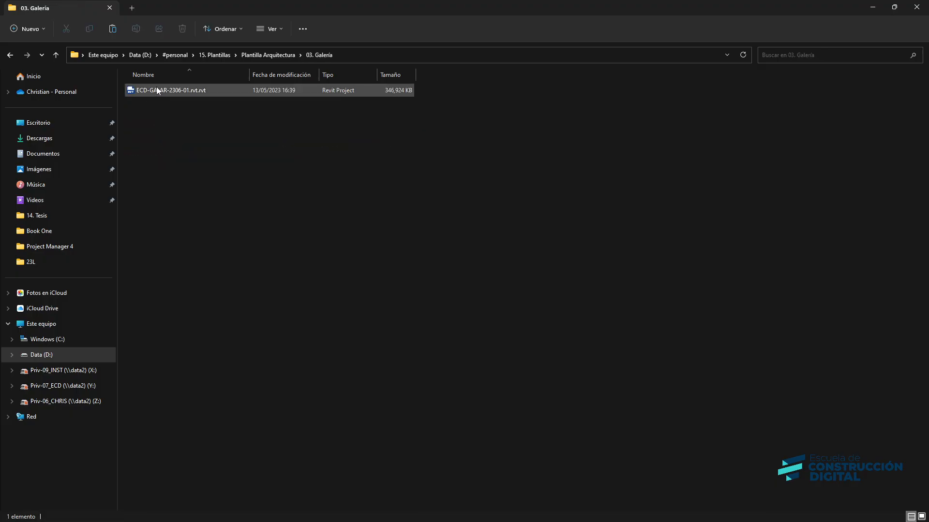
left_click_drag(156, 88, 232, 191)
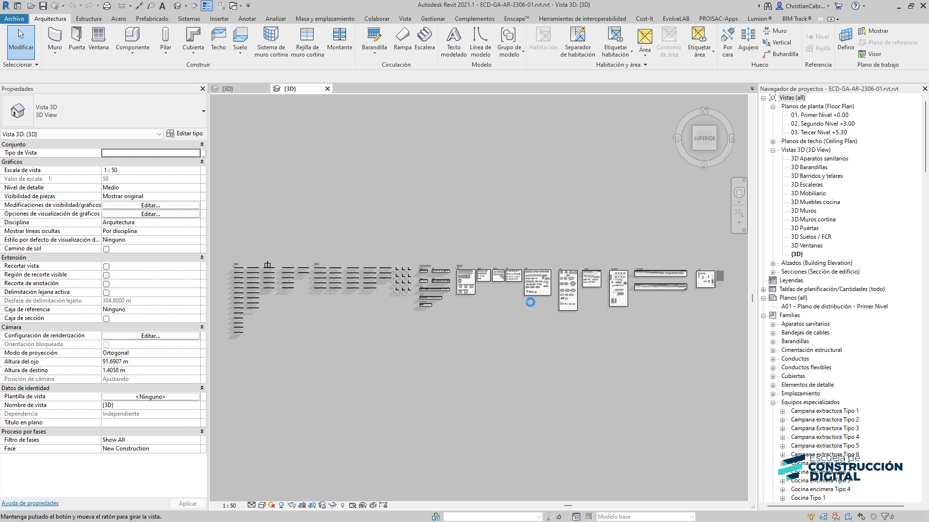
Orbit the example model's 3D view to inspect its contents, then return to the new project's 3D view
left_click_drag(531, 302, 538, 310)
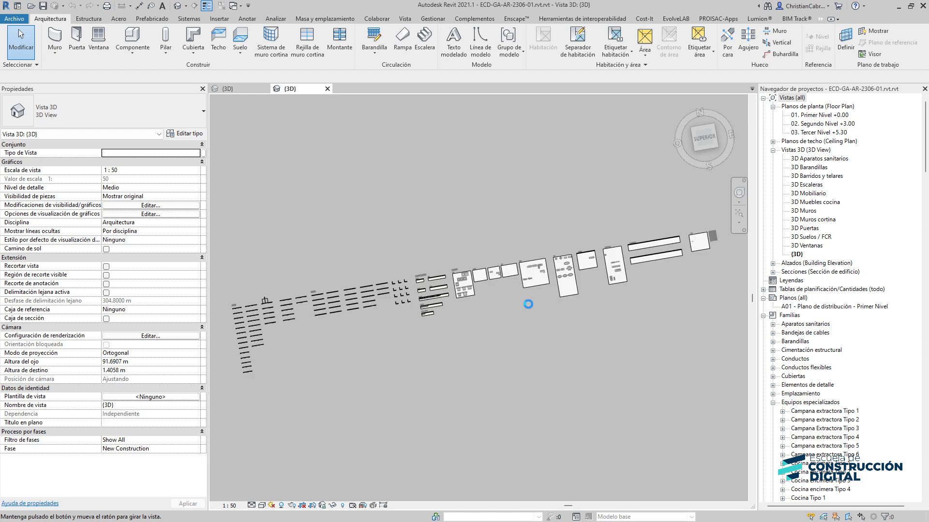
left_click_drag(528, 304, 471, 306)
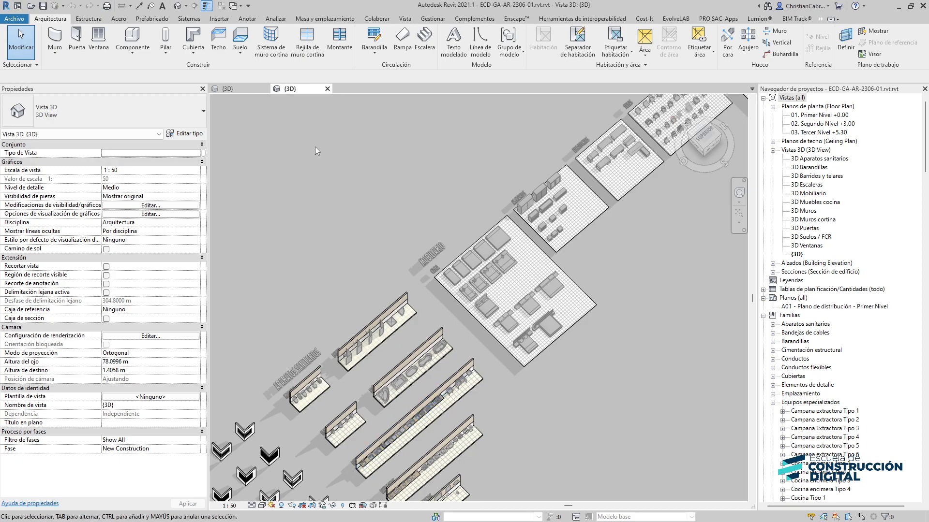
left_click(258, 91)
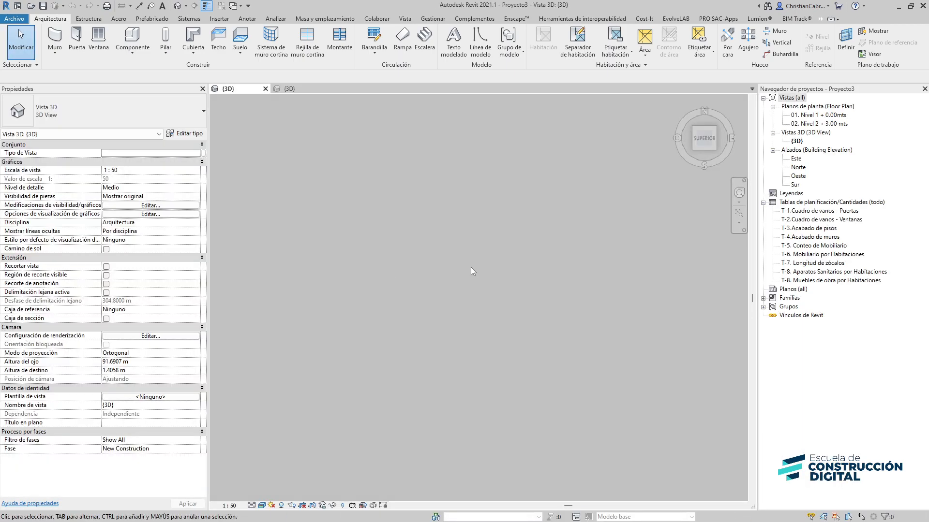
Open the East elevation and draw a new level at about 7 m above the two existing levels
double_click(797, 159)
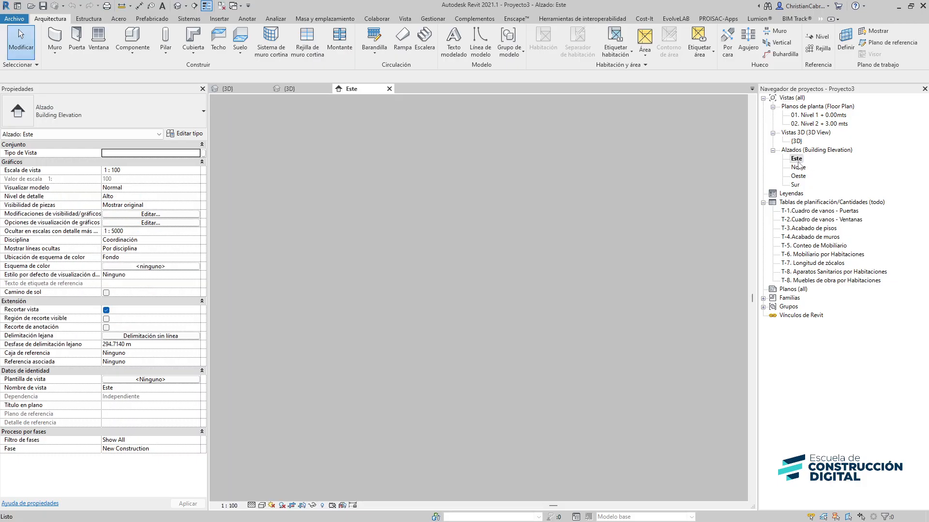
scroll(583, 271, "up", 5)
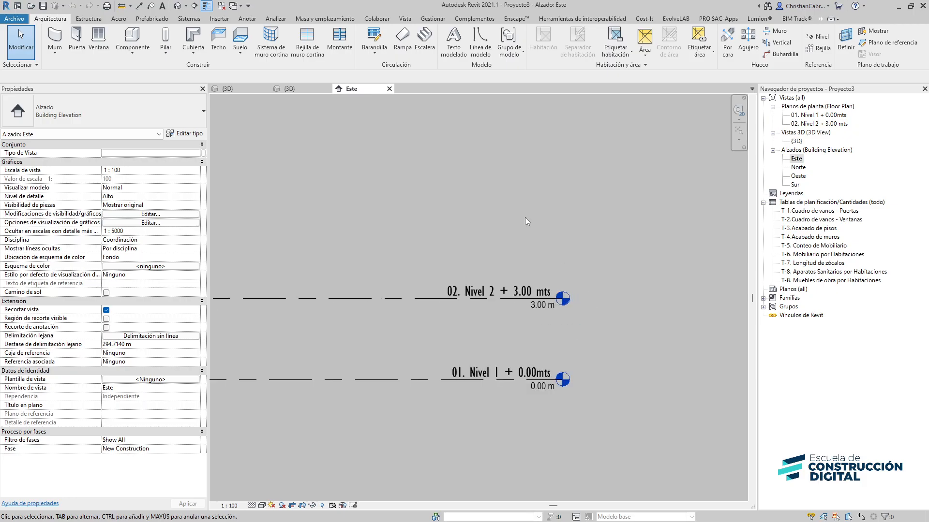
scroll(522, 220, "down", 4)
scroll(521, 217, "down", 3)
key("l")
key("l")
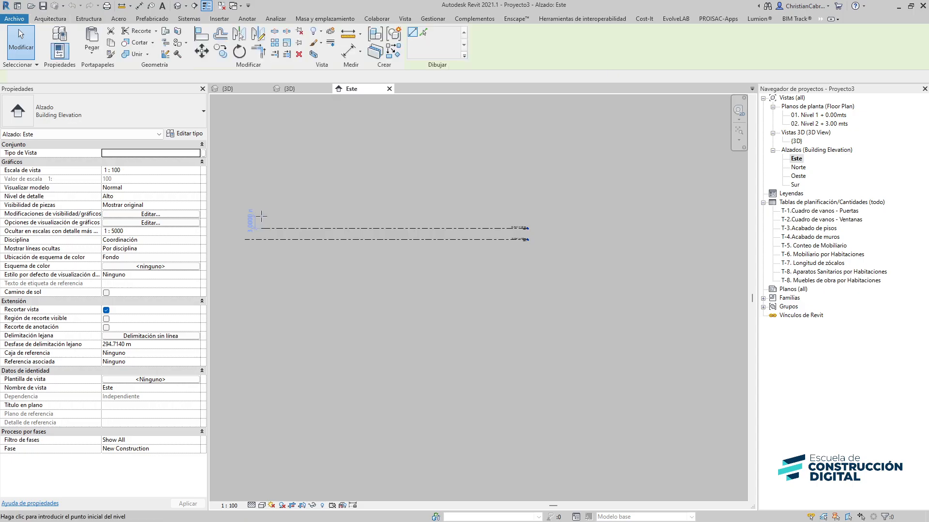
left_click(266, 213)
left_click(517, 205)
scroll(511, 209, "up", 8)
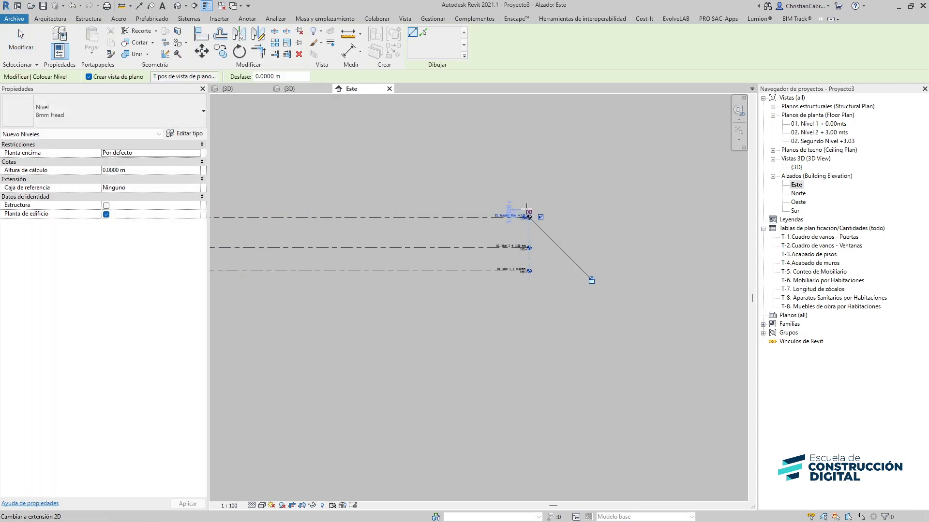
key("Escape")
key("Escape")
Set the new level's elevation to 6 m and rename it 03. Nivel 3 +6.00mts, renaming its views too
double_click(509, 253)
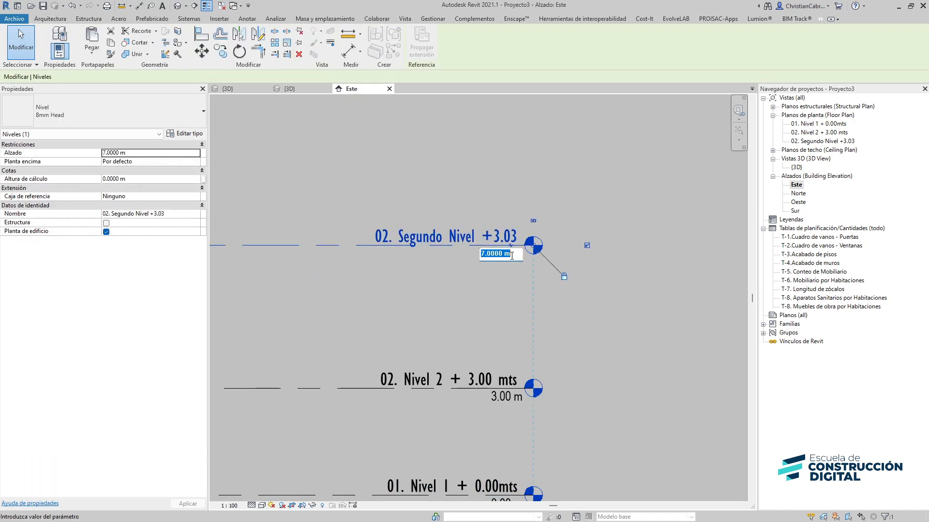
type("6")
key("Return")
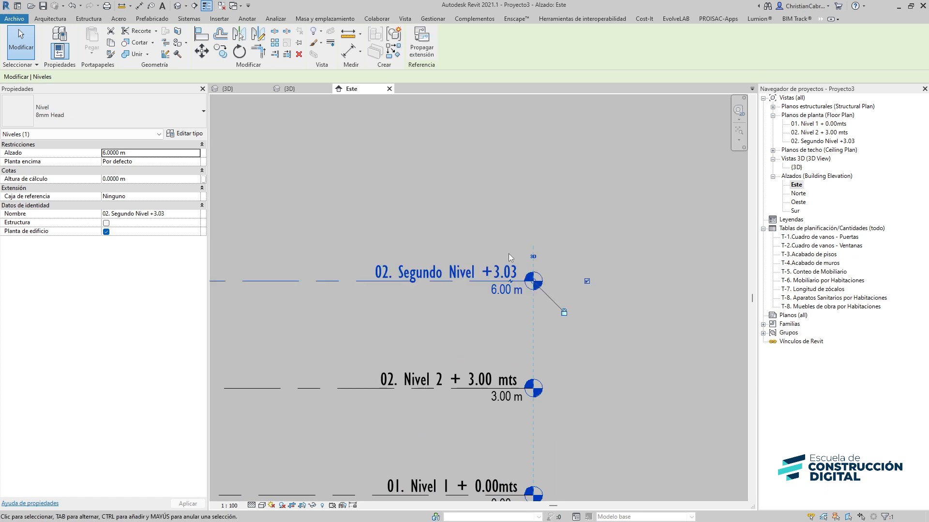
left_click(428, 274)
type("03. Nivel 3 +6.00mts")
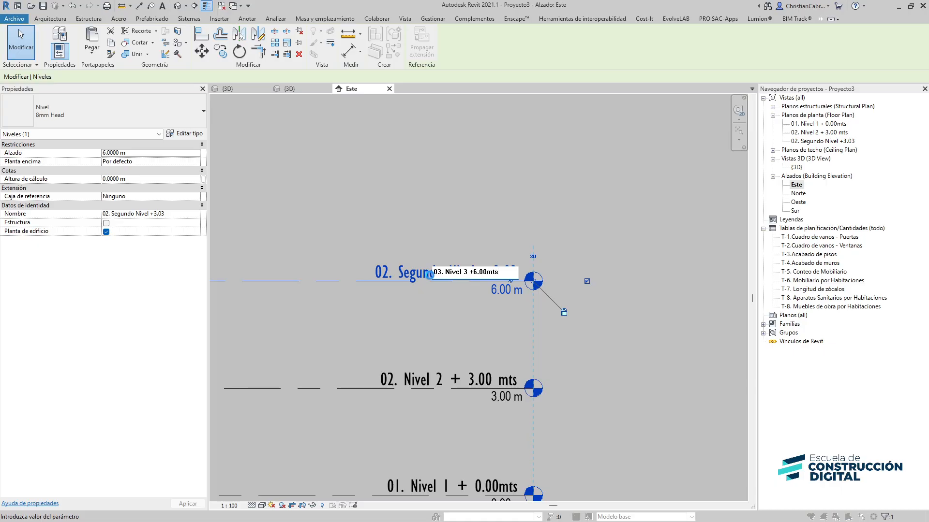
key("Return")
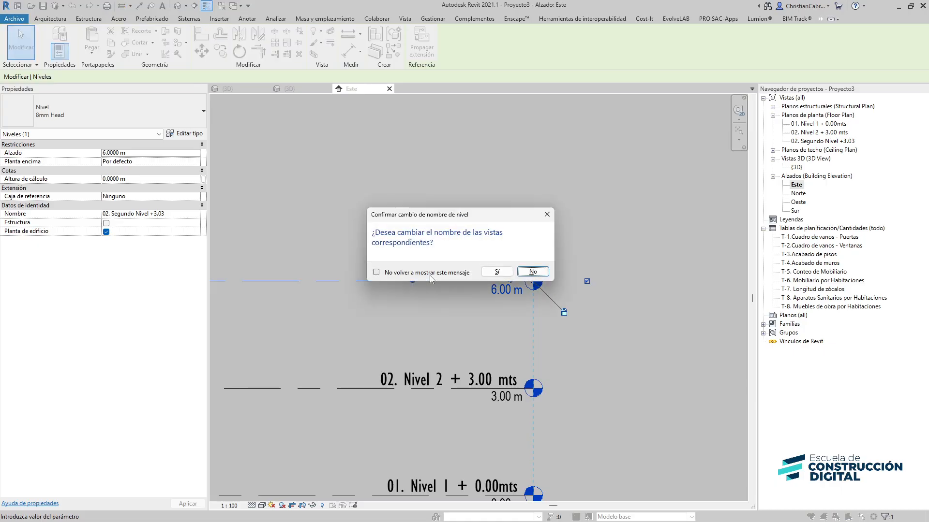
left_click(497, 272)
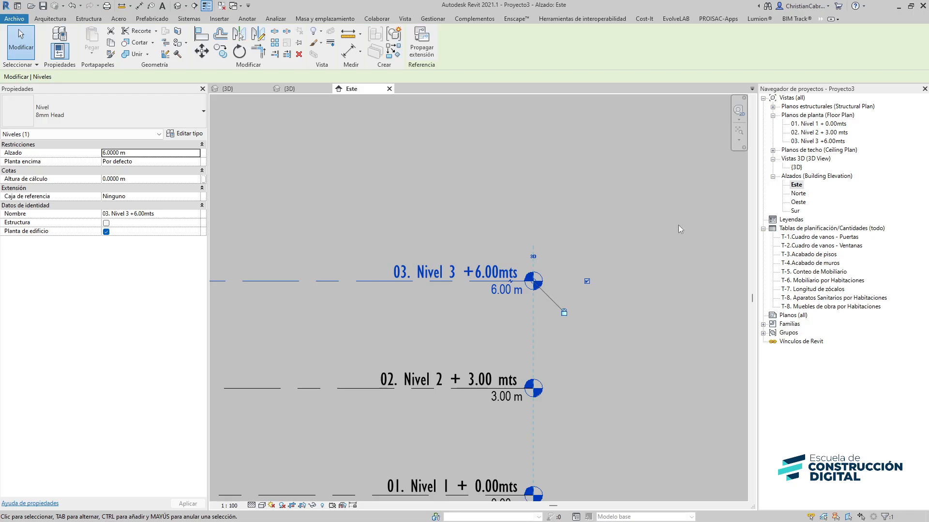
Delete the ceiling plan and structural plan views generated for 03. Nivel 3
left_click(772, 107)
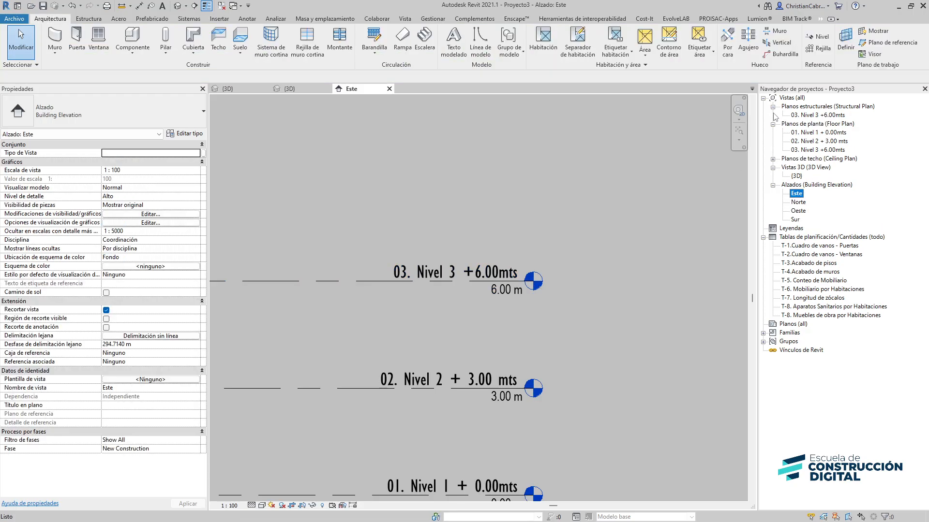
left_click(773, 159)
left_click(798, 168)
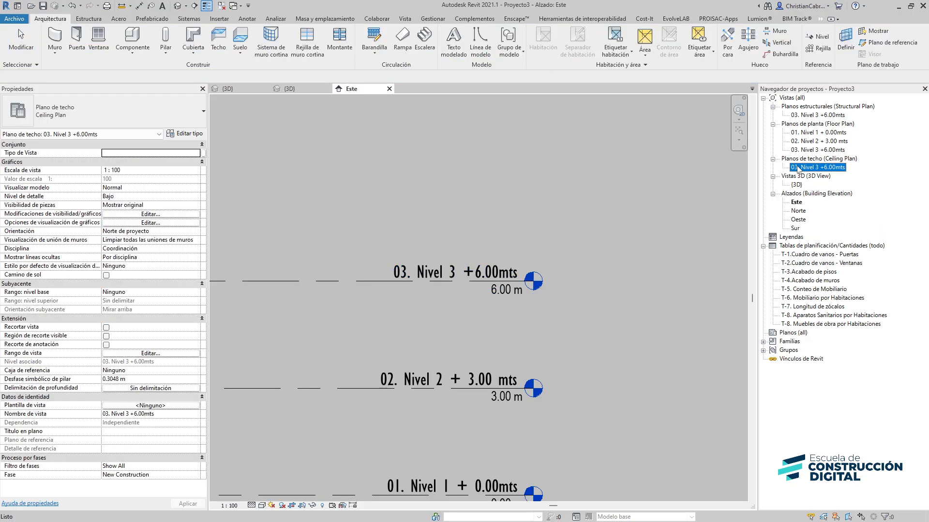
key("Delete")
left_click(804, 115)
key("Delete")
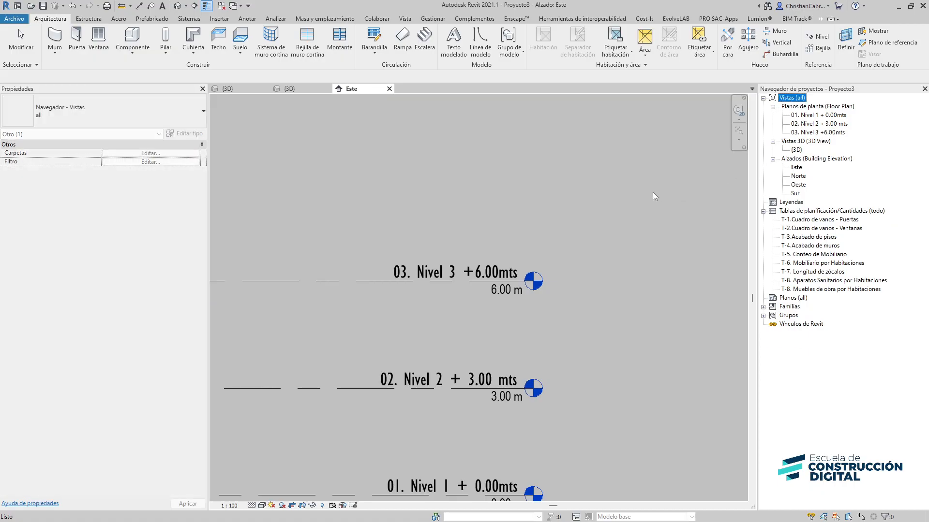
Open the 01. Nivel 1 floor plan and draw a vertical grid line
double_click(818, 115)
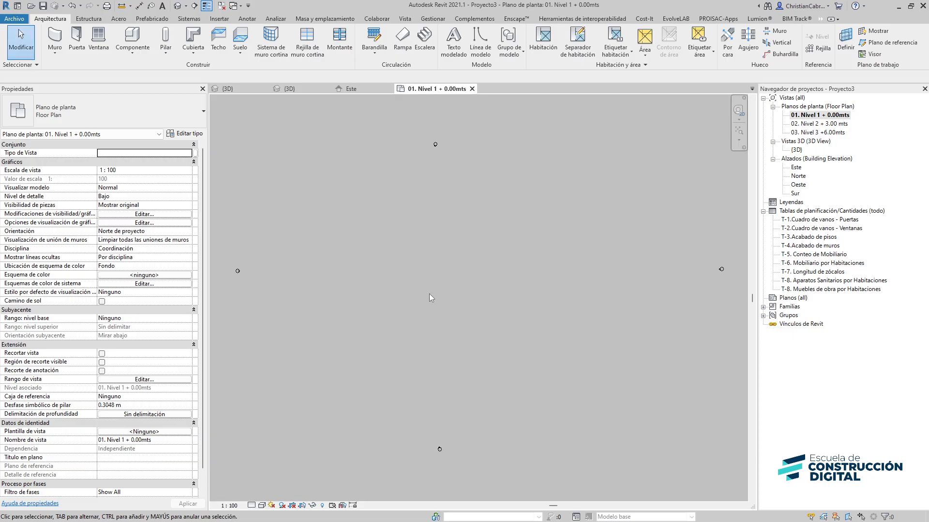
key("g")
key("r")
left_click(401, 241)
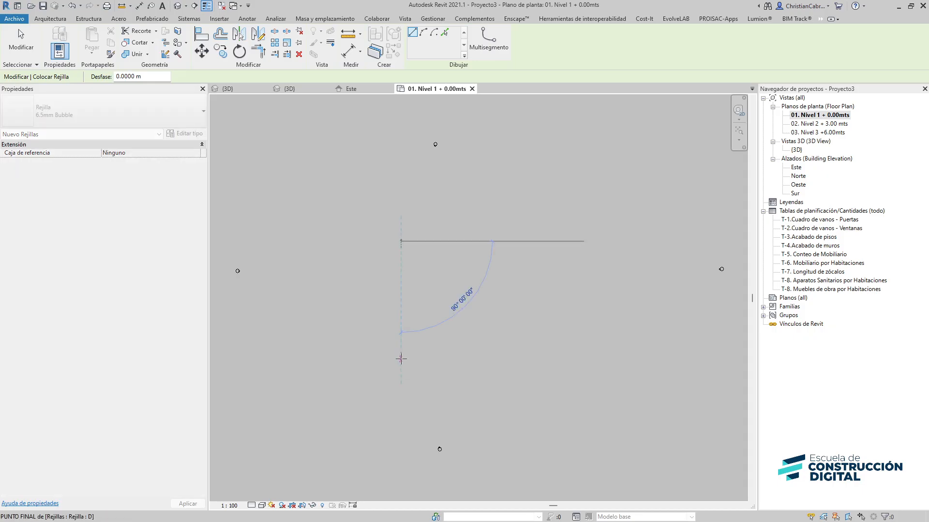
left_click(401, 359)
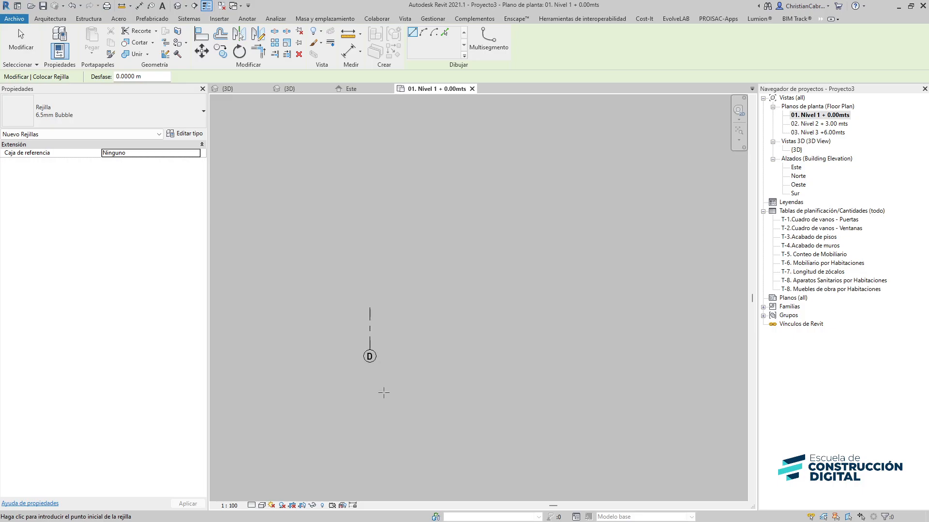
scroll(383, 393, "up", 2)
key("Escape")
Rename the vertical grid line A
double_click(366, 341)
type("A")
left_click(468, 289)
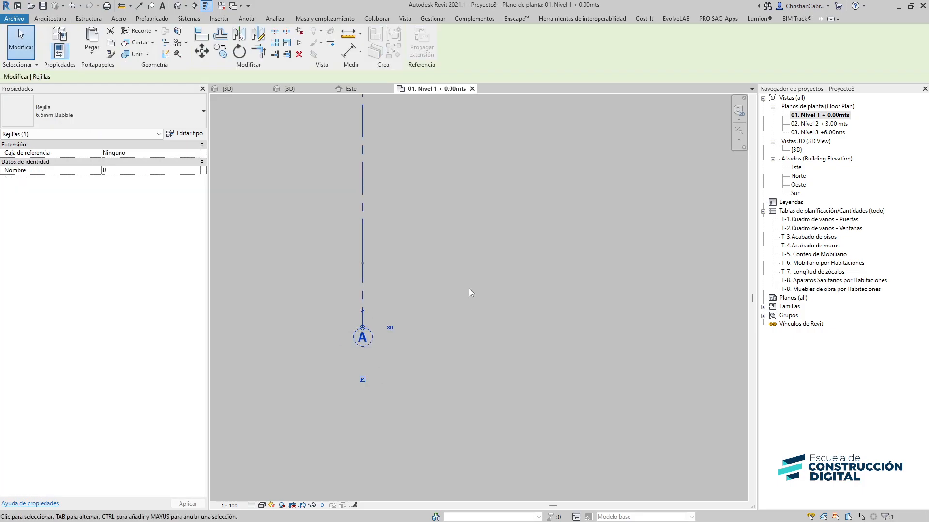
left_click(469, 288)
scroll(468, 288, "down", 4)
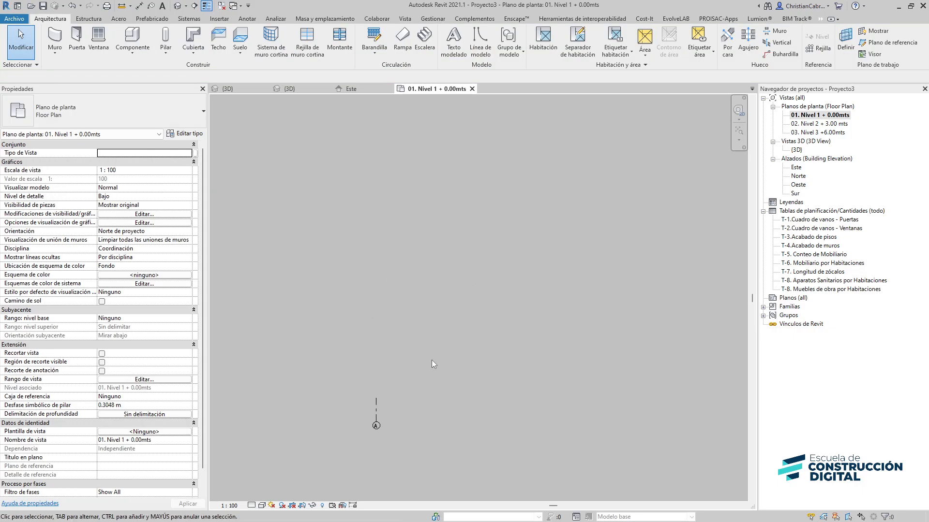
Draw two more vertical grid lines to the right of grid A
middle_click_drag(432, 360, 398, 407)
key("g")
key("r")
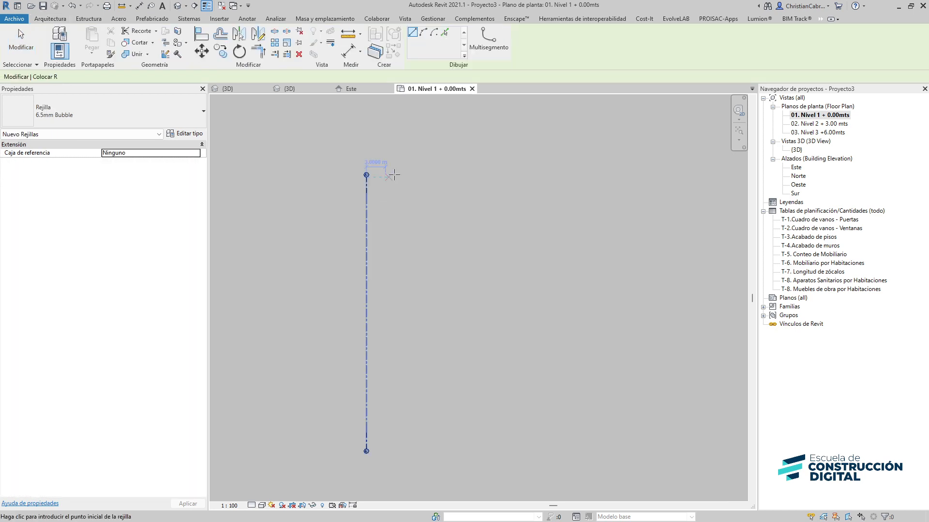
left_click(404, 172)
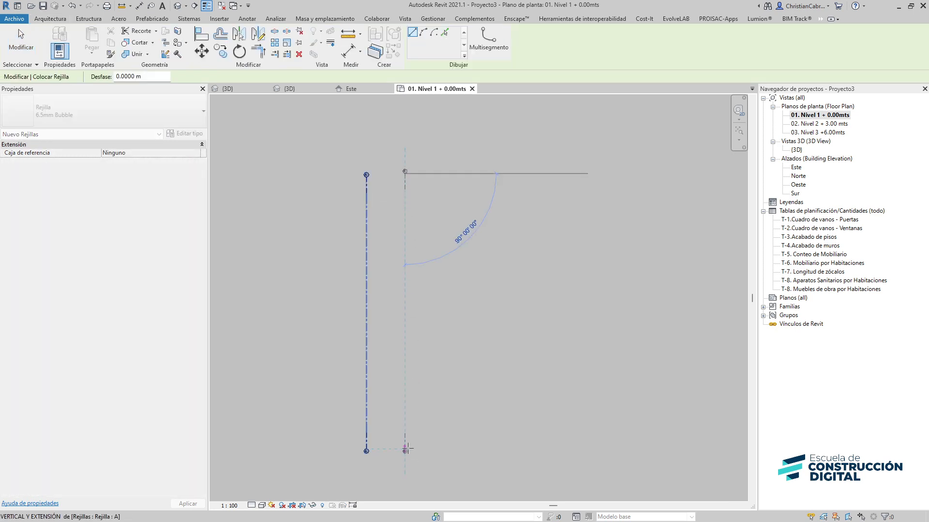
left_click(405, 451)
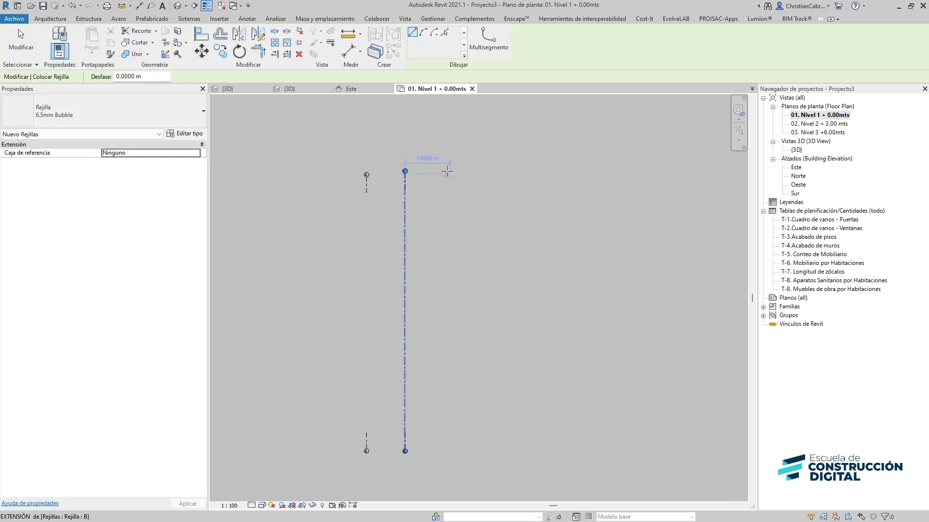
left_click(448, 172)
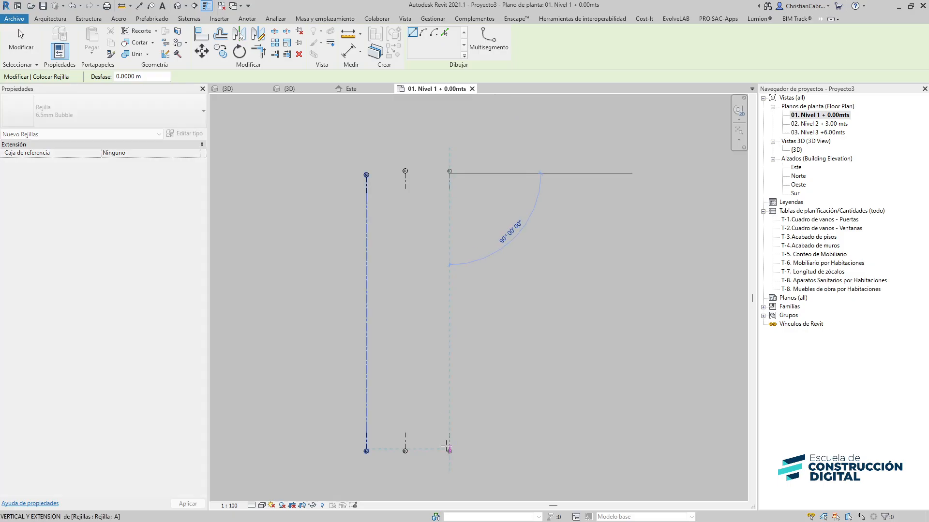
left_click(446, 446)
key("Escape")
key("Escape")
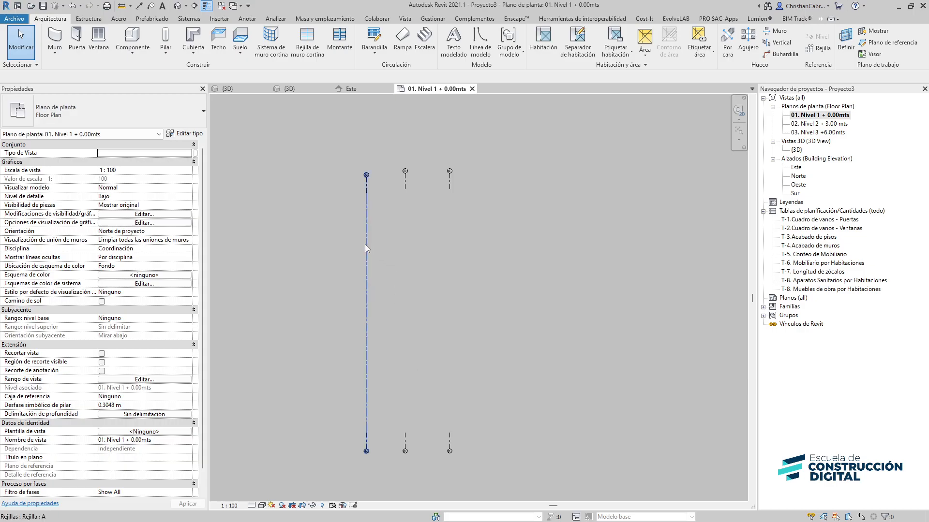
Edit the grid type and set its center segment to Continuo
left_click(365, 245)
left_click(187, 134)
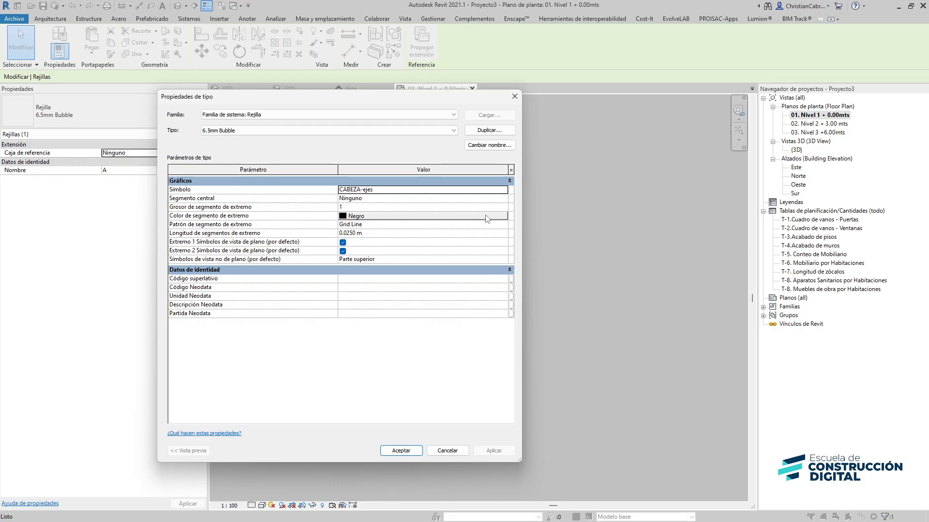
left_click(504, 199)
left_click(363, 212)
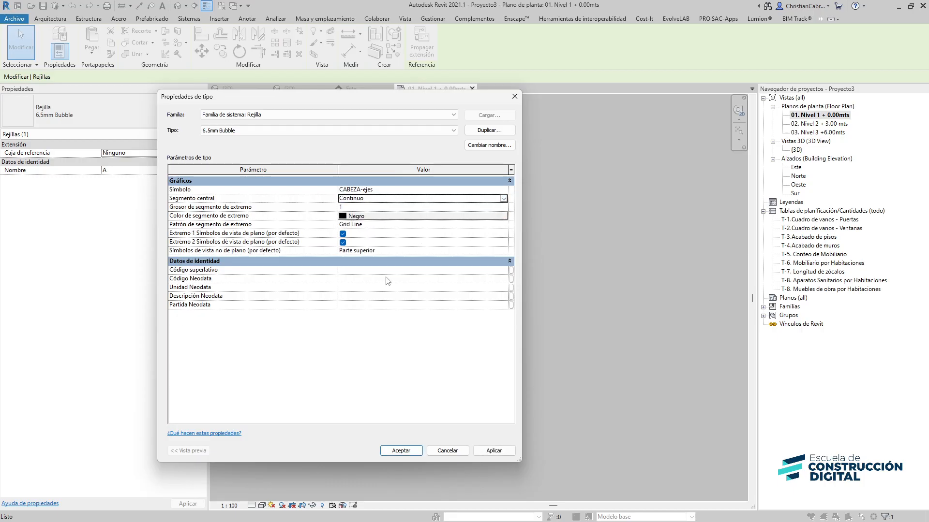
left_click(409, 450)
left_click(544, 368)
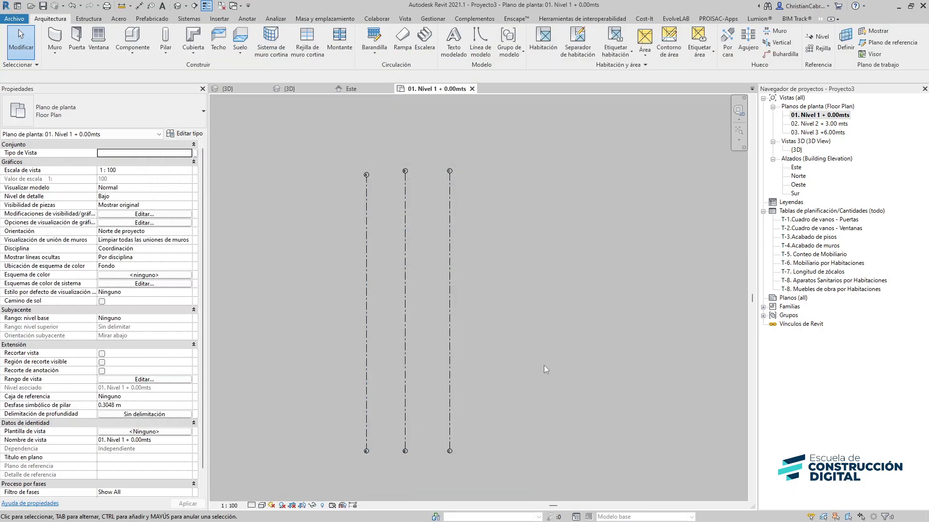
Draw a horizontal grid line crossing the three vertical grids
key("g")
key("r")
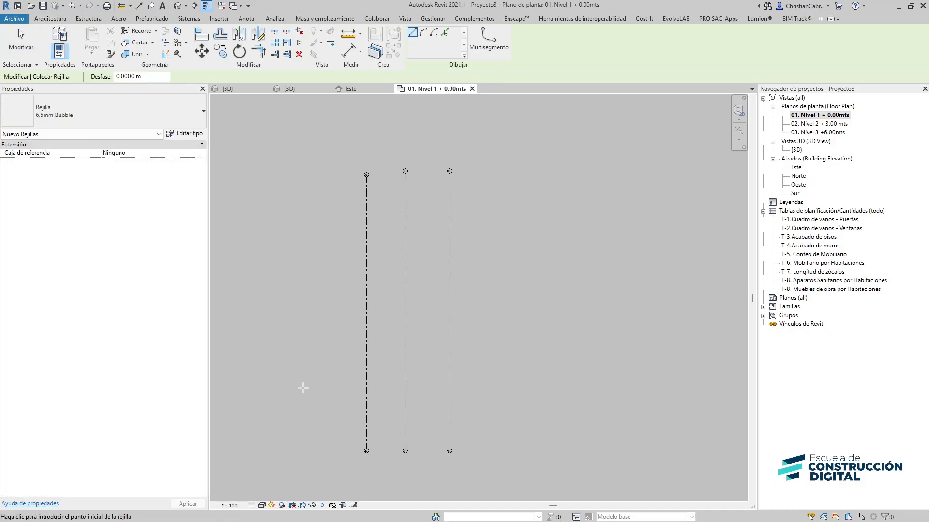
left_click(299, 387)
left_click(523, 388)
scroll(352, 406, "up", 3)
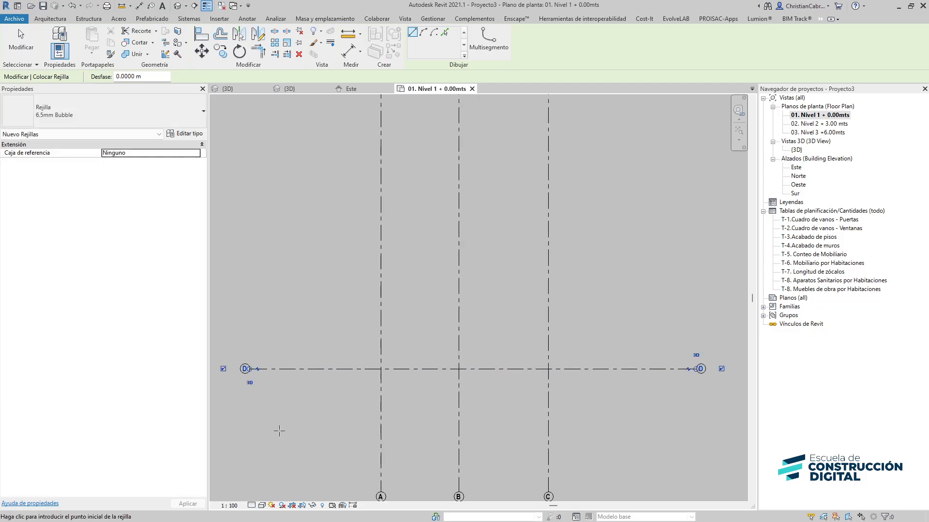
key("Escape")
key("Escape")
Rename the horizontal grid line 1
double_click(244, 370)
type("A")
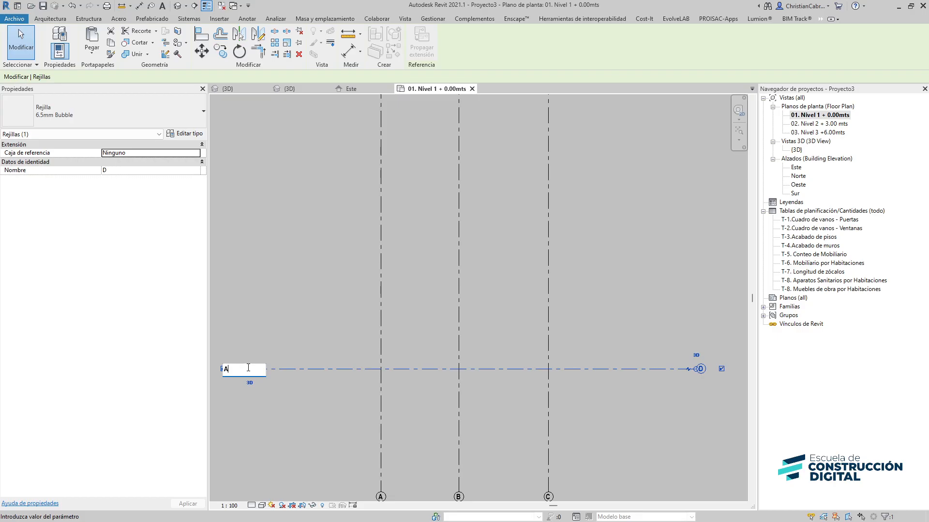
left_click(284, 305)
scroll(279, 319, "down", 2)
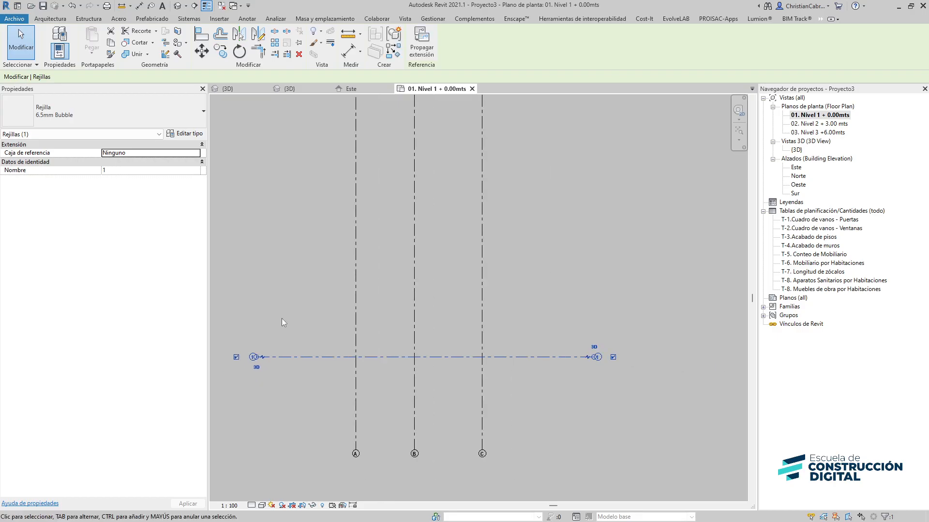
Draw two more horizontal grid lines above grid 1, spanning across the three vertical grids
left_click(285, 303)
key("g")
key("r")
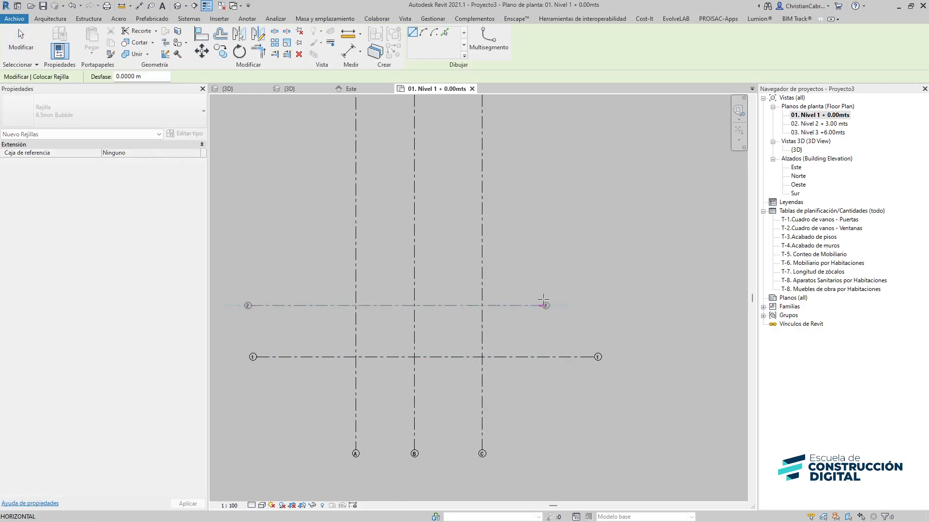
left_click(248, 306)
left_click(596, 305)
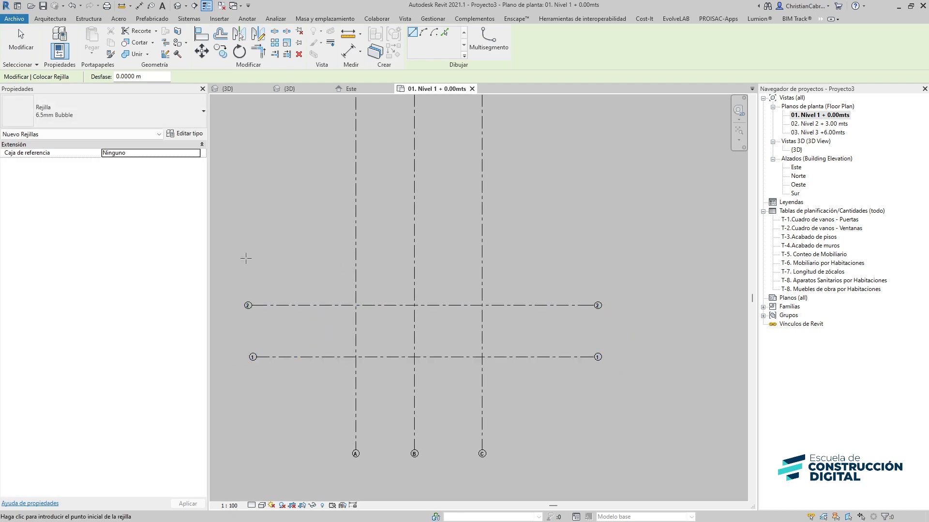
left_click(244, 257)
left_click(600, 258)
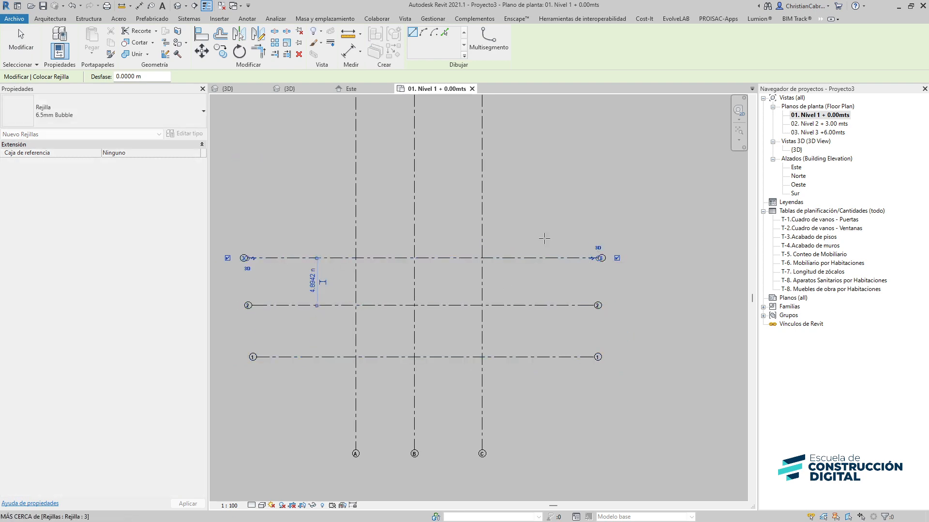
middle_click_drag(544, 239, 495, 321)
key("Escape")
key("Escape")
Check the grids in the Nivel 2 plan, return to Nivel 1, and set the spacing between grids A and B to 5 m
left_click(433, 123)
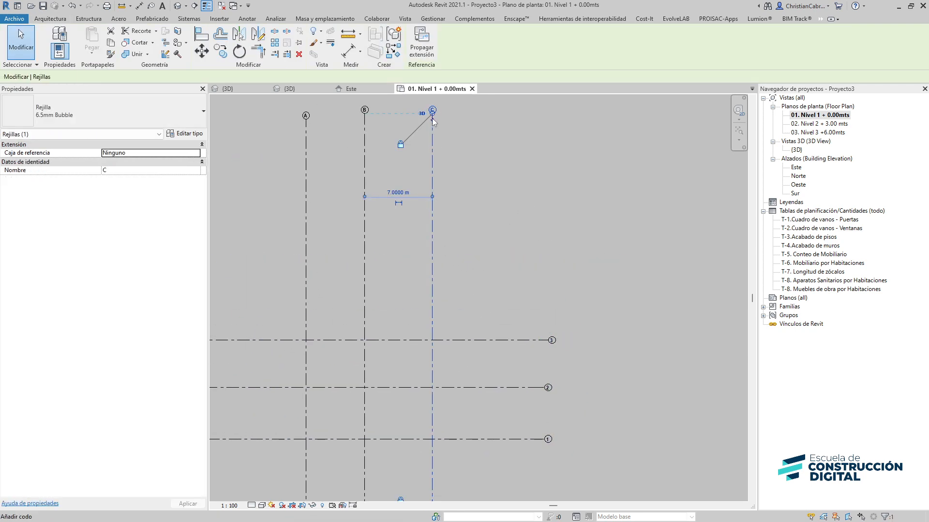
middle_click_drag(441, 359, 453, 261)
scroll(369, 362, "up", 3)
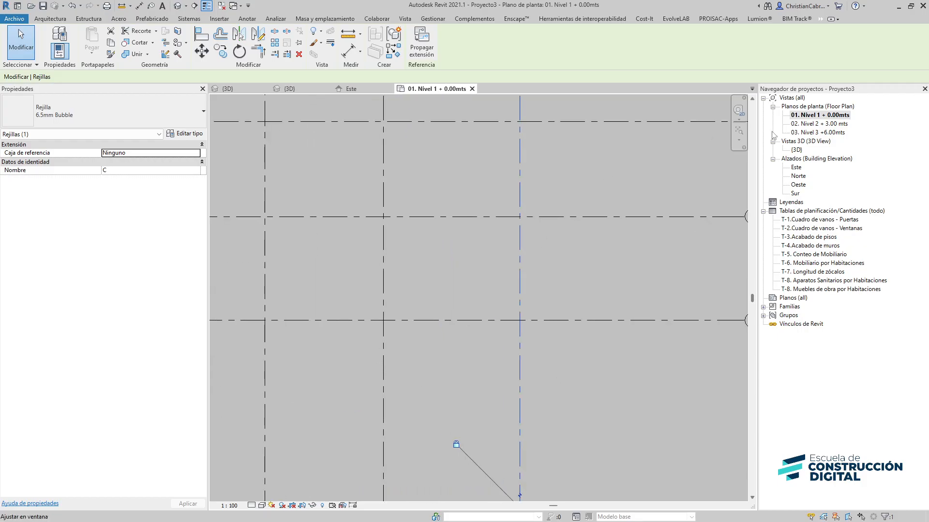
double_click(819, 124)
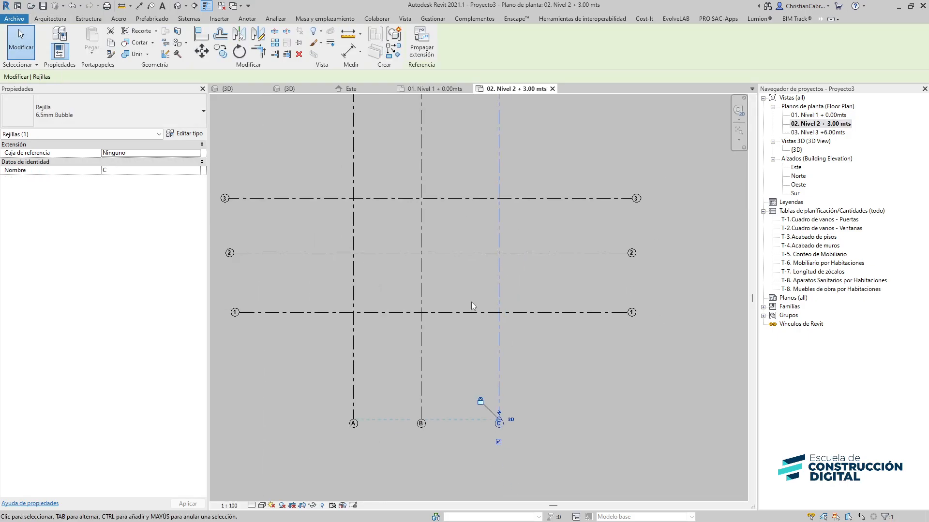
scroll(471, 302, "down", 2)
double_click(833, 116)
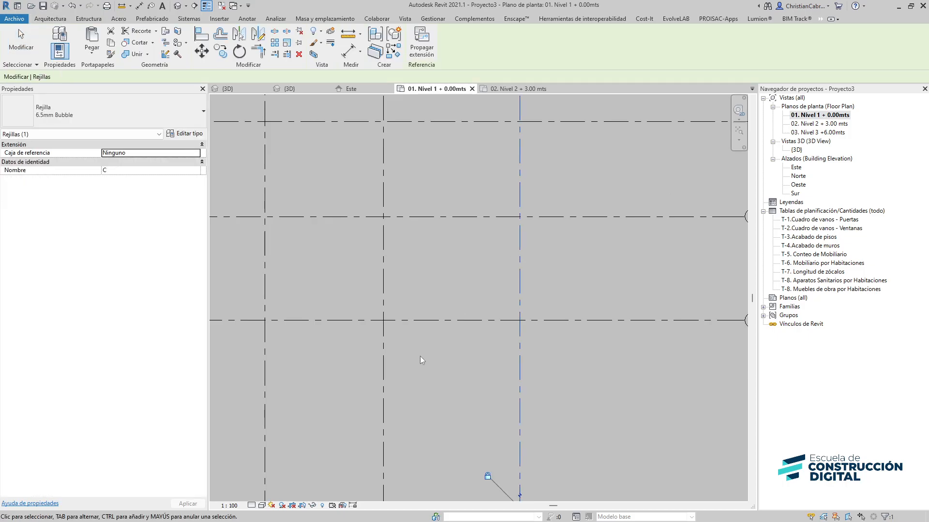
mouse_move(465, 325)
middle_mouse_down()
mouse_move(491, 182)
mouse_move(467, 326)
middle_mouse_up()
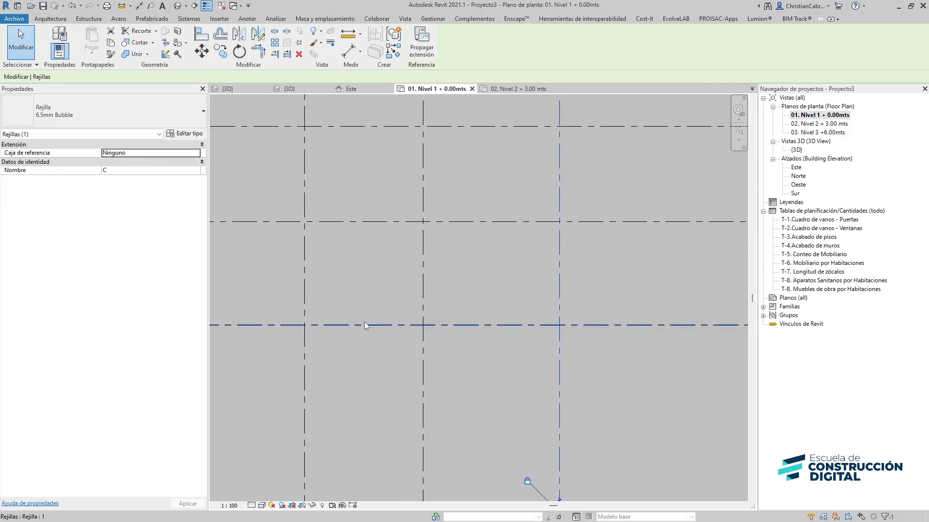
left_click(421, 293)
middle_click_drag(389, 366, 365, 487)
left_click(348, 138)
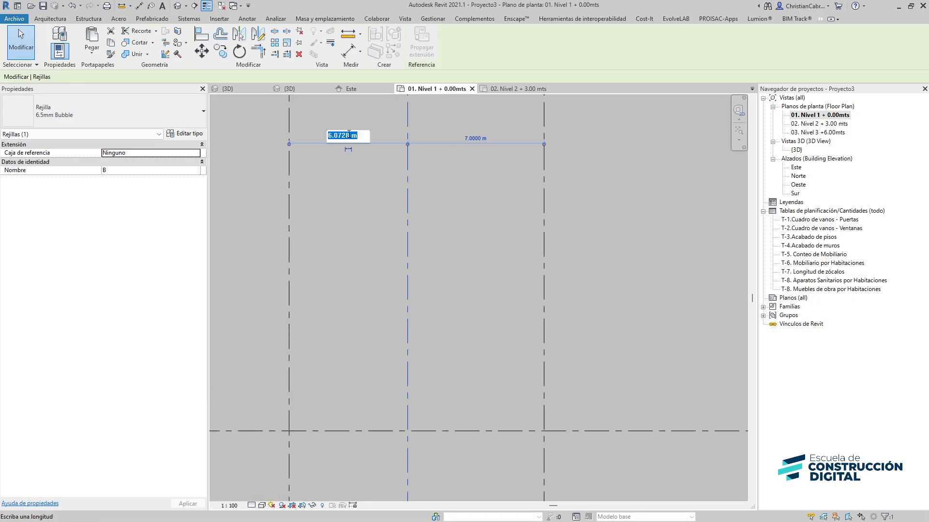
key("Return")
left_click(347, 134)
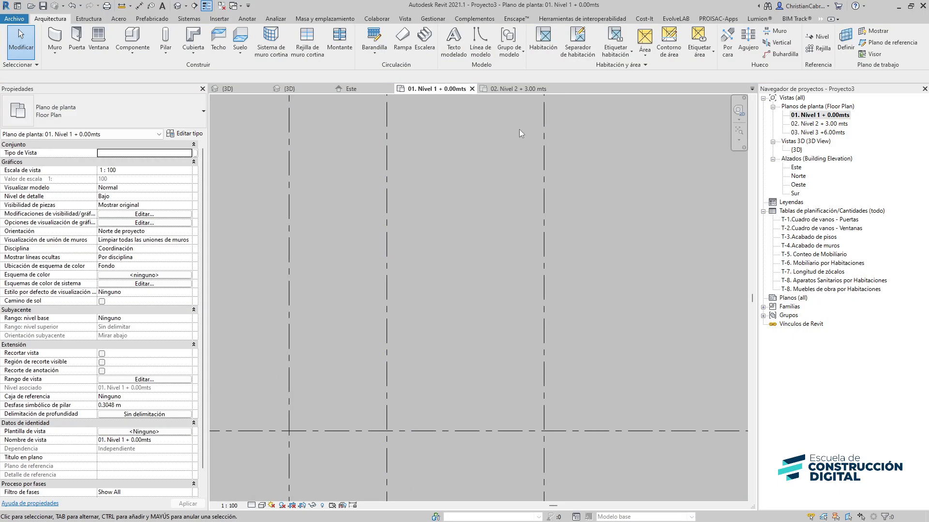
Set the spacing between grids B and C to 6 m
left_click(544, 133)
left_click(468, 139)
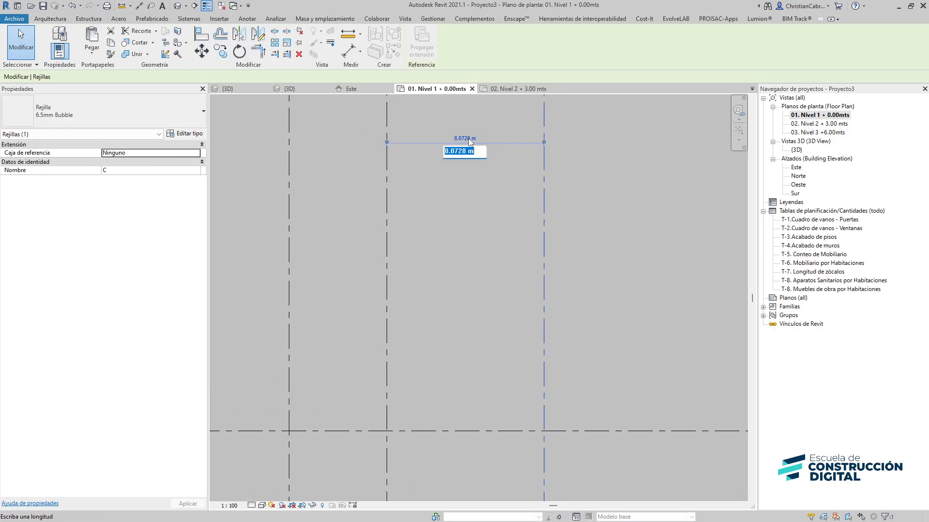
type("6")
key("Return")
left_click(468, 138)
Set the spacing between horizontal grids 1 and 2 to 5 m
scroll(428, 261, "down", 2)
middle_click_drag(443, 348, 415, 151)
middle_click_drag(308, 296, 428, 350)
left_click(362, 292)
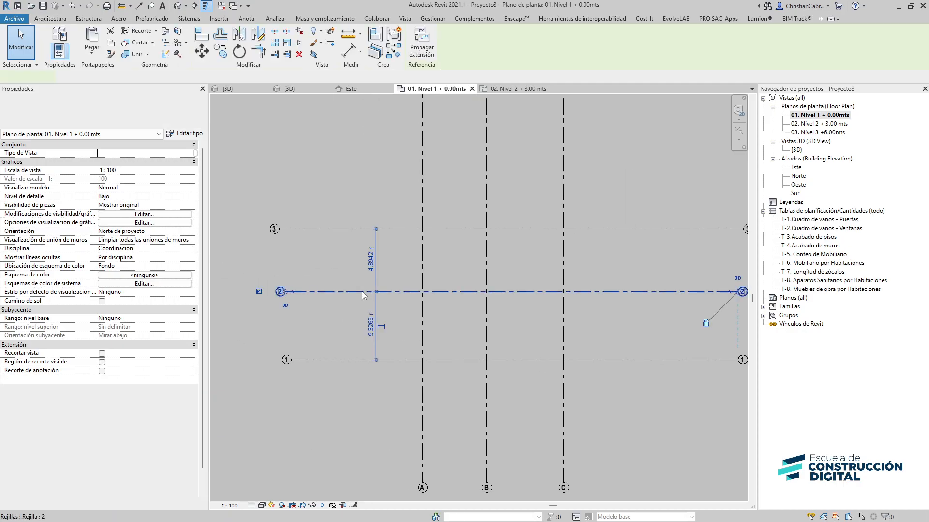
type("5")
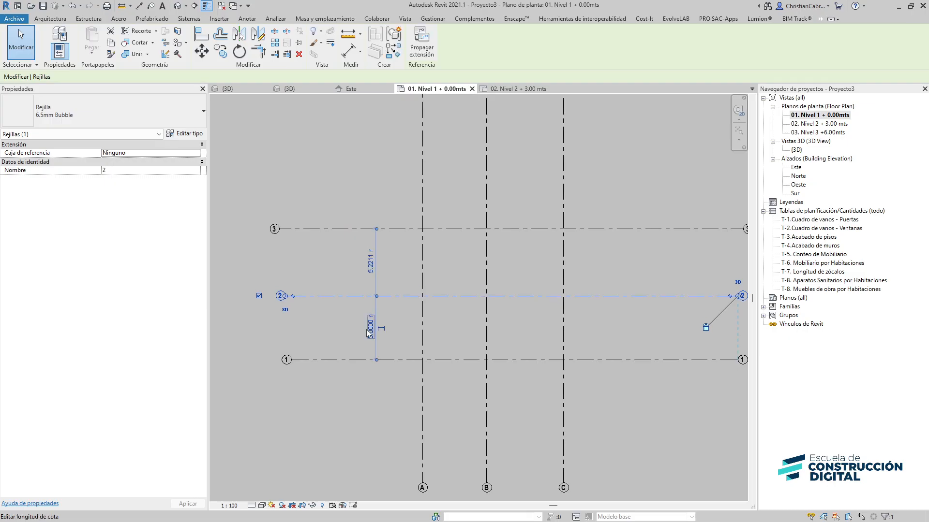
key("Return")
Set the spacing between horizontal grids 2 and 3 to 7 m
left_click(366, 229)
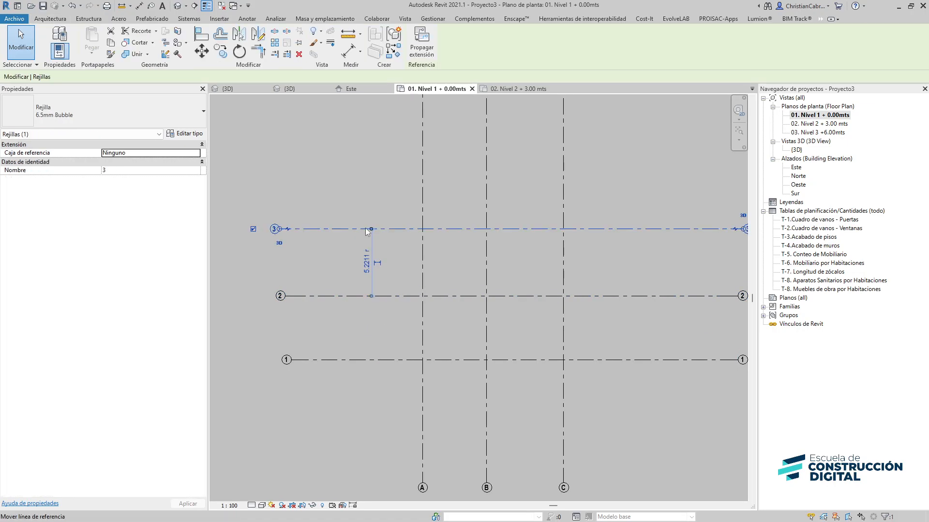
key("Return")
key("Escape")
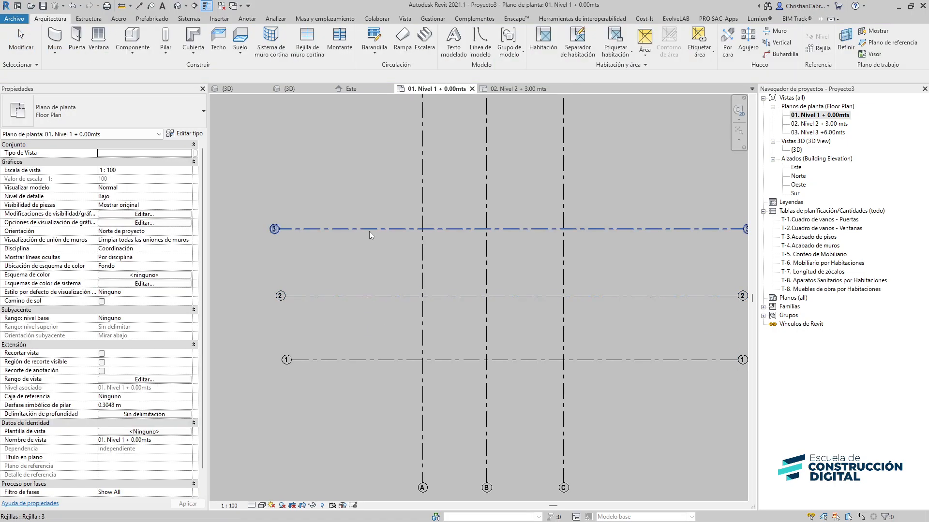
left_click(366, 229)
left_click(370, 261)
type("7")
key("Return")
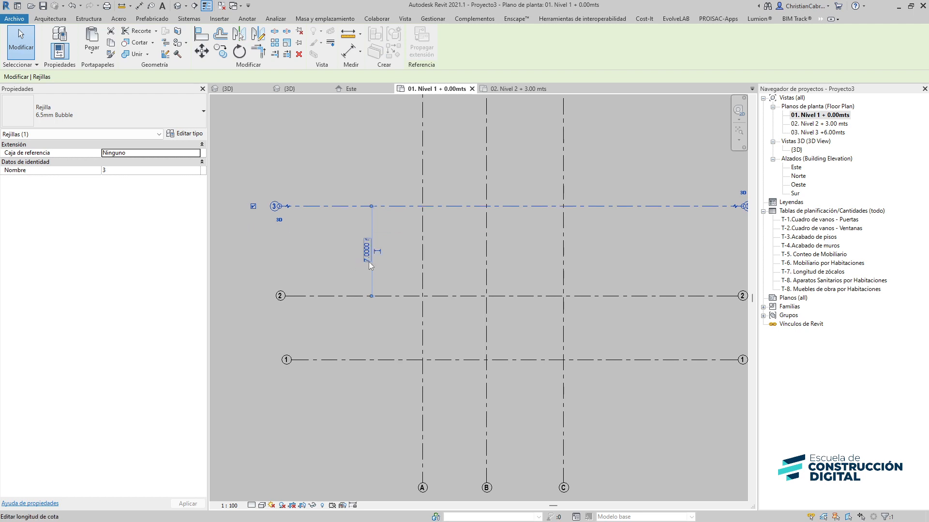
key("Escape")
Draw 00.Muro simple e=0.15 m walls from grid A/1 along grid 1 to B, up to grid 2, and across to C
middle_click_drag(562, 343, 437, 361)
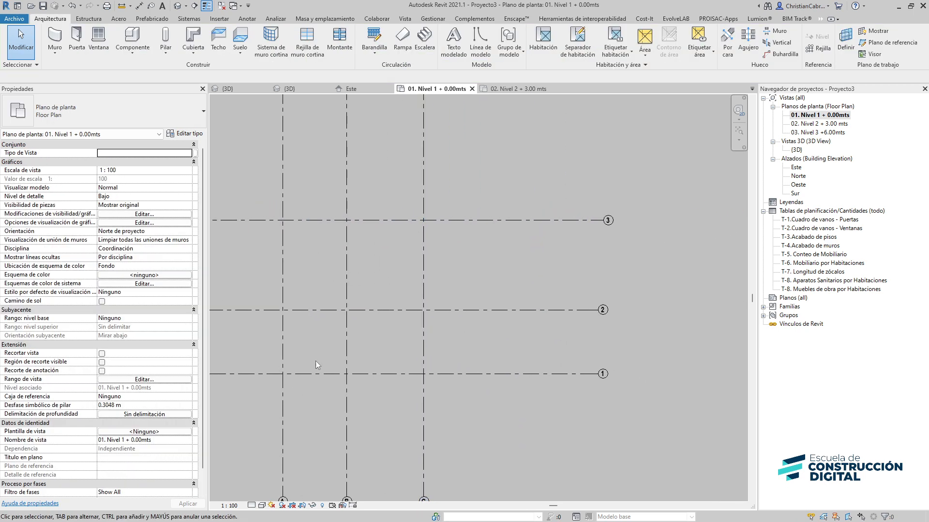
middle_click_drag(324, 352, 334, 322)
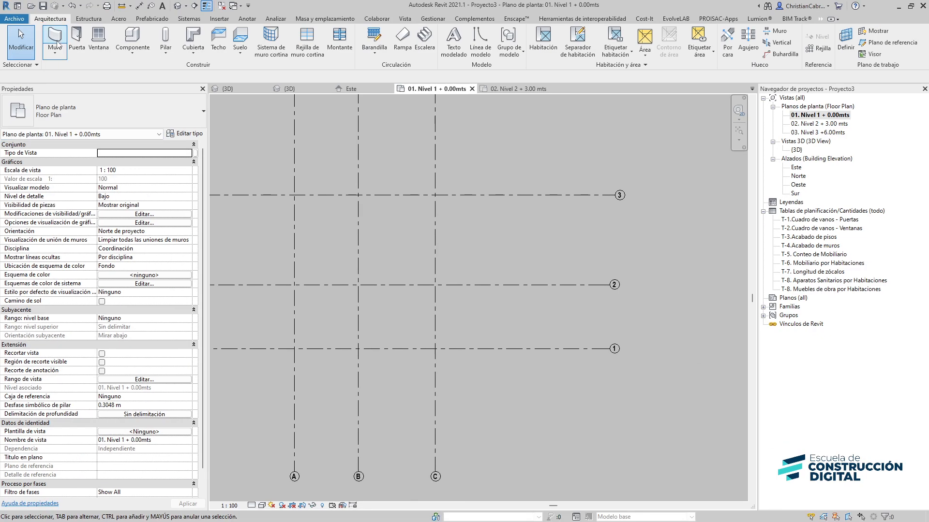
left_click(58, 44)
left_click(75, 116)
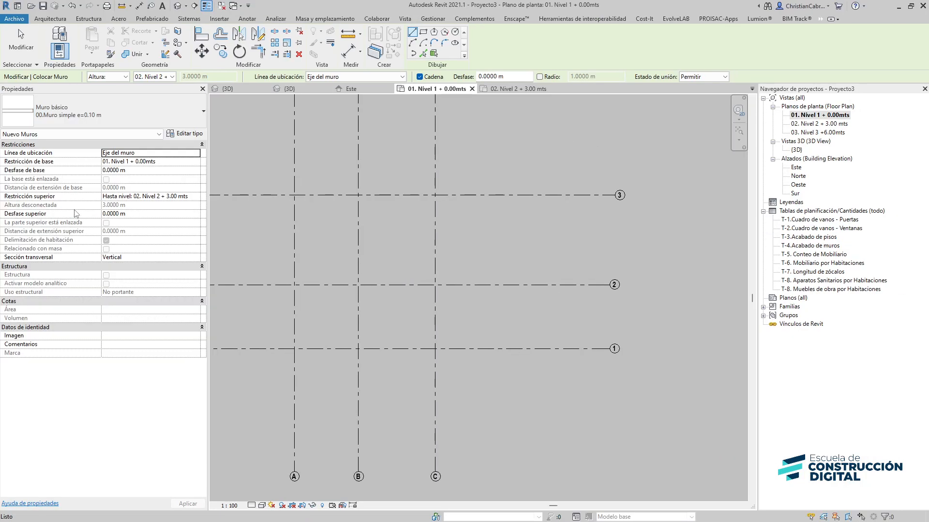
left_click(63, 113)
left_click(63, 211)
scroll(299, 370, "up", 1)
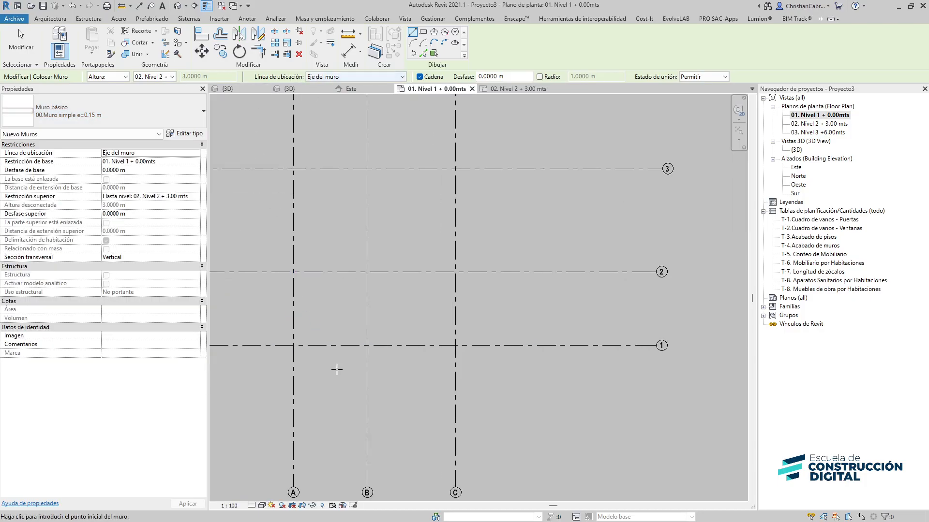
scroll(305, 355, "up", 2)
left_click(288, 340)
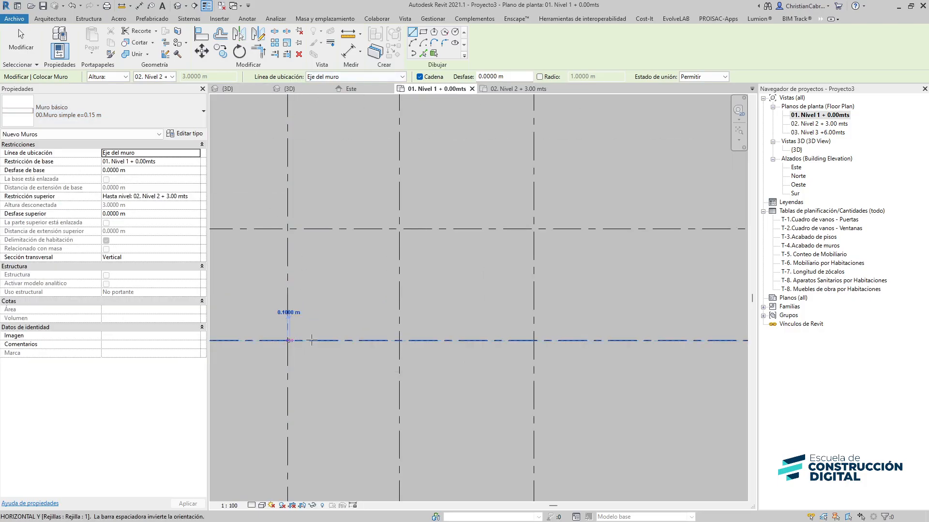
left_click(399, 340)
left_click(399, 229)
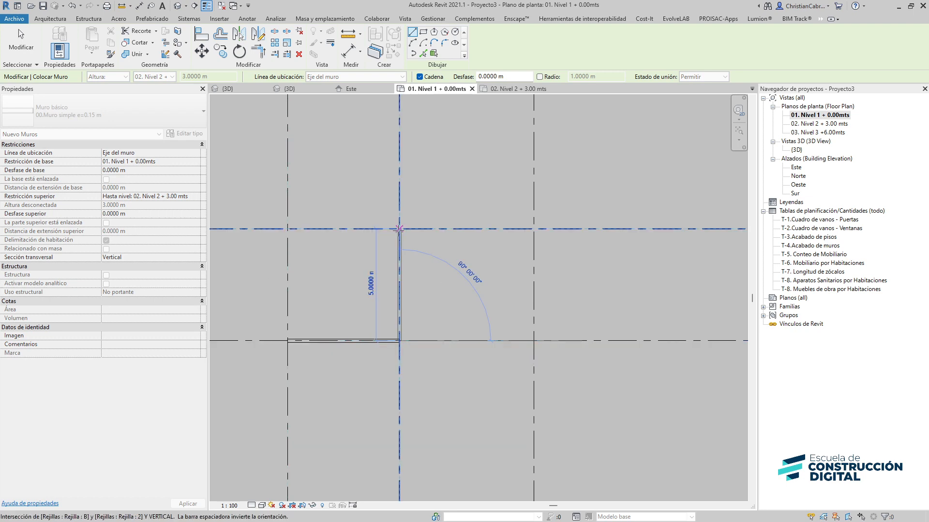
left_click(534, 229)
Continue the wall chain up grid C to grid 3, back to B, down 1.85 m, across to A, and down to close at A/1
middle_click_drag(517, 211, 519, 383)
left_click(535, 242)
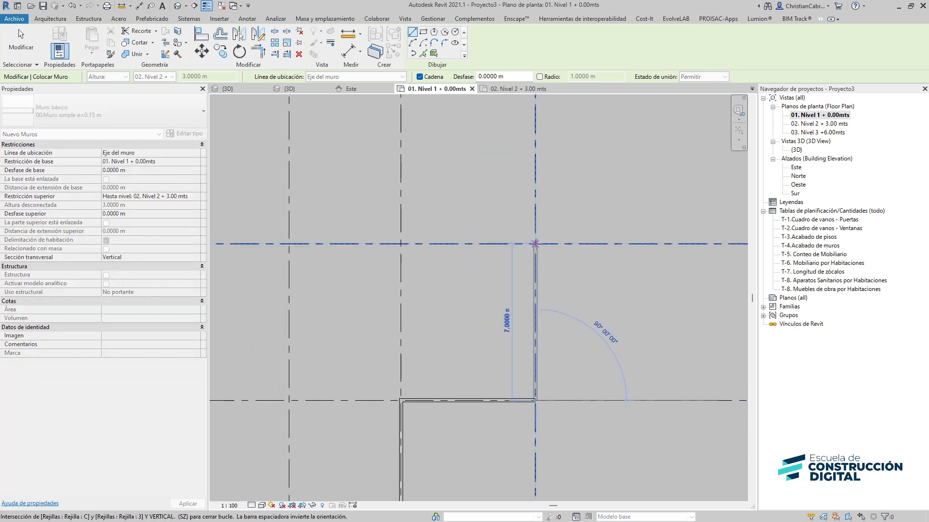
left_click(401, 244)
left_click(401, 289)
left_click(289, 288)
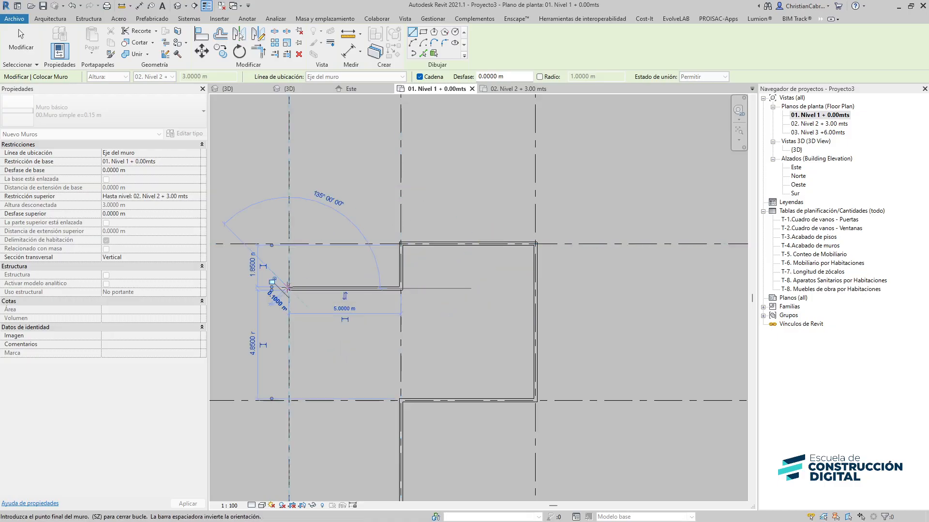
middle_click_drag(322, 415, 278, 317)
left_click(241, 407)
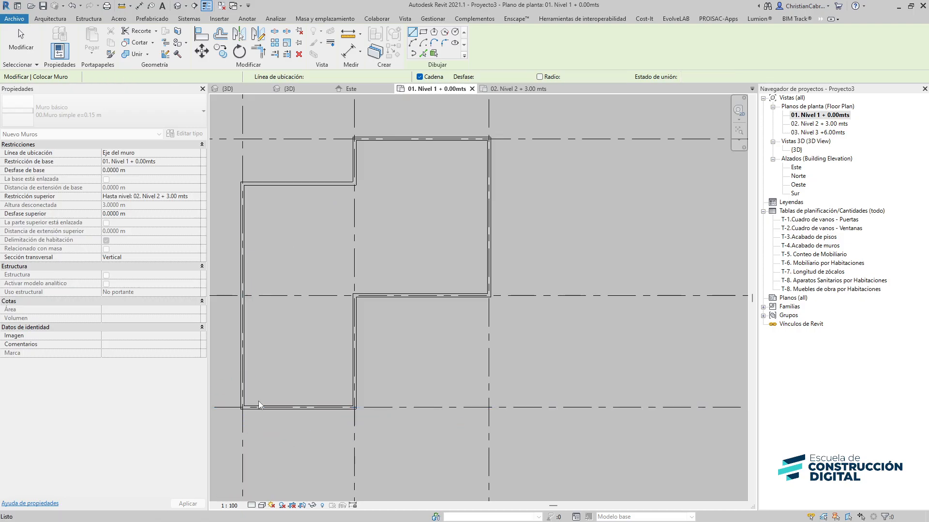
key("Escape")
key("Escape")
Inspect the left wall's type properties and view the walls in 3D before returning to the Nivel 1 plan
scroll(233, 184, "up", 3)
left_click(251, 235)
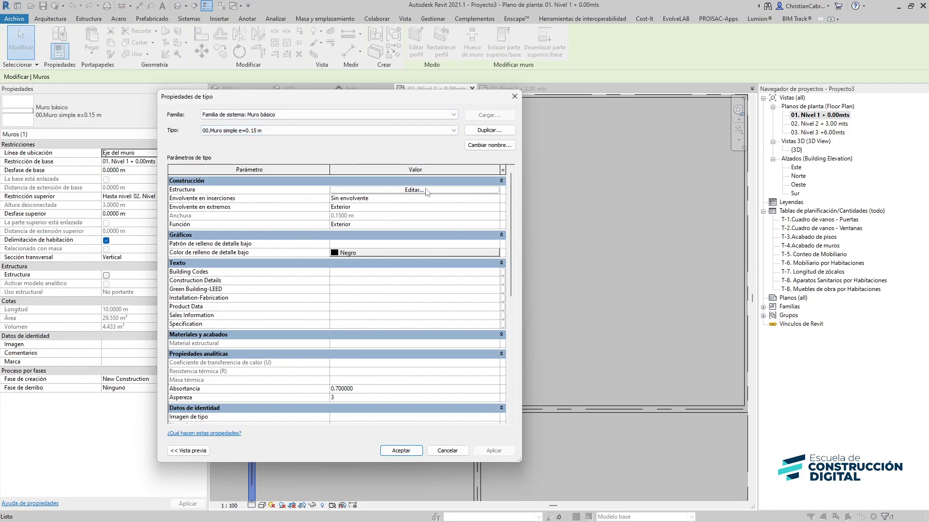
left_click(415, 190)
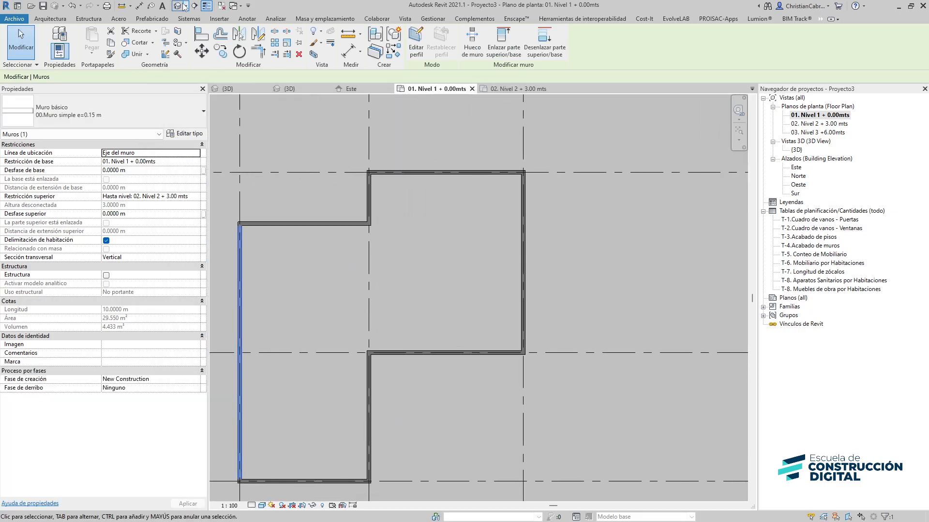
left_click(185, 6)
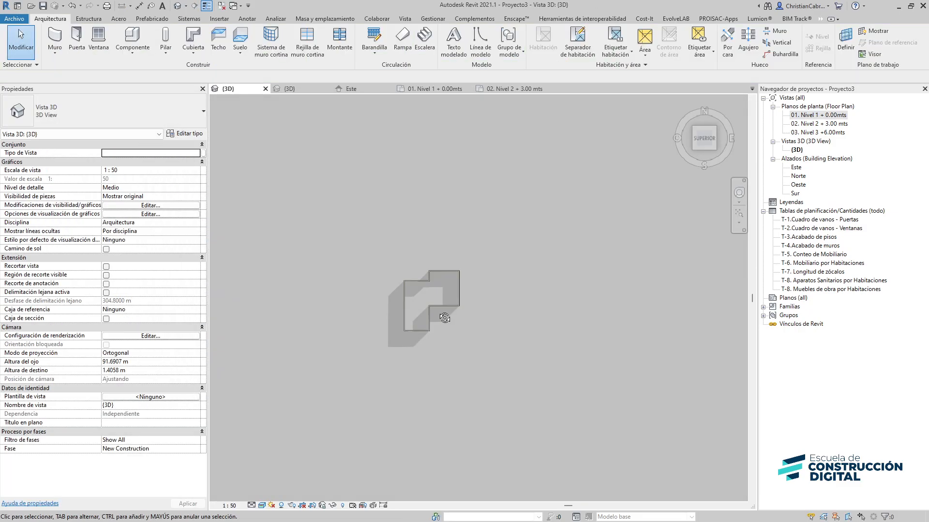
middle_click_drag(444, 318, 427, 199, "shift")
scroll(382, 227, "up", 6)
middle_click_drag(530, 158, 540, 489)
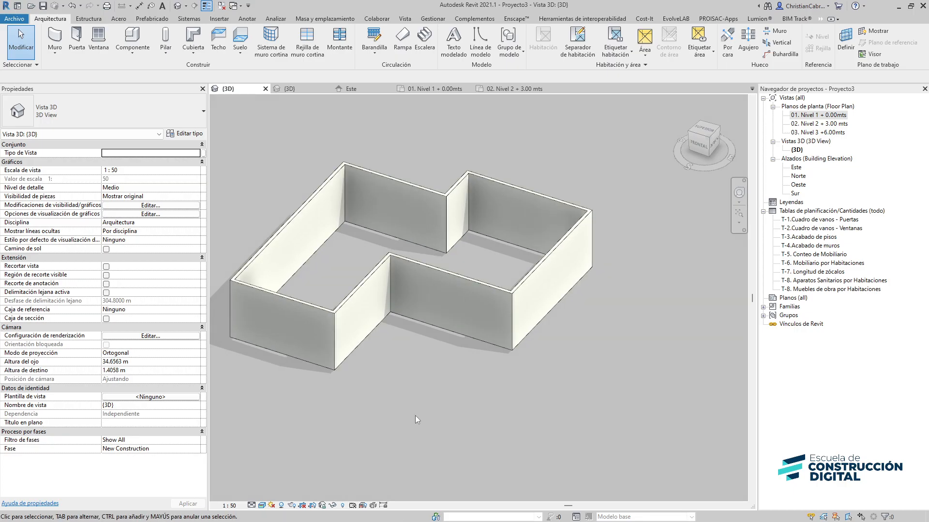
double_click(827, 117)
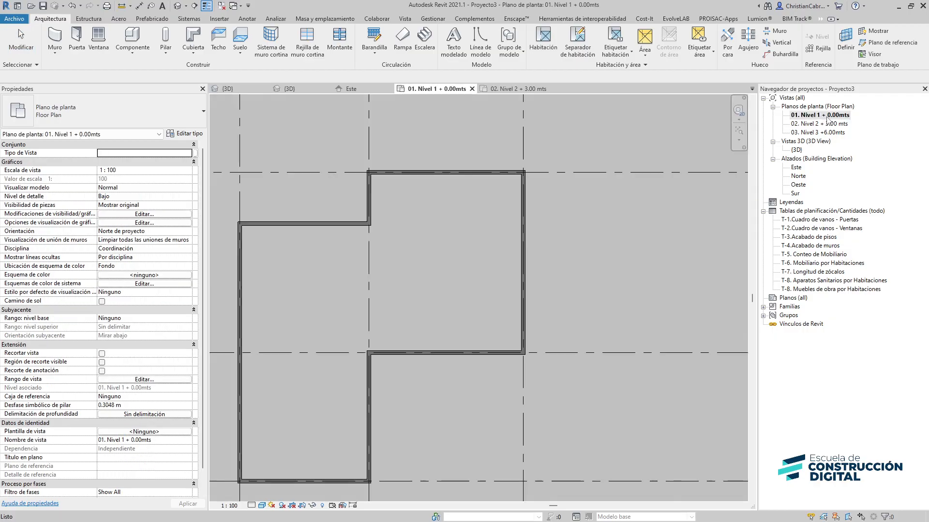
Add interior walls along grid B from grid 2 up to the notch and along grid 2 between grids A and B
key("w")
key("a")
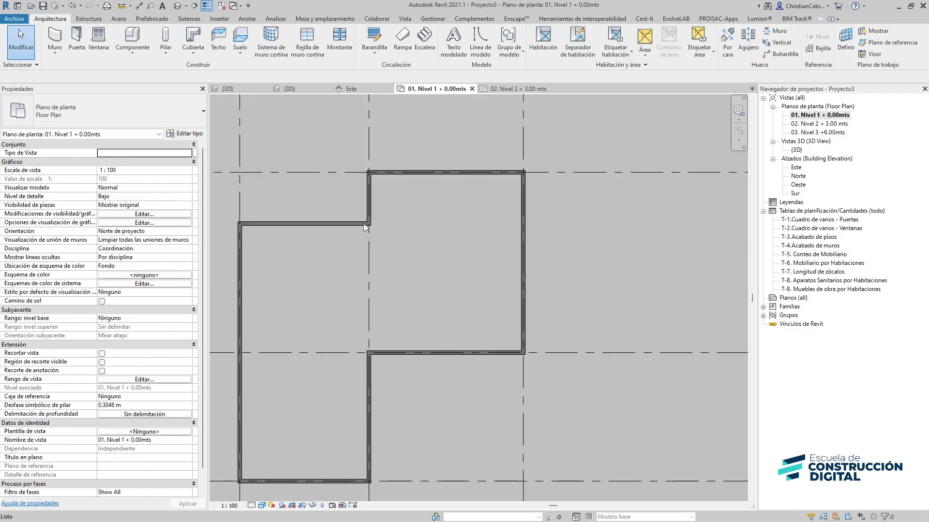
scroll(346, 321, "up", 2)
left_click(381, 369)
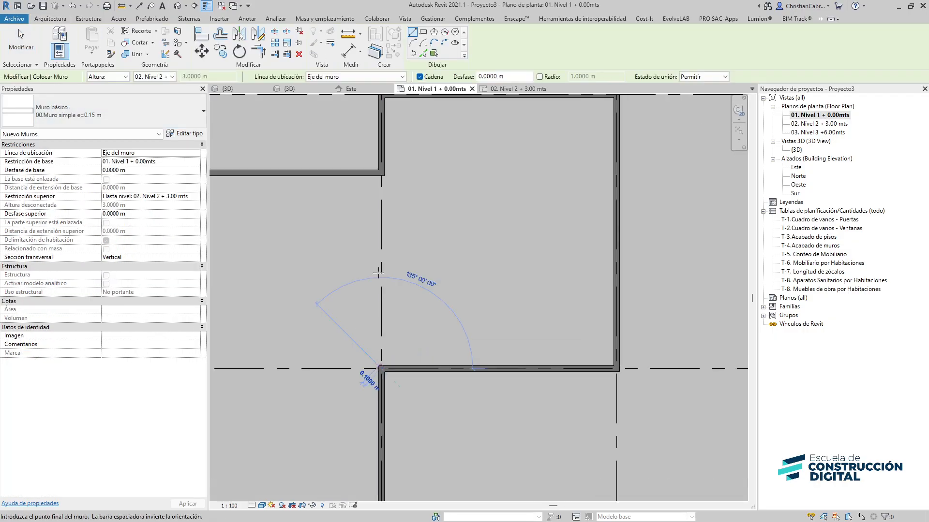
left_click(381, 173)
middle_click_drag(354, 262, 490, 270)
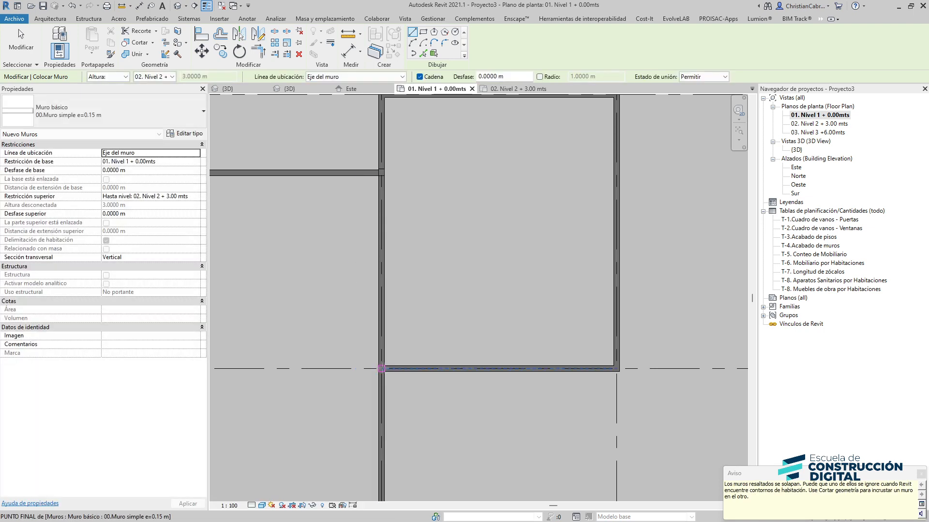
left_click(323, 377)
left_click(324, 376)
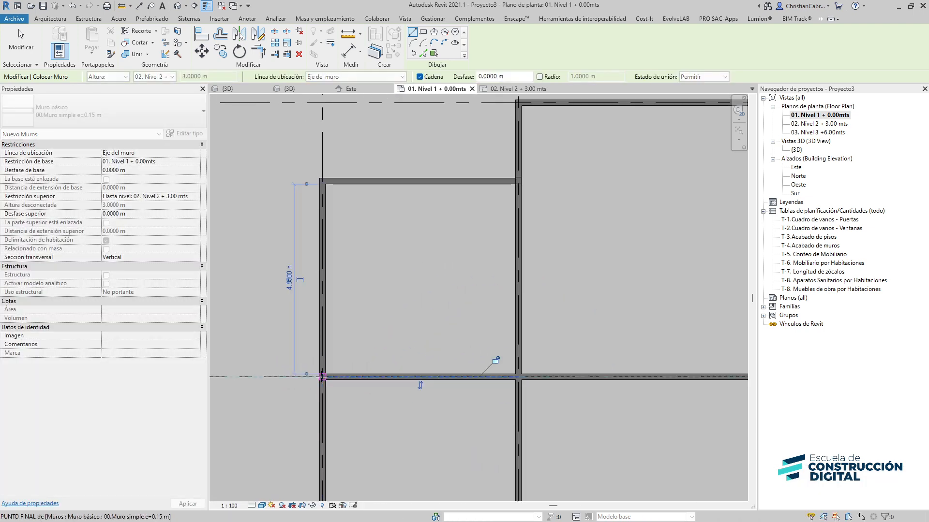
key("Escape")
middle_click_drag(393, 297, 362, 326)
key("Escape")
left_click(338, 223)
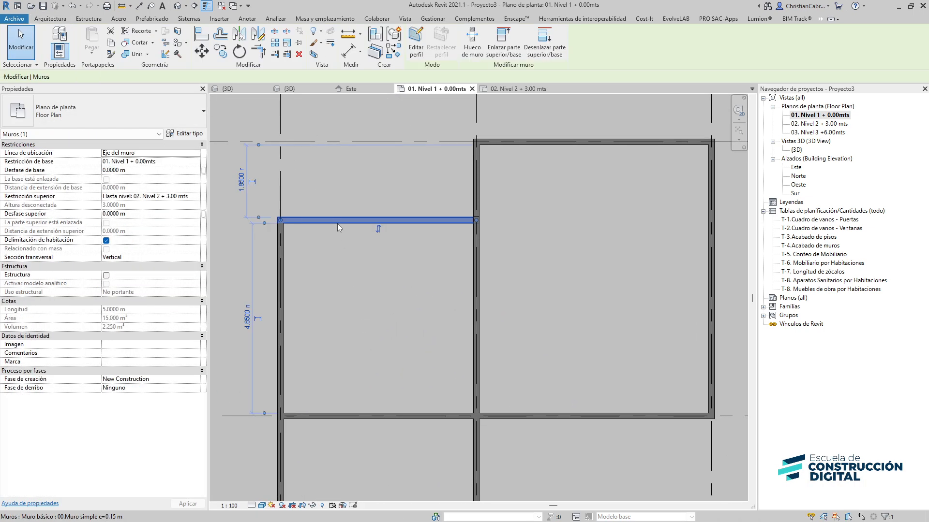
Try changing the interior walls' types to 00.Muro simple e=0.20 m and 00.Muro simple e=0.30 m
left_click(68, 112)
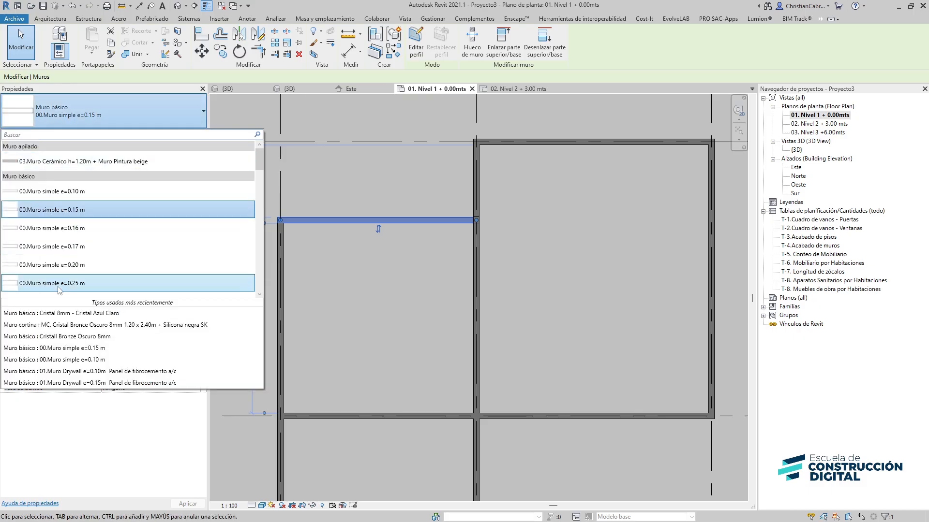
left_click(63, 265)
left_click(477, 312)
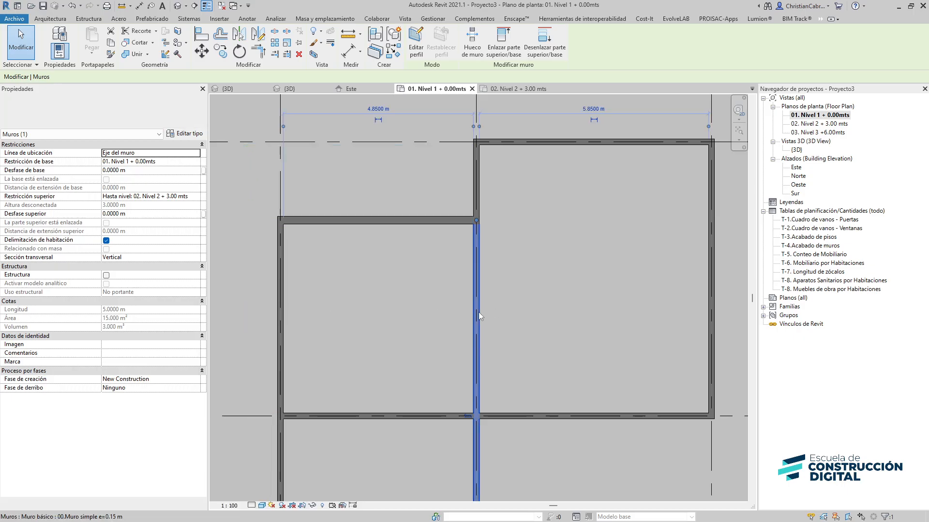
left_click(88, 121)
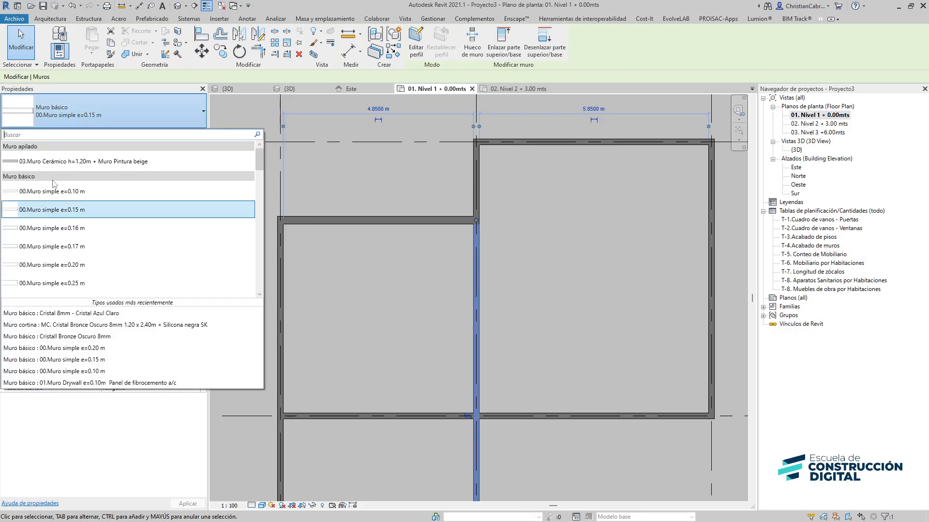
scroll(61, 287, "down", 1)
left_click(63, 256)
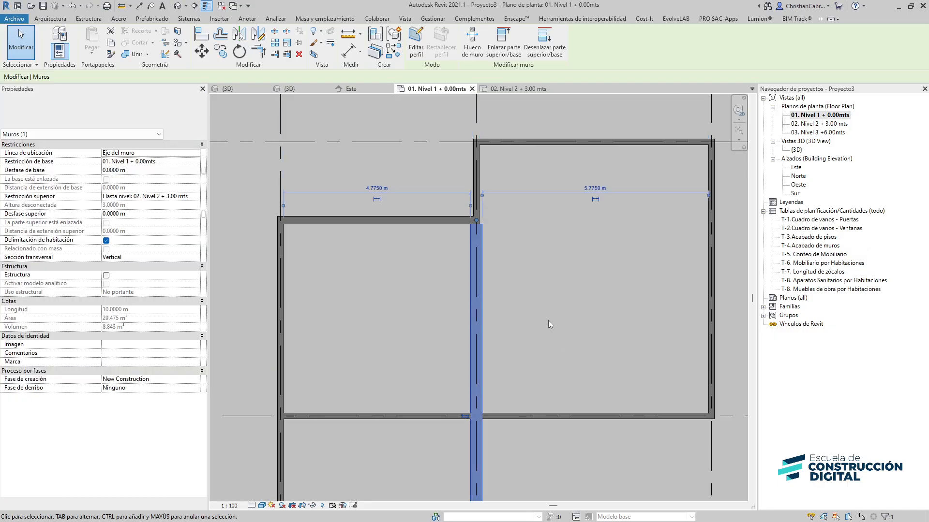
left_click(547, 320)
middle_click_drag(560, 320, 414, 342)
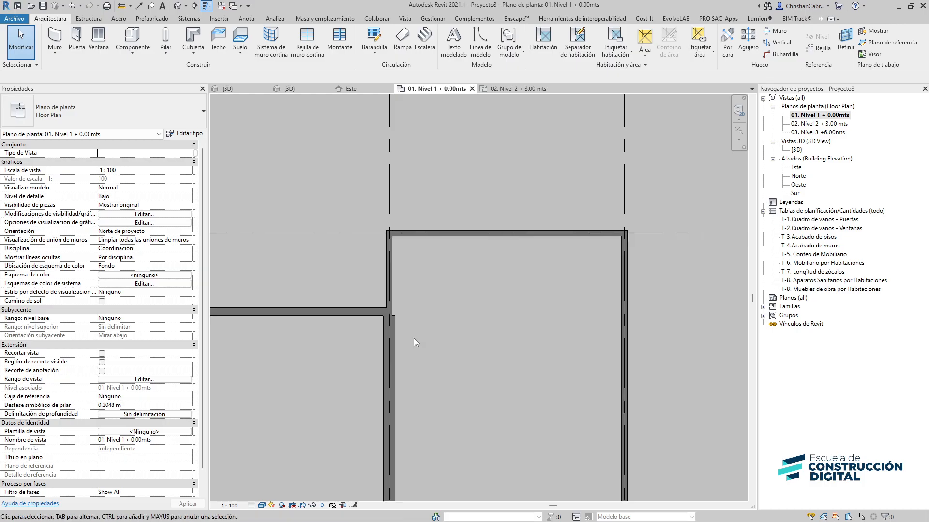
left_click(389, 328)
left_click_drag(388, 314, 389, 233)
left_click(249, 194)
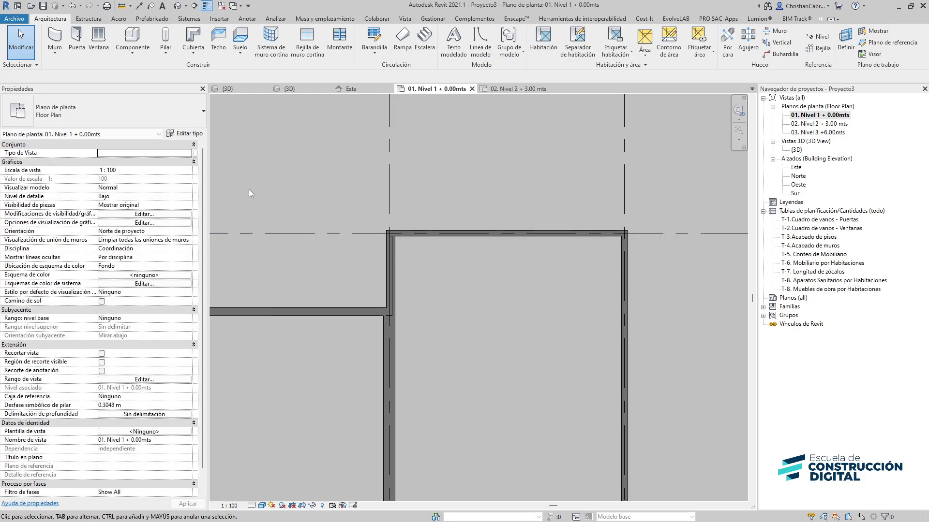
Start the Wall tool and review the available basic wall types without placing a wall
left_click(49, 100)
left_click(57, 79)
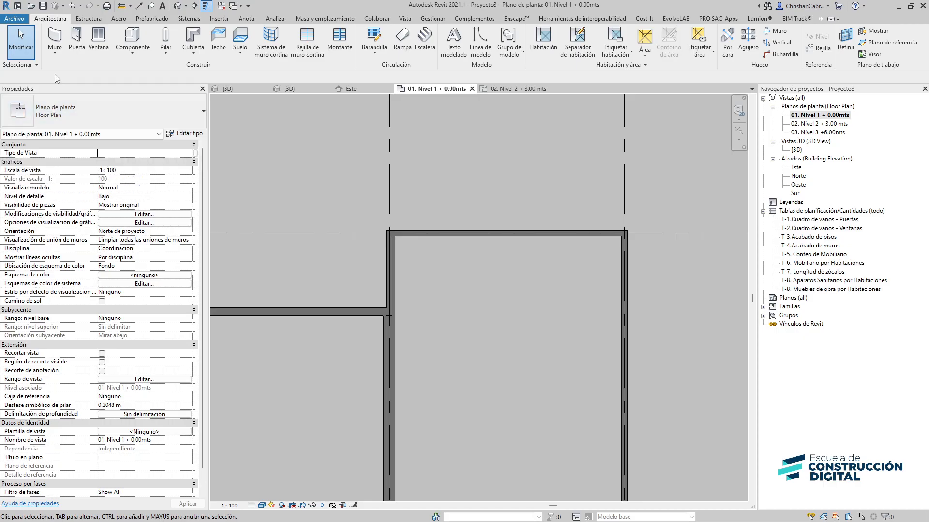
left_click(53, 38)
left_click(53, 110)
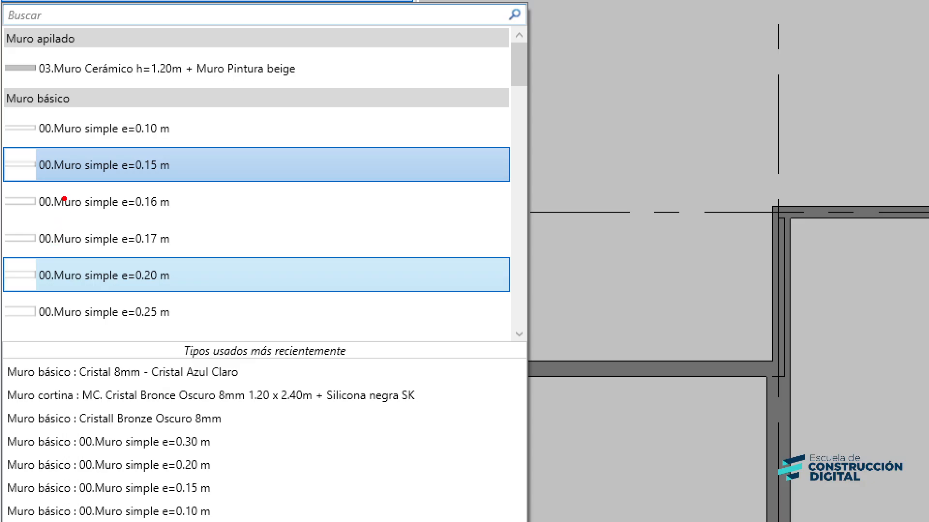
left_click_drag(28, 109, 213, 328, "ctrl")
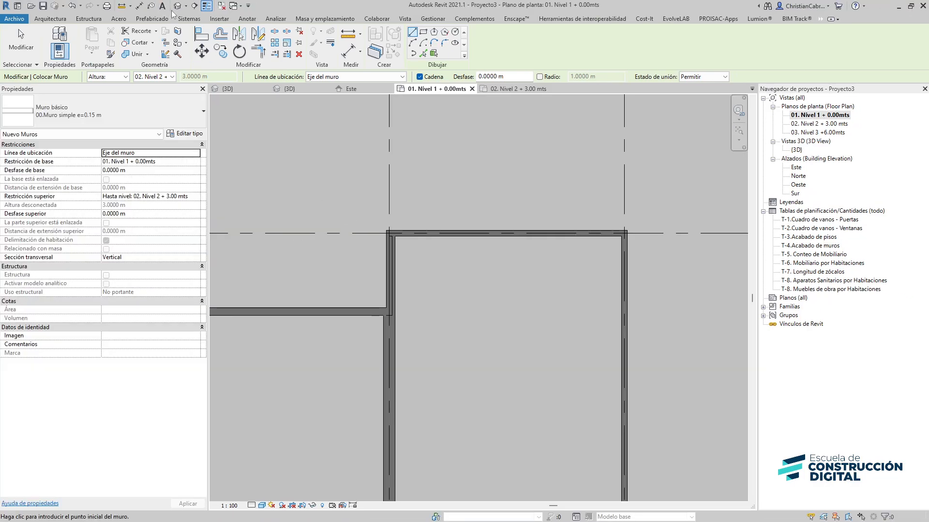
left_click(175, 6)
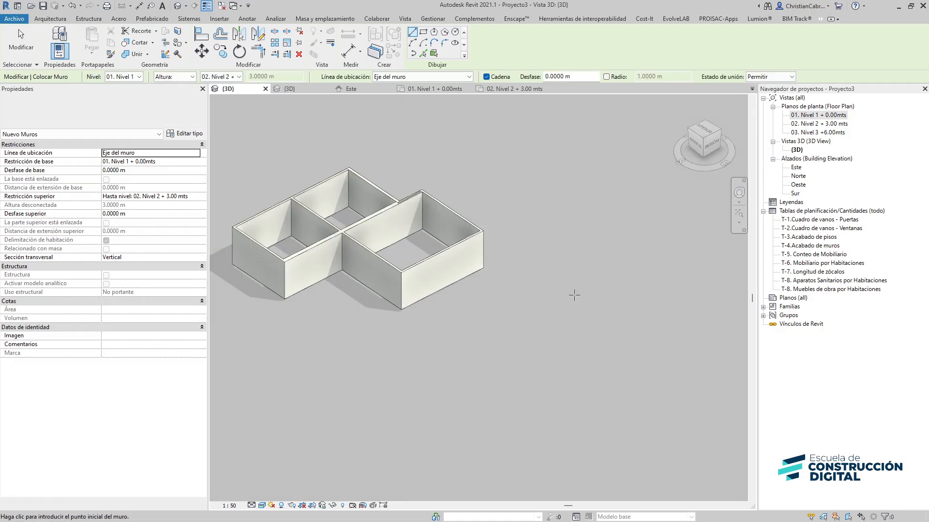
key("Escape")
key("Escape")
Open the Nivel 1 plan and start a floor of type 00.Suelo simple e=0.20m, picking boundaries from walls
double_click(813, 116)
scroll(457, 320, "down", 3)
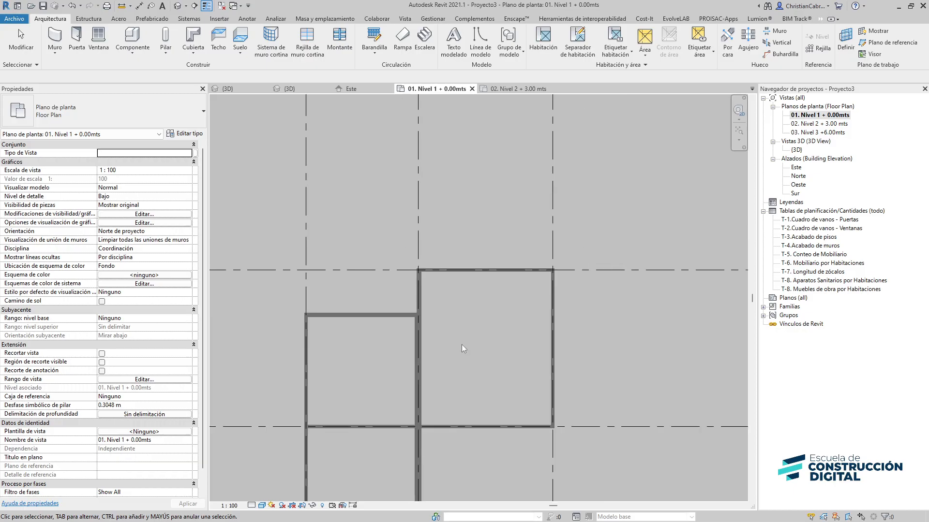
left_click(240, 39)
left_click(91, 109)
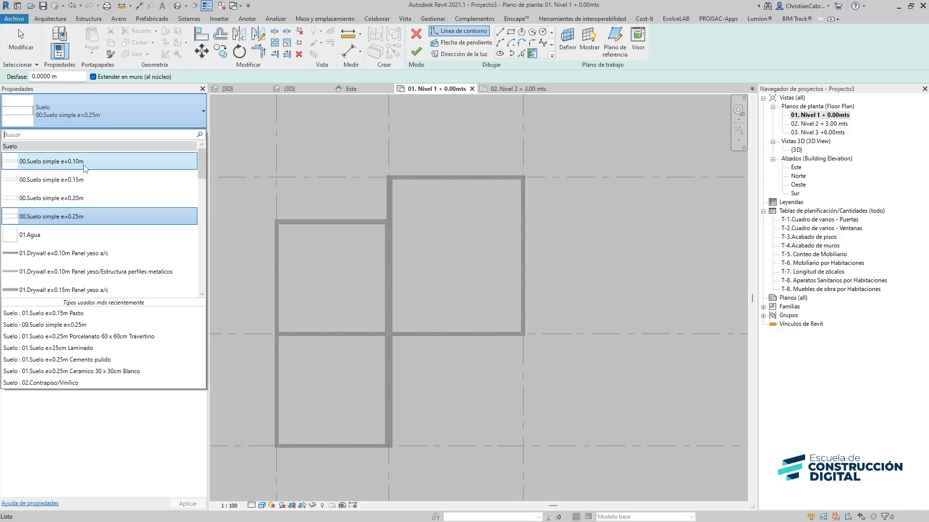
left_click(68, 201)
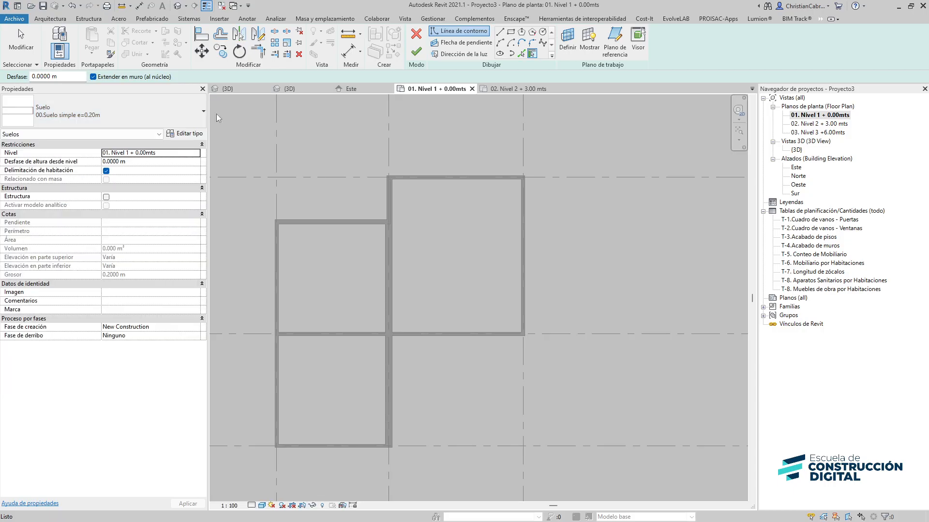
left_click(499, 33)
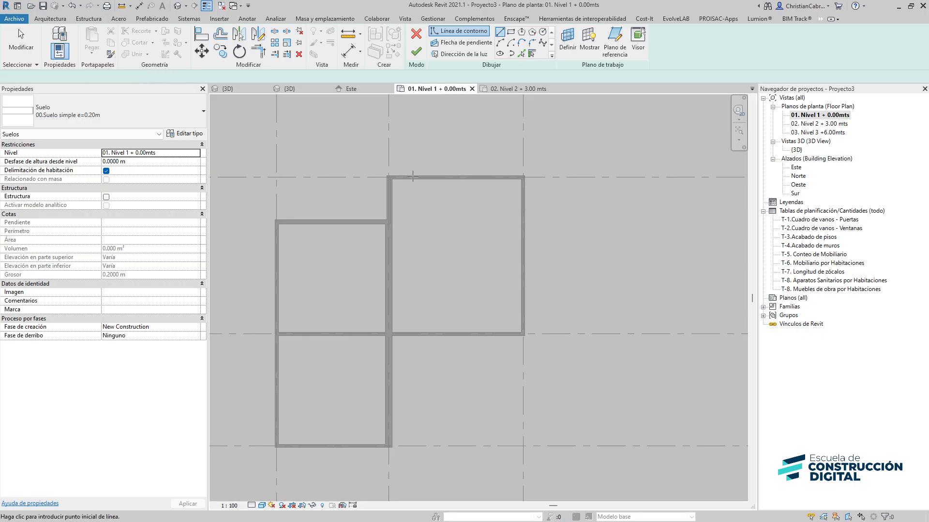
left_click(531, 54)
Pick the exterior and dividing walls to build the floor boundary around the whole plan
left_click(464, 176)
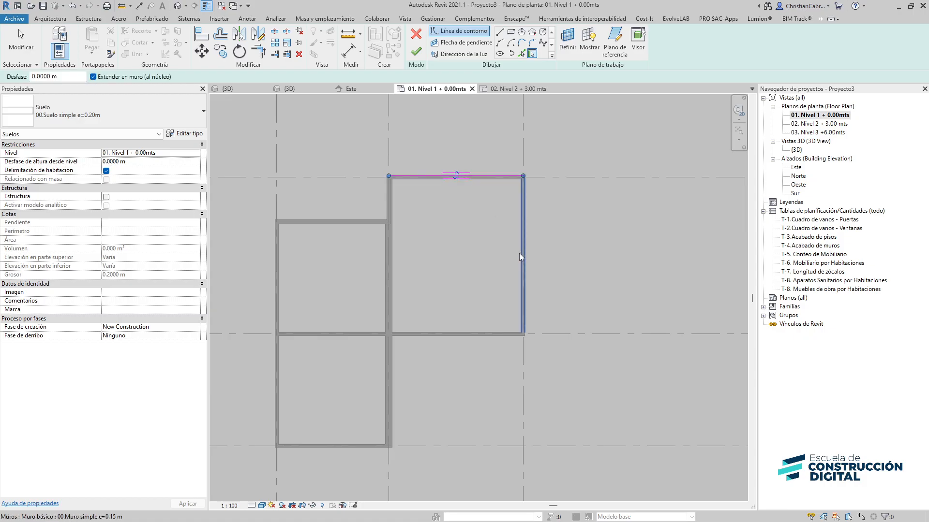
left_click(519, 253)
left_click(468, 337)
left_click(388, 404)
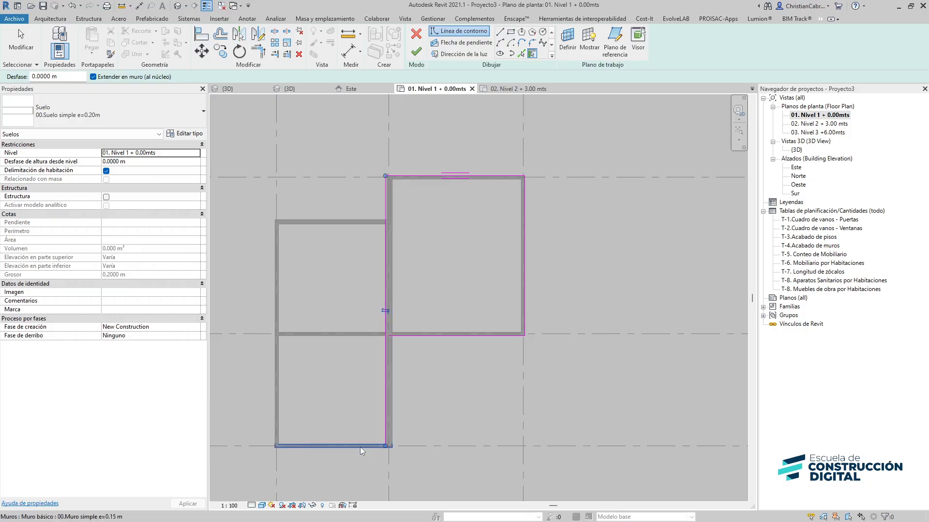
left_click(360, 446)
left_click(279, 385)
left_click(315, 222)
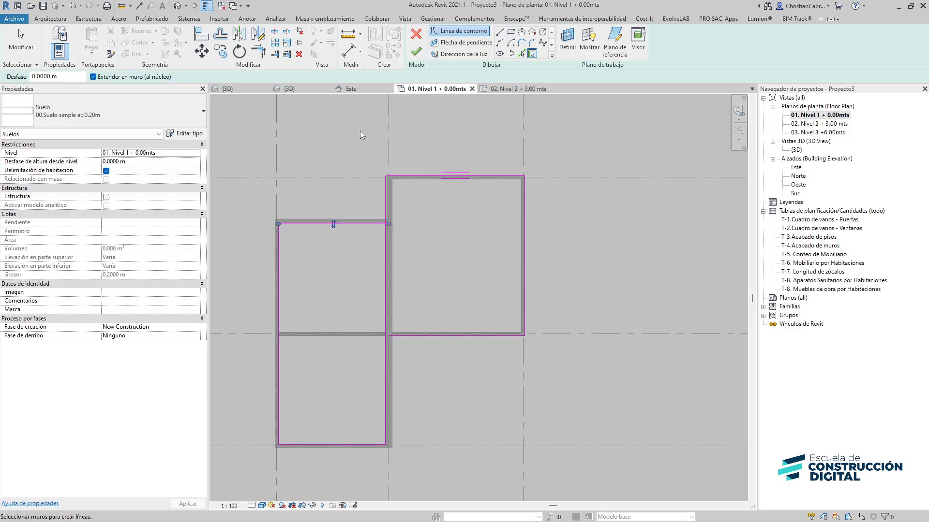
left_click(334, 224)
Trim the boundary lines at the notch corner between grids B and 2
scroll(403, 220, "up", 2)
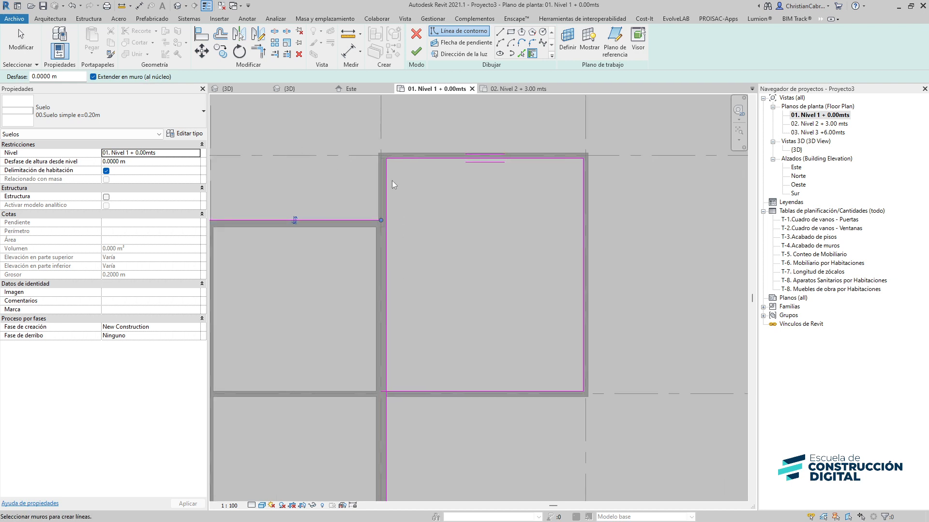
key("t")
key("r")
left_click(367, 219)
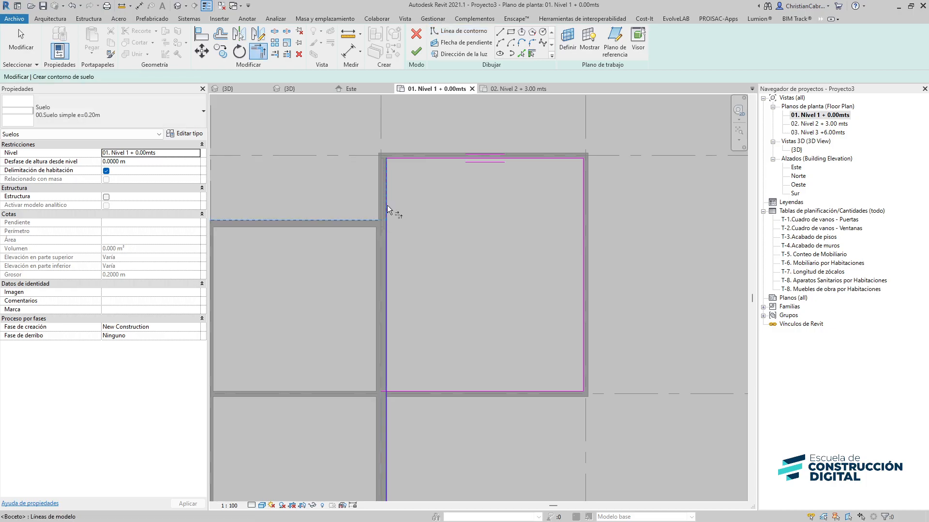
left_click(387, 208)
middle_click_drag(420, 210, 380, 265)
key("Escape")
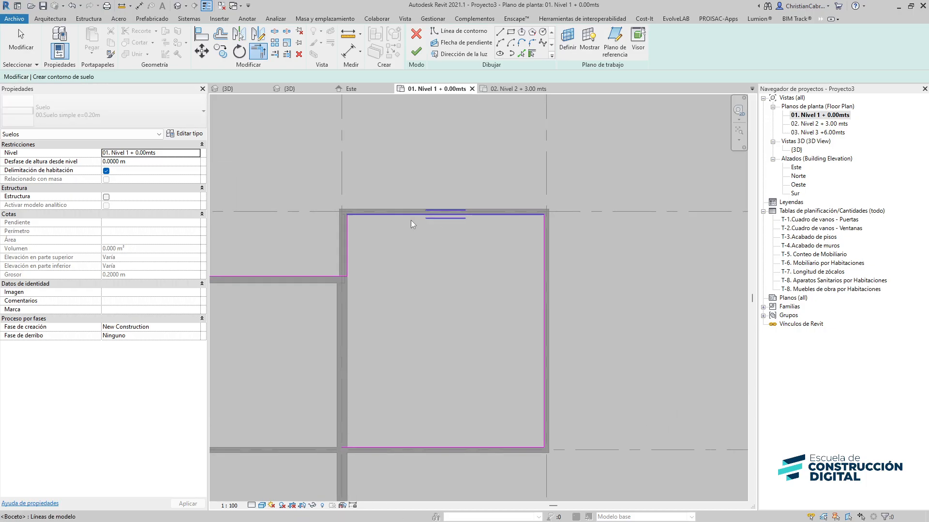
Try to finish the floor sketch
left_click(394, 216)
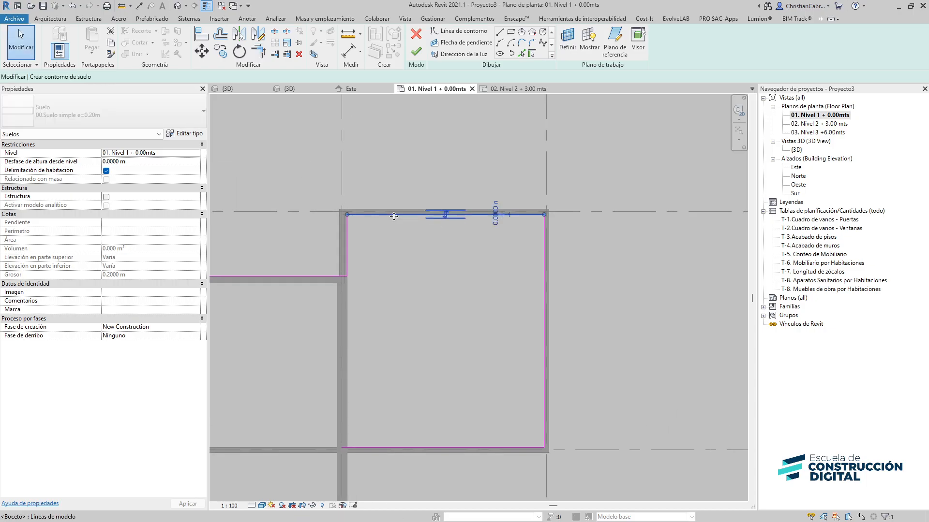
left_click(417, 58)
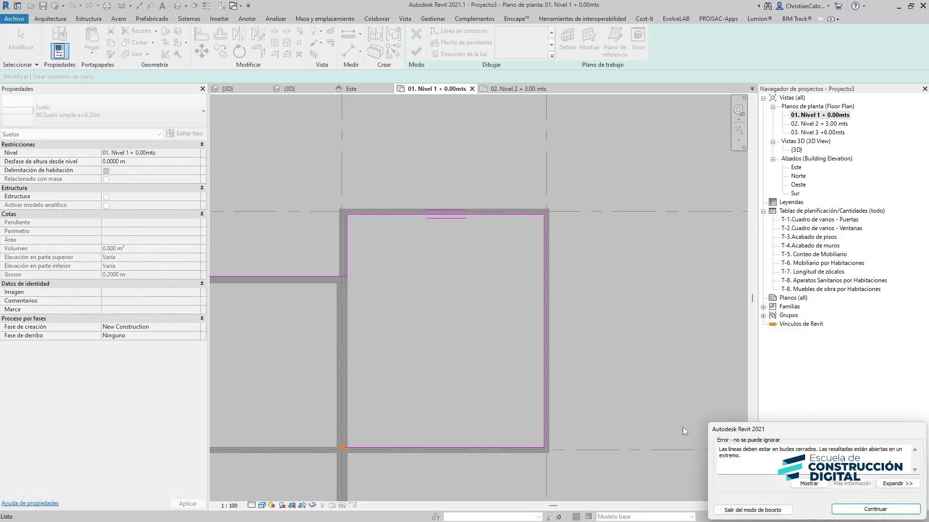
mouse_move(498, 406)
middle_mouse_down()
mouse_move(481, 262)
mouse_move(530, 233)
middle_mouse_up()
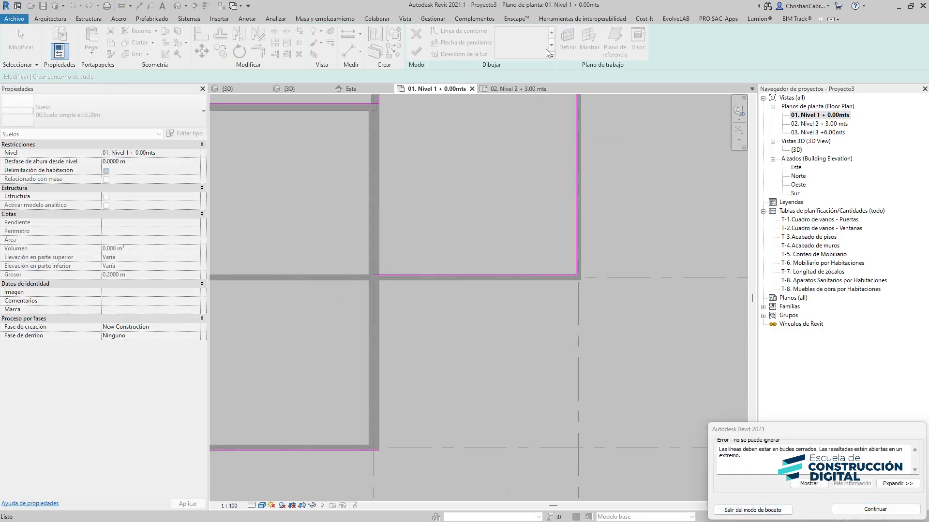
left_click(875, 509)
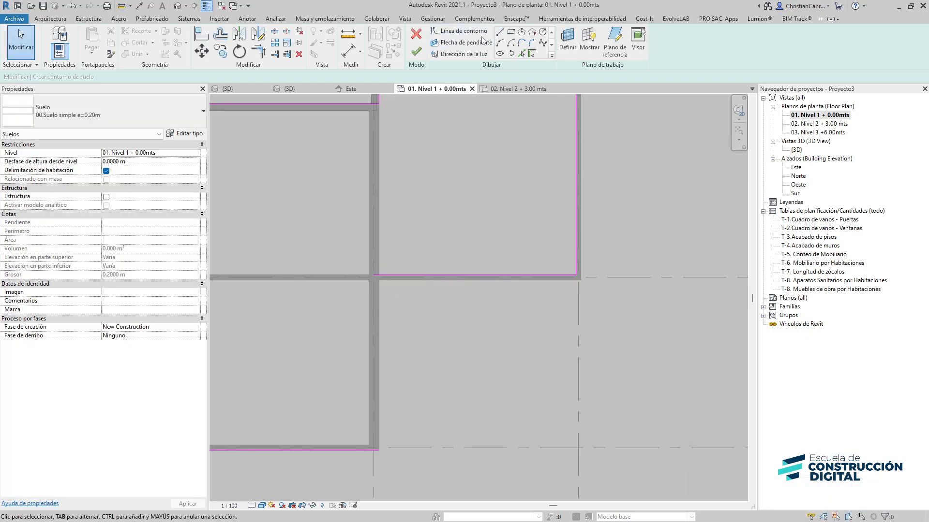
Draw a vertical boundary line along grid B closing the gap in the floor outline
left_click(500, 33)
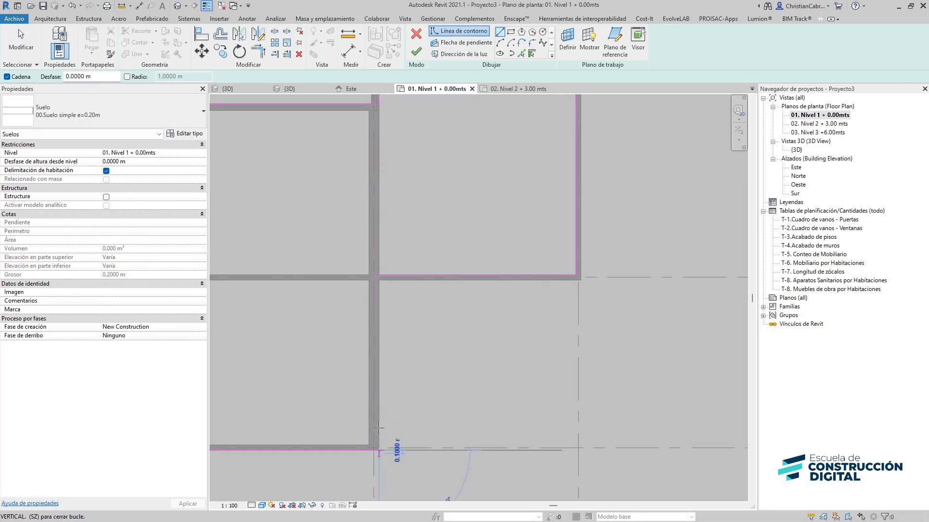
left_click(378, 450)
left_click(379, 275)
key("Escape")
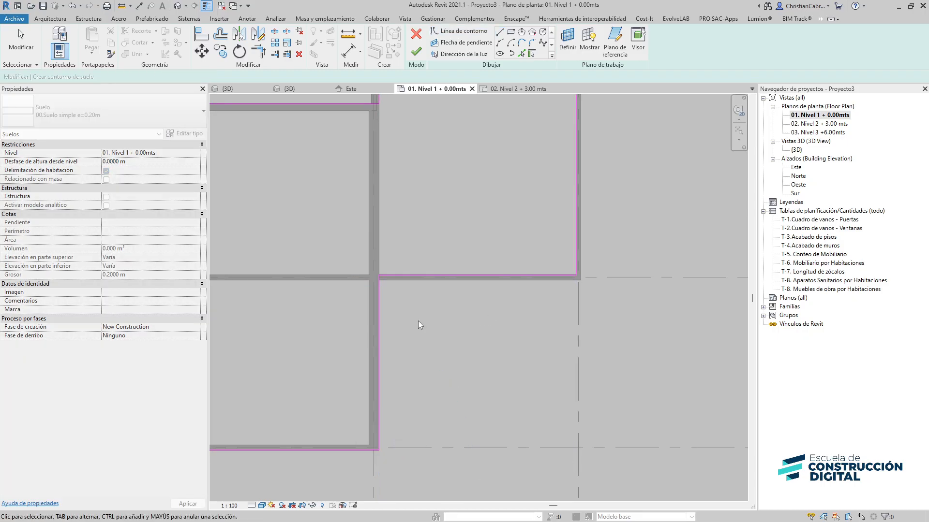
Finish the floor sketch to create the floor
middle_click_drag(418, 320, 329, 320)
middle_click_drag(460, 133, 457, 279)
left_click(416, 51)
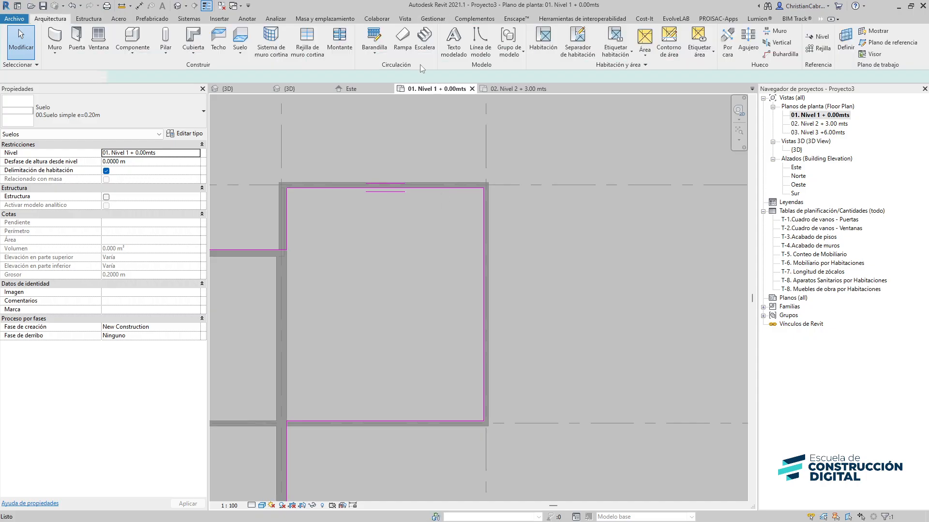
Edit the floor boundary and align its upper edges to the exterior wall faces
scroll(475, 256, "down", 2)
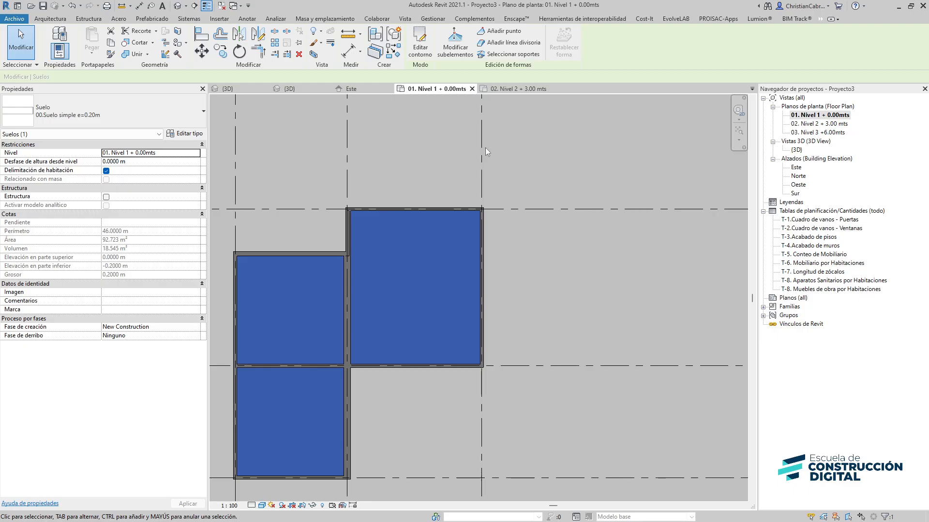
left_click(425, 54)
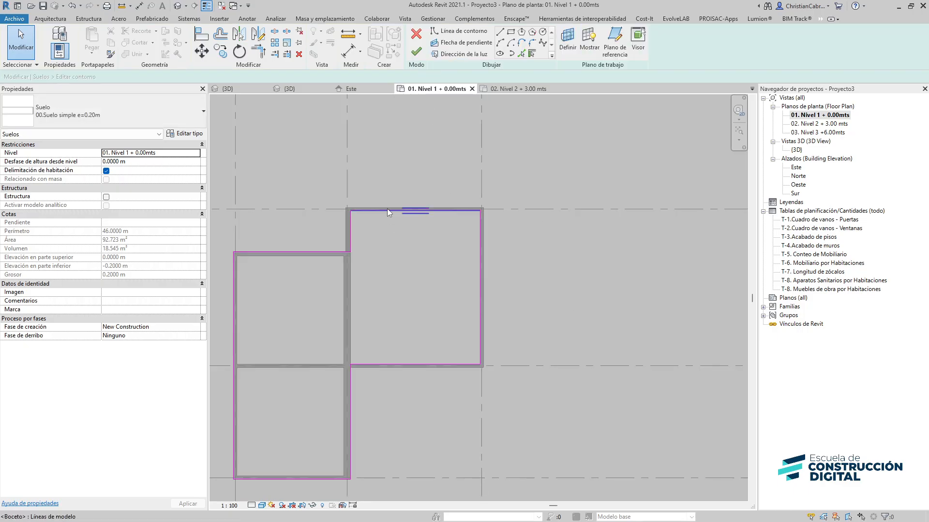
key("l")
scroll(381, 239, "up", 3)
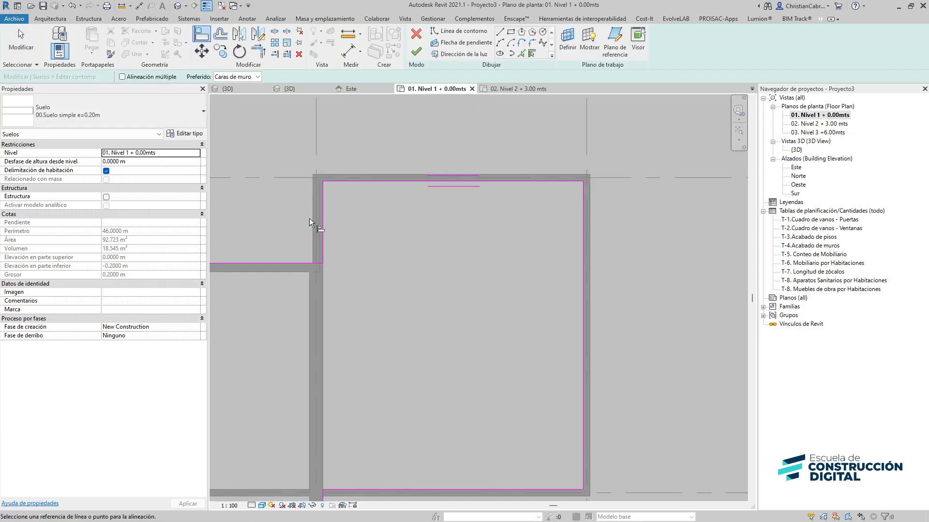
left_click(322, 219)
left_click(344, 174)
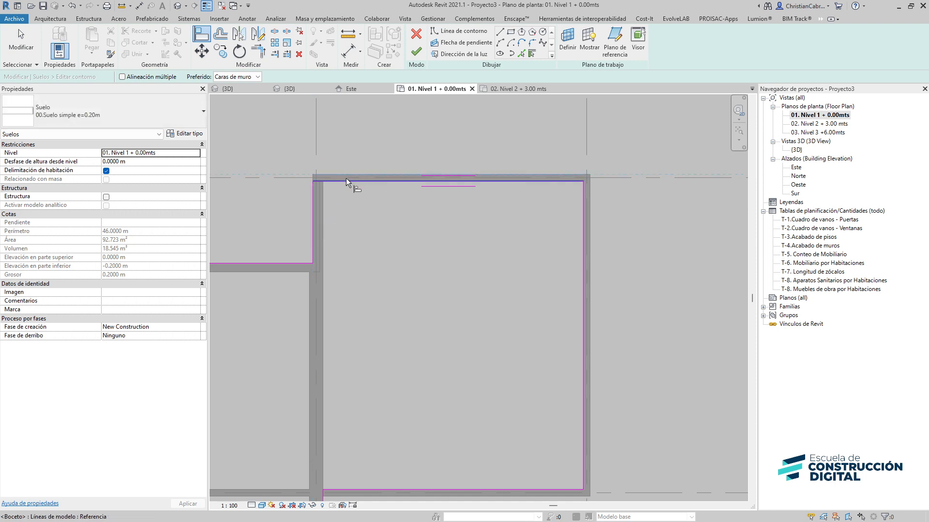
left_click(345, 181)
Align the lower and right boundary edges to the exterior wall faces and finish the floor edit
middle_click_drag(391, 302, 386, 132)
left_click(387, 327)
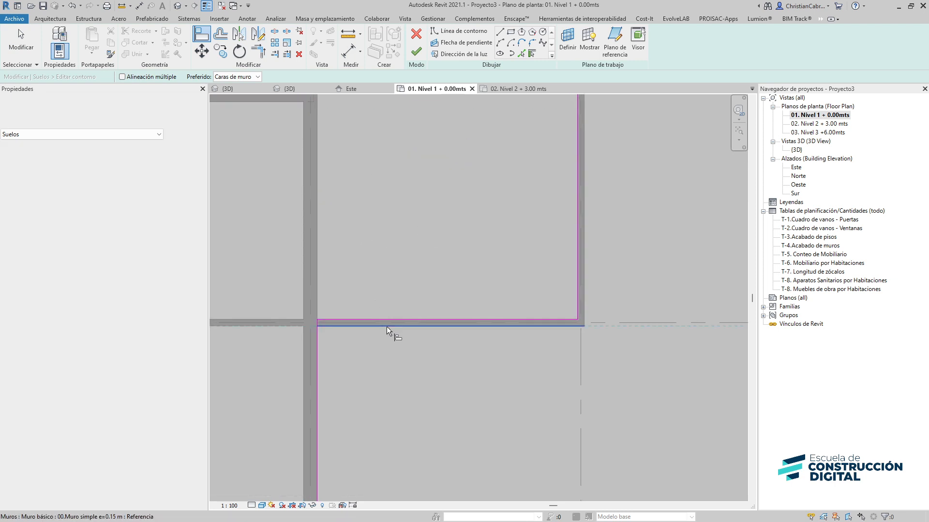
left_click(387, 320)
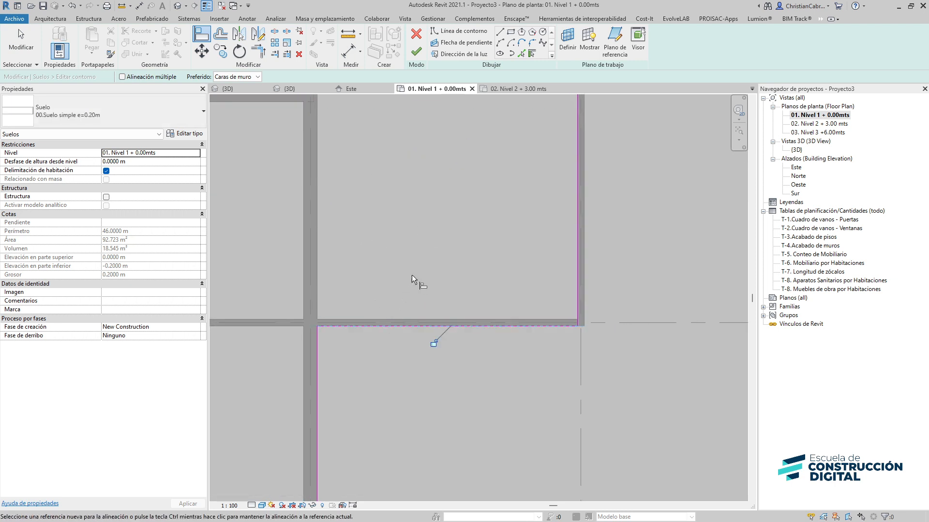
left_click(586, 208)
left_click(578, 208)
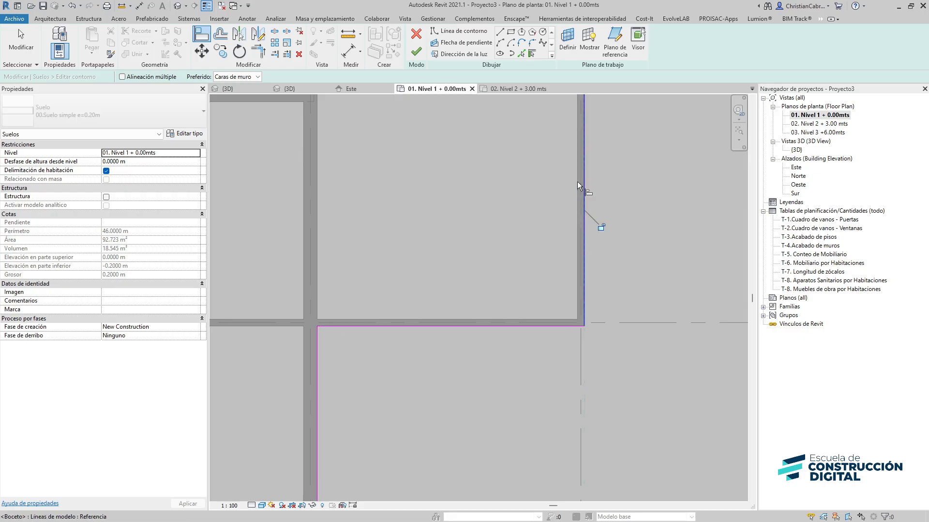
left_click(416, 52)
scroll(468, 234, "down", 2)
key("Escape")
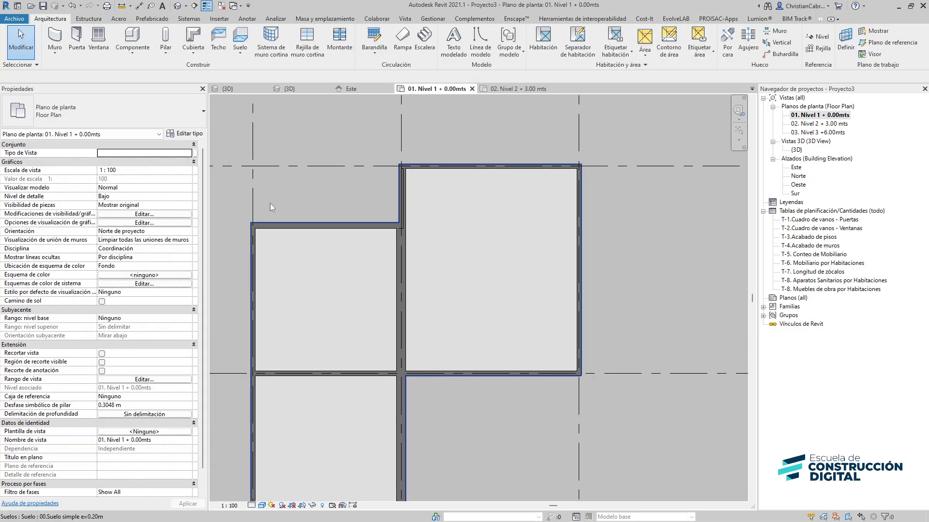
Draw a section line across the floor plan, then delete it
left_click(194, 5)
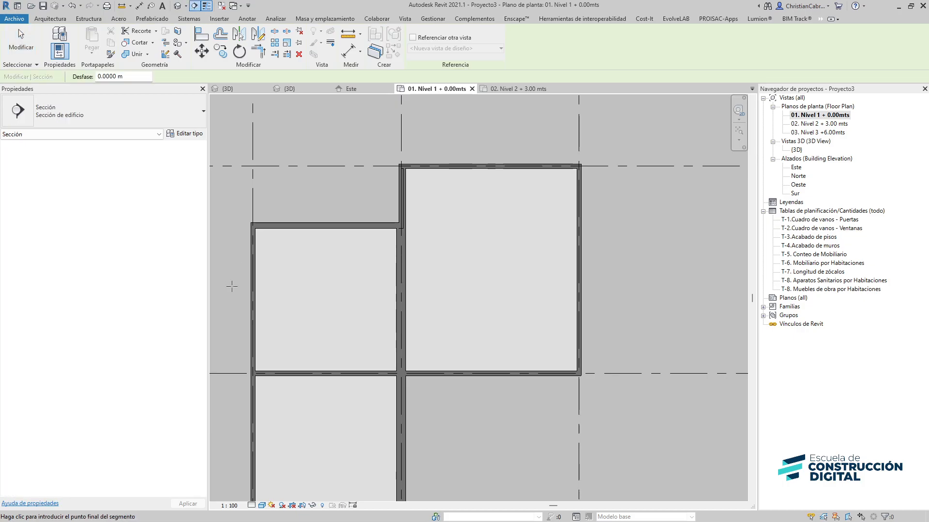
left_click(232, 287)
left_click(641, 280)
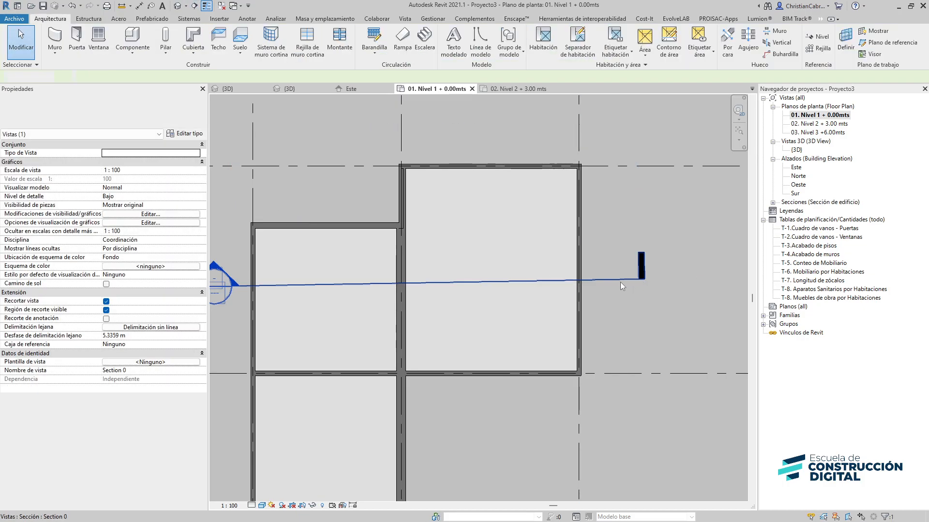
left_click(620, 281)
key("Delete")
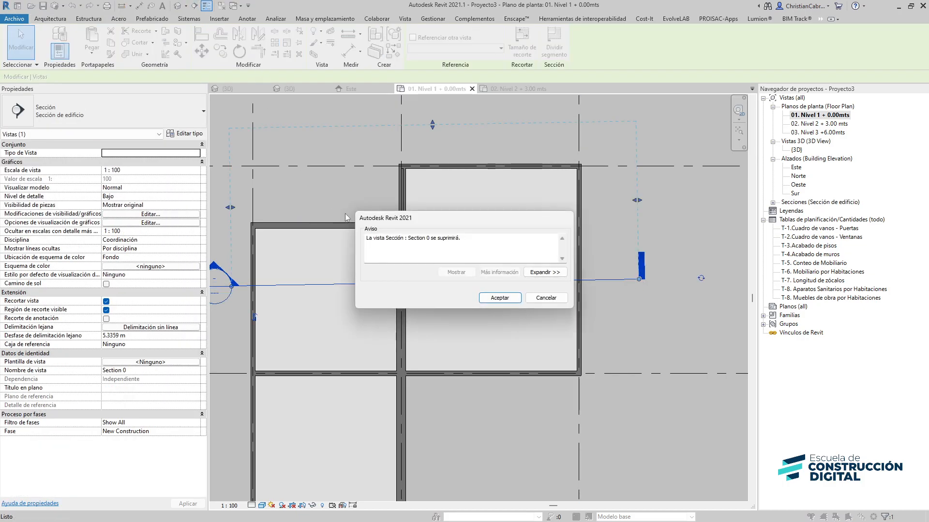
left_click(501, 297)
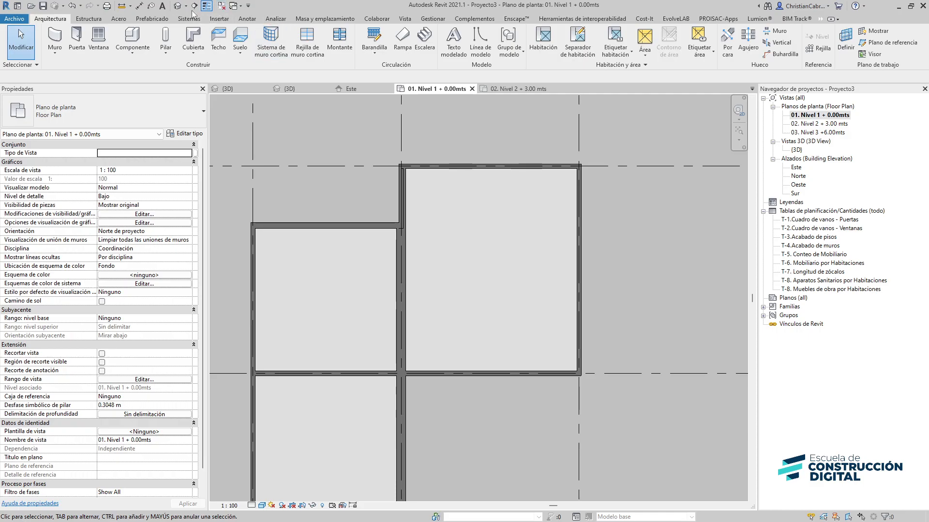
Draw a horizontal section line across the building just above grid 2
left_click(194, 5)
scroll(265, 271, "down", 2)
left_click(222, 308)
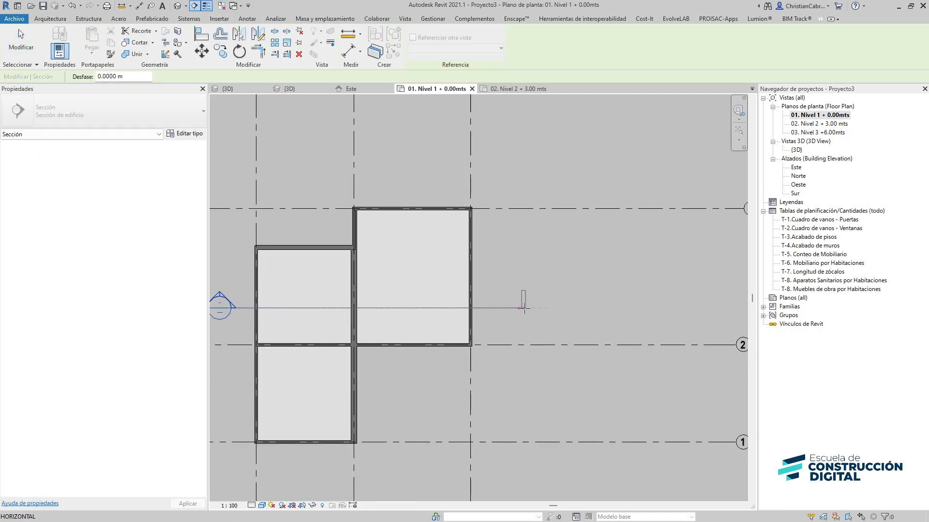
left_click(523, 308)
key("Escape")
key("Escape")
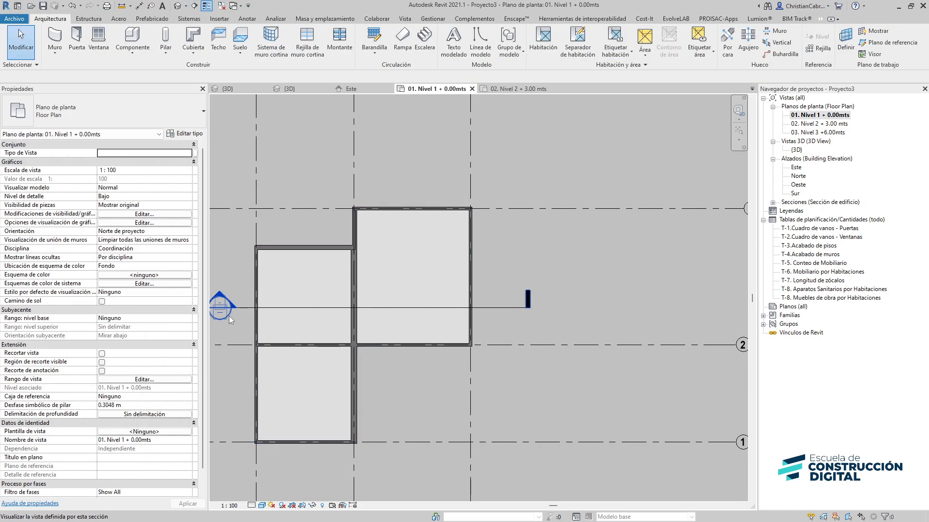
Open the section view and inspect the floor type's structure layers
double_click(228, 316)
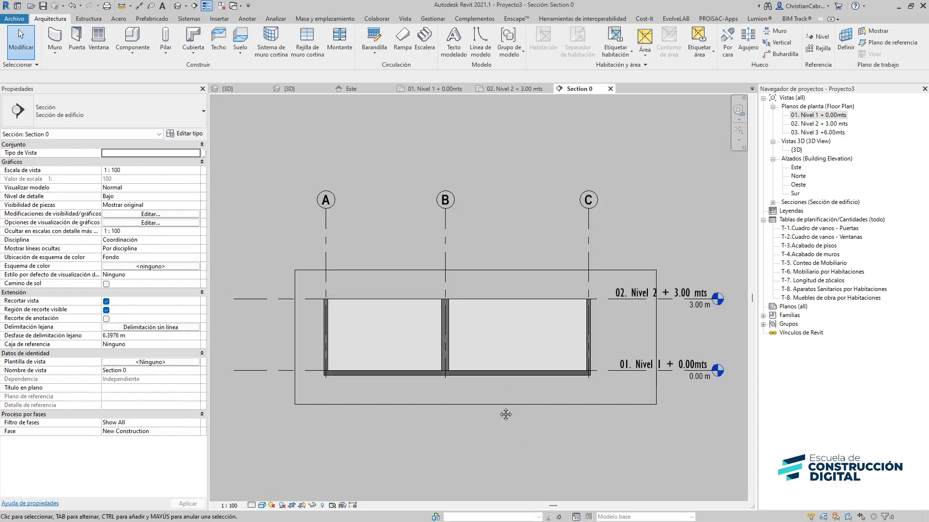
middle_click_drag(506, 415, 480, 402)
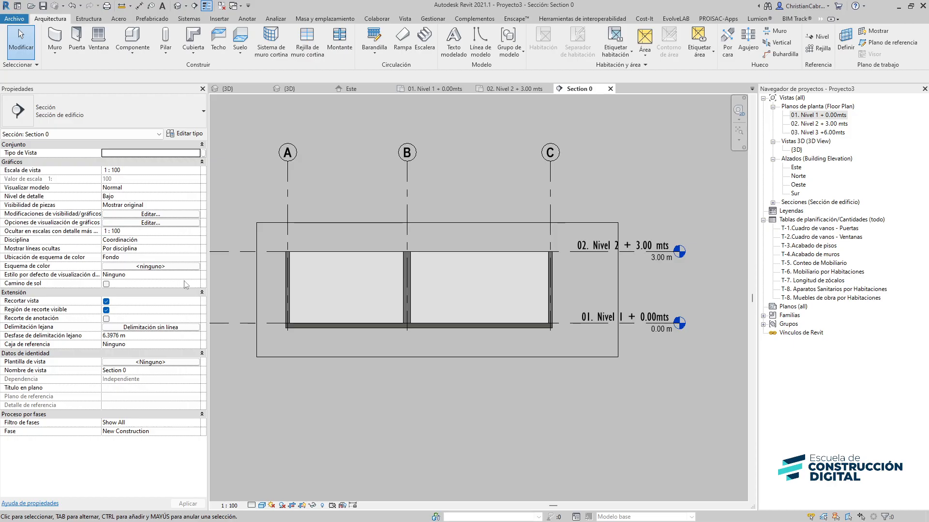
scroll(352, 300, "up", 1)
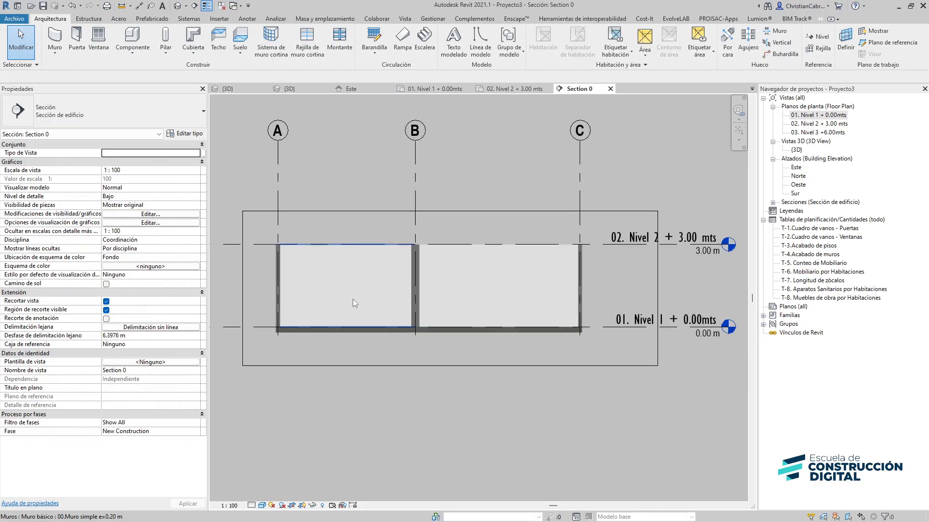
scroll(338, 310, "up", 1)
scroll(261, 362, "up", 1)
left_click(258, 338)
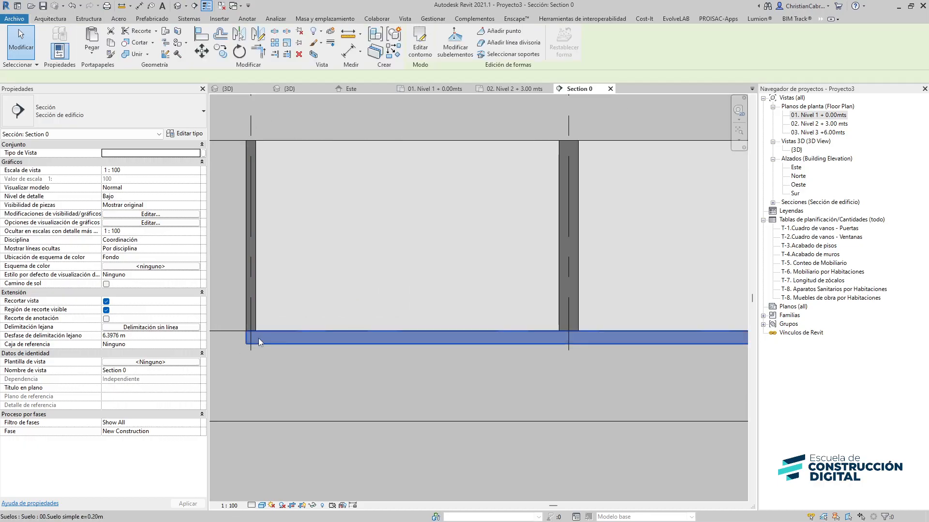
left_click(184, 134)
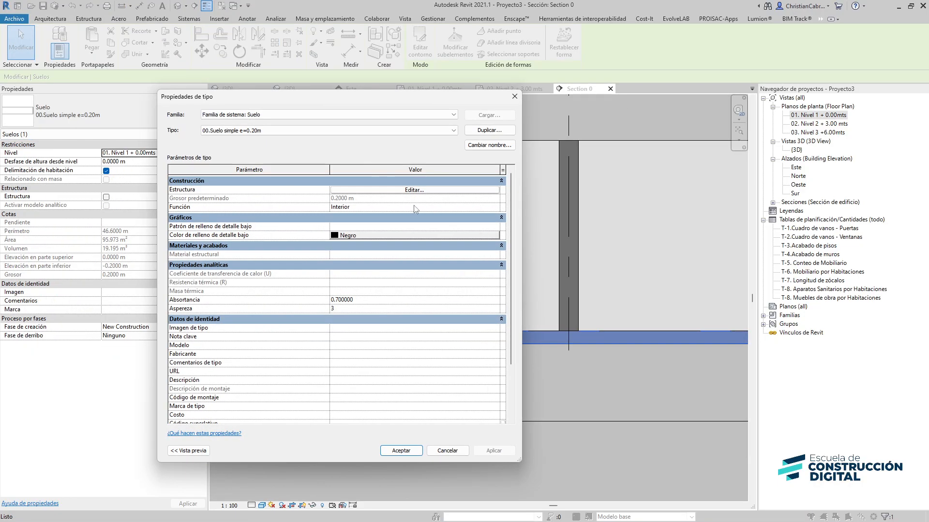
left_click(404, 190)
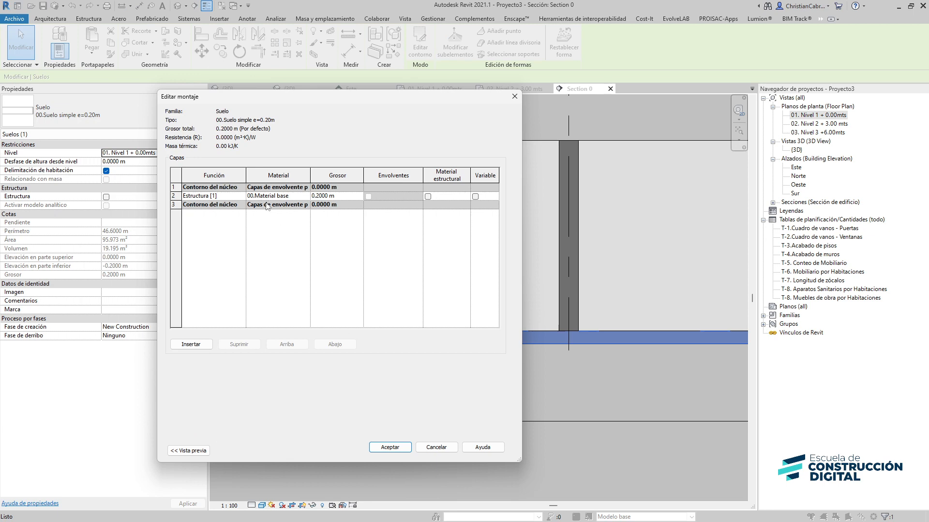
key("Escape")
key("Escape")
key("Escape")
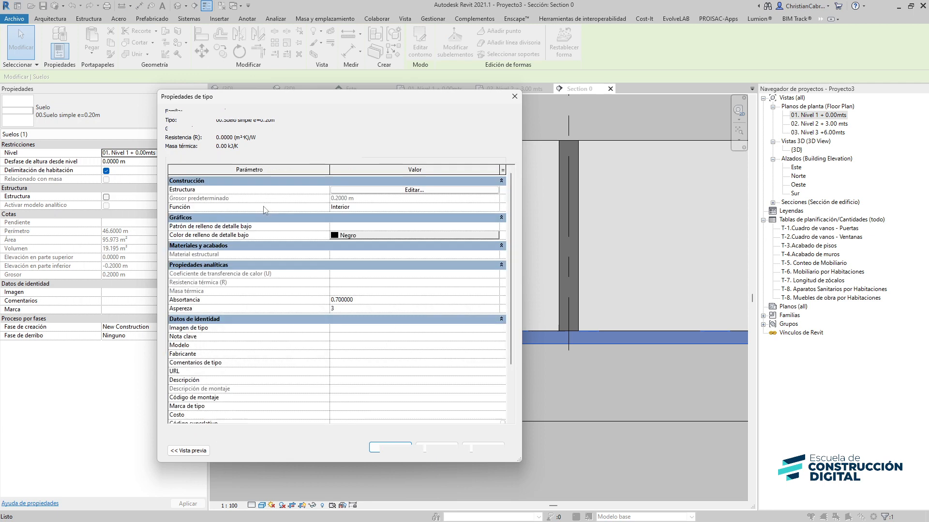
Set the section view's visual style to Hidden Line
scroll(237, 321, "up", 3)
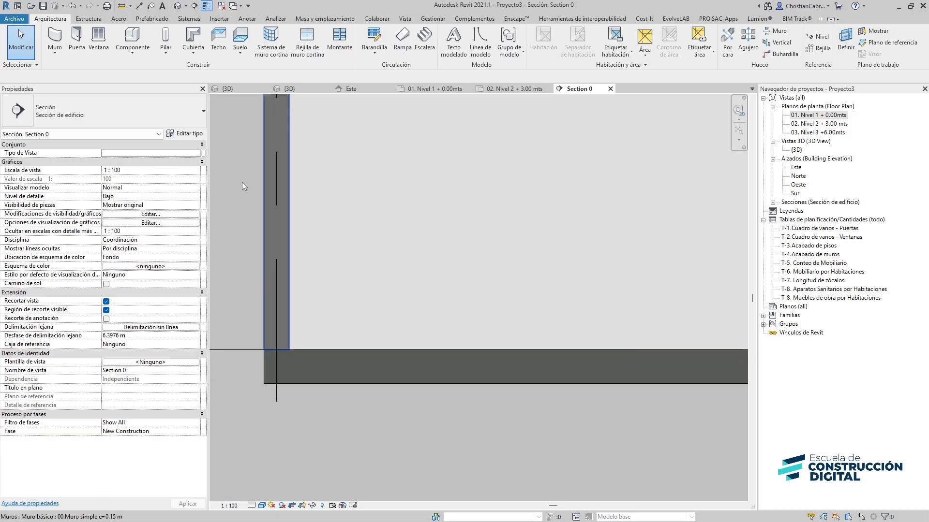
left_click(290, 247)
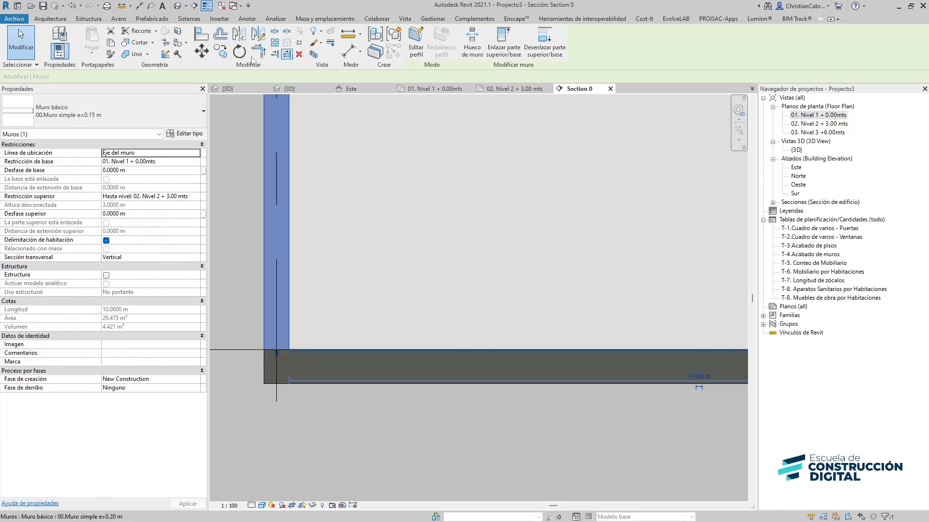
key("Escape")
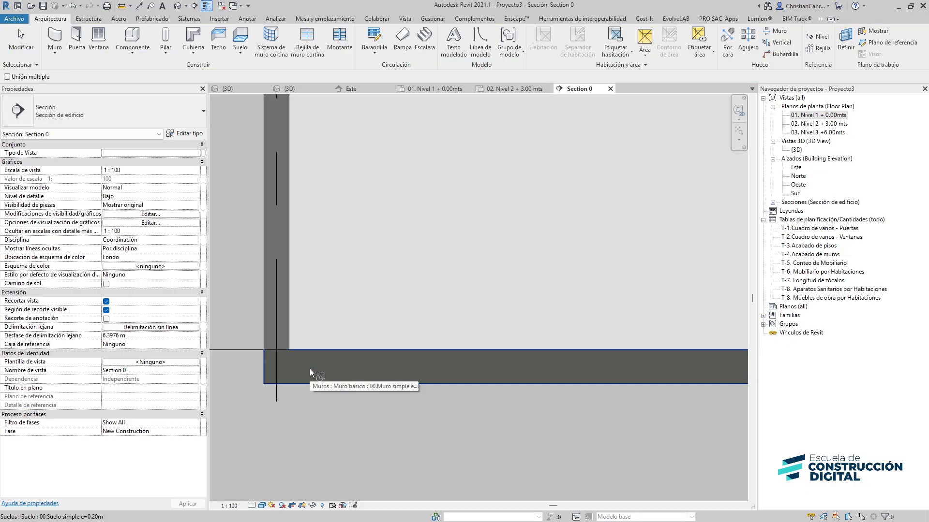
scroll(287, 350, "up", 5)
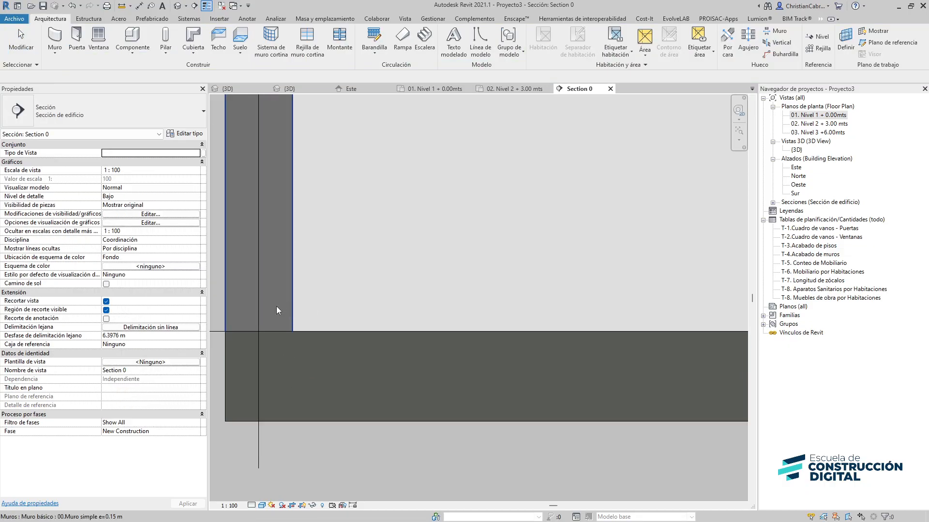
scroll(274, 307, "down", 3)
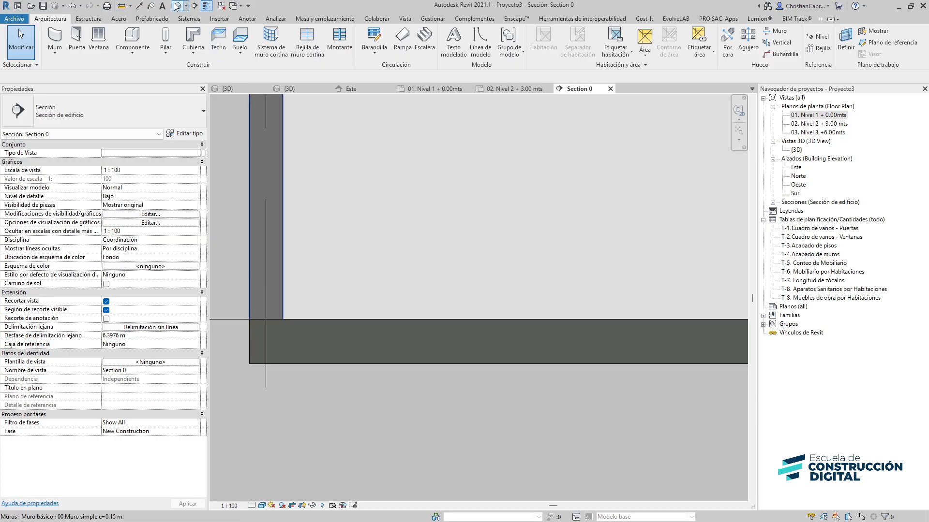
left_click(262, 505)
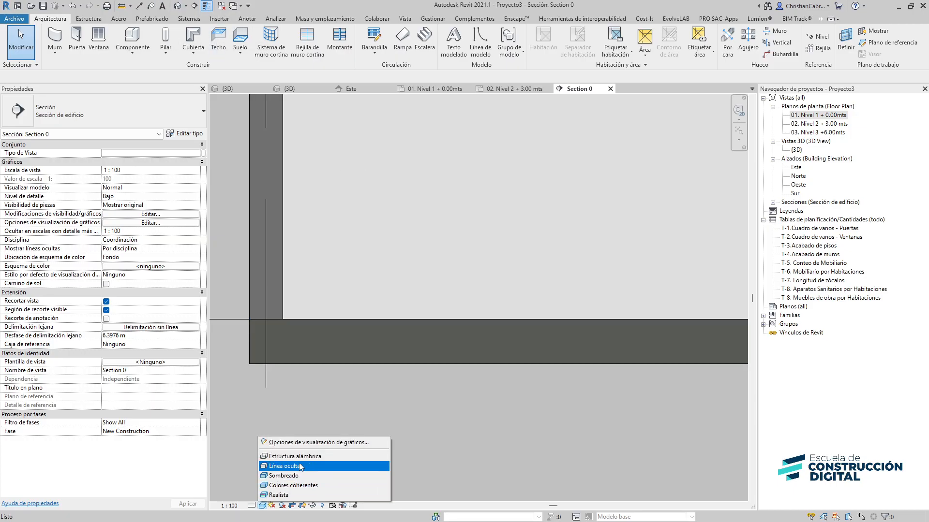
left_click(290, 466)
Hide the Nivel 1 level line in the section view
middle_click_drag(384, 414, 377, 489)
scroll(371, 473, "down", 6)
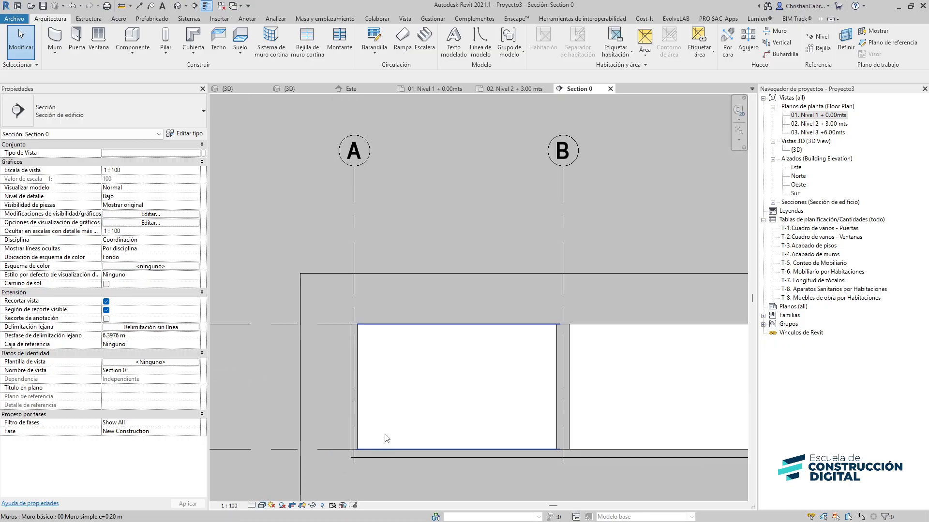
middle_click_drag(453, 398, 233, 358)
scroll(604, 393, "up", 7)
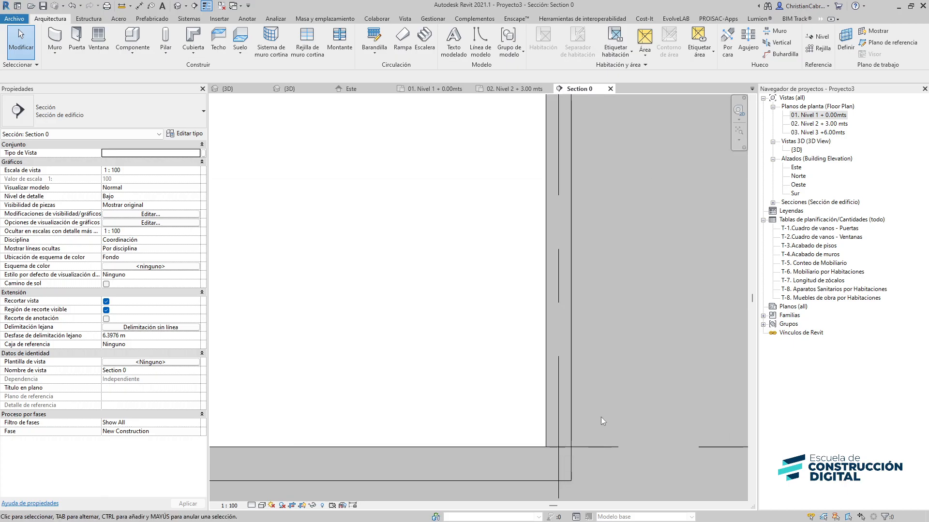
middle_click_drag(608, 417, 518, 334)
scroll(478, 365, "down", 4)
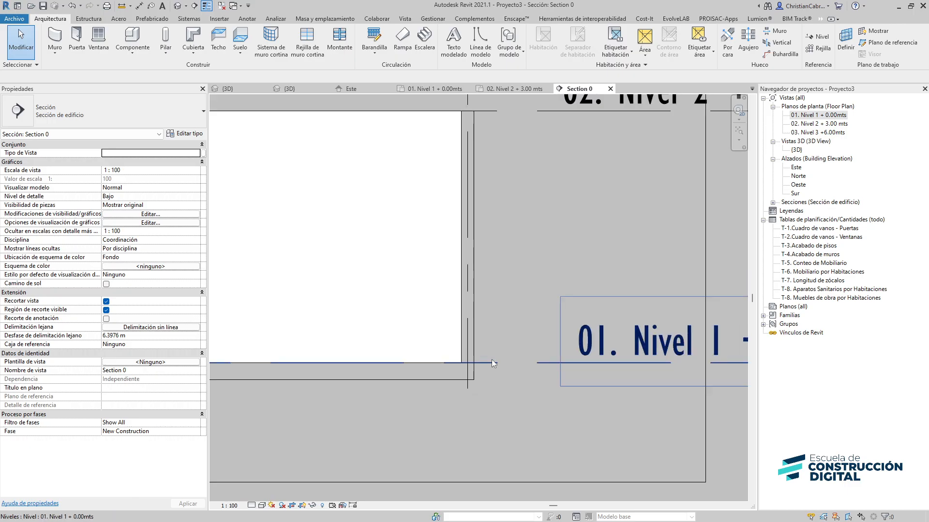
left_click(529, 363)
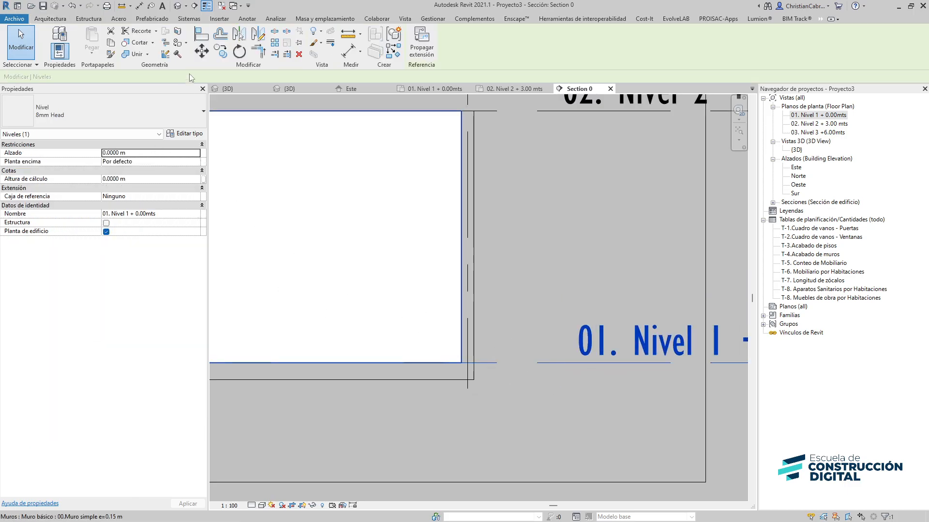
left_click(317, 32)
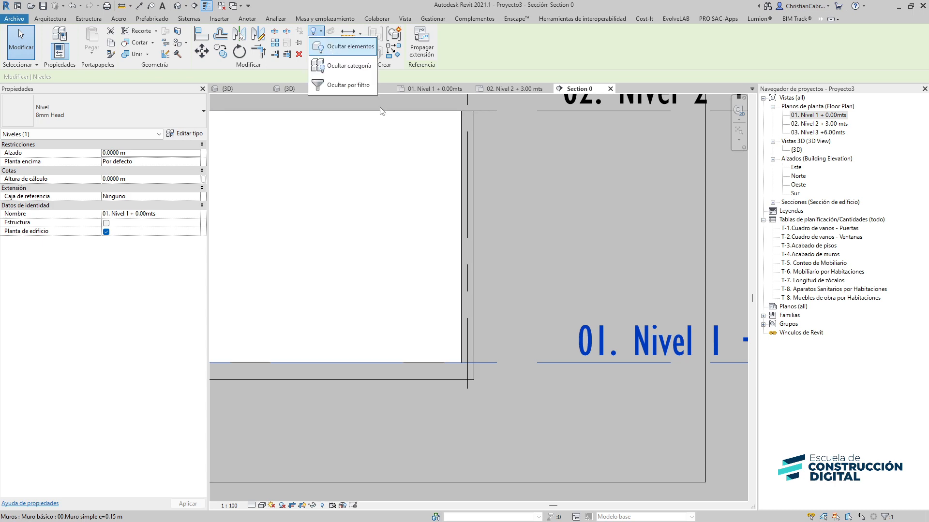
left_click(344, 47)
Join the floor geometry with the exterior wall at grid A in the section
scroll(528, 278, "down", 2)
middle_click_drag(354, 365, 597, 373)
middle_click_drag(306, 343, 489, 346)
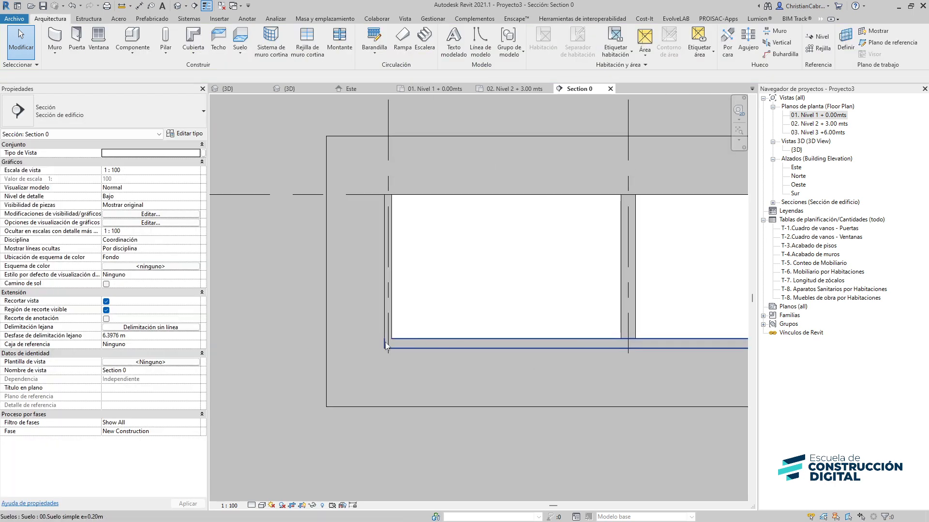
scroll(386, 347, "up", 4)
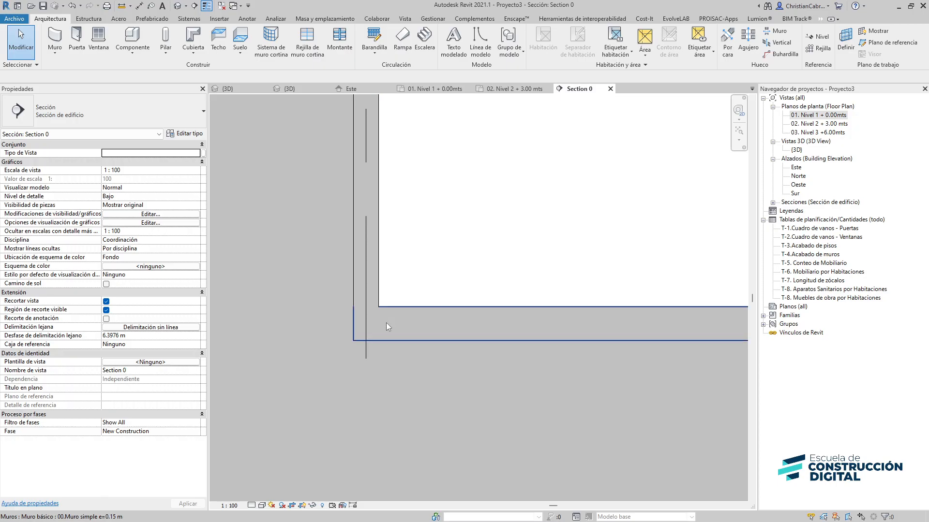
scroll(359, 307, "down", 2)
middle_click_drag(720, 306, 324, 352)
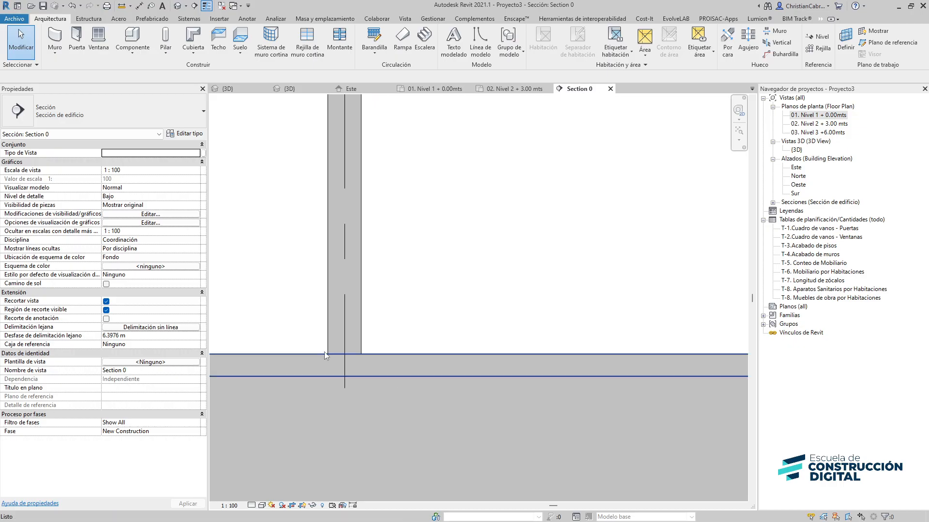
left_click(350, 244)
left_click(130, 54)
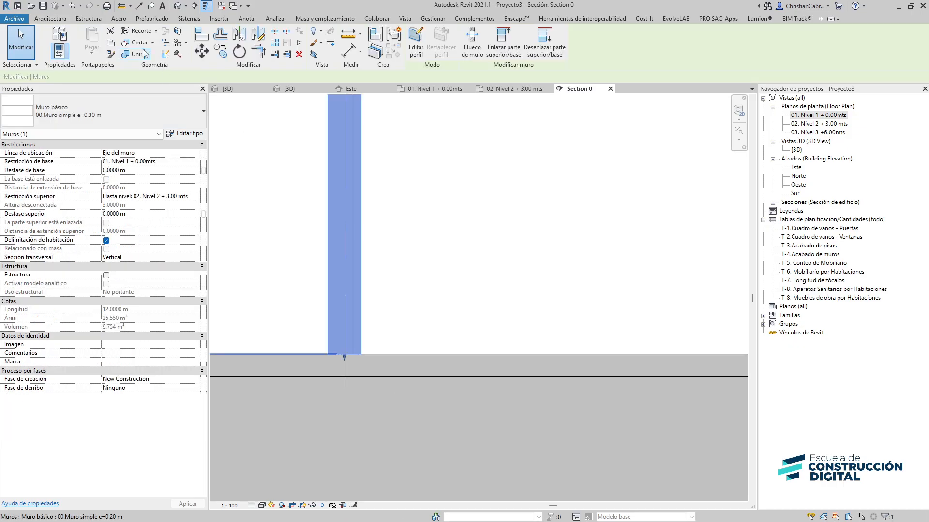
left_click(309, 354)
left_click(363, 342)
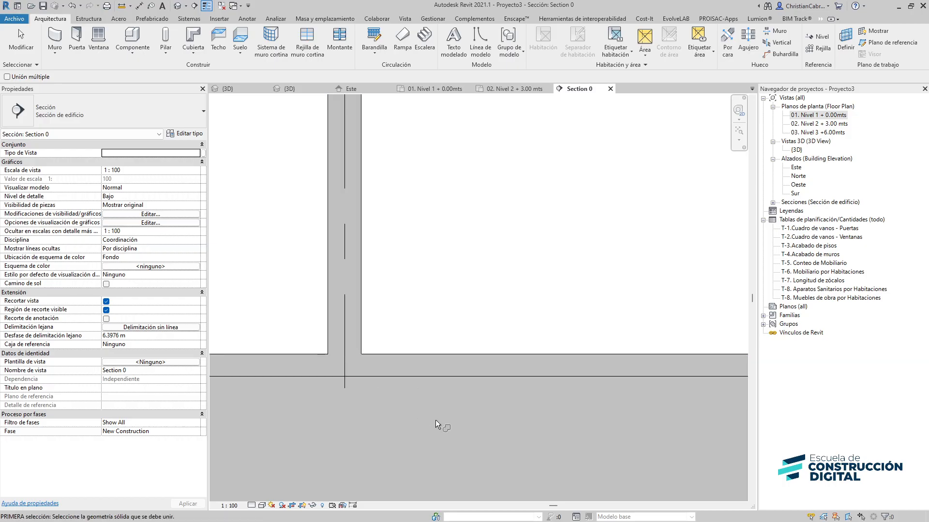
Join the floor geometry with the exterior wall at grid C
middle_click_drag(464, 431, 26, 447)
left_click(489, 387)
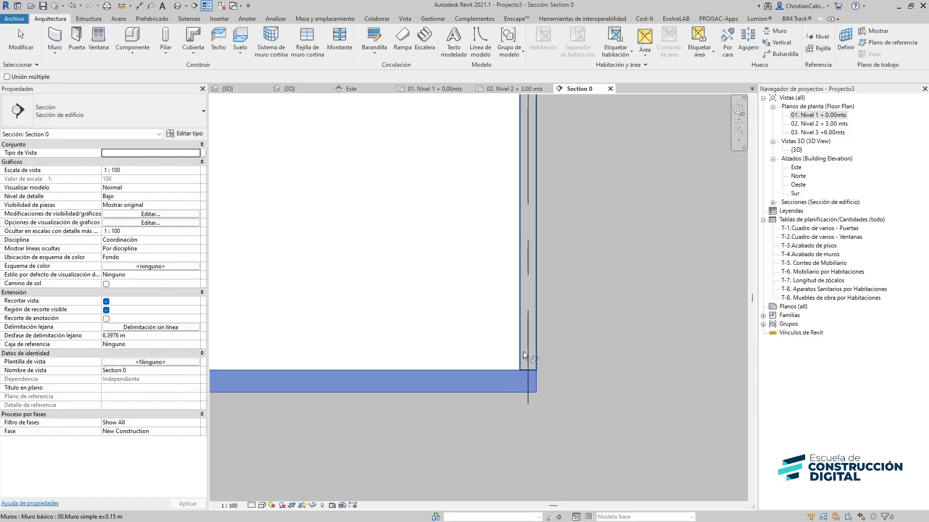
left_click(523, 351)
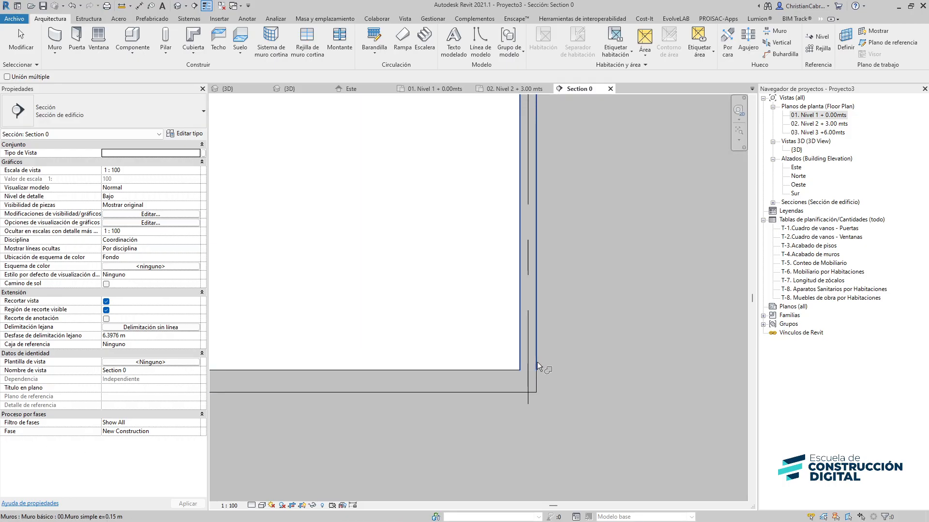
key("Escape")
Open the default 3D view of the model
scroll(556, 357, "up", 4)
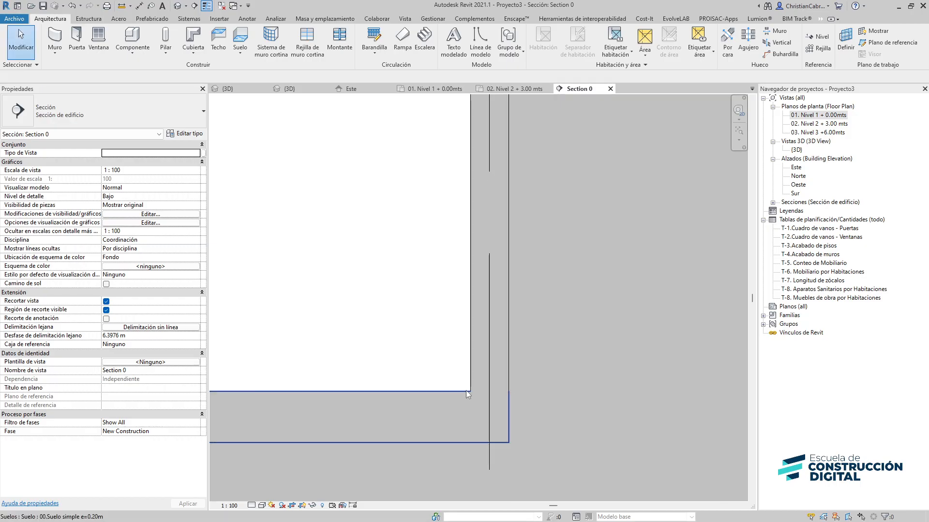
scroll(483, 328, "down", 6)
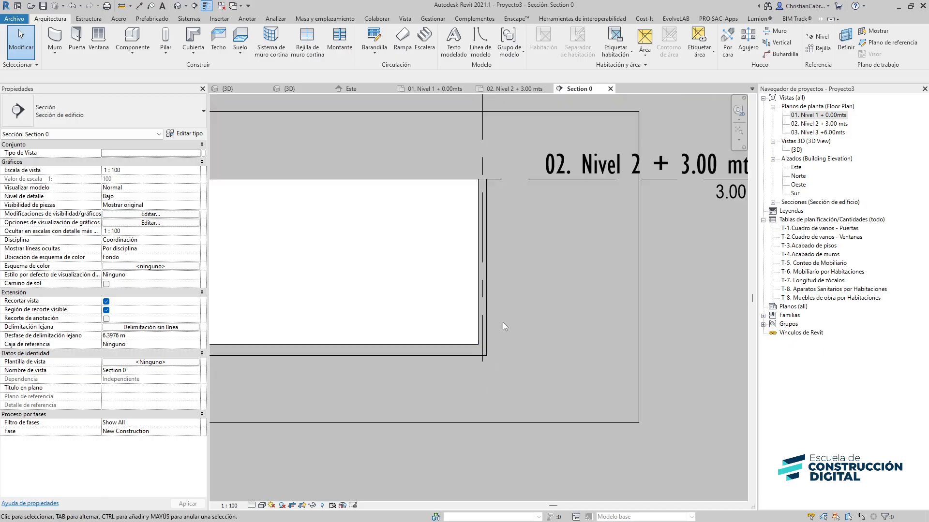
scroll(503, 323, "down", 1)
middle_click_drag(588, 312, 826, 346)
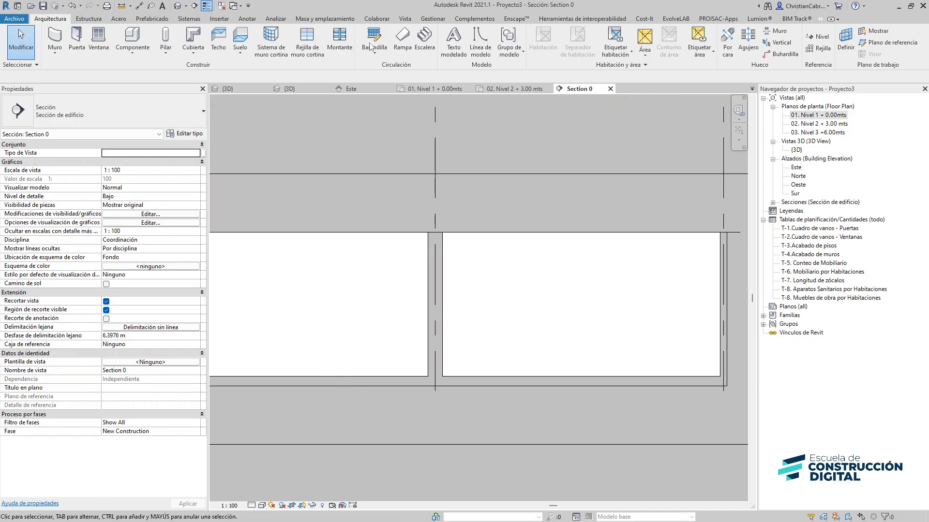
left_click(177, 5)
scroll(353, 302, "up", 3)
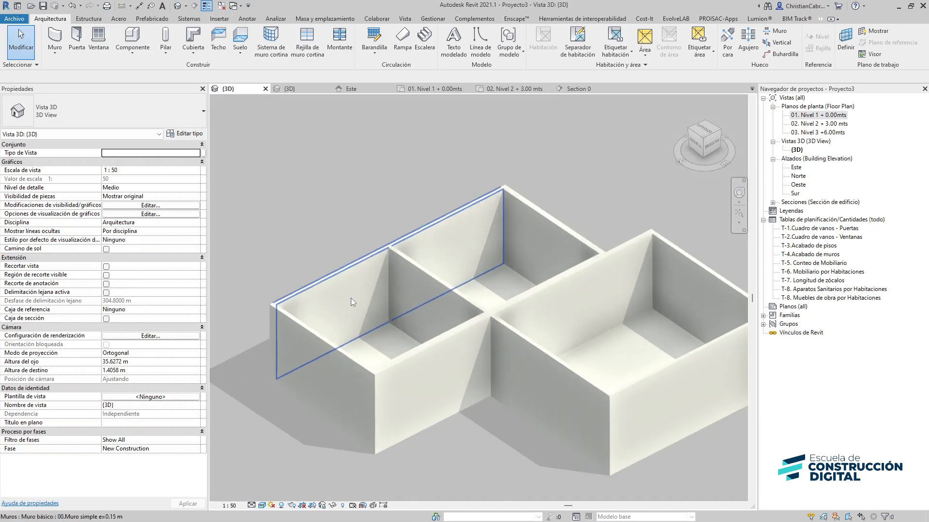
Browse the available door types and inspect the door families laid out in the template's 3D view
left_click(77, 39)
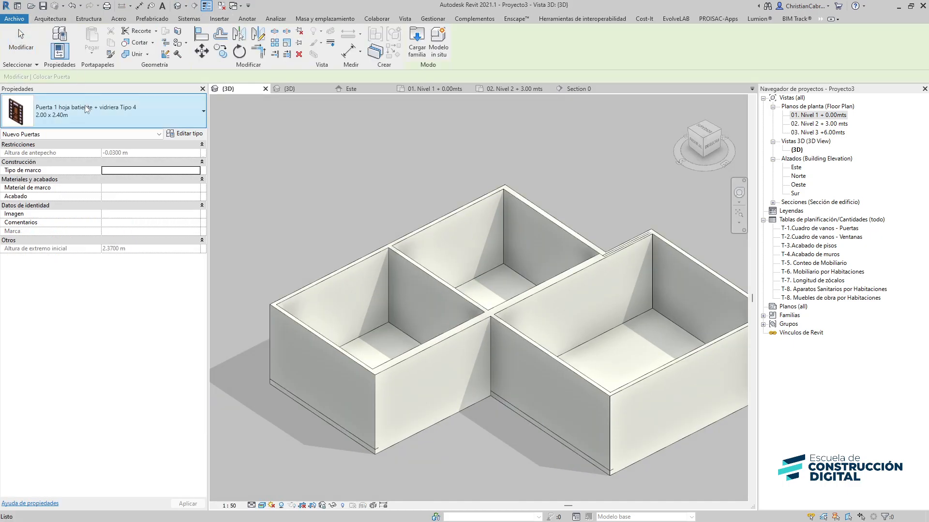
left_click(85, 106)
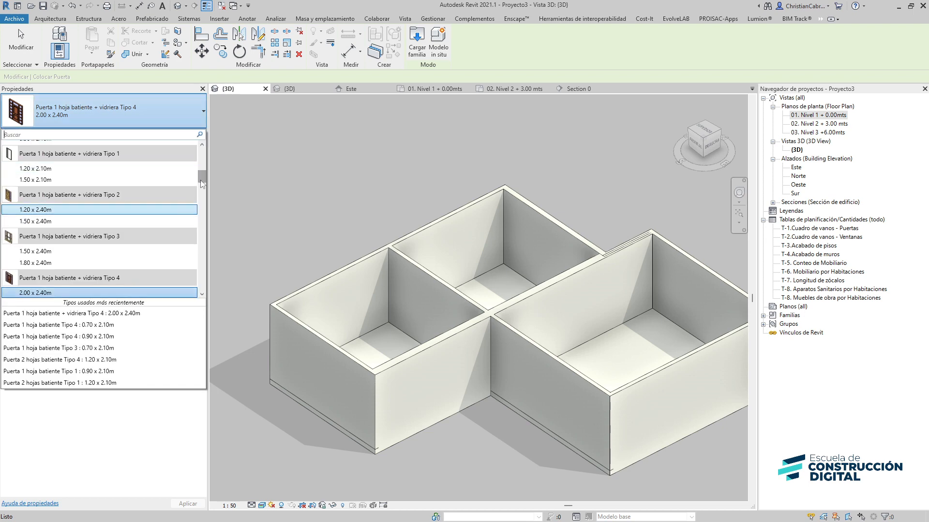
left_click_drag(202, 184, 194, 276)
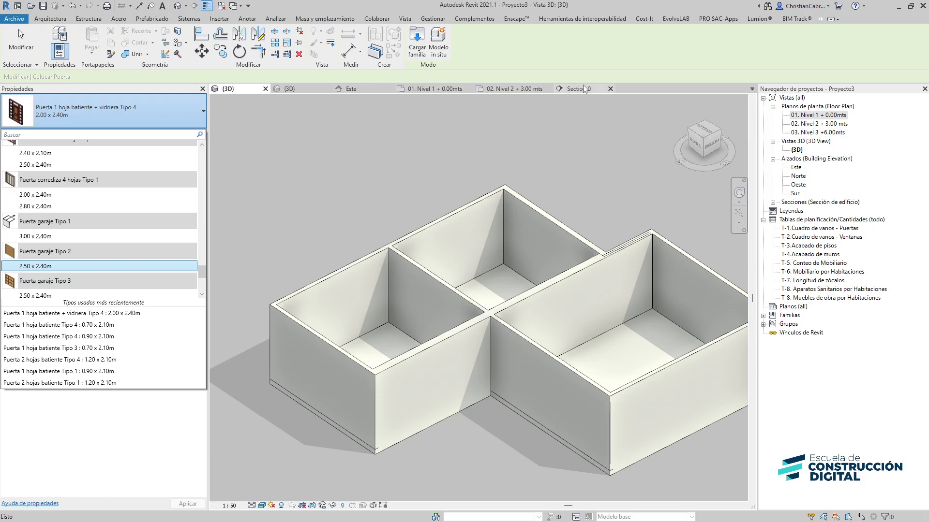
left_click(303, 88)
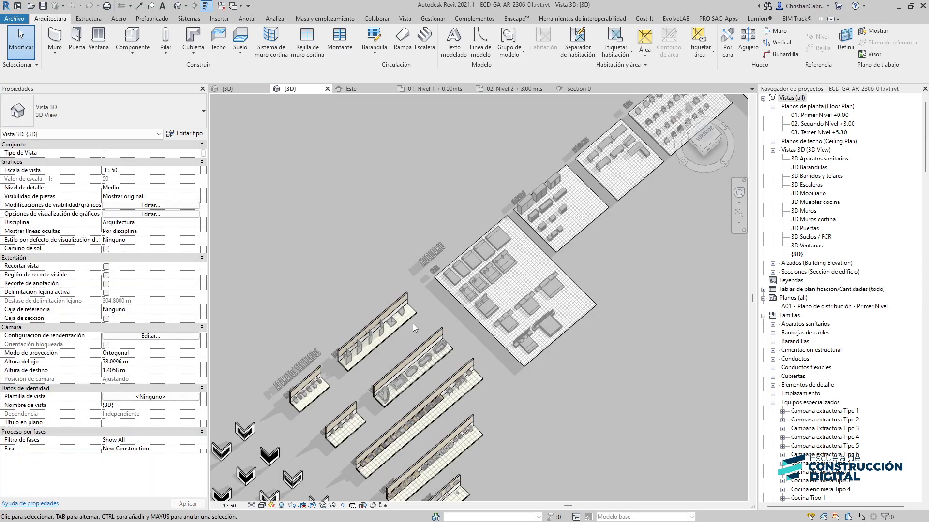
middle_click_drag(413, 323, 533, 279)
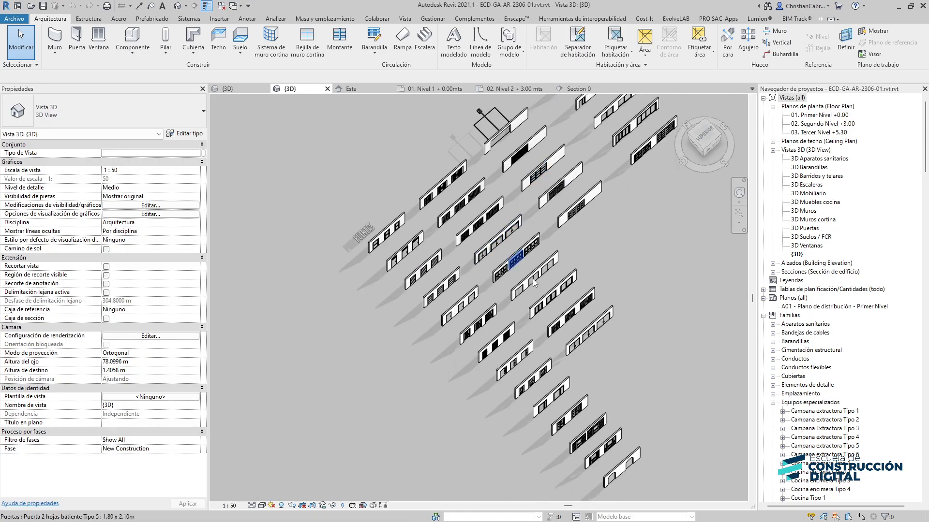
scroll(539, 381, "up", 5)
middle_click_drag(468, 338, 451, 458)
middle_click_drag(536, 226, 536, 418)
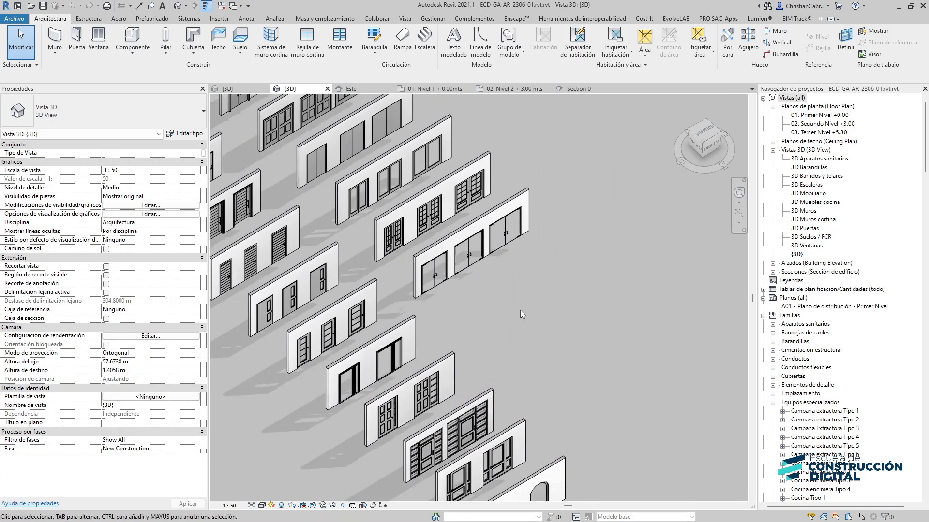
middle_click_drag(521, 310, 578, 408)
left_click(266, 87)
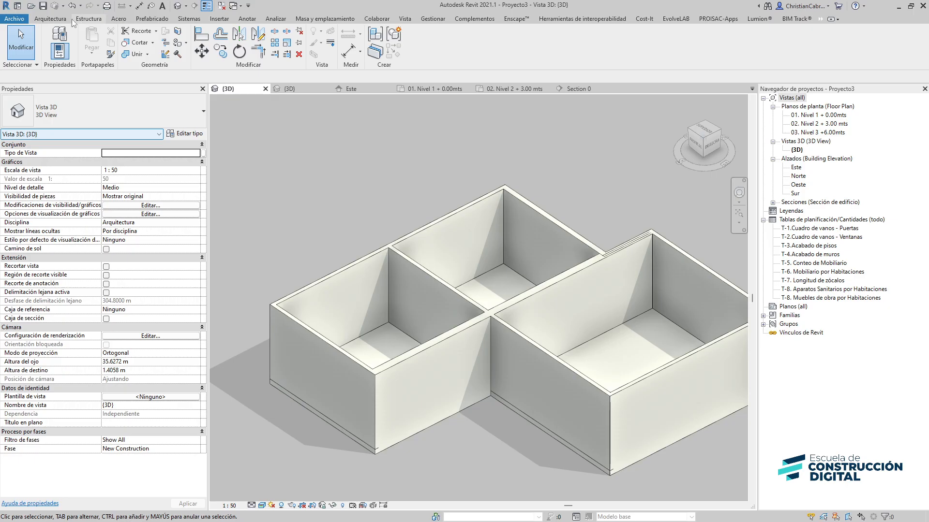
Place a Puerta 1 hoja batiente + vidriera Tipo 4 2.00 x 2.40m door in the front-left exterior wall
left_click(51, 19)
left_click(77, 41)
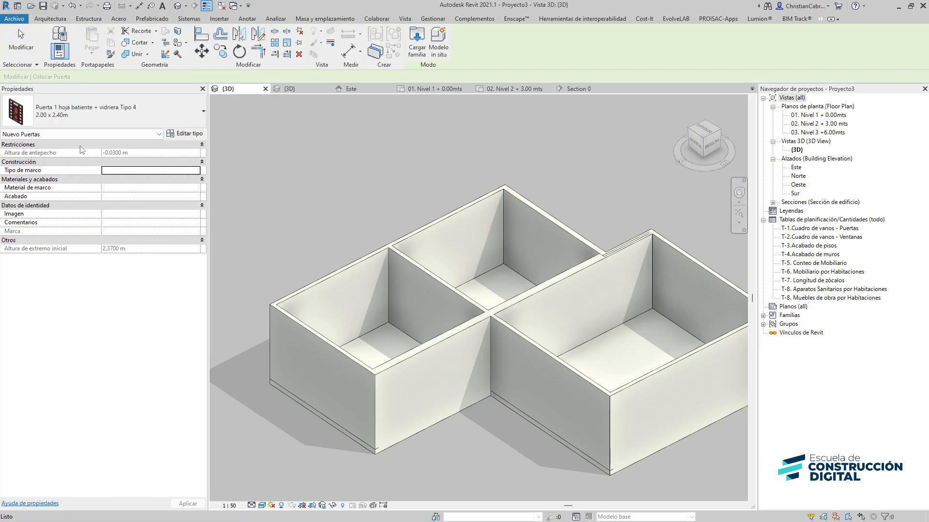
left_click(59, 118)
left_click(60, 118)
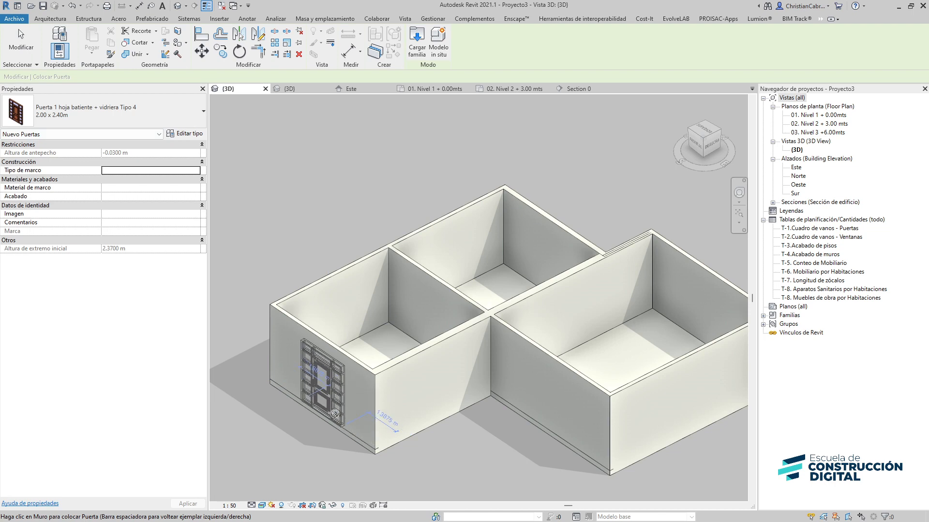
left_click(334, 414)
Place a Puerta 1 hoja batiente Tipo 5 0.90 x 2.40m door in the interior wall of the right room
scroll(383, 460, "up", 4)
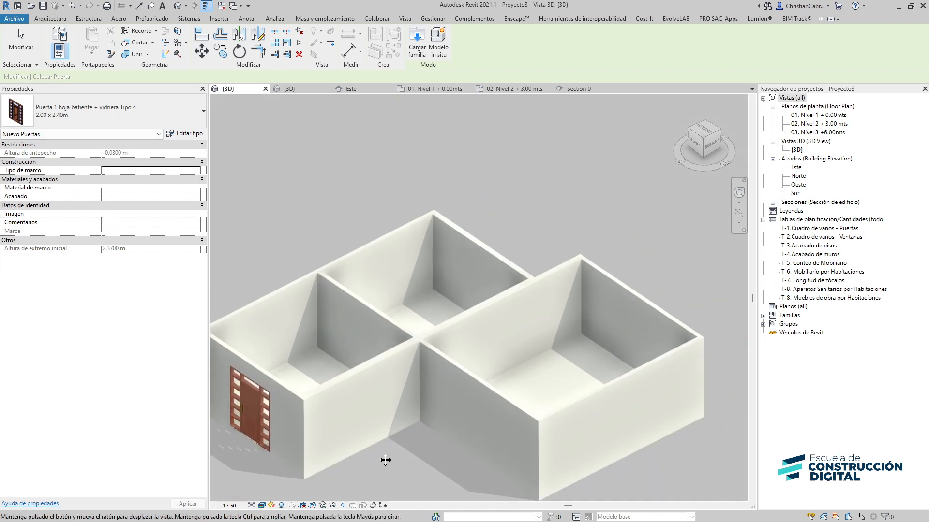
left_click(62, 112)
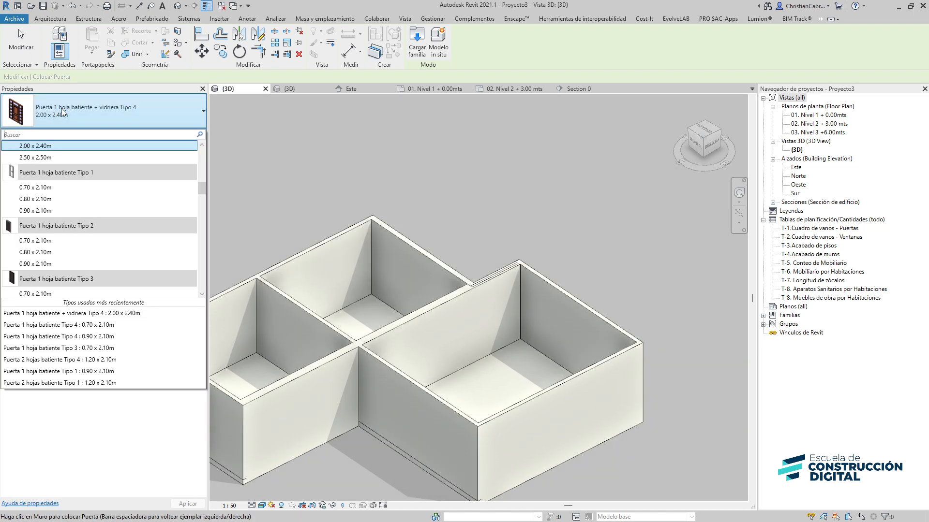
scroll(72, 218, "down", 1)
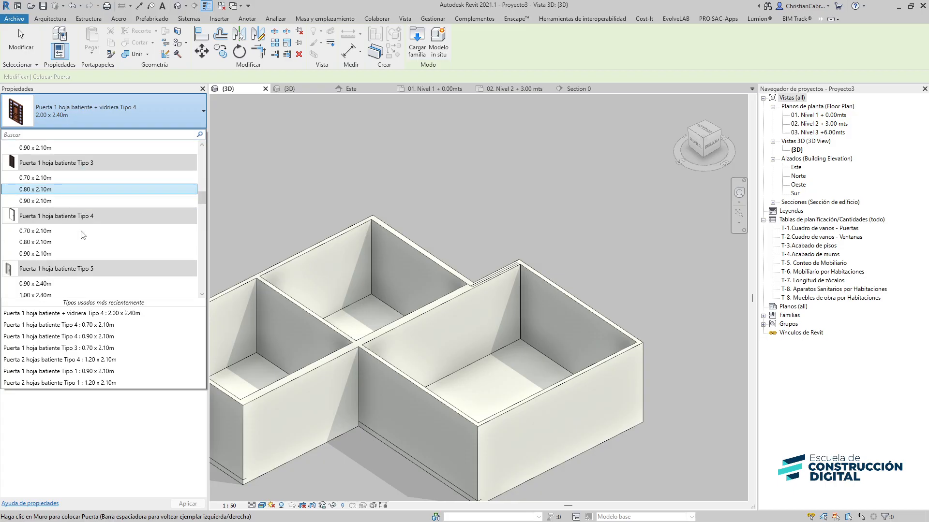
scroll(51, 263, "down", 1)
left_click(53, 237)
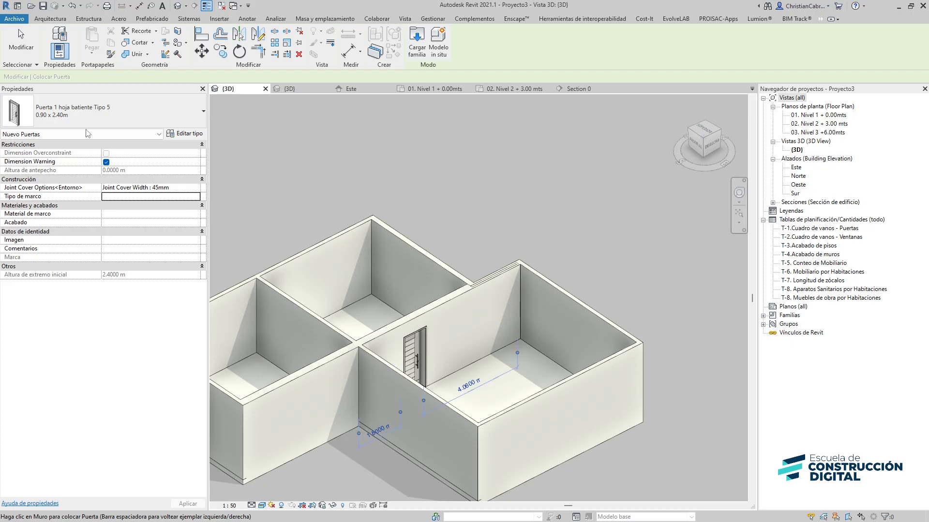
Place a Puerta 2 hojas batiente Tipo 2 1.20 x 2.10m door in the back exterior wall of the right room
left_click(75, 110)
scroll(73, 208, "down", 6)
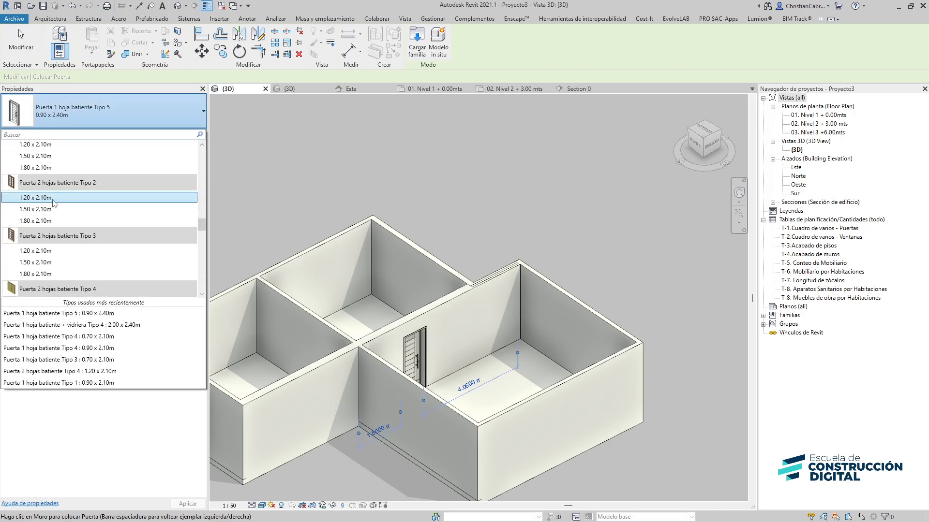
left_click(53, 199)
left_click(565, 334)
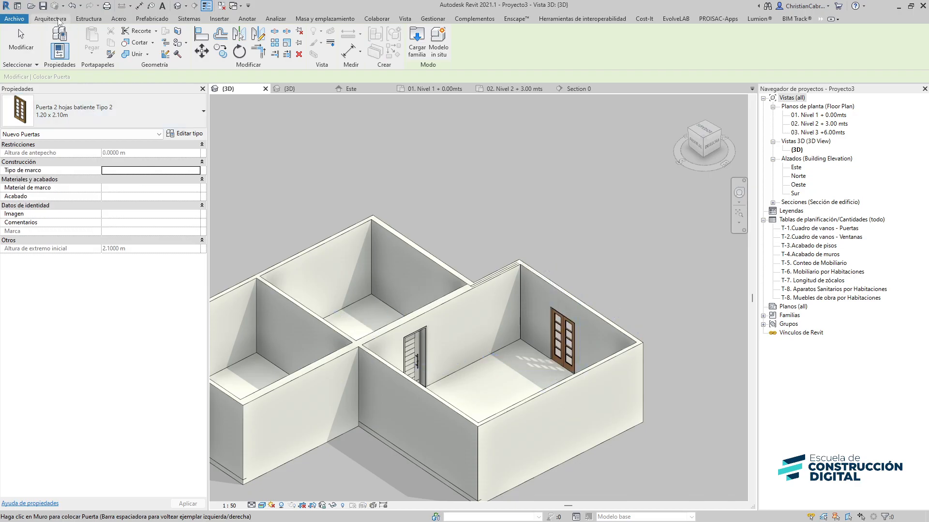
Place a Ventana angulo Tipo 1 2.50 x 1.00m window in the front exterior wall
left_click(50, 18)
left_click(99, 40)
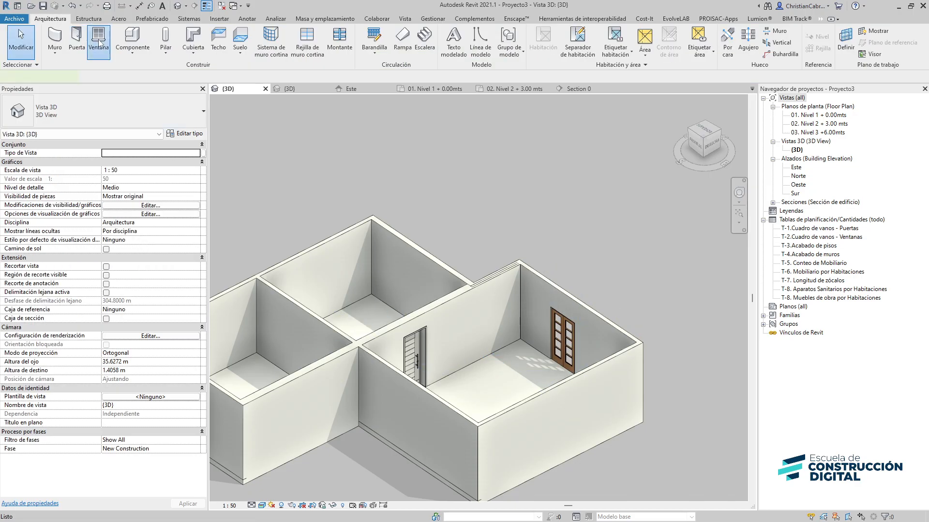
left_click(102, 111)
scroll(95, 225, "down", 5)
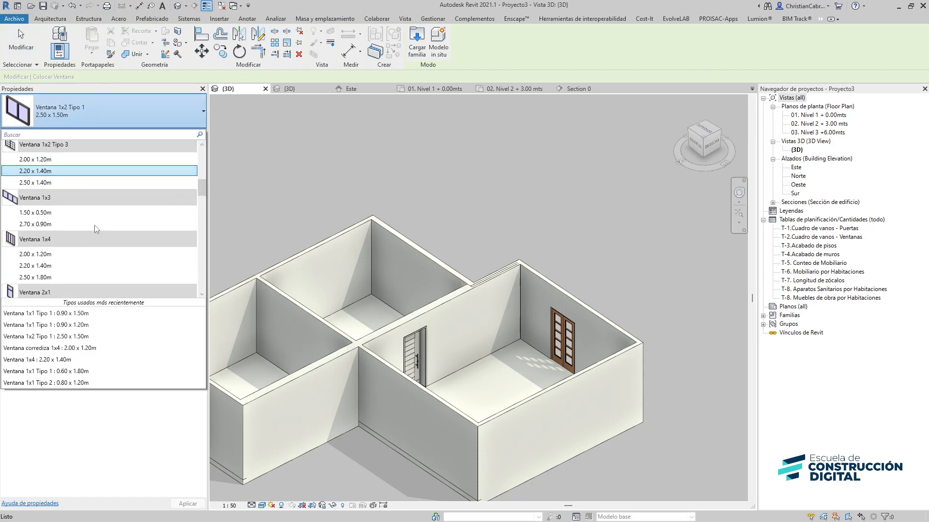
scroll(95, 226, "down", 6)
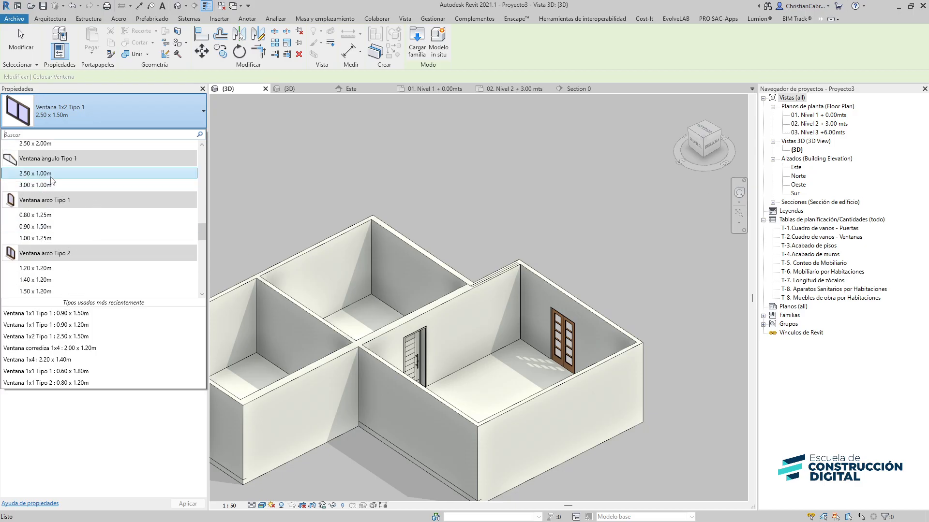
left_click(50, 176)
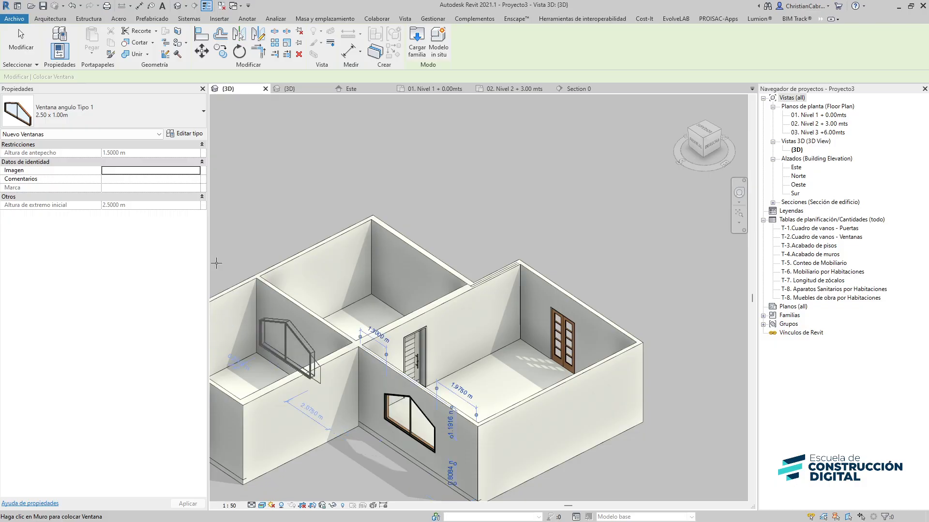
Place a Ventana corrediza 1x4 2.00 x 1.20m window in the right front exterior wall
left_click(64, 116)
scroll(57, 251, "down", 4)
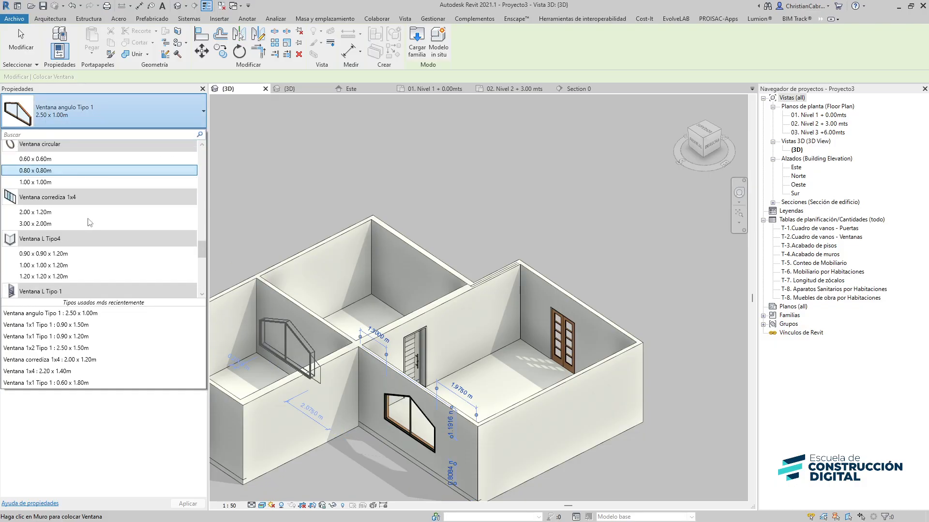
left_click(57, 213)
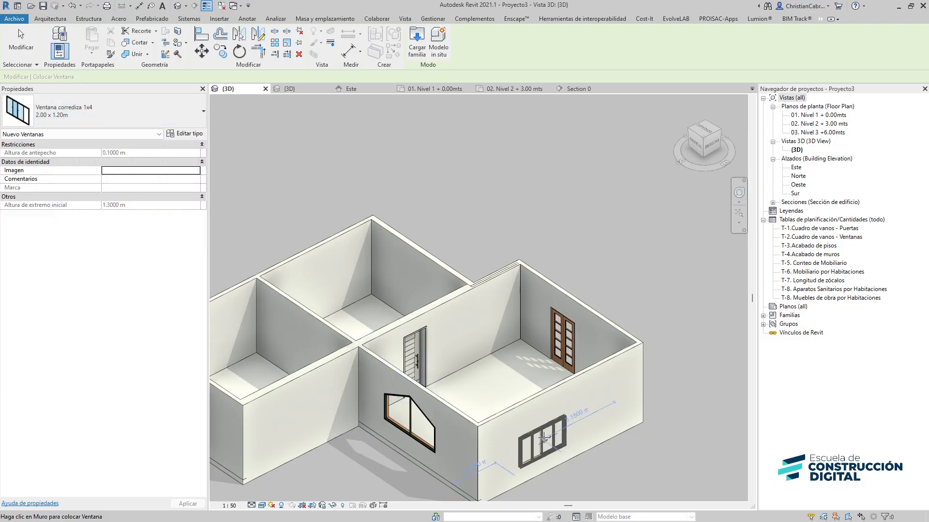
Place a Ventana trapezoide 0.70 x 1.00m window in the left room's front exterior wall
left_click(67, 115)
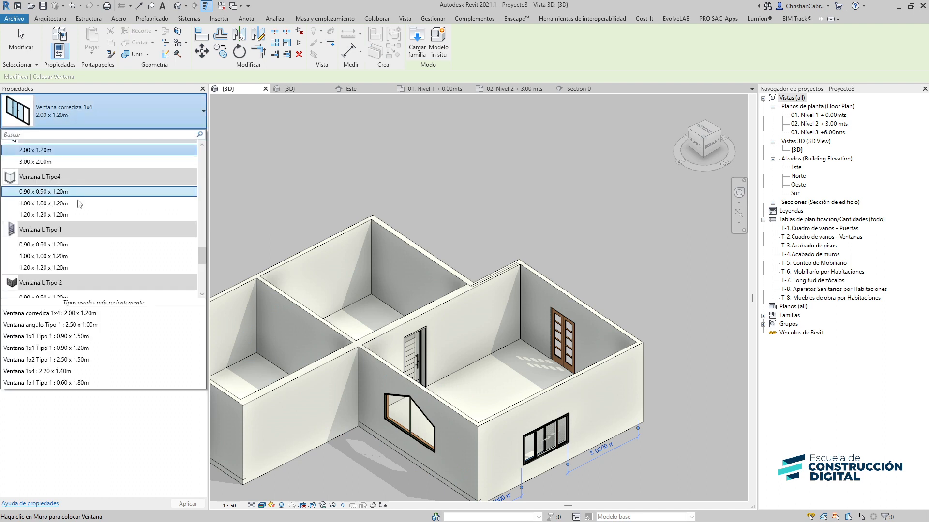
scroll(85, 243, "down", 2)
scroll(80, 248, "down", 2)
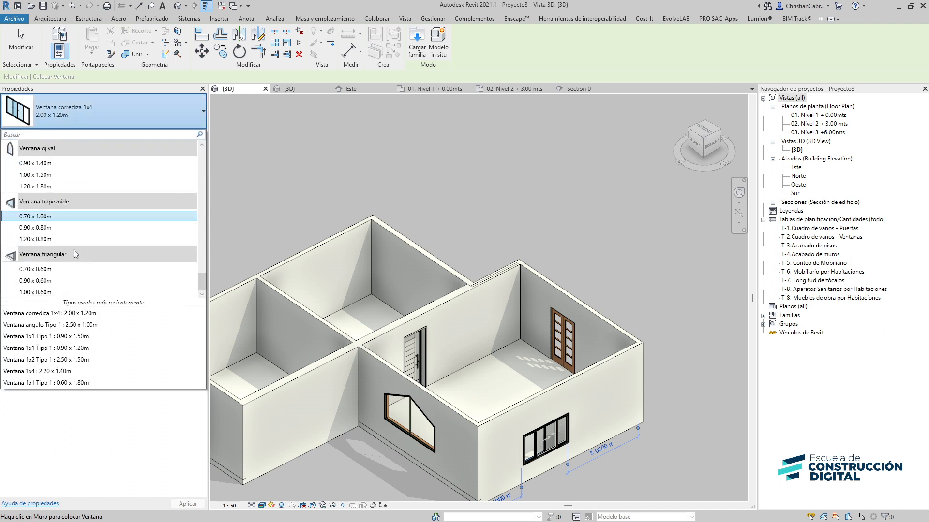
left_click(37, 219)
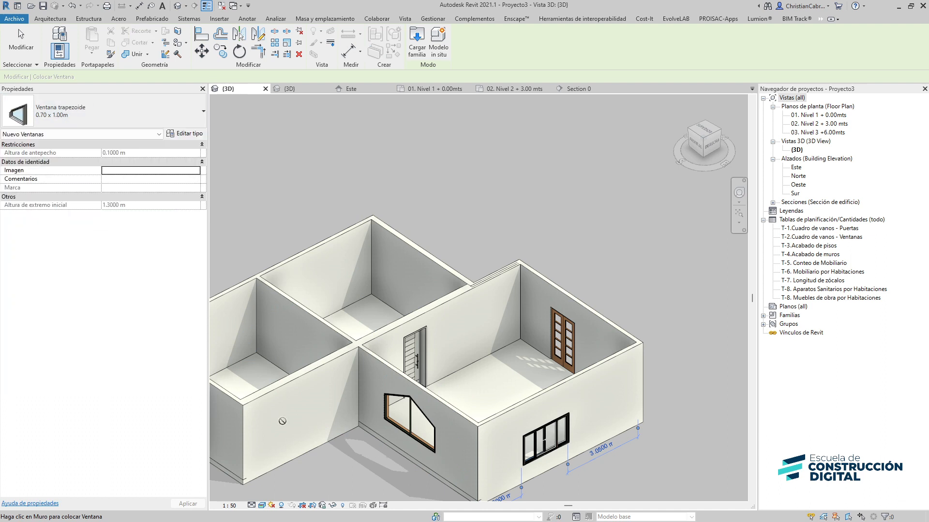
left_click(73, 114)
left_click(188, 313)
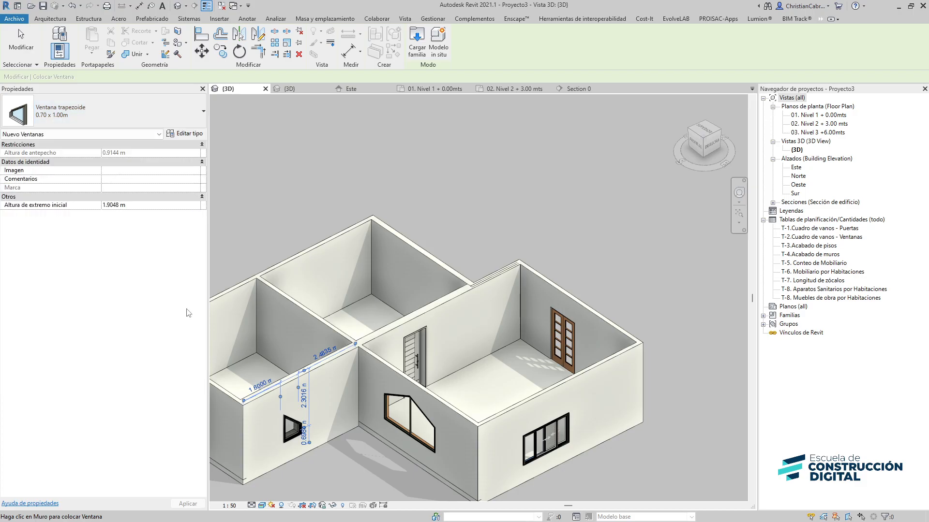
Place a Ventana triangular 0.70 x 0.60m window in an interior wall and choose the Ventana L Tipo 1 0.90 x 0.90 x 1.20m type
left_click(284, 320)
middle_click_drag(284, 320, 433, 287)
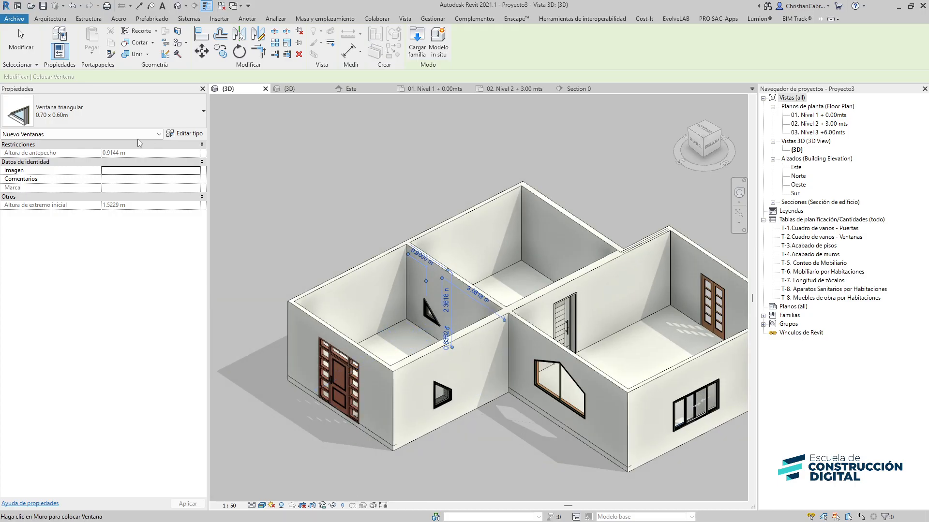
left_click(86, 111)
scroll(97, 228, "up", 5)
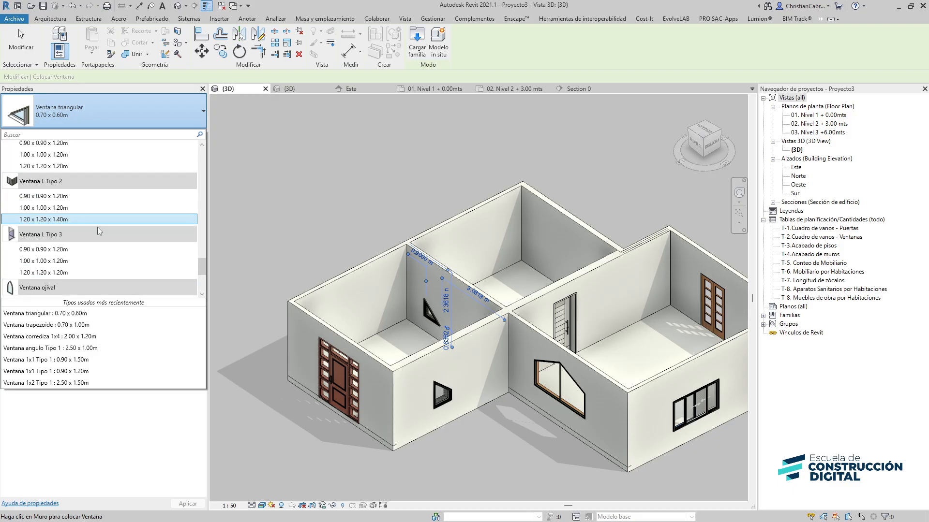
scroll(96, 243, "down", 3)
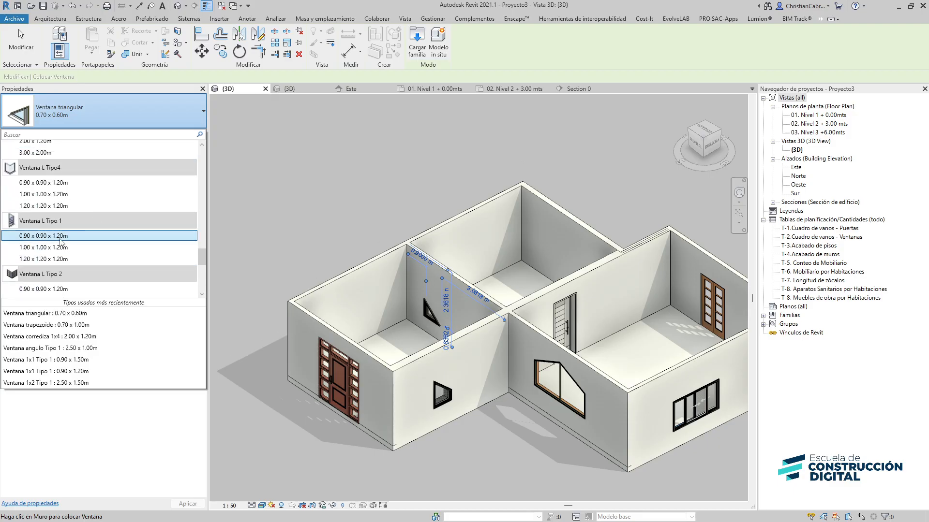
left_click(116, 238)
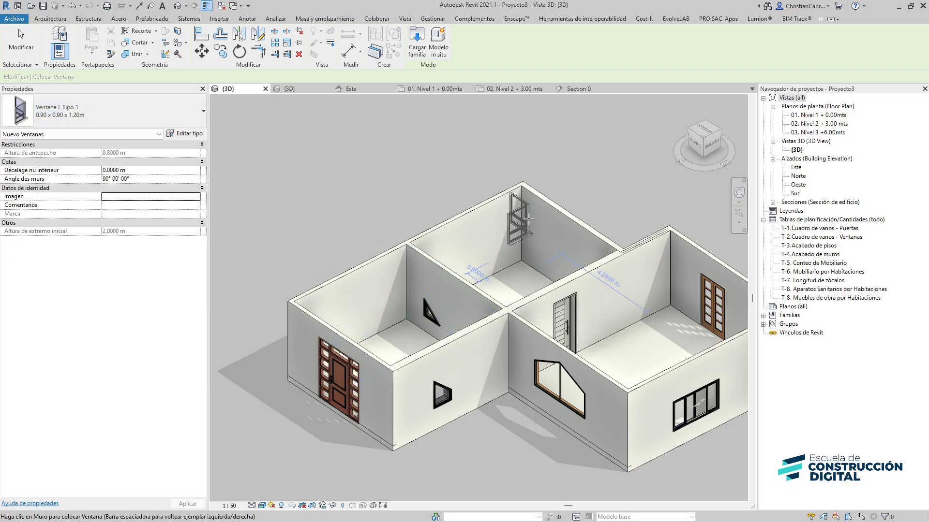
Place the Ventana L Tipo 1 window at the house's right front corner and select it
middle_click_drag(731, 323, 471, 271)
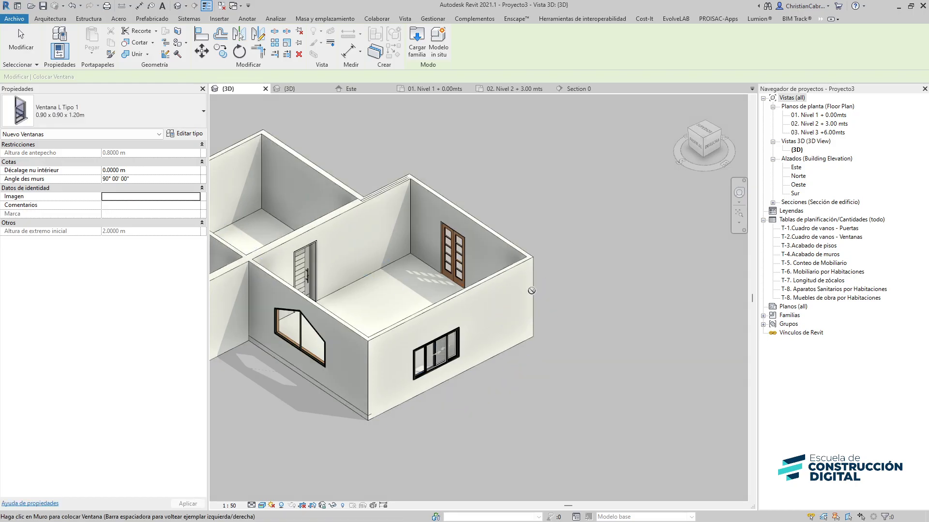
scroll(502, 327, "up", 3)
middle_click_drag(501, 327, 419, 346, "shift")
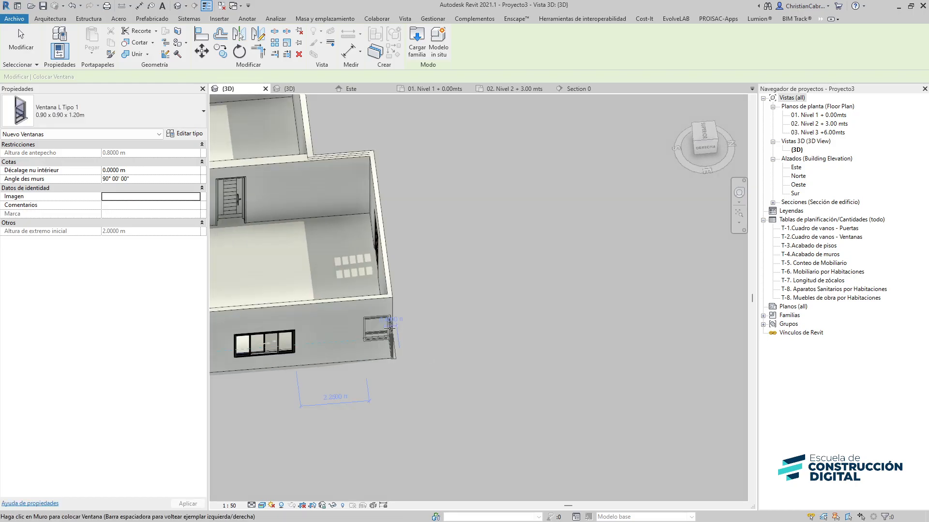
scroll(394, 301, "up", 2)
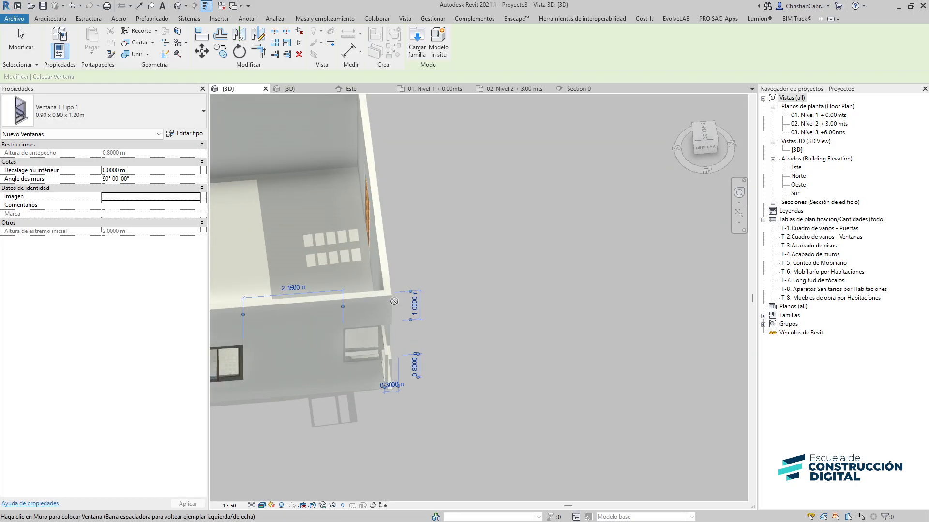
middle_click_drag(500, 376, 399, 284, "shift")
middle_click_drag(399, 232, 431, 435)
middle_click_drag(476, 280, 413, 442)
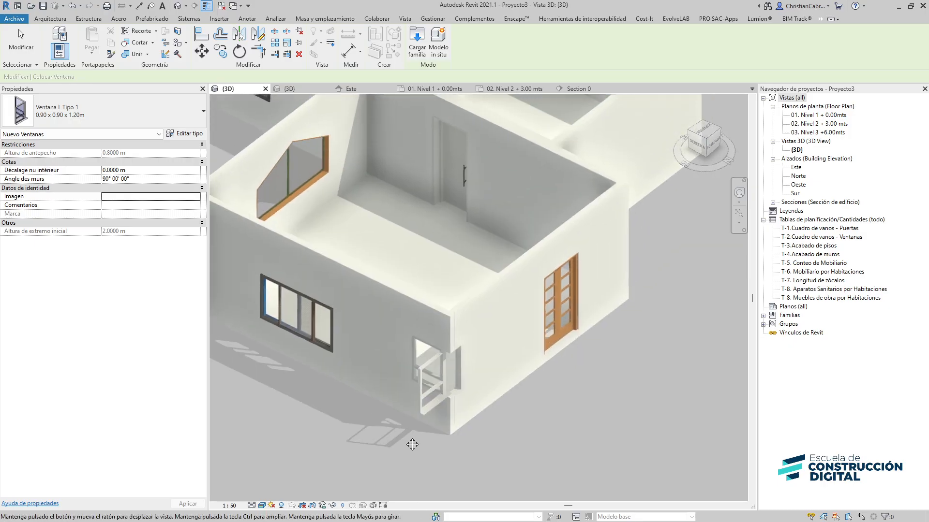
scroll(462, 401, "up", 1)
key("Escape")
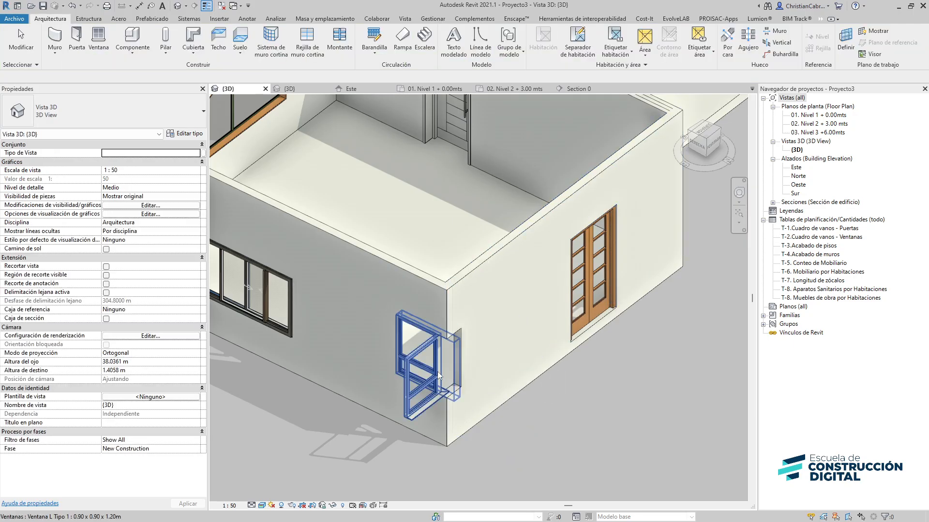
left_click(434, 375)
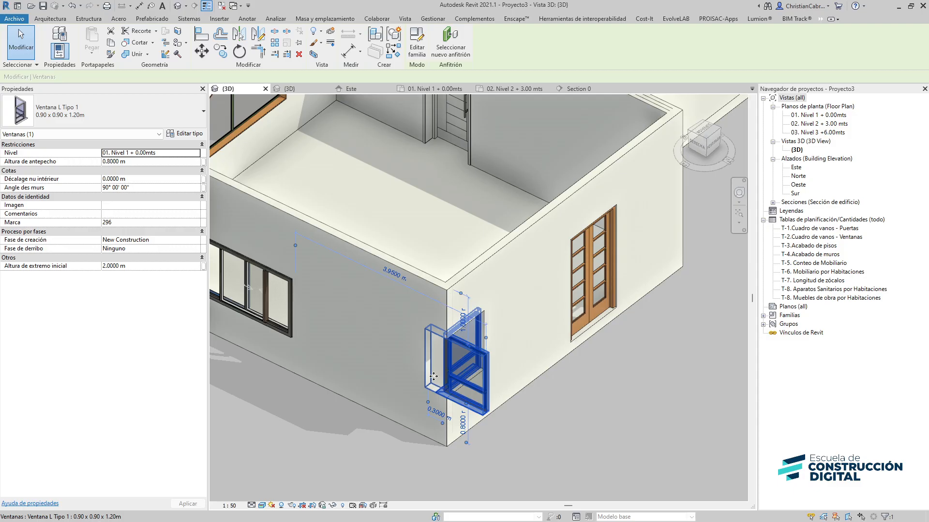
Flip the orientation of the selected L-shaped corner window
key("space")
left_click(612, 417)
Place three Puerta 2 hojas batiente Tipo 7 1.20 x 2.10m doors in the interior walls of the house
scroll(590, 416, "down", 2)
middle_click_drag(590, 408, 523, 427)
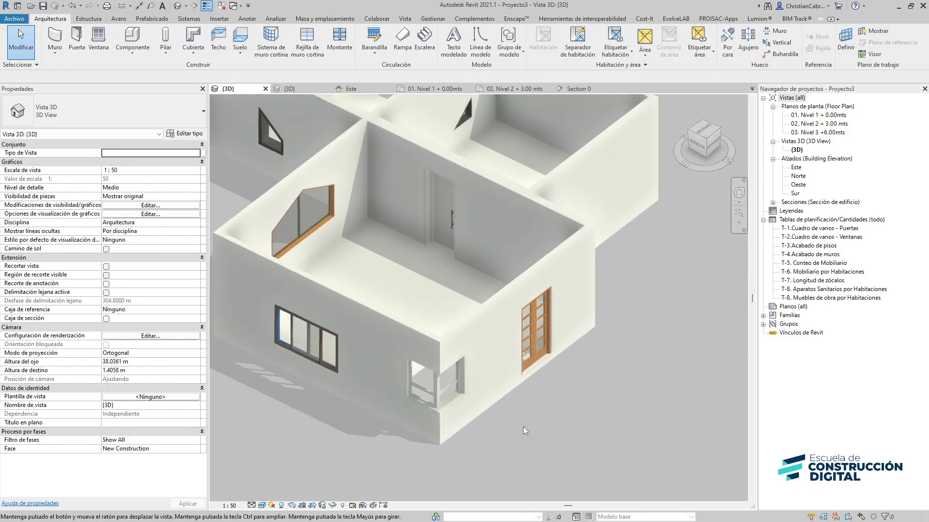
middle_click_drag(395, 304, 505, 473)
middle_click_drag(411, 382, 243, 353)
left_click(76, 38)
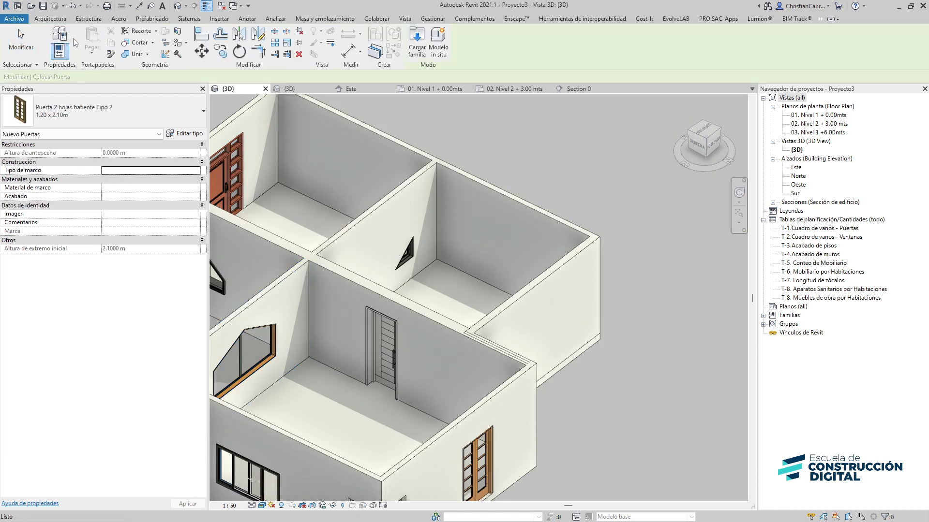
left_click(52, 112)
scroll(74, 249, "down", 5)
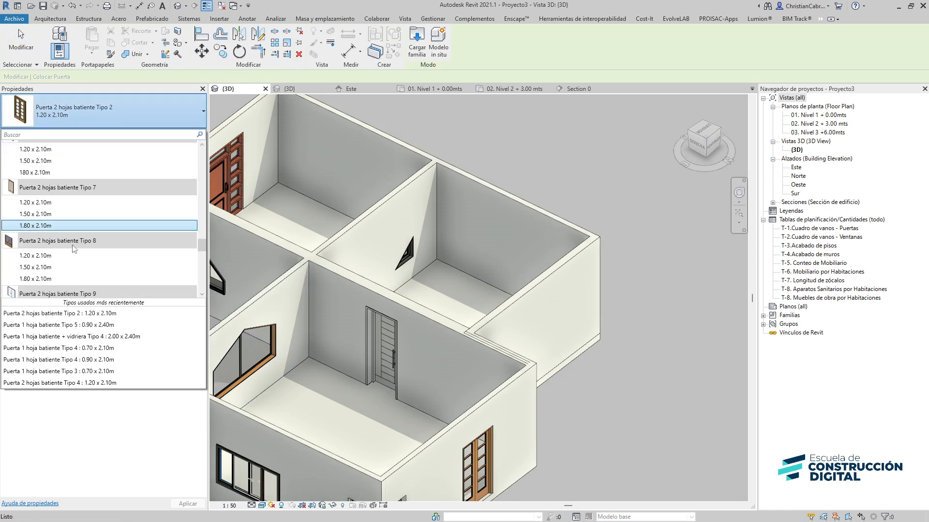
left_click(46, 203)
left_click(370, 268)
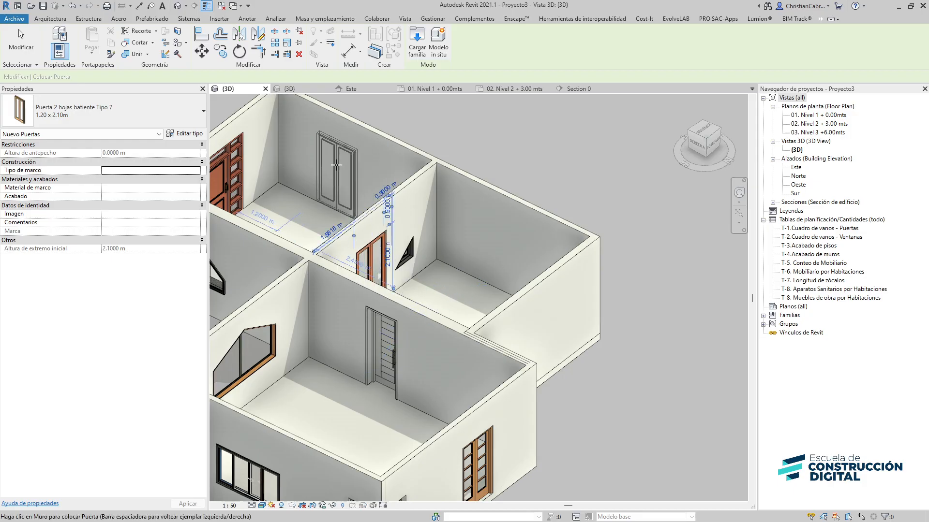
left_click(514, 264)
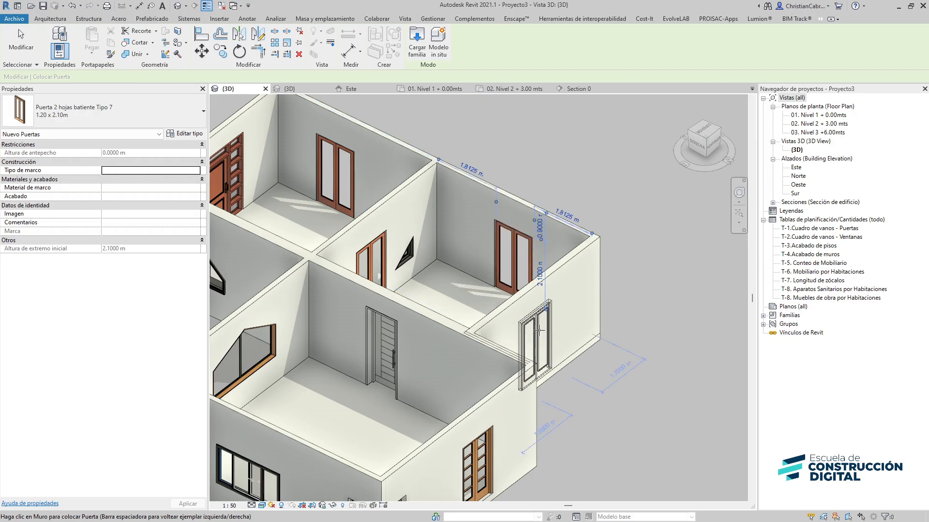
left_click(538, 331)
key("Escape")
key("Escape")
Open the 01. Nivel 1 + 0.00mts floor plan and set its detail level to Alto
double_click(817, 115)
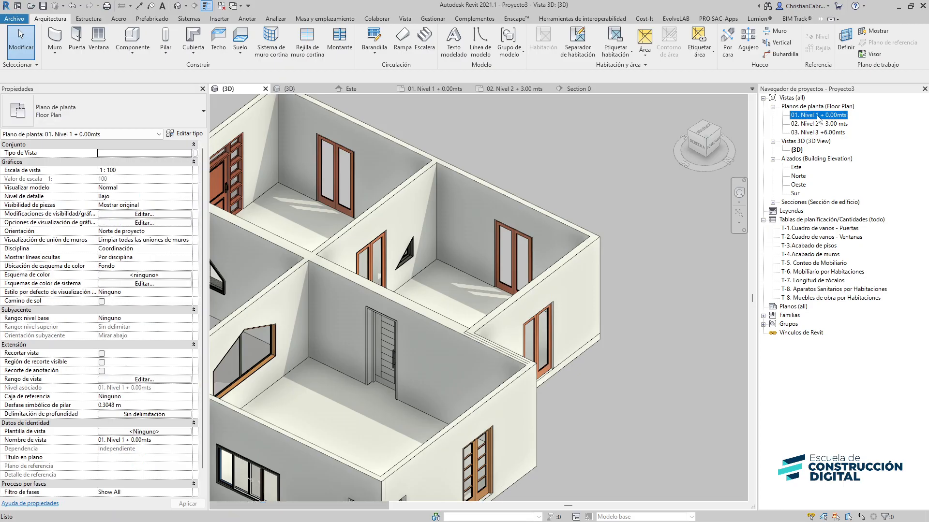
scroll(318, 353, "up", 3)
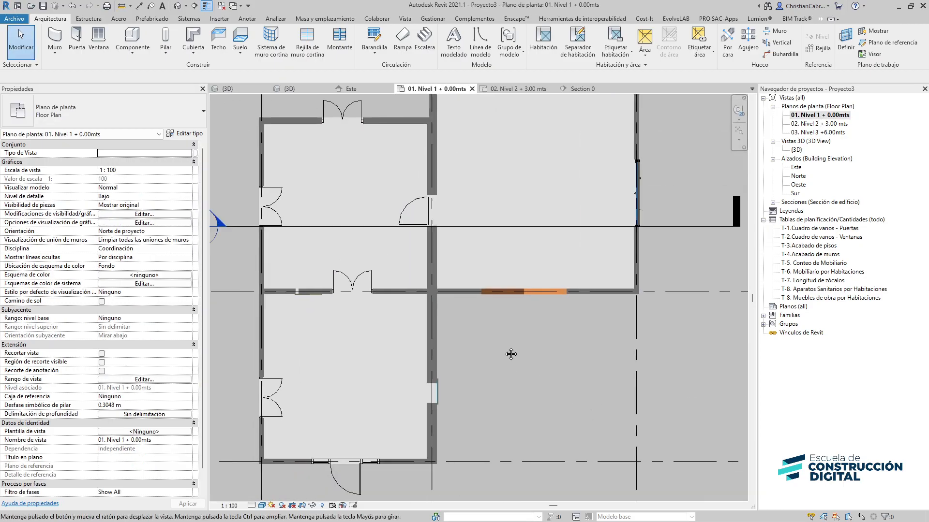
left_click(252, 505)
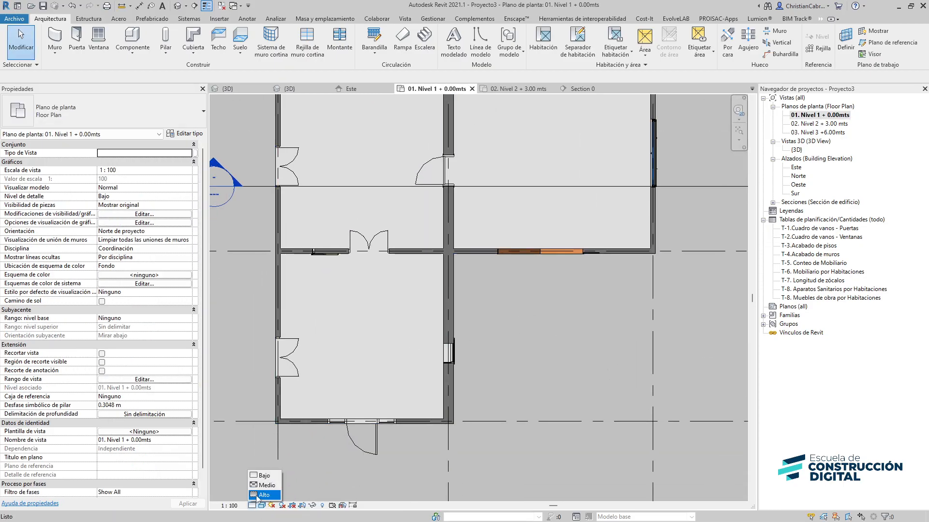
left_click(258, 496)
Review the level 1 plan and the 3D view of the house
middle_click_drag(497, 349, 504, 400)
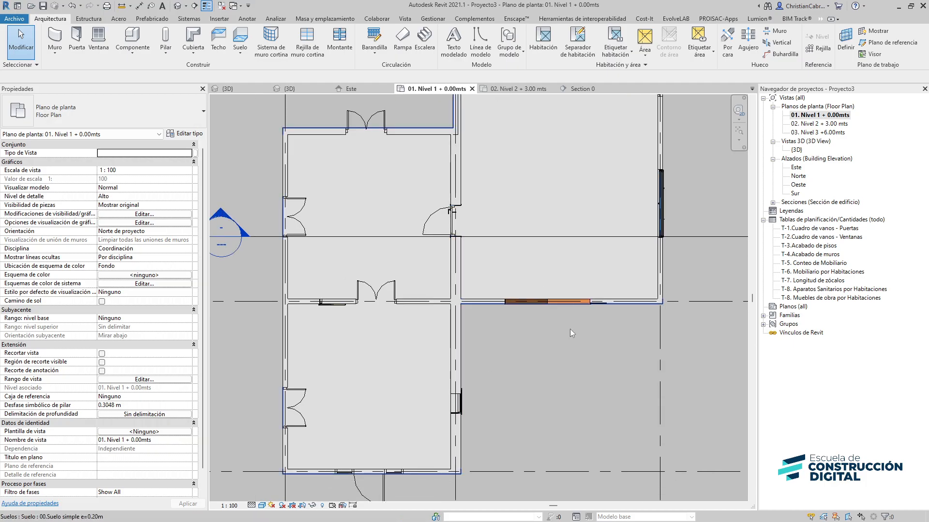
middle_click_drag(561, 384, 543, 365)
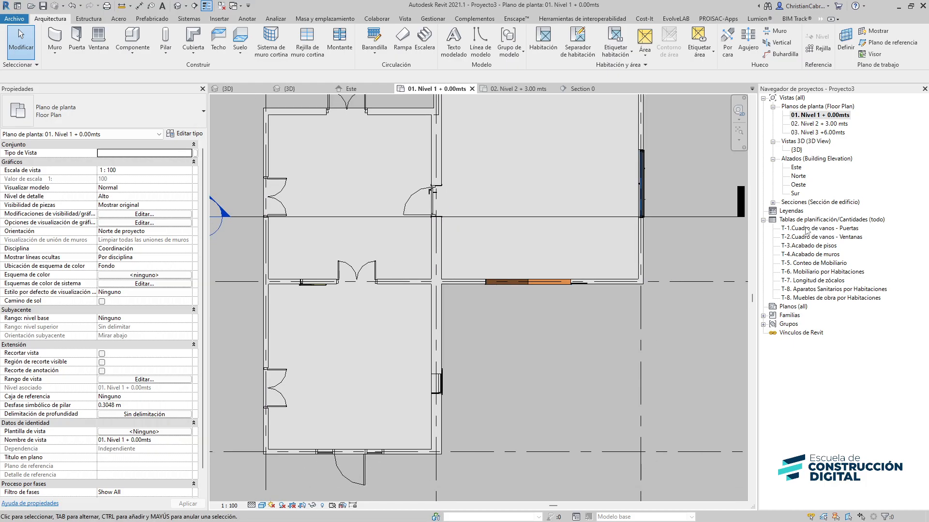
double_click(796, 150)
middle_click_drag(489, 412, 659, 420, "shift")
middle_click_drag(609, 269, 524, 234)
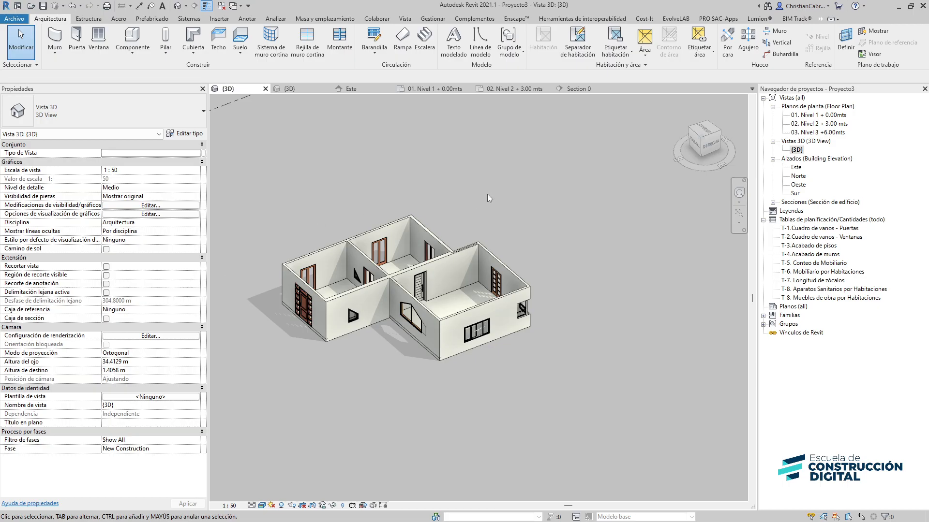
middle_click_drag(487, 195, 450, 177)
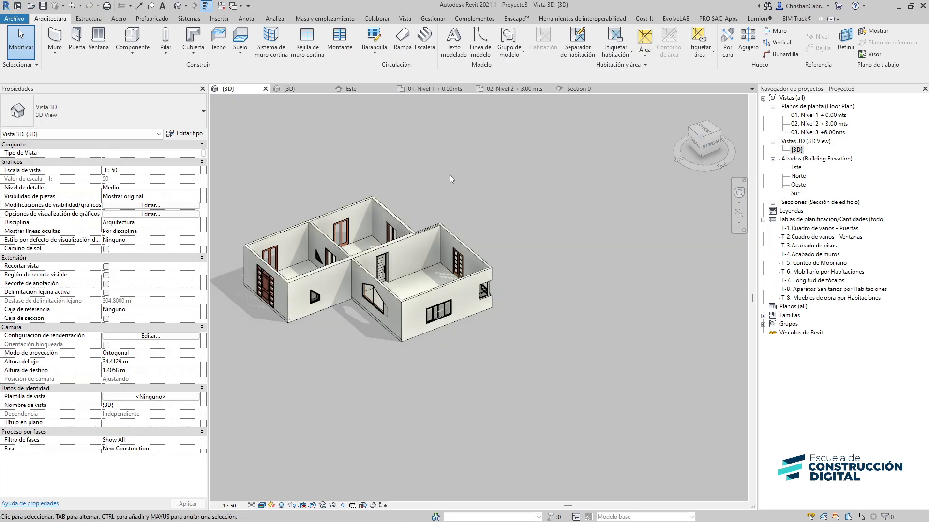
In the level 1 plan, extend the ends of horizontal grids 3 and 2 further to the right
double_click(819, 116)
scroll(473, 286, "up", 5)
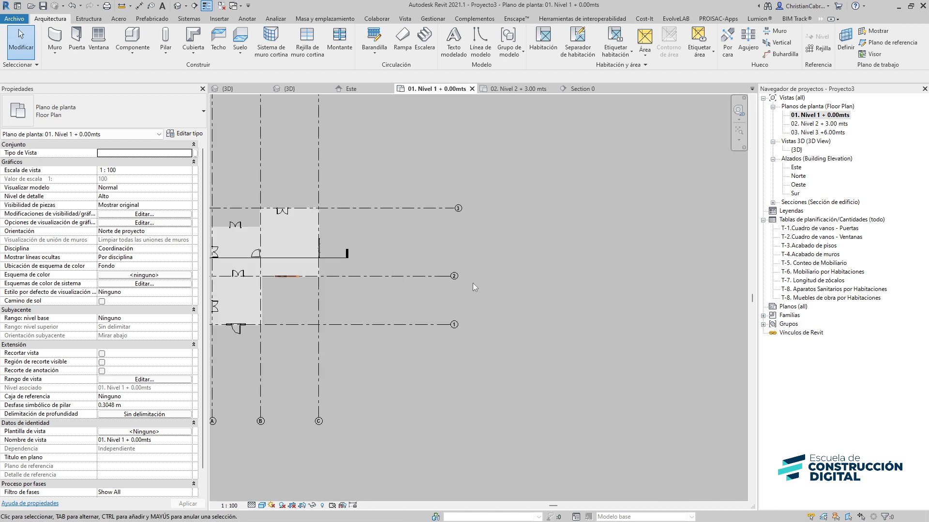
scroll(473, 287, "down", 1)
left_click(429, 217)
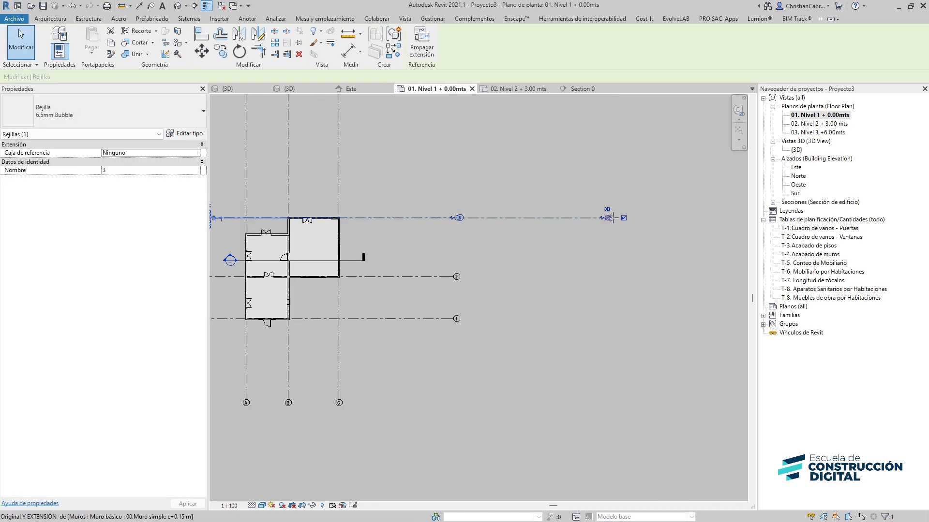
left_click_drag(613, 218, 614, 218)
left_click(439, 277)
left_click_drag(453, 277, 610, 276)
left_click(443, 184)
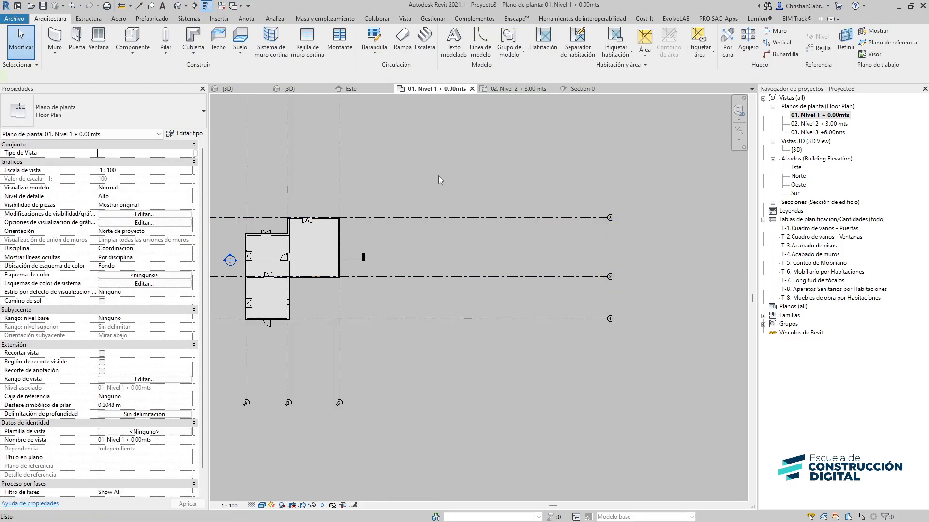
Draw three vertical grid lines to the right of the existing house, spanning the horizontal grids
key("g")
key("r")
left_click(438, 155)
left_click(437, 402)
left_click(489, 160)
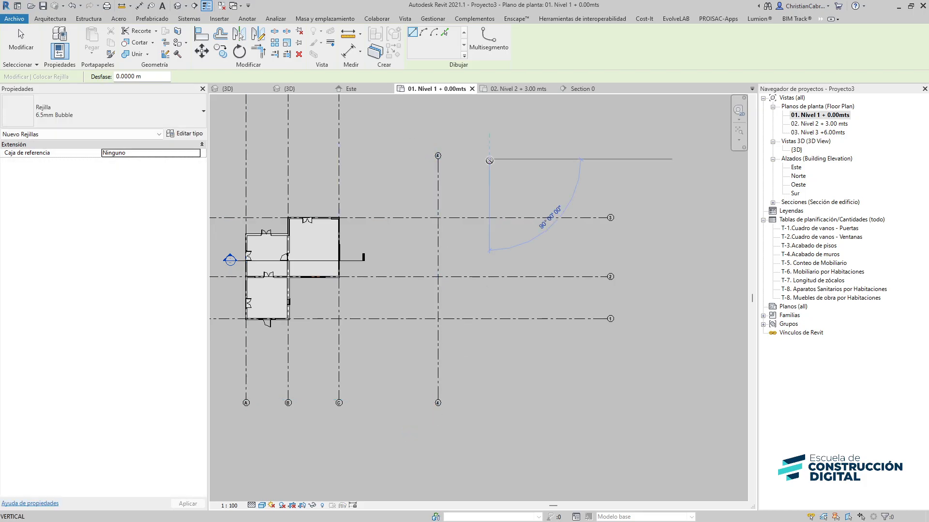
left_click(489, 386)
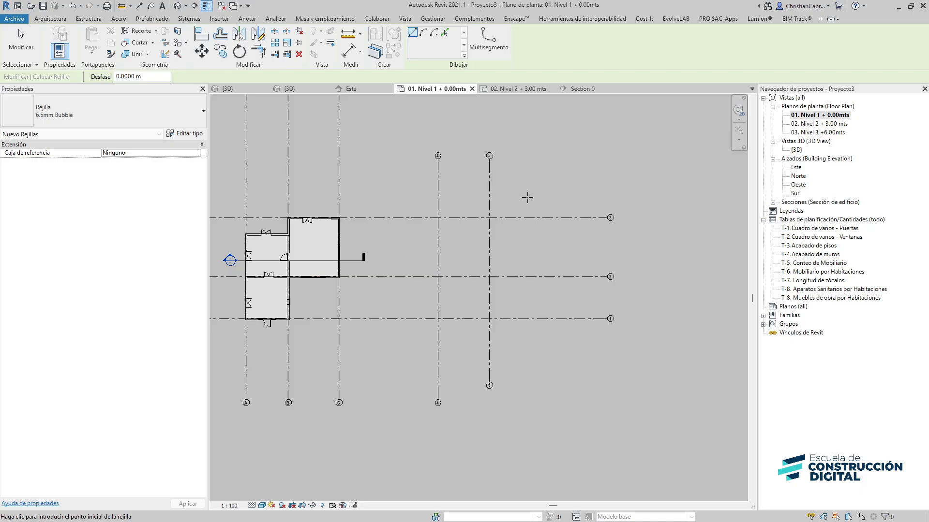
left_click(537, 171)
left_click(538, 384)
scroll(507, 256, "up", 2)
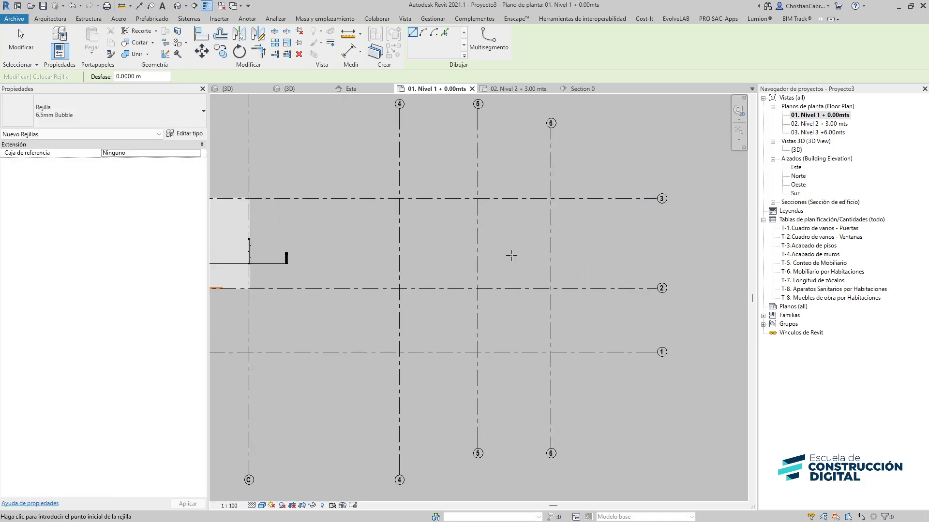
Draw a 01.Muro Drywall e=0.10m Panel de fibrocemento a/c wall along grid 3 between grids 4 and 5
left_click(43, 21)
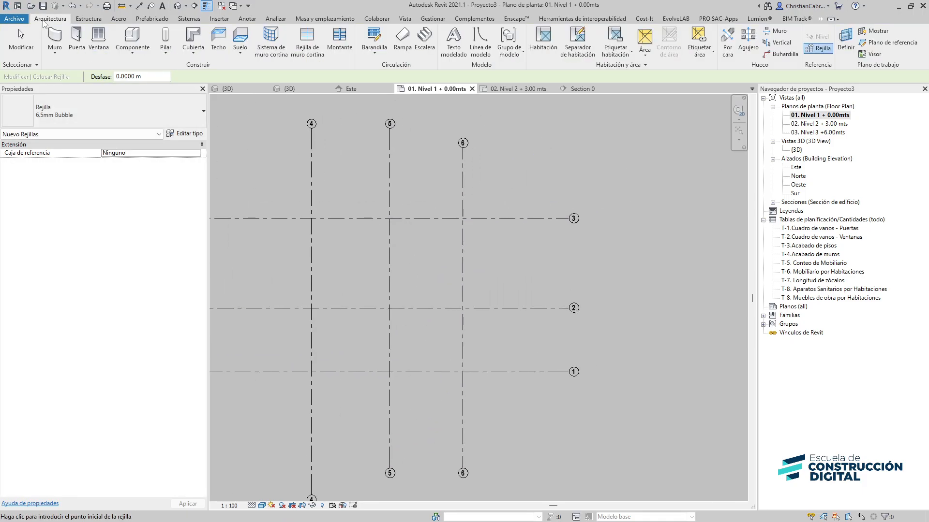
left_click(79, 101)
scroll(43, 220, "down", 1)
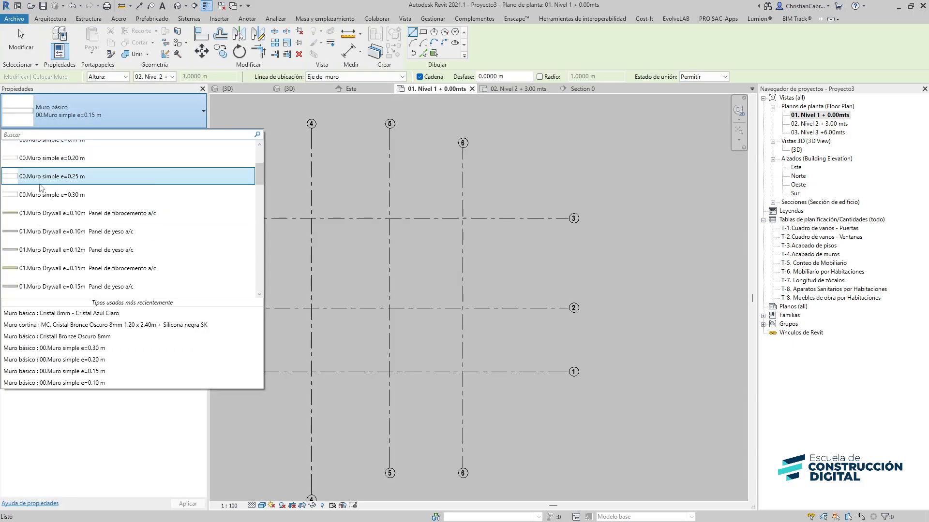
scroll(42, 191, "down", 1)
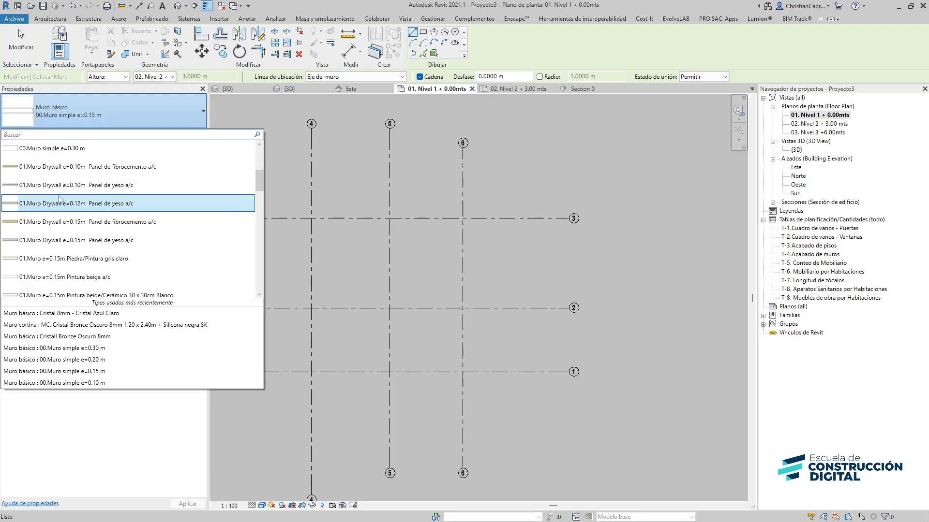
left_click(292, 234)
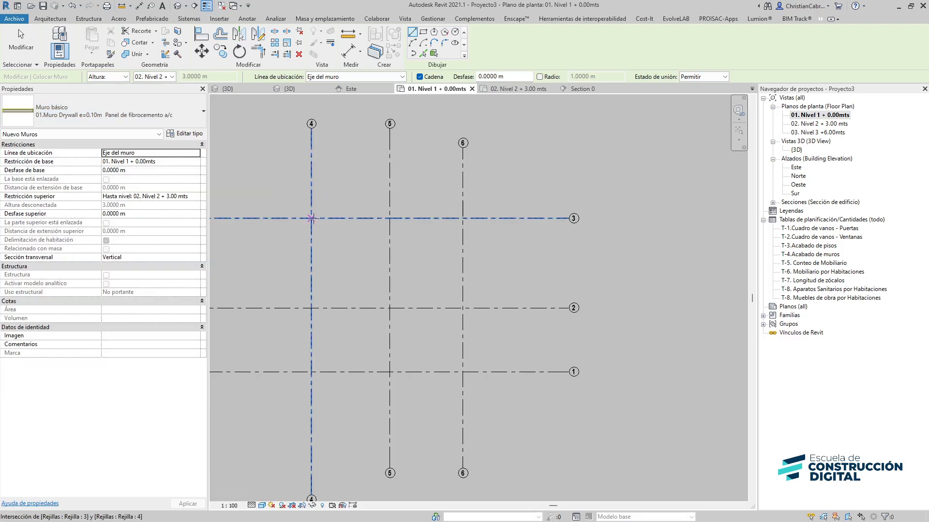
left_click(312, 218)
left_click(390, 218)
key("Escape")
key("Escape")
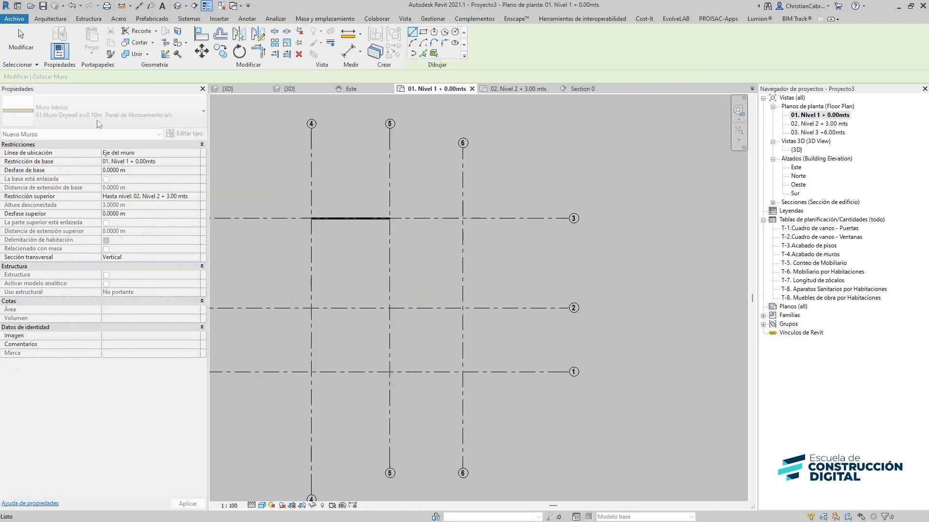
Draw a 01.Muro e=0.15m Piedra/Pintura gris claro wall along grid 5 from grid 3 to grid 2
left_click(91, 117)
scroll(83, 199, "down", 2)
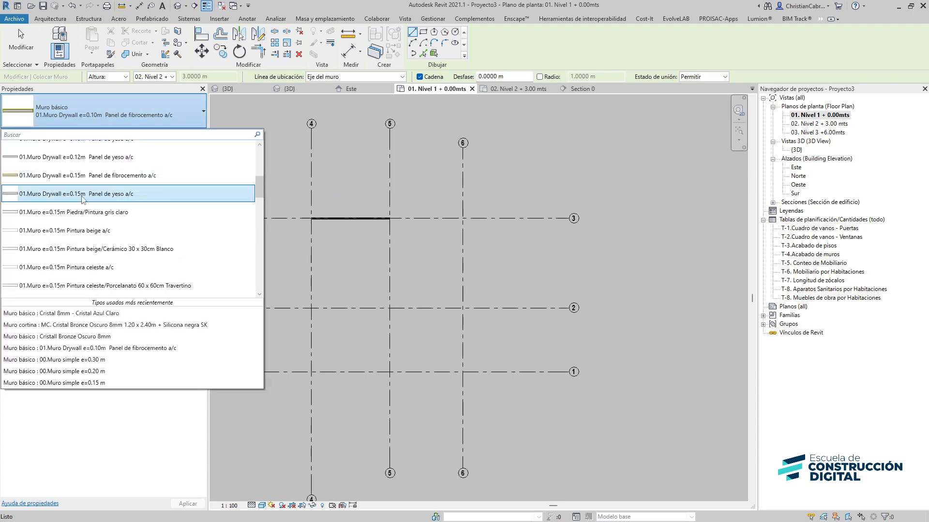
scroll(87, 189, "up", 1)
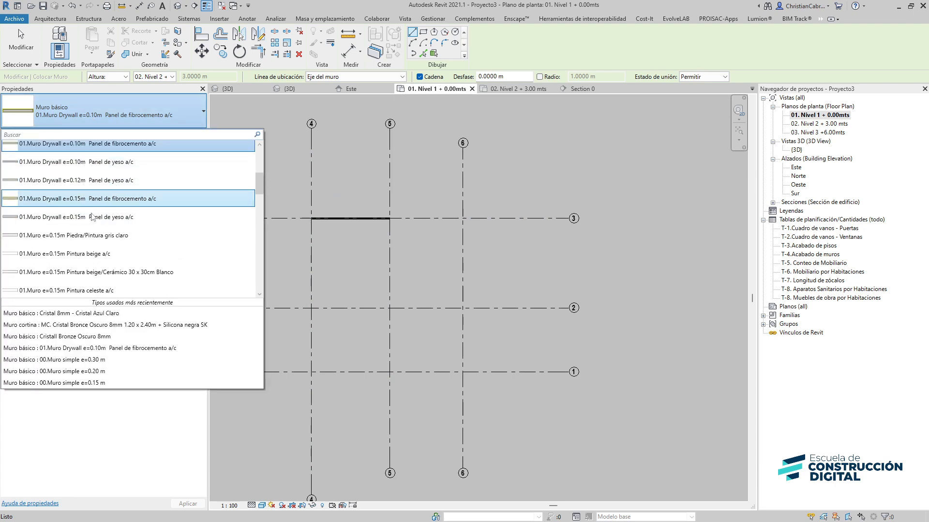
left_click(68, 235)
left_click(390, 218)
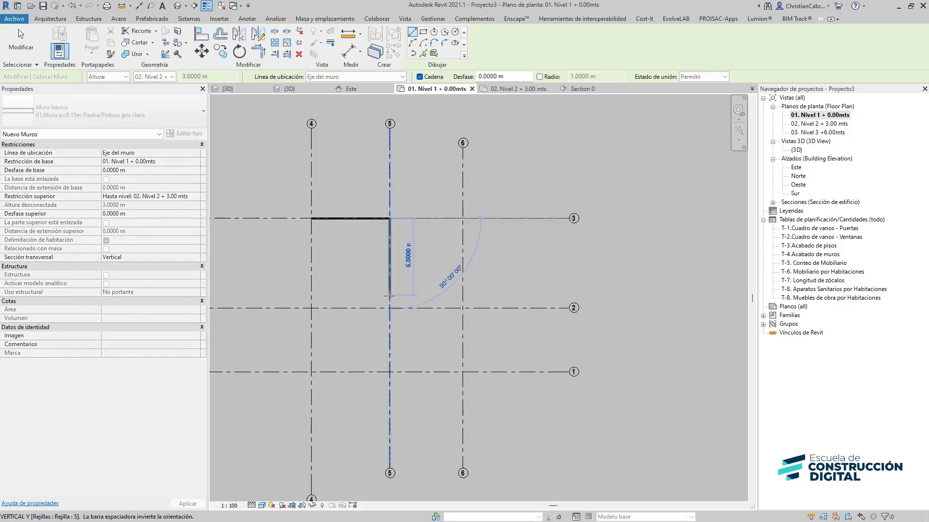
left_click(390, 308)
key("Escape")
key("Escape")
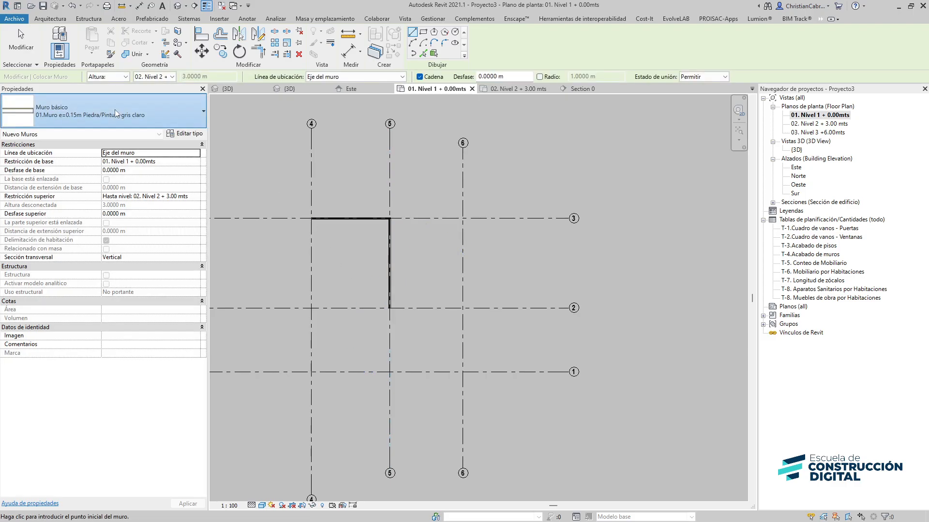
Draw a 01.Muro e=0.15m Pintura rosa a/c wall along grid 2 between grids 5 and 6
left_click(114, 109)
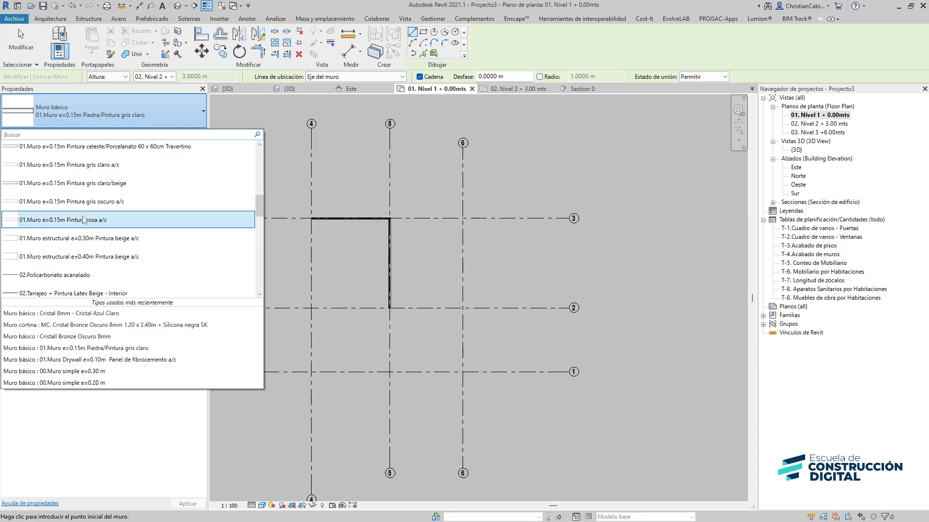
left_click(60, 220)
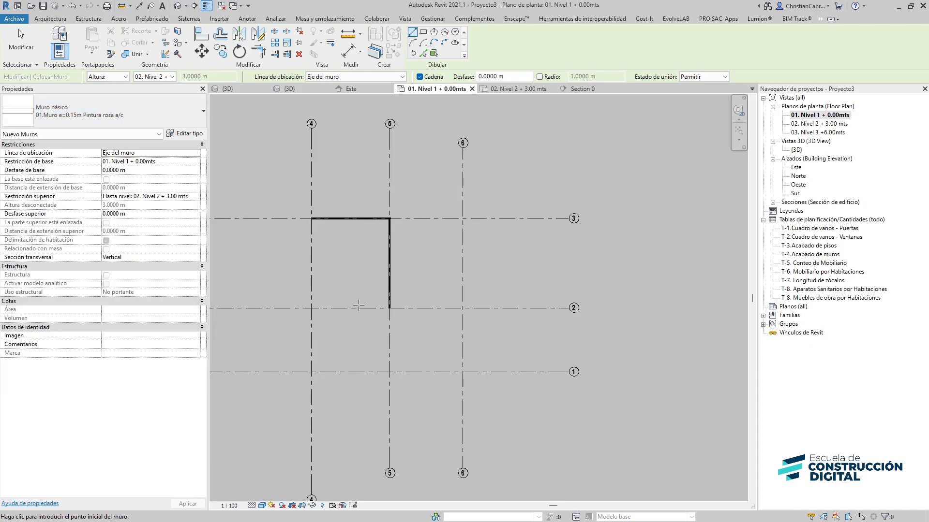
left_click(463, 308)
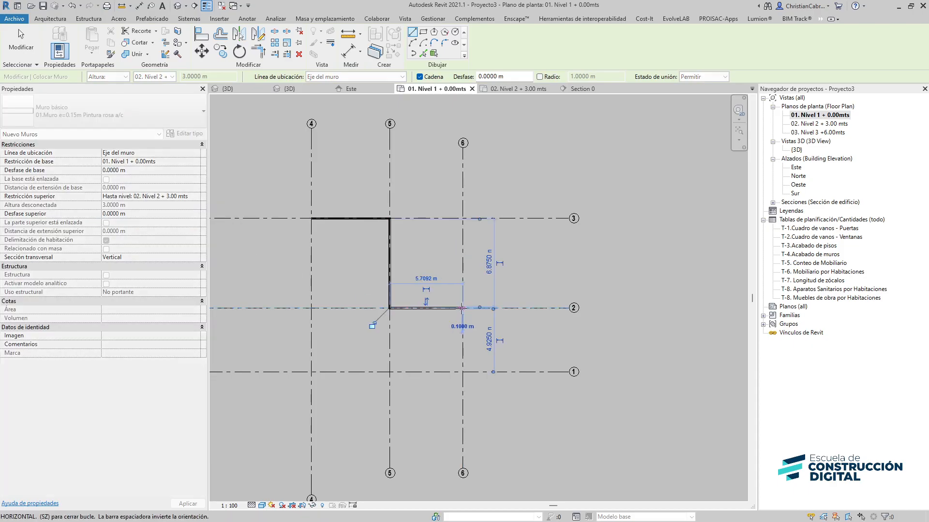
key("Escape")
Draw a 03.Muro Cerámico h=1.20m + Muro Pintura beige stacked wall along grid 6 from grid 2 to grid 1, then open the 3D view
left_click(102, 117)
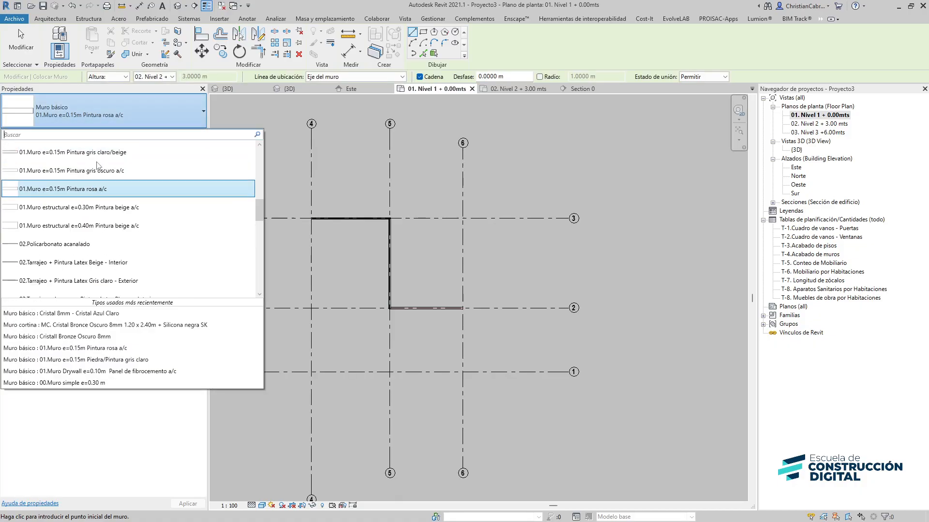
scroll(112, 212, "up", 2)
scroll(112, 215, "up", 2)
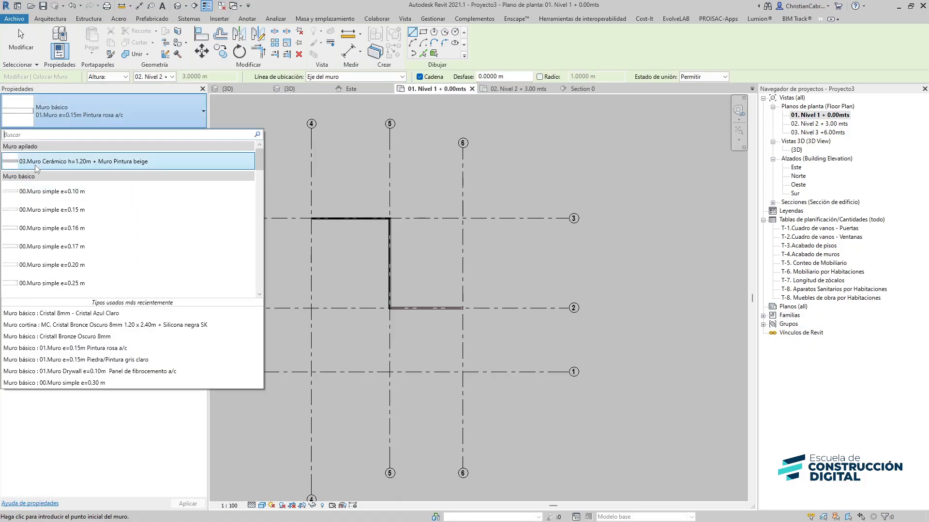
left_click(35, 165)
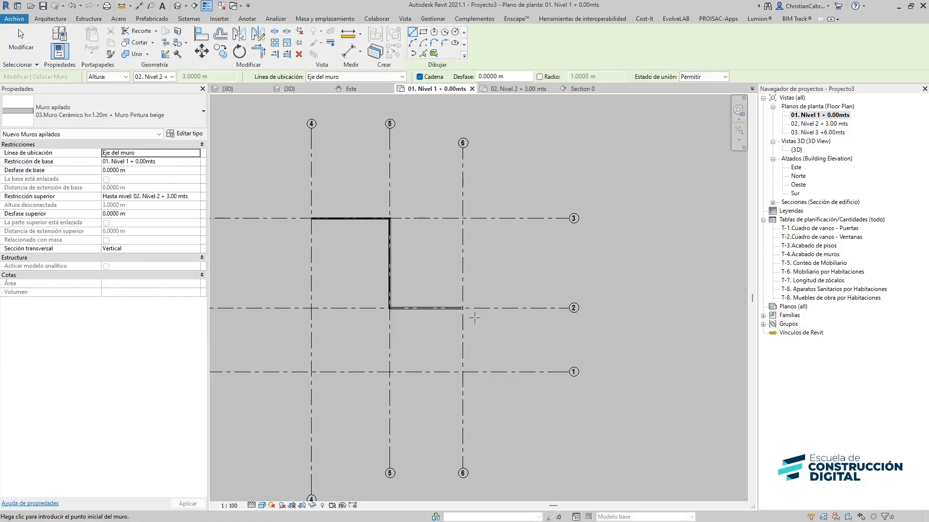
left_click(463, 308)
left_click(462, 372)
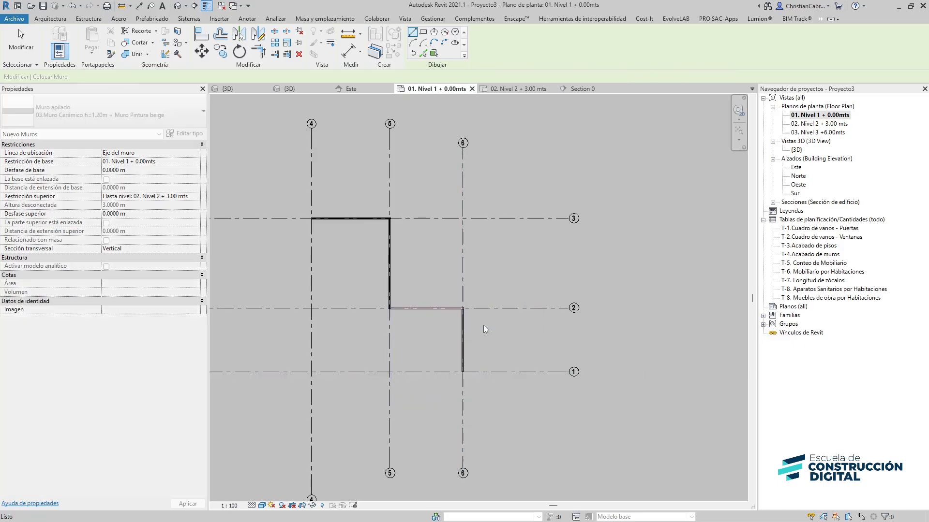
left_click(177, 6)
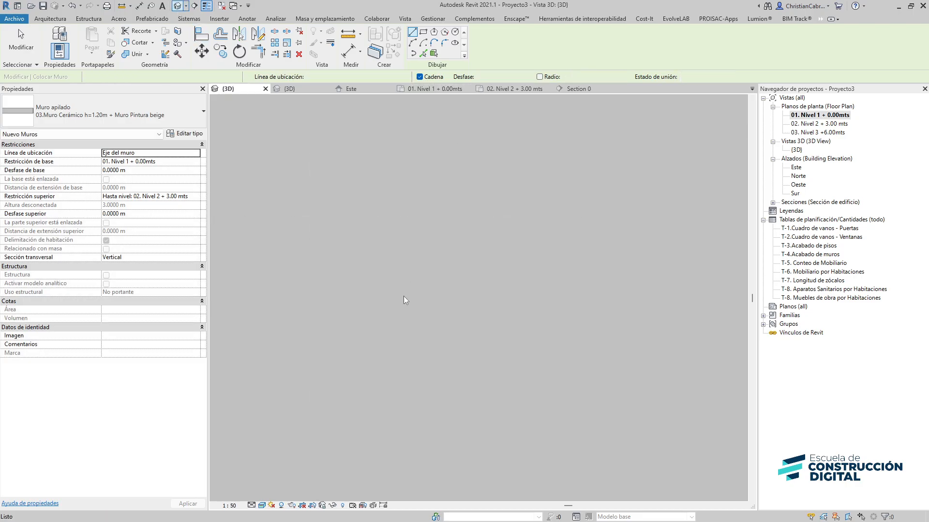
Leave the wall command and switch the 3D view's visual style to Shaded
middle_click_drag(628, 470, 385, 196)
scroll(433, 399, "up", 3)
key("Escape")
scroll(269, 210, "up", 2)
scroll(386, 196, "down", 2)
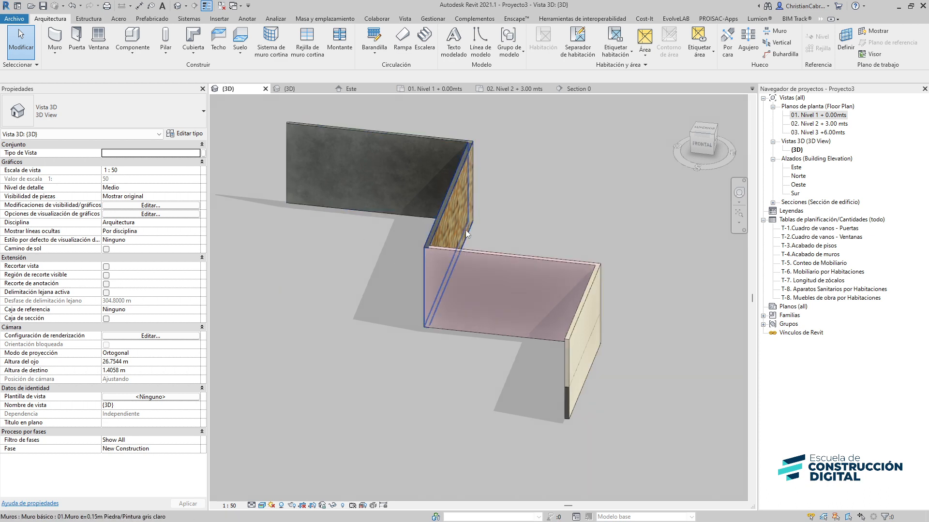
middle_click_drag(549, 250, 311, 370, "shift")
left_click(261, 506)
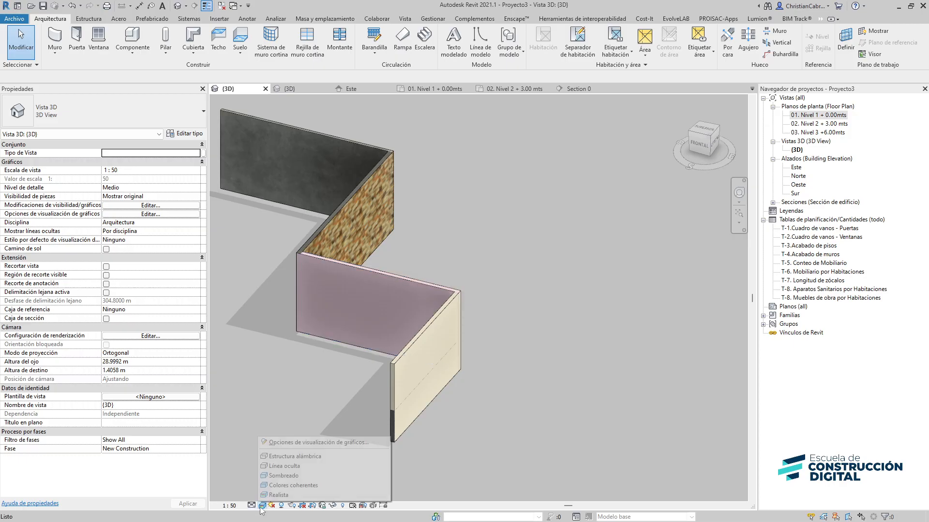
left_click(284, 468)
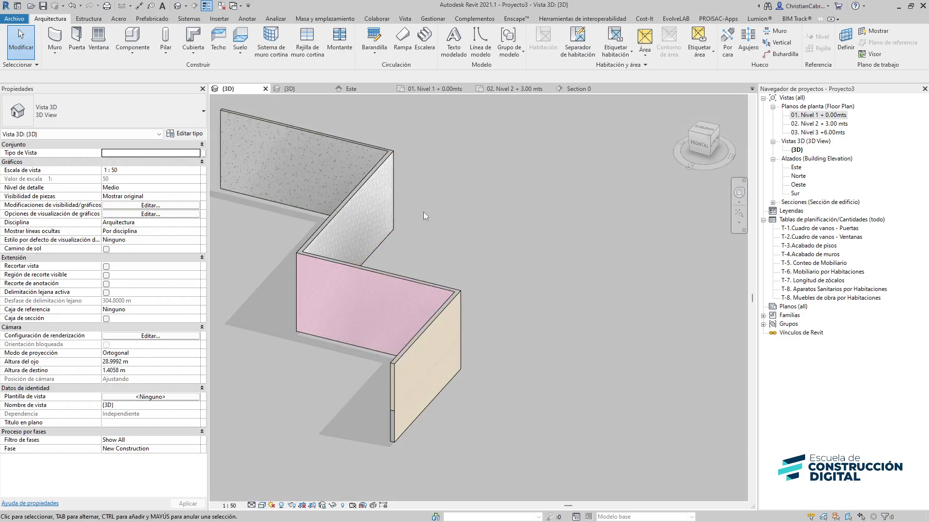
Inspect the newly drawn walls in the 3D view from several angles and zoom levels
middle_click_drag(423, 212, 490, 218)
scroll(465, 271, "up", 3)
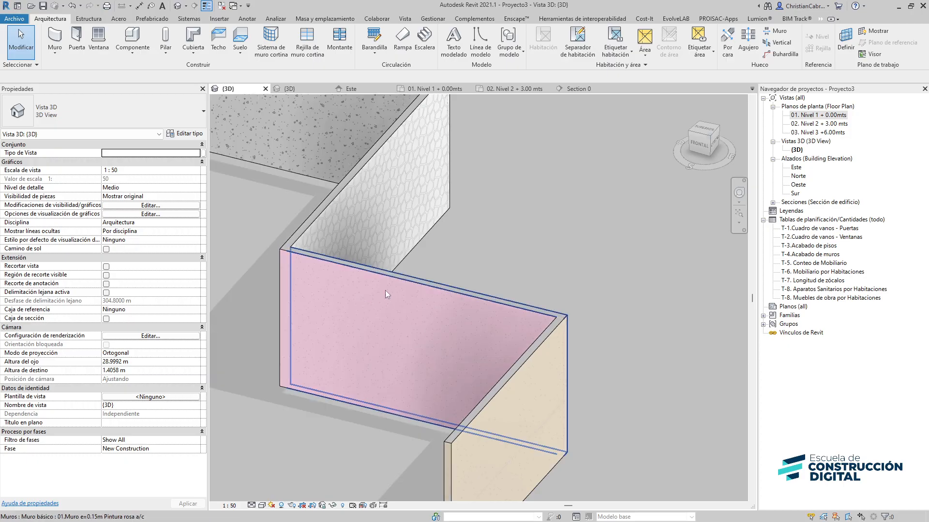
scroll(403, 220, "up", 2)
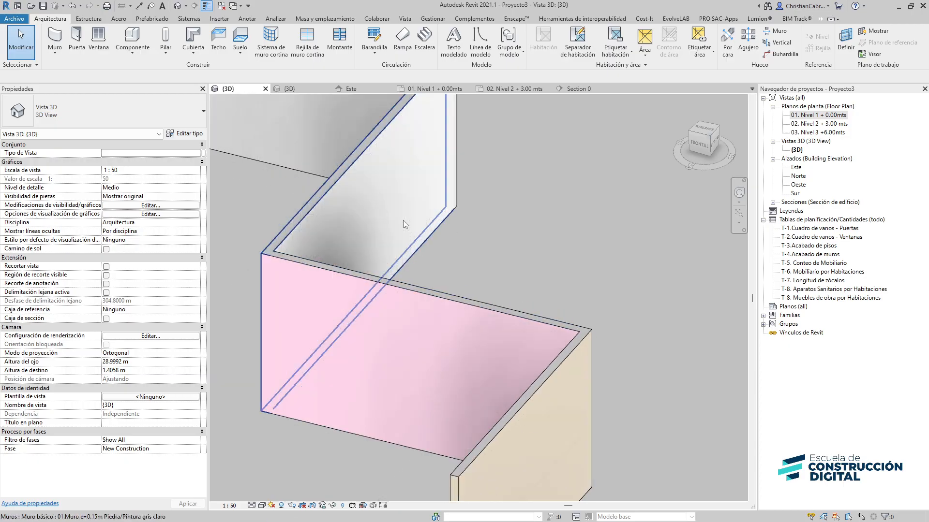
scroll(372, 225, "down", 4)
middle_click_drag(500, 286, 521, 207)
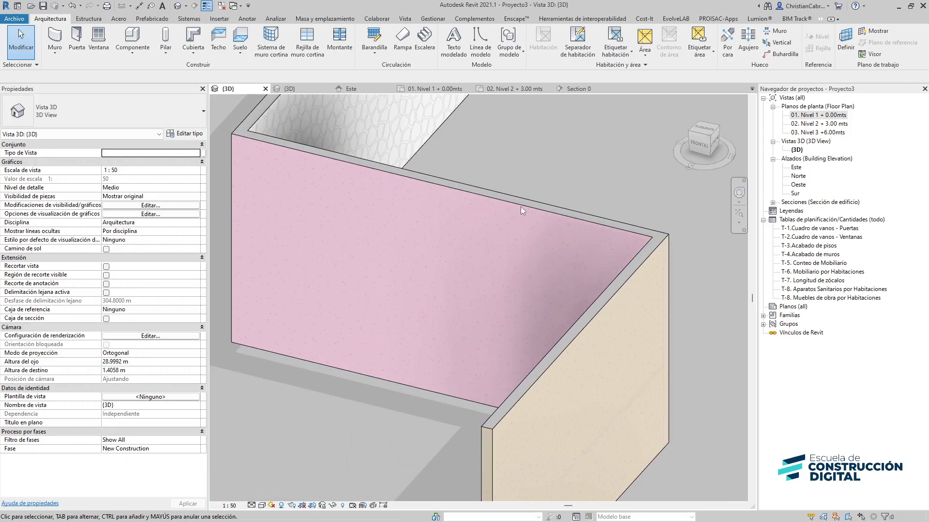
scroll(520, 207, "up", 4)
scroll(307, 354, "down", 6)
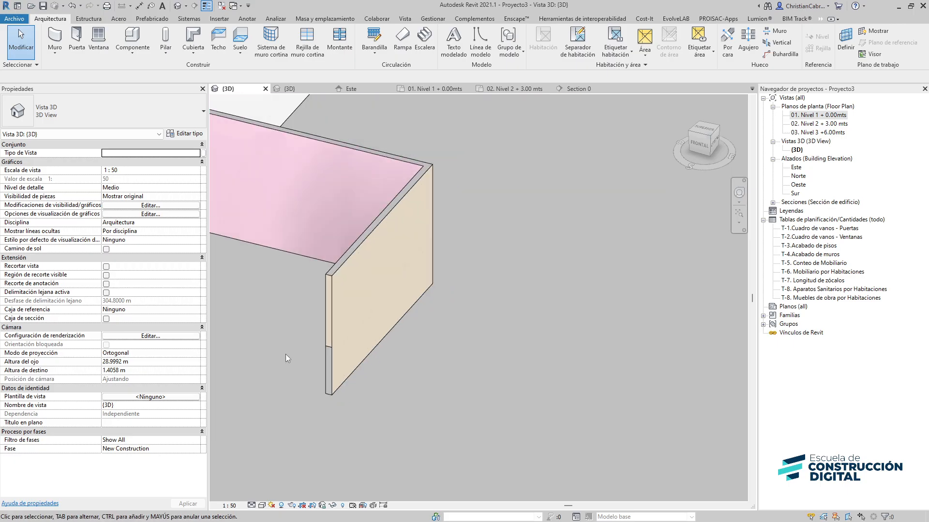
middle_click_drag(251, 352, 329, 339)
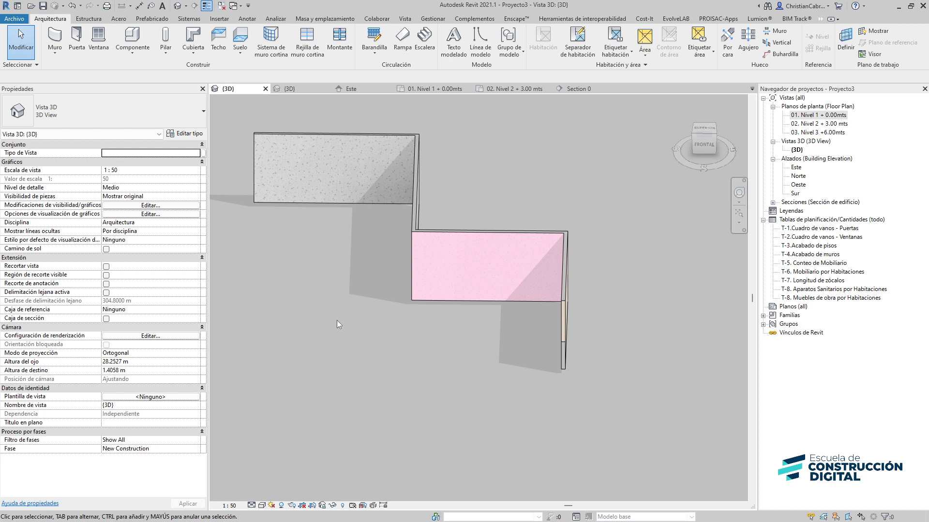
scroll(411, 315, "down", 3)
scroll(453, 341, "up", 3)
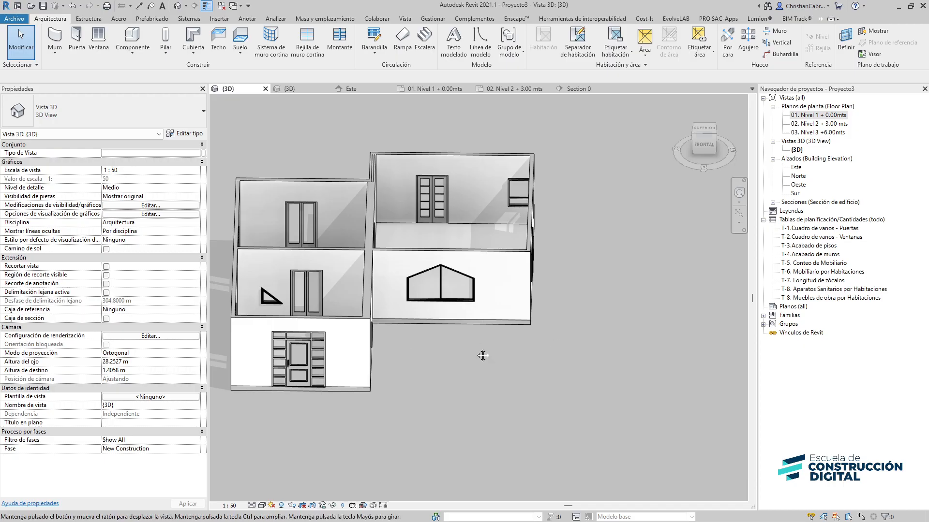
middle_click_drag(483, 356, 175, 348)
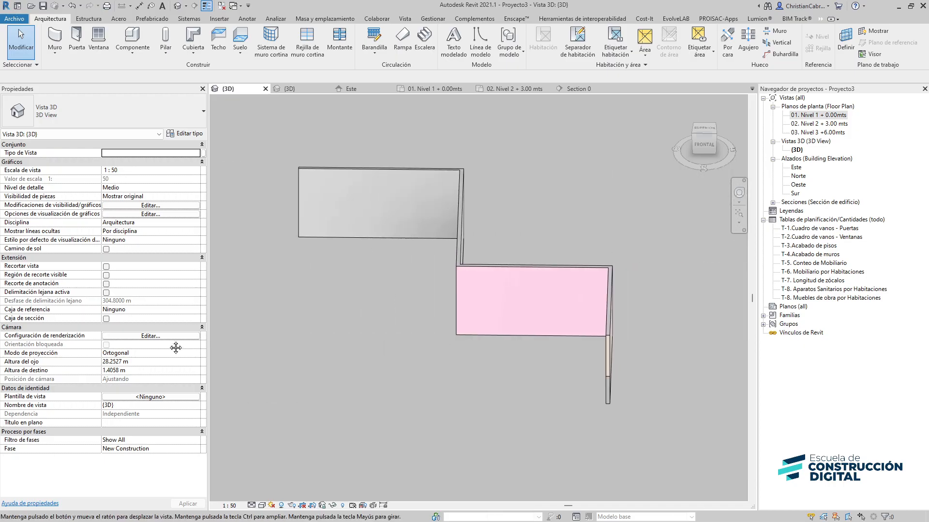
Place a Ventana ojival 1.00 x 1.50m window in the pink wall along grid 2
left_click(99, 40)
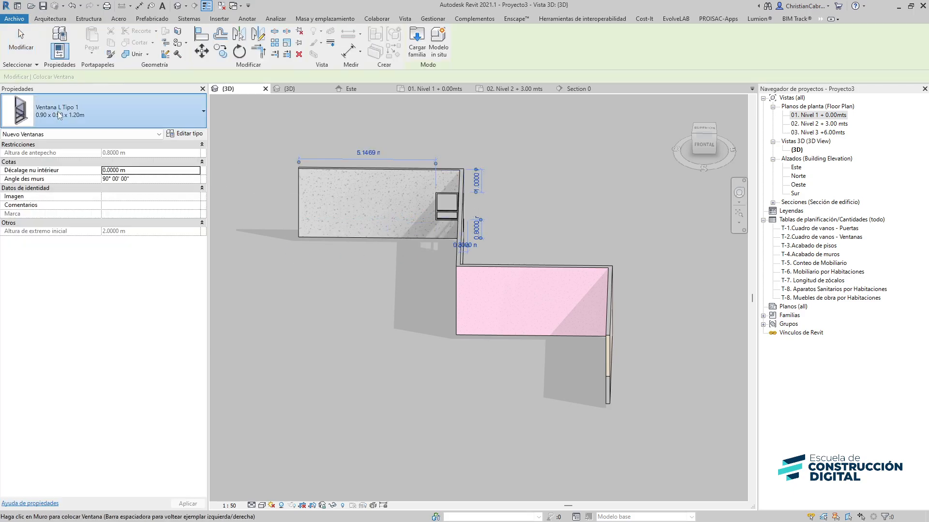
left_click(104, 112)
scroll(77, 251, "up", 2)
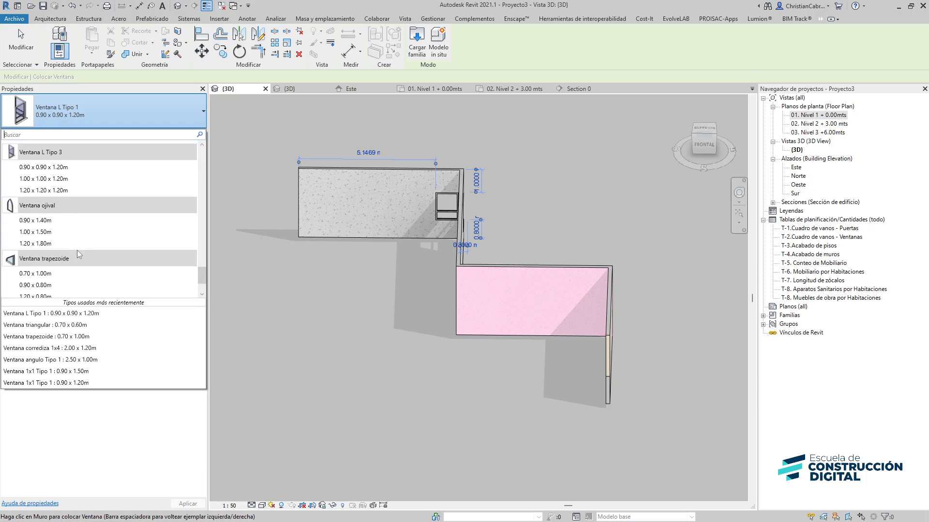
left_click(46, 233)
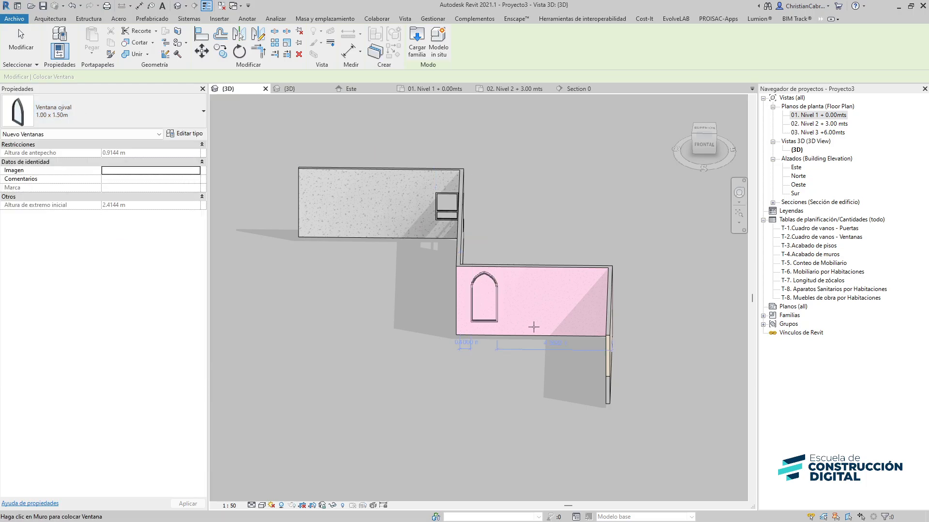
middle_click_drag(534, 327, 522, 249)
key("Escape")
On Level 1, create a 01.Suelo e=0.10 m Madera floor as a rectangle between grids 4–5 and 3–2
double_click(839, 117)
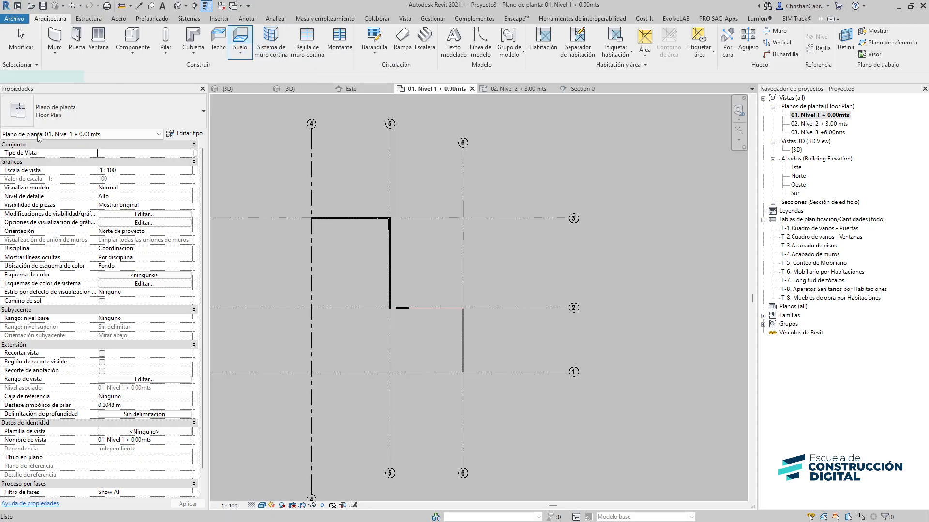
left_click(240, 37)
left_click(89, 112)
scroll(74, 186, "down", 7)
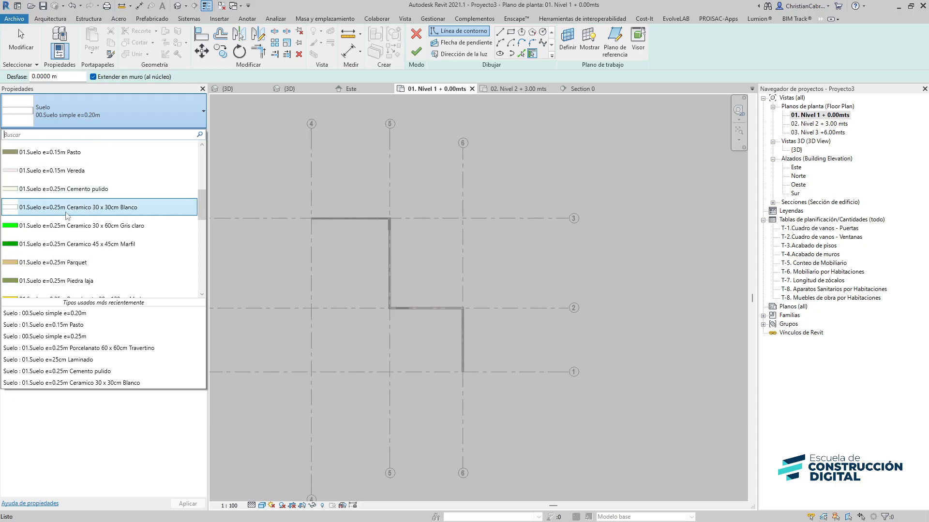
scroll(63, 212, "up", 3)
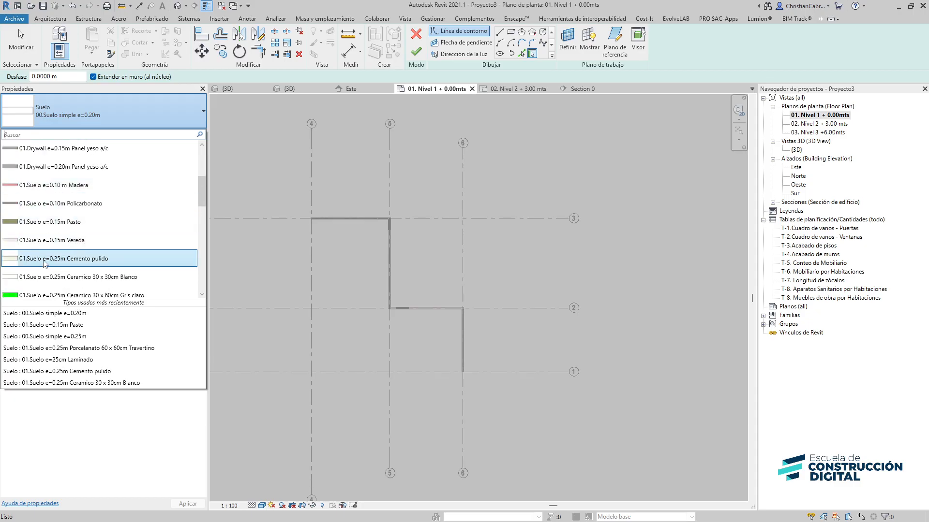
left_click(34, 187)
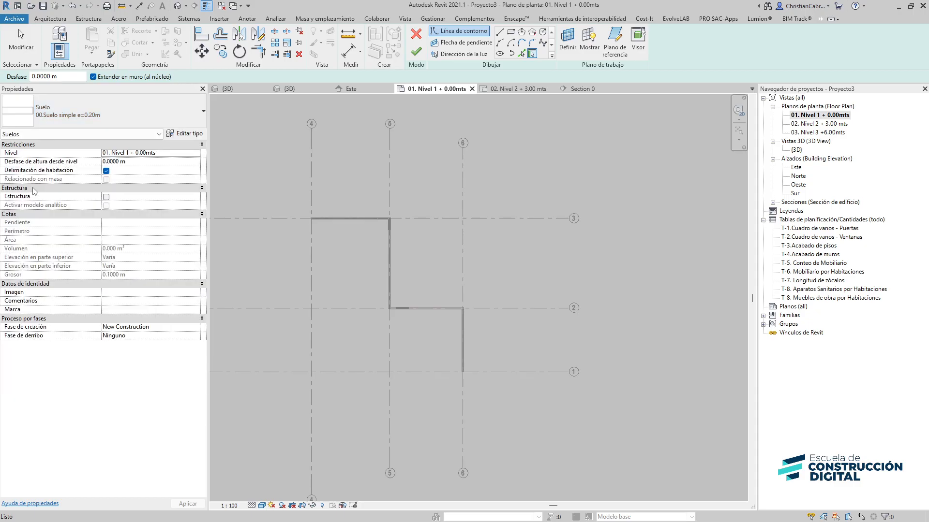
left_click(510, 32)
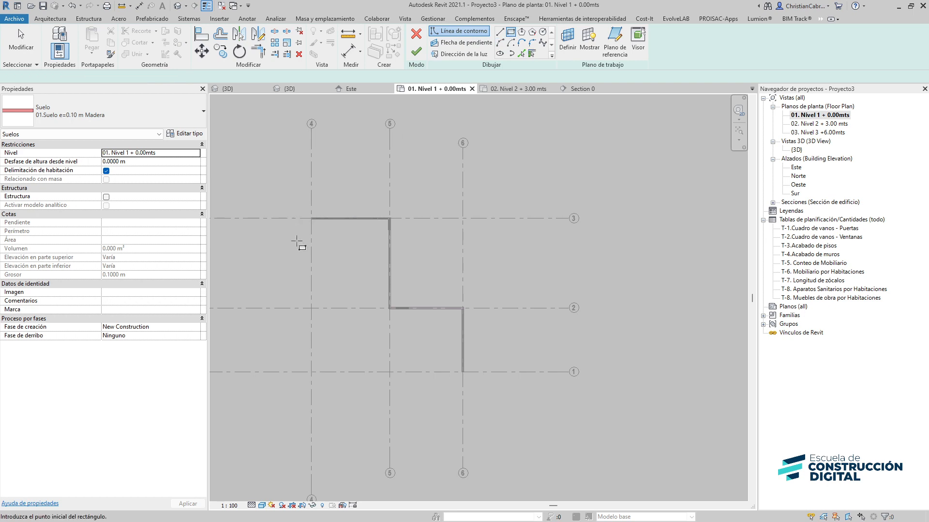
left_click(311, 219)
left_click(389, 308)
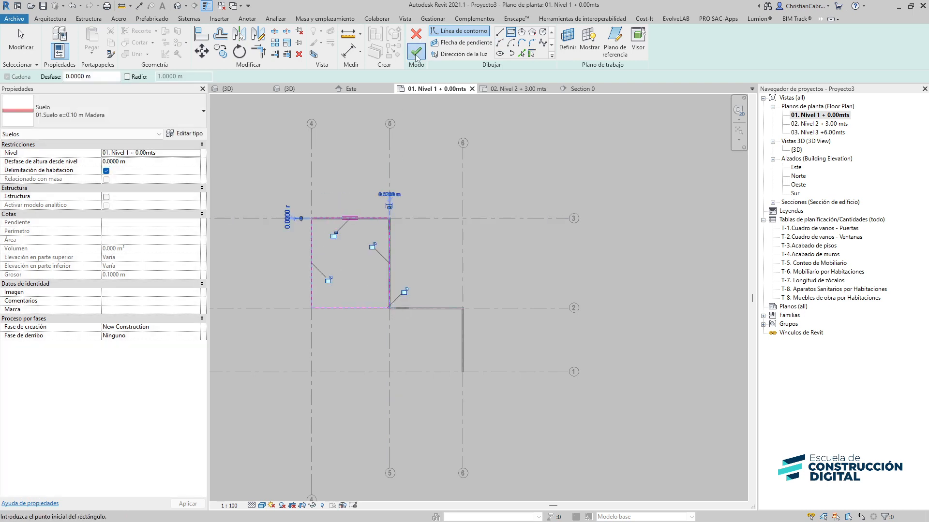
left_click(416, 51)
left_click(97, 117)
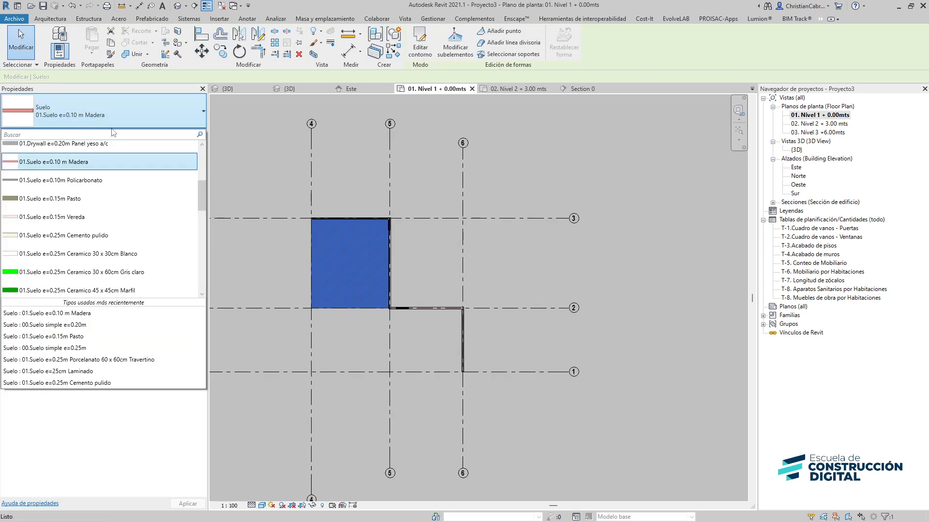
left_click(279, 168)
left_click(280, 179)
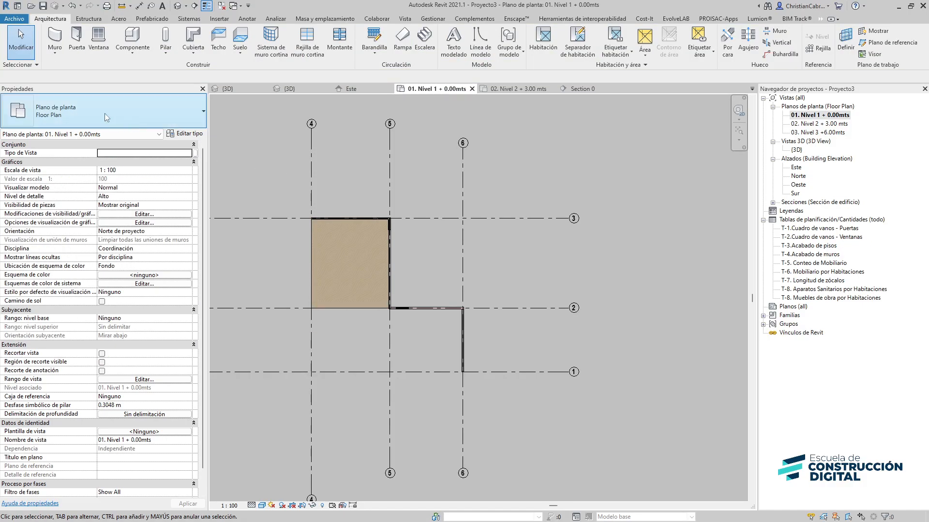
Create a 01.Suelo e=0.25m Parquet floor as a rectangle between grids 4–5 and 2–1
left_click(244, 42)
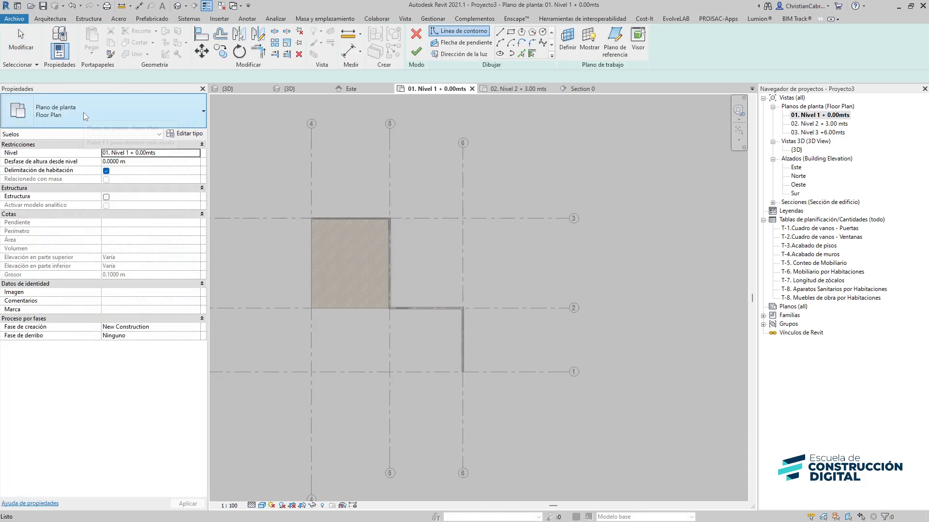
left_click(83, 113)
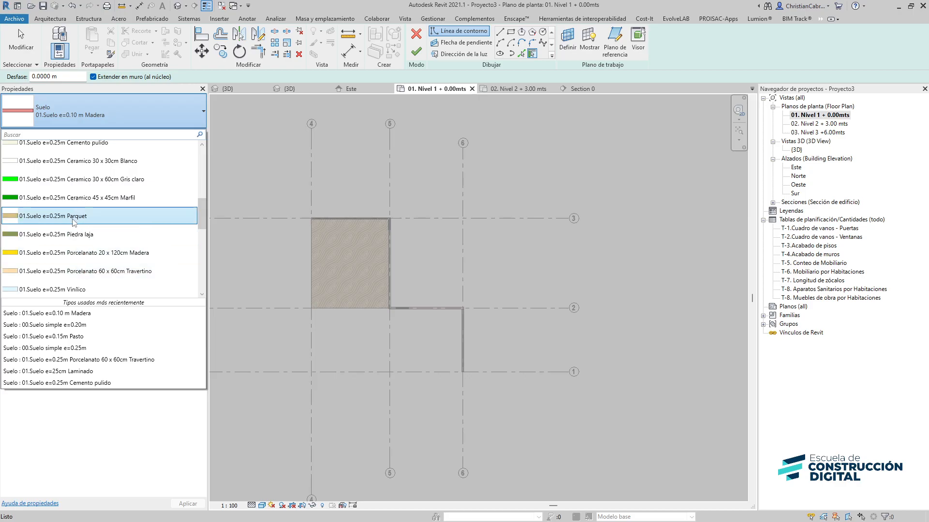
left_click(74, 218)
left_click(511, 33)
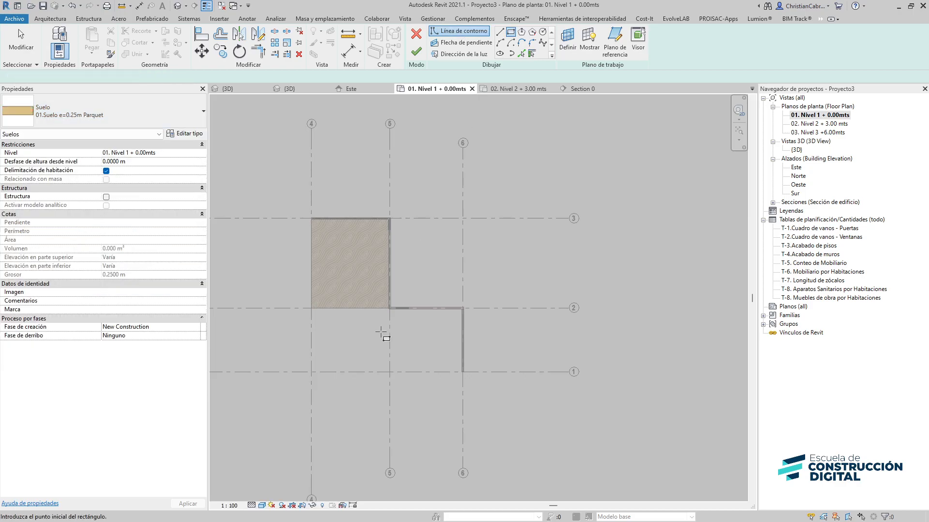
left_click(390, 308)
left_click(312, 372)
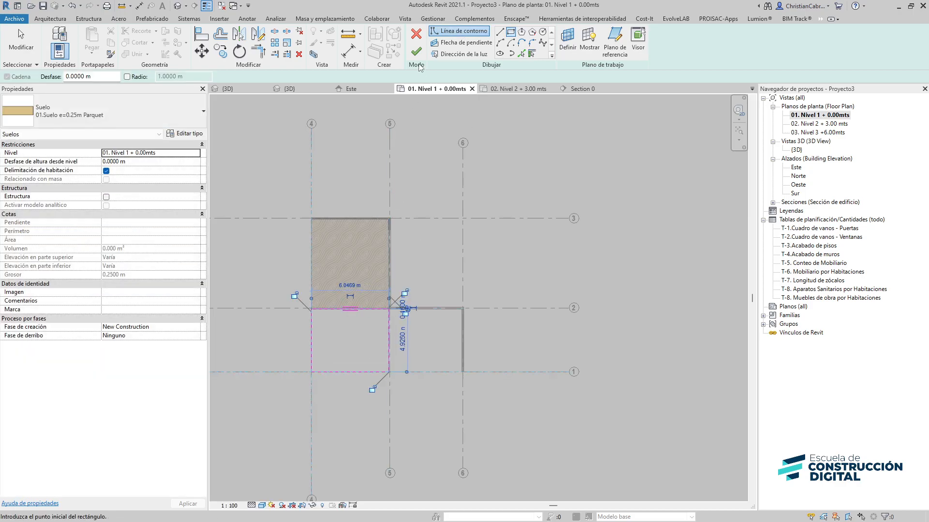
left_click(416, 52)
key("Escape")
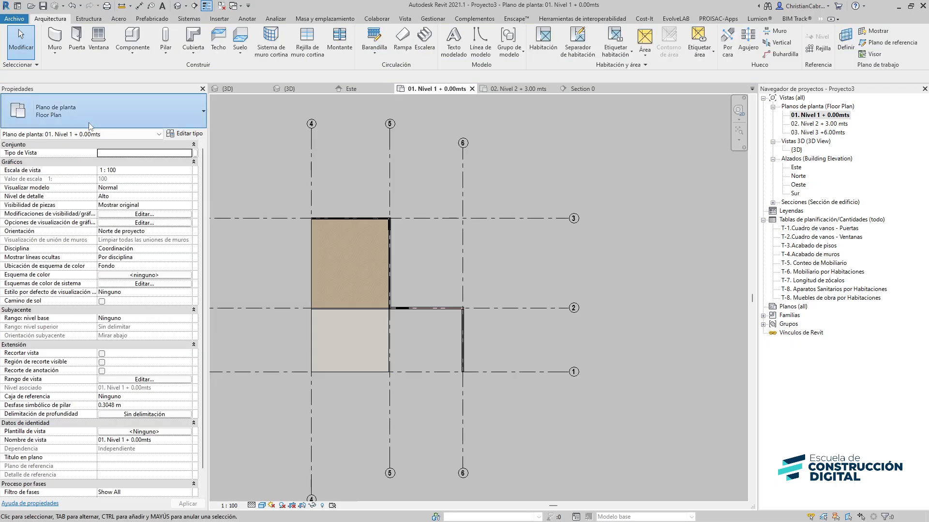
Create a 02.Contrapiso/Ceramico 30 x 30cm Blanco floor as a rectangle between grids 5–6 and 2–1
left_click(89, 124)
left_click(240, 39)
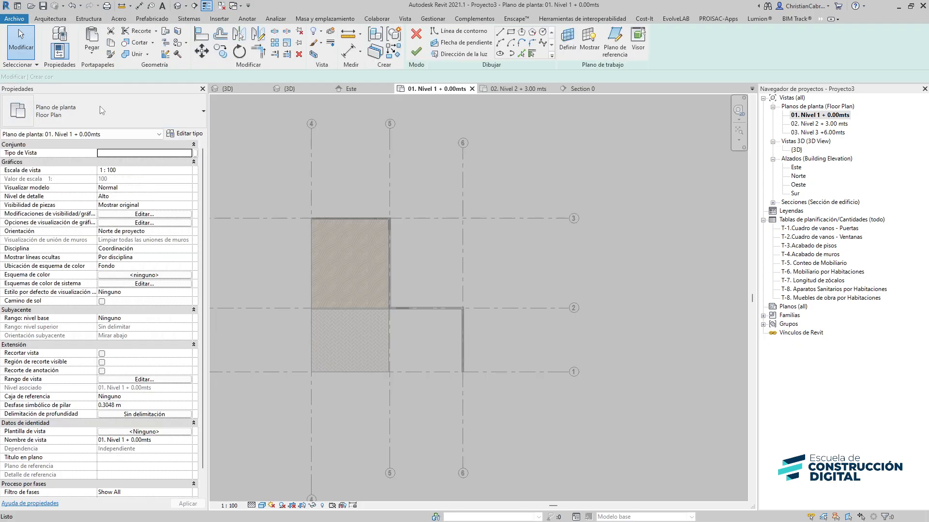
left_click(97, 106)
scroll(101, 227, "down", 5)
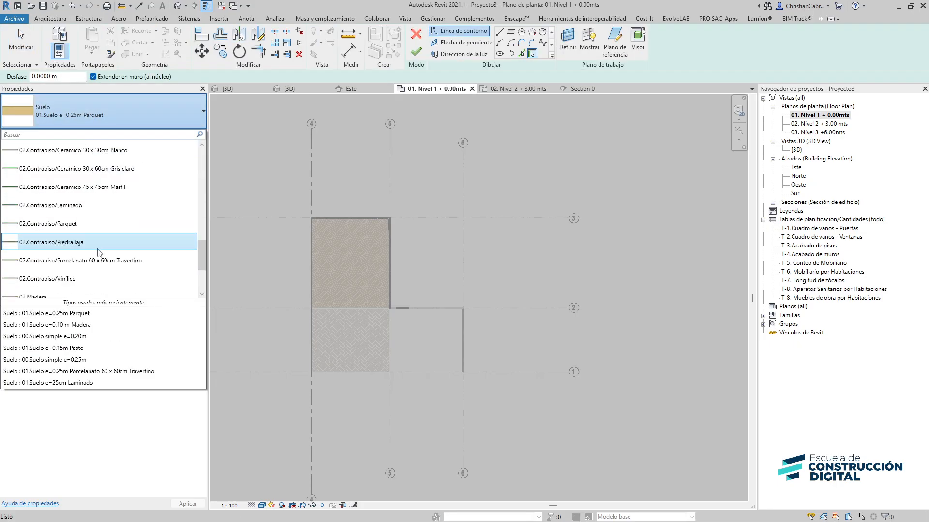
scroll(96, 237, "down", 2)
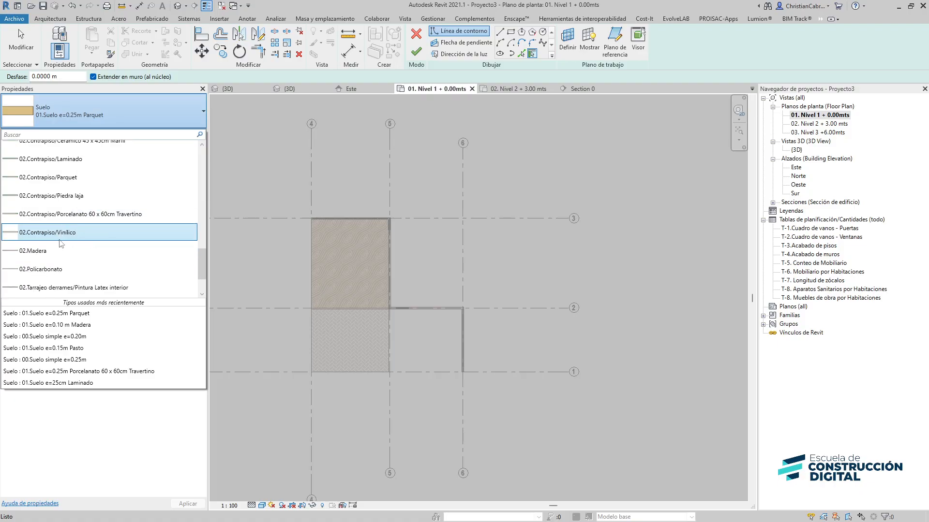
scroll(71, 242, "up", 9)
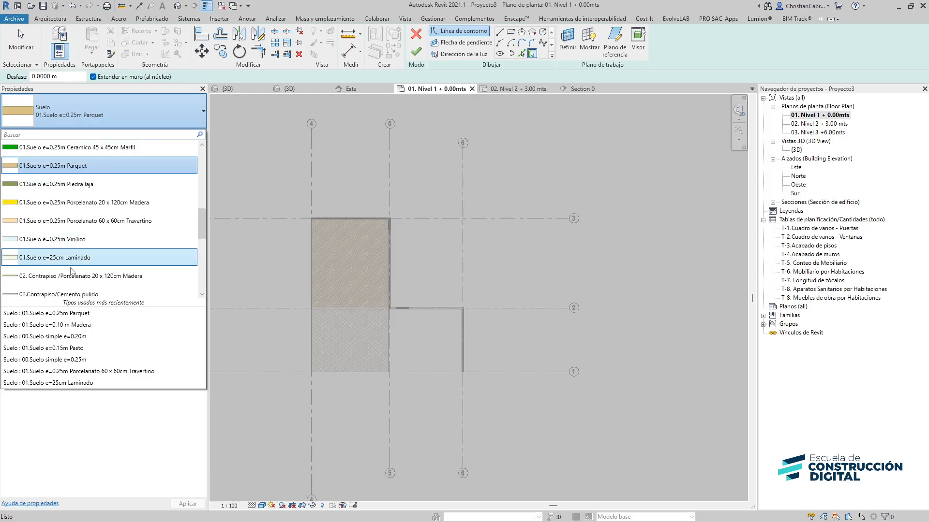
scroll(89, 232, "down", 3)
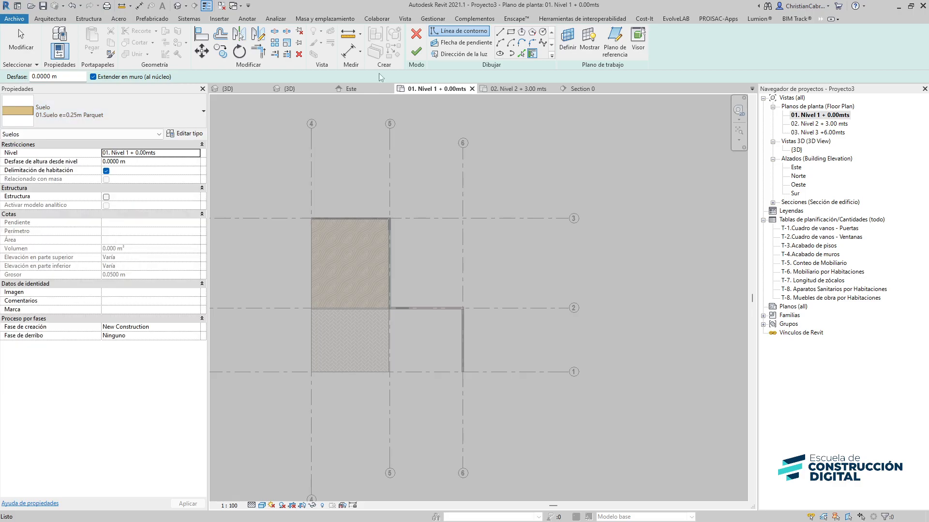
left_click(511, 32)
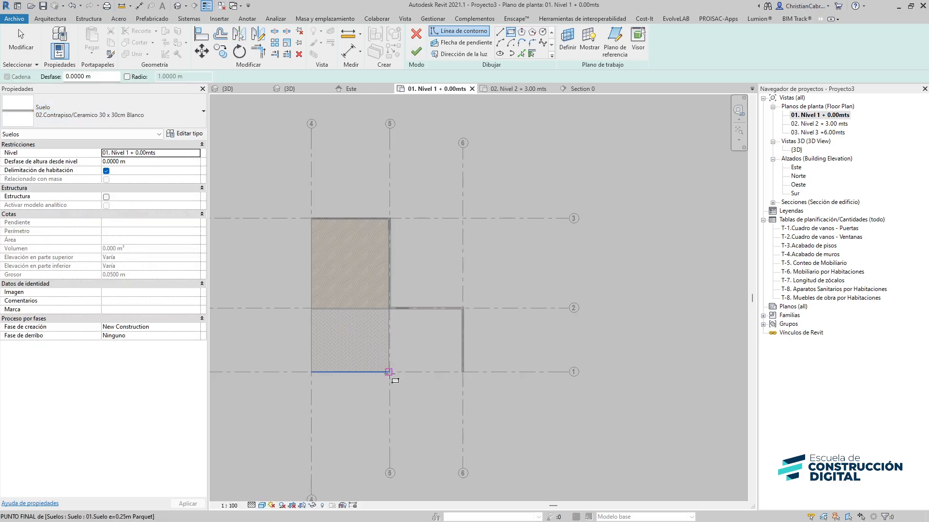
scroll(421, 339, "up", 2)
left_click(375, 383)
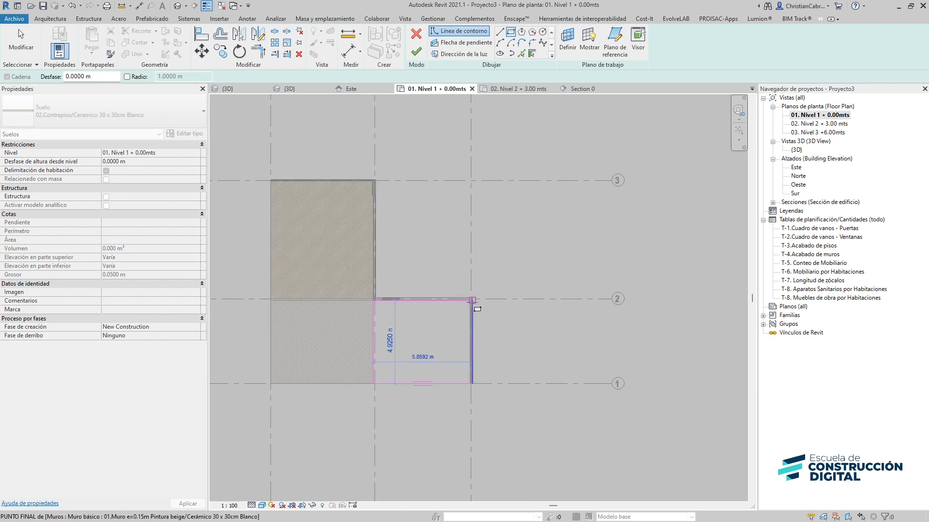
left_click(470, 300)
left_click(416, 51)
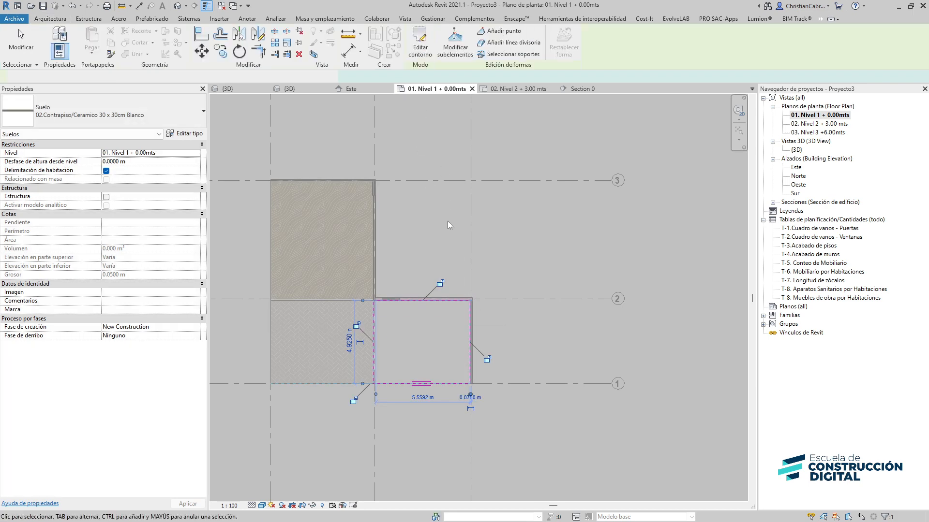
left_click(445, 223)
scroll(362, 335, "up", 3)
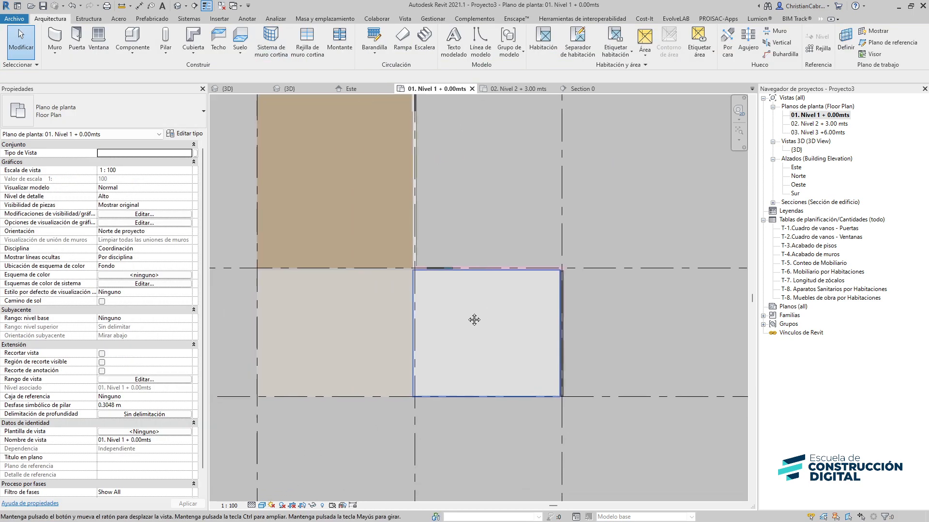
Set the Level 1 floor plan's visual style to Realista to display the floor materials
left_click(262, 506)
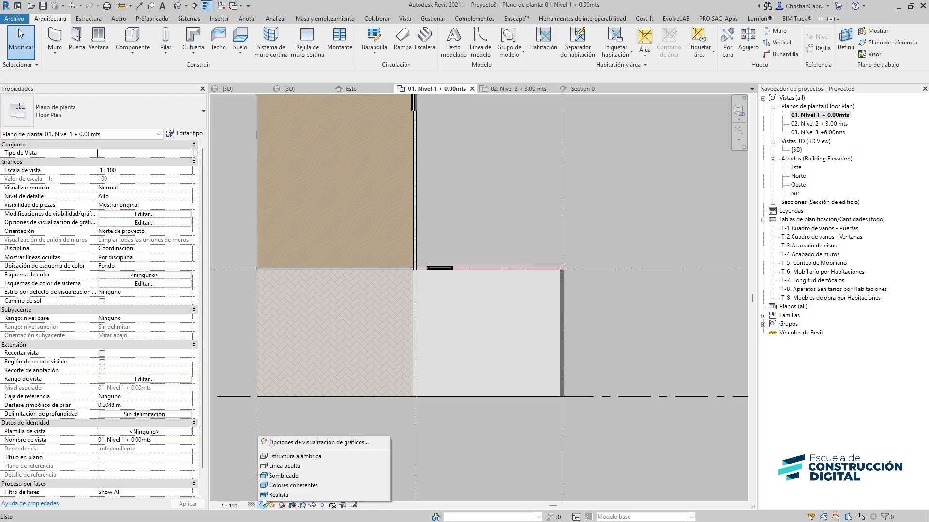
left_click(285, 485)
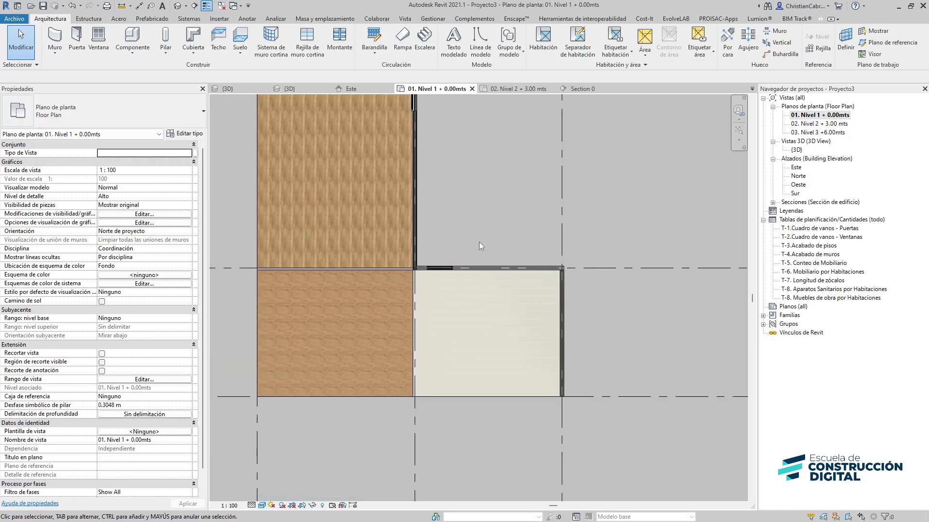
Open the project's 3D view and set its visual style to Realista to review the floors and walls
double_click(797, 150)
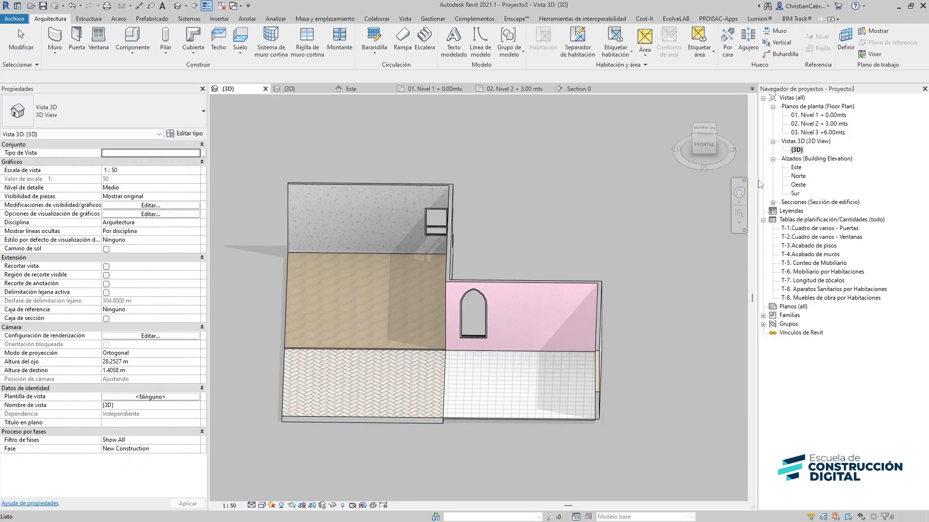
middle_click_drag(377, 310, 452, 405, "shift")
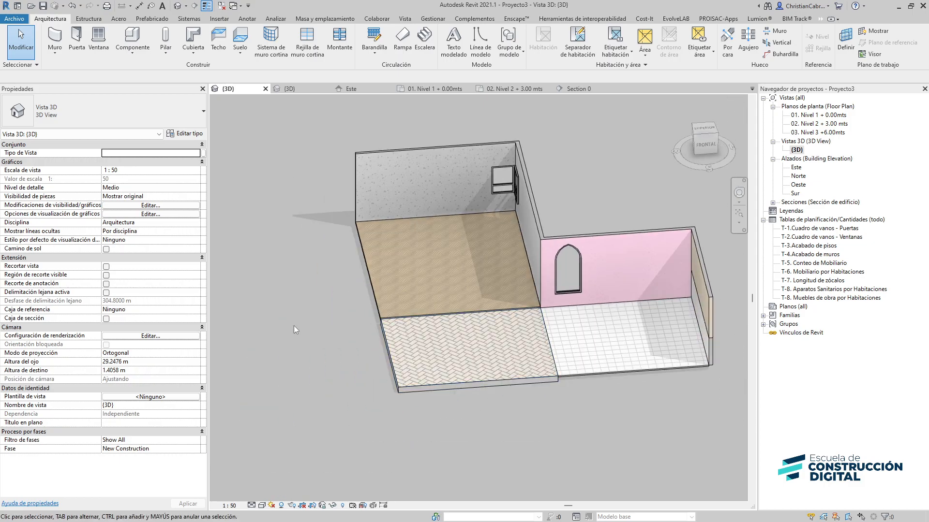
left_click(262, 505)
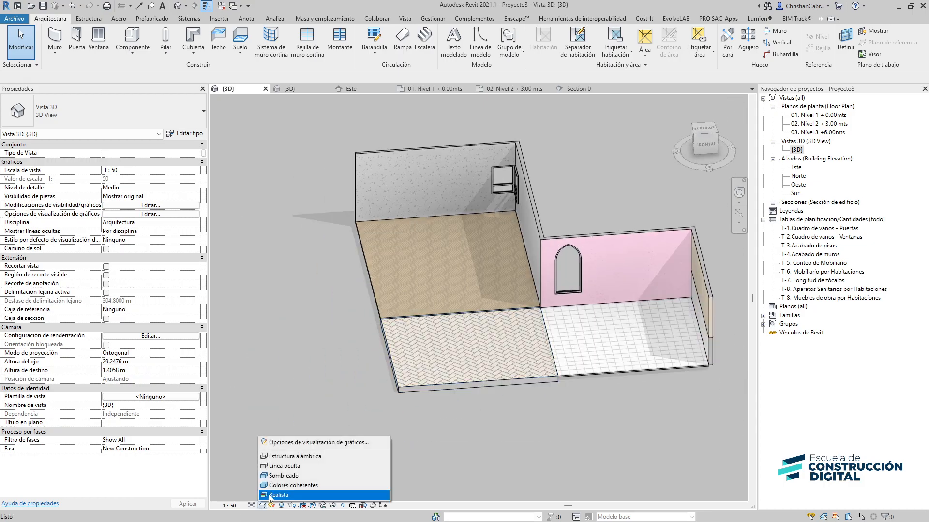
left_click(278, 495)
middle_click_drag(518, 404, 348, 435)
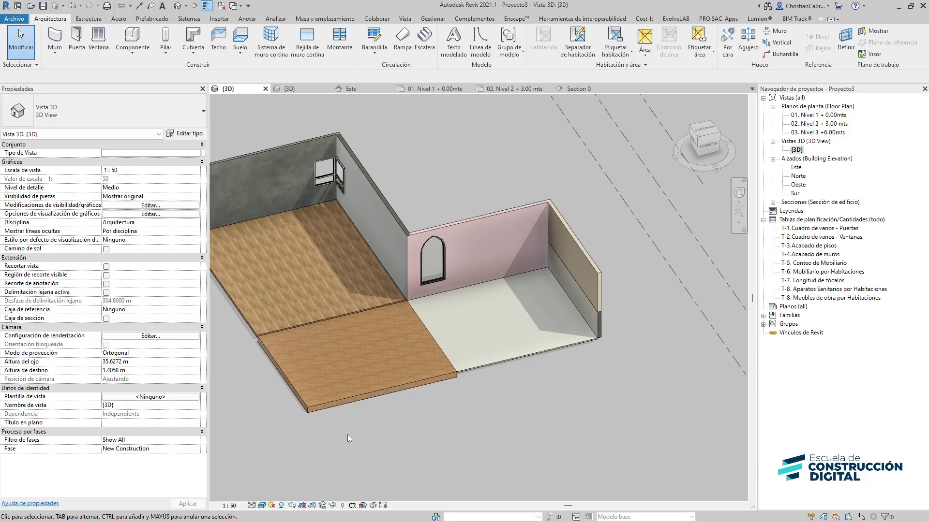
middle_click_drag(391, 411, 427, 454, "shift")
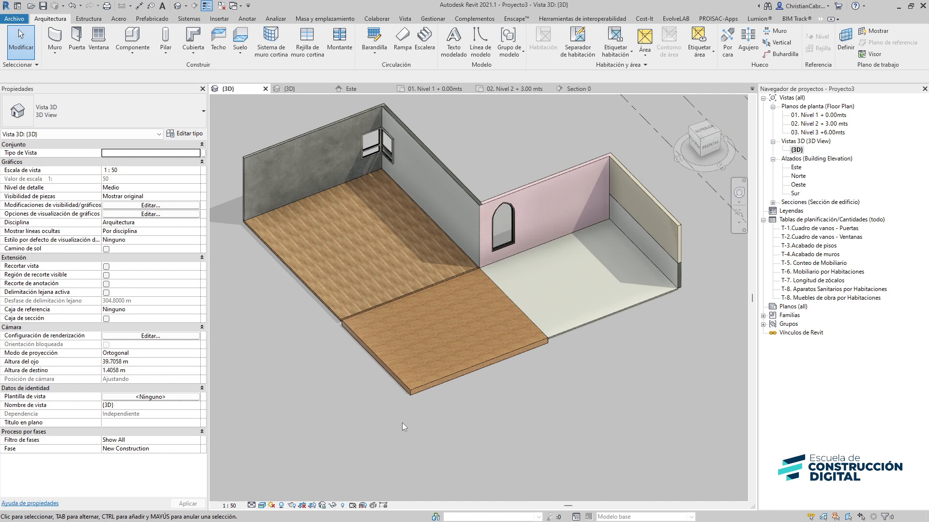
left_click(118, 49)
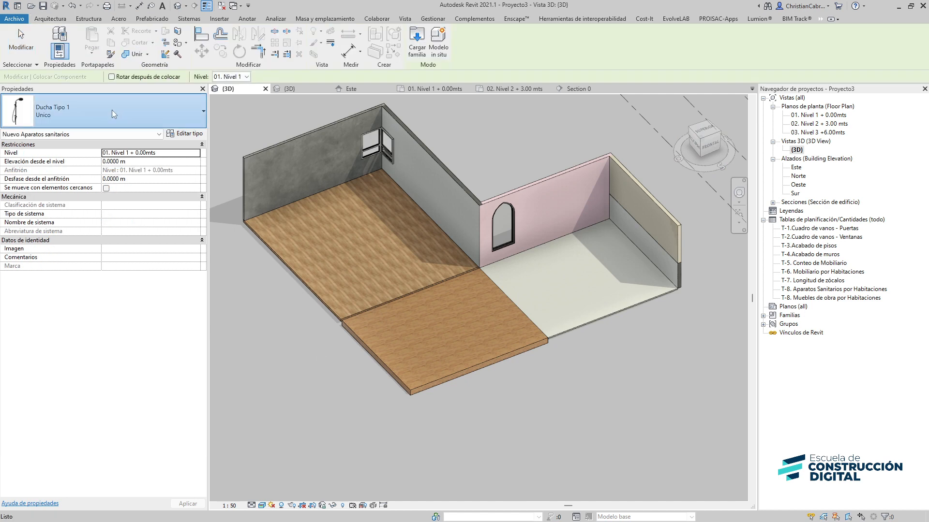
left_click(111, 110)
scroll(118, 182, "down", 6)
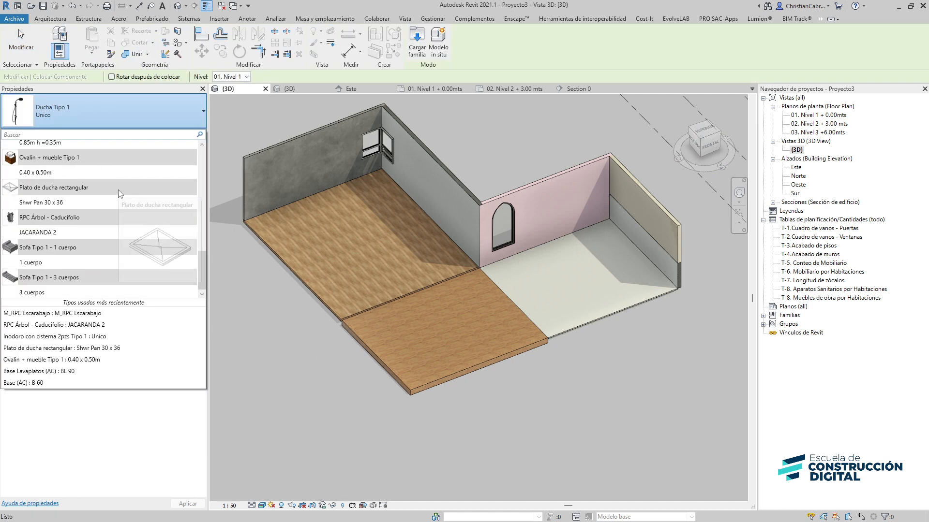
scroll(118, 190, "up", 4)
scroll(119, 194, "up", 5)
left_click(118, 193)
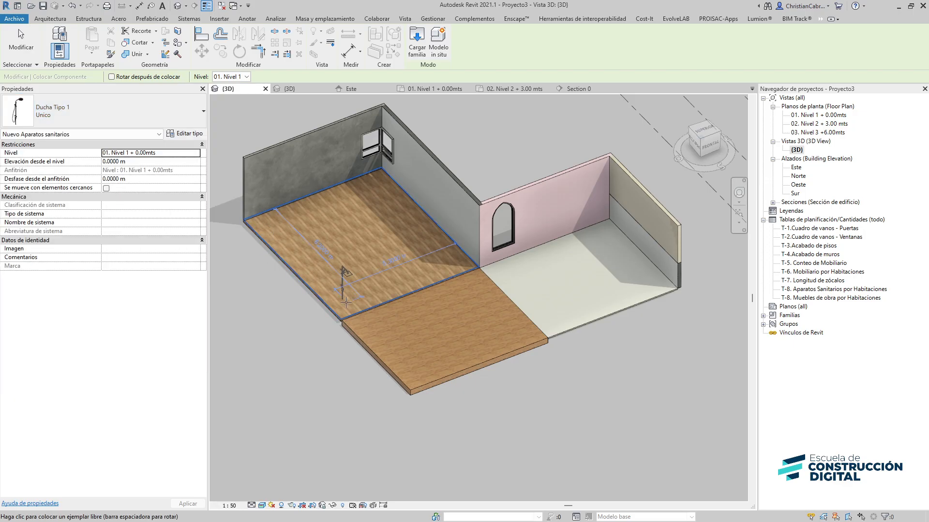
Switch to the ECD template's 3D view of sanitary fixtures and set its visual style to Realista
left_click(292, 90)
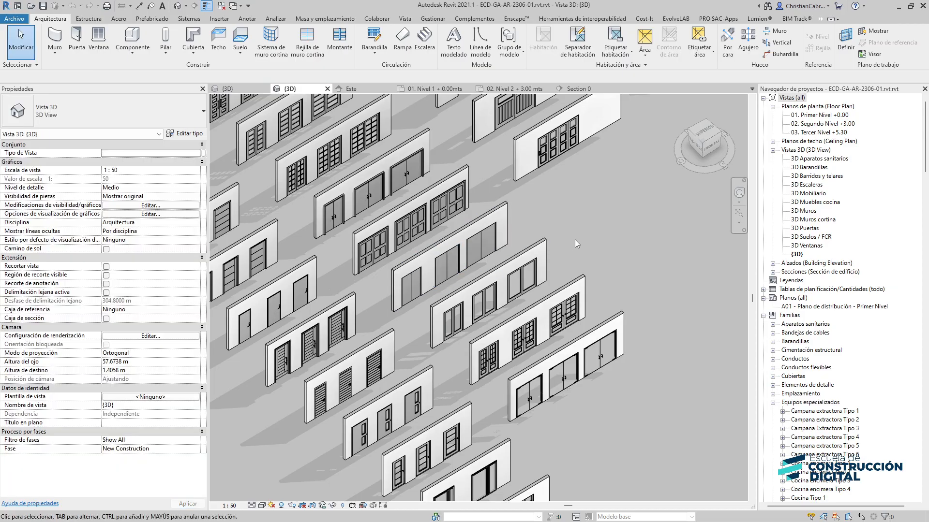
middle_click_drag(575, 240, 196, 383)
scroll(272, 305, "up", 6)
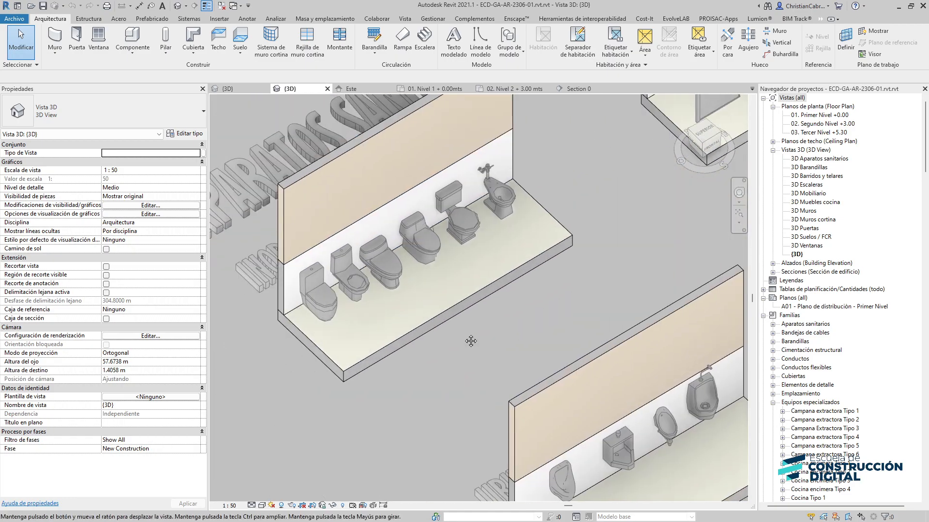
middle_click_drag(470, 341, 443, 345)
left_click(262, 506)
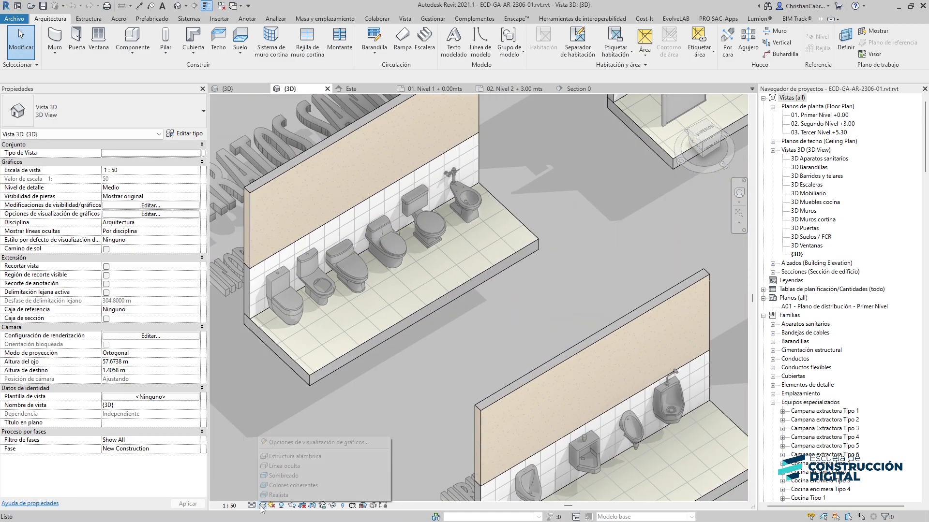
left_click(275, 495)
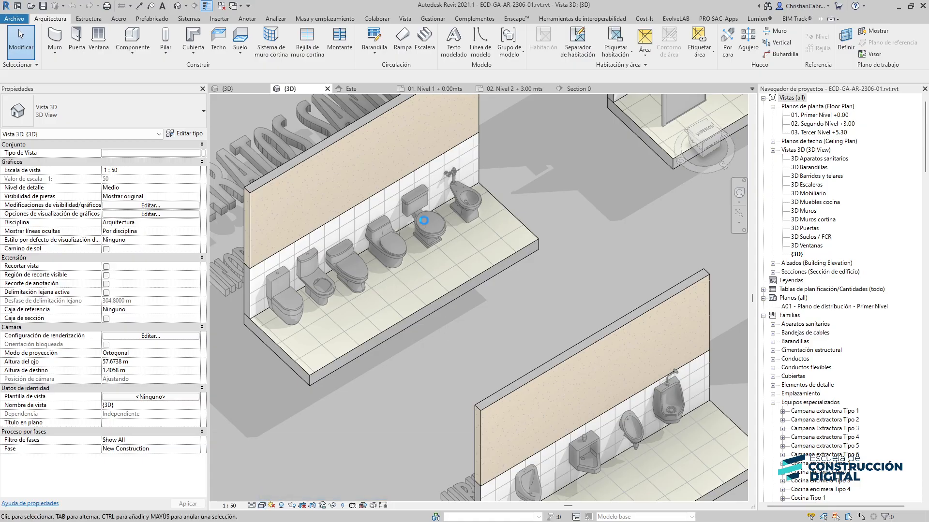
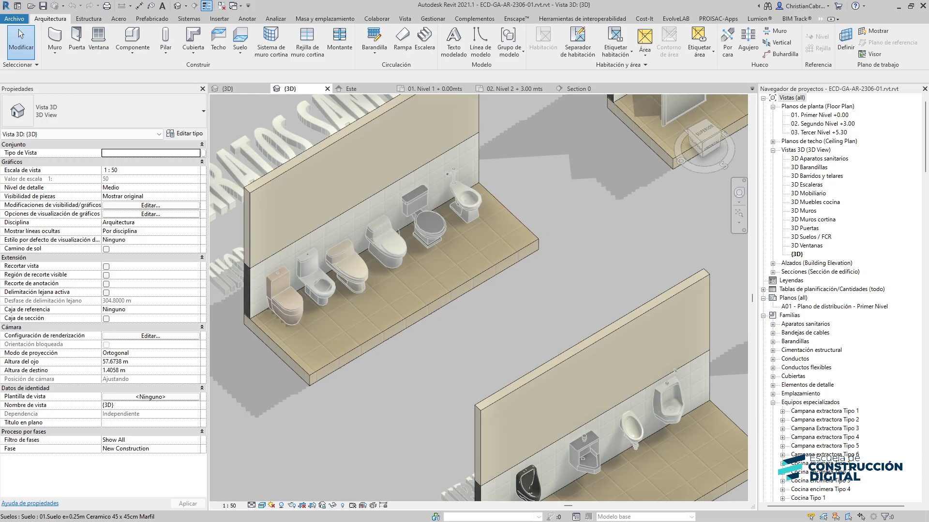
Switch the sanitary fixtures 3D view's visual style to Realista
left_click(261, 505)
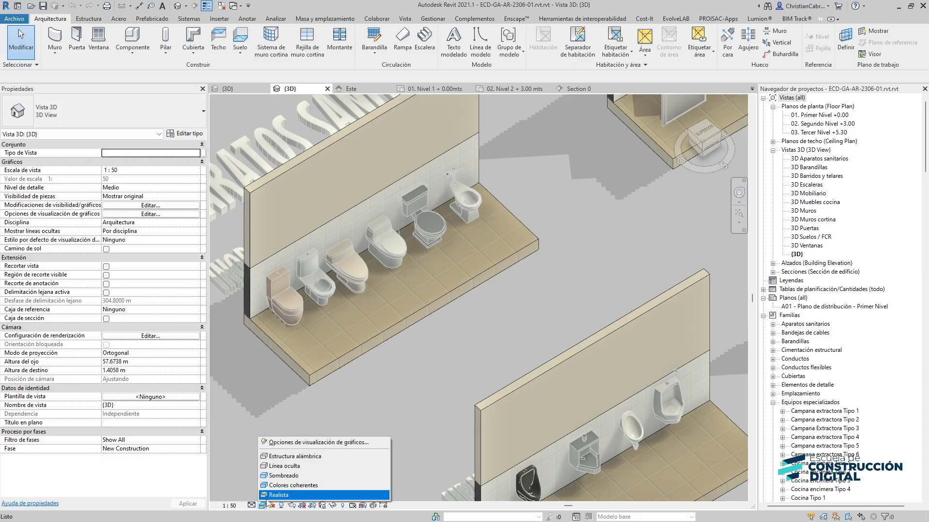
left_click(284, 478)
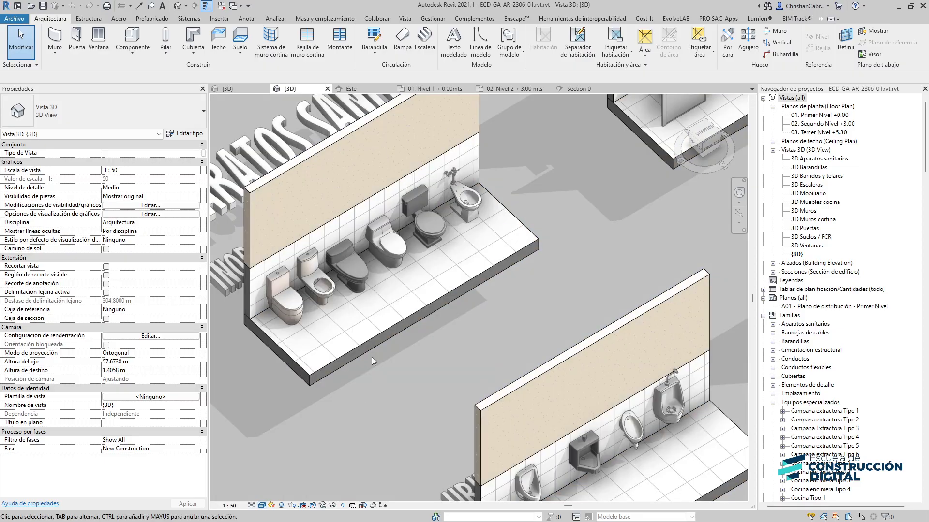
Copy the Inodoro con cisterna 2pzs Tipo 2 toilet and paste it into the project's 3D view beside the pink wall on the ceramic floor
left_click(324, 294)
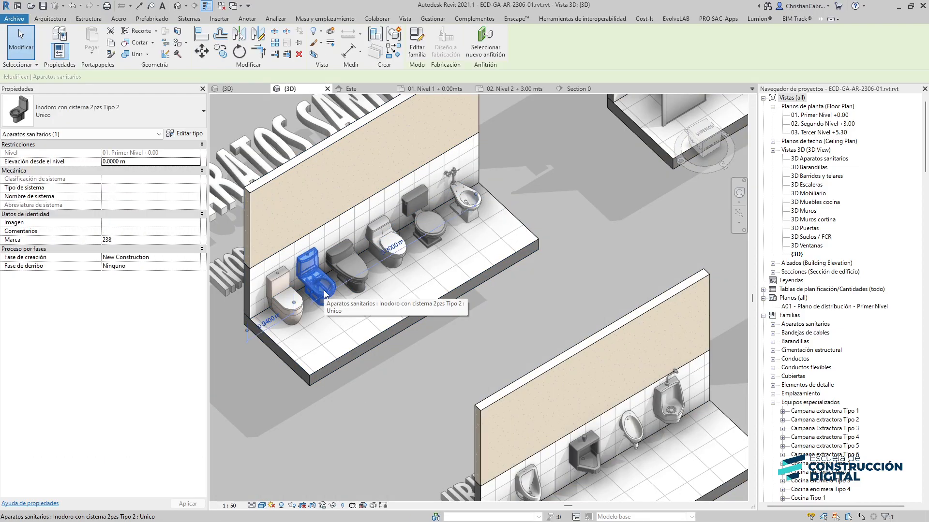
left_click(244, 89)
key("ctrl+v")
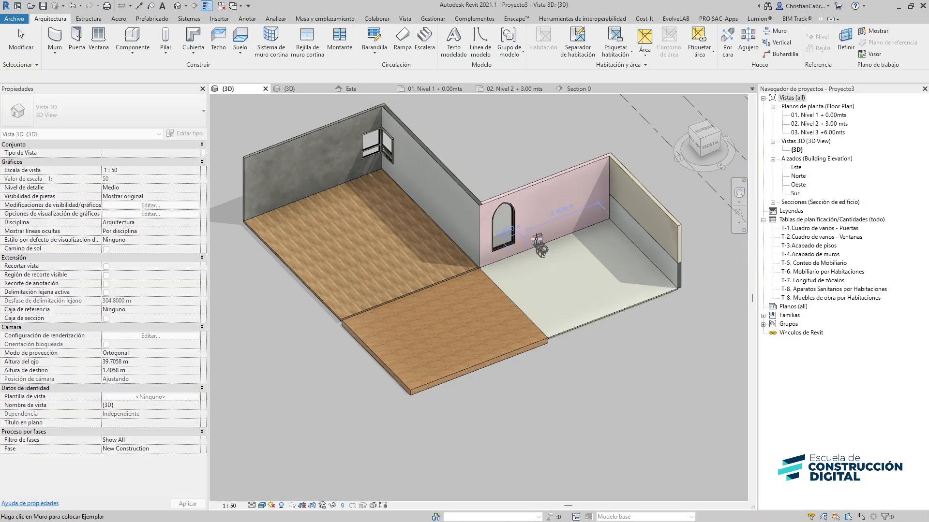
left_click(541, 240)
key("Escape")
Copy the Cama + veladores Tipo 2 bed from the template's furniture and paste it into the wood-floored room of the project
scroll(576, 226, "up", 5)
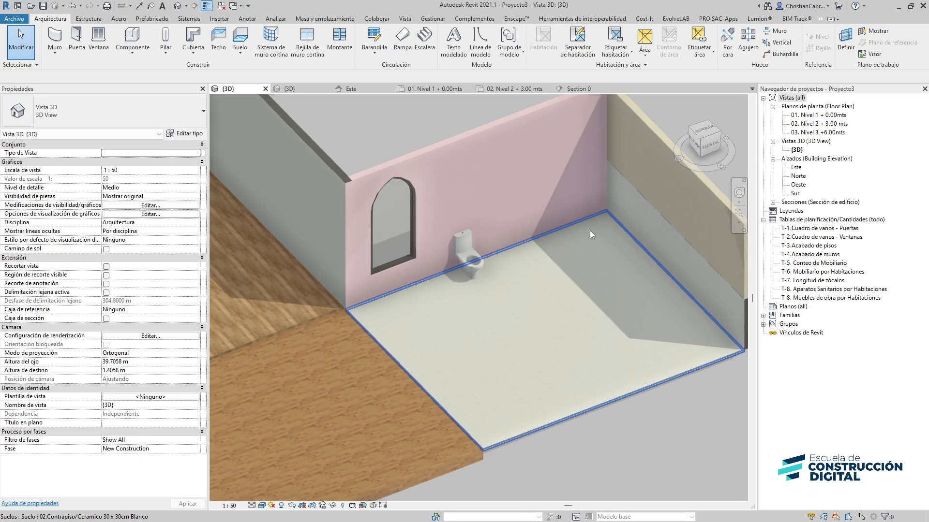
left_click(314, 89)
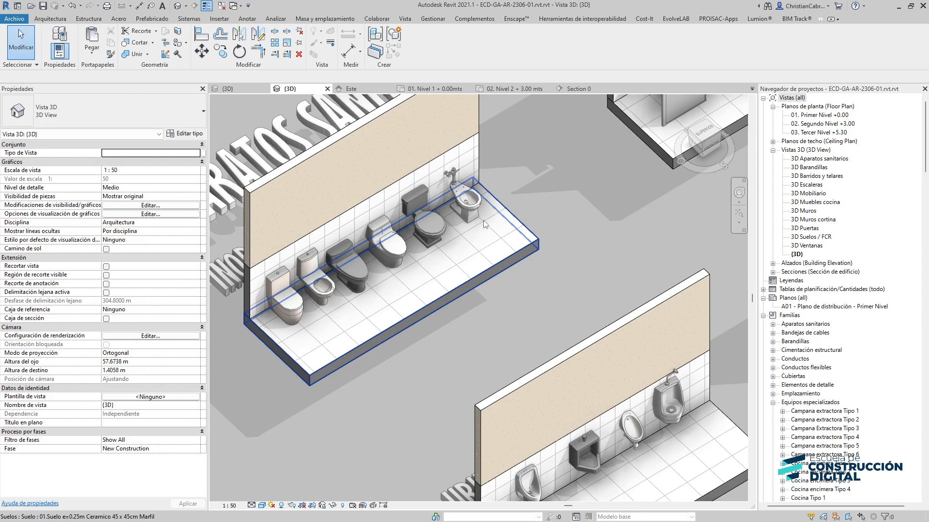
scroll(496, 222, "down", 4)
middle_click_drag(645, 232, 189, 226)
middle_click_drag(423, 261, 317, 446)
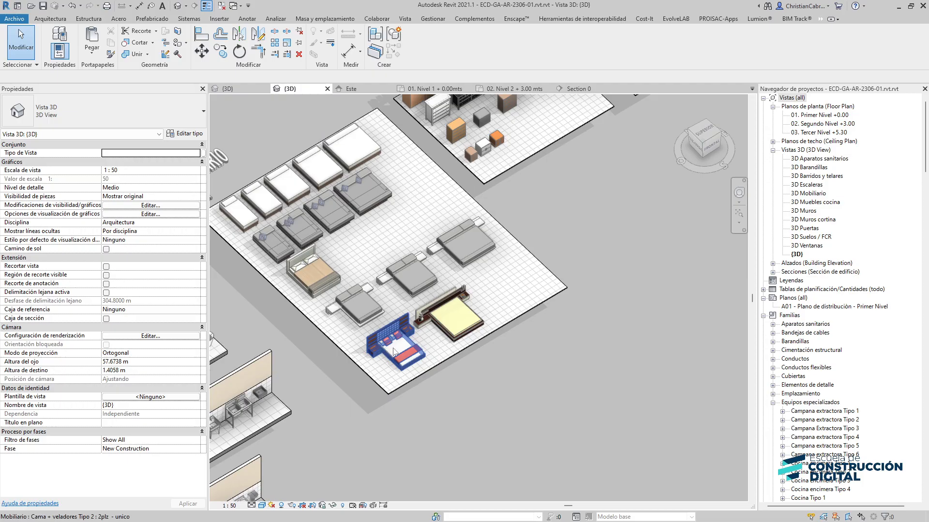
left_click(394, 352)
left_click(234, 88)
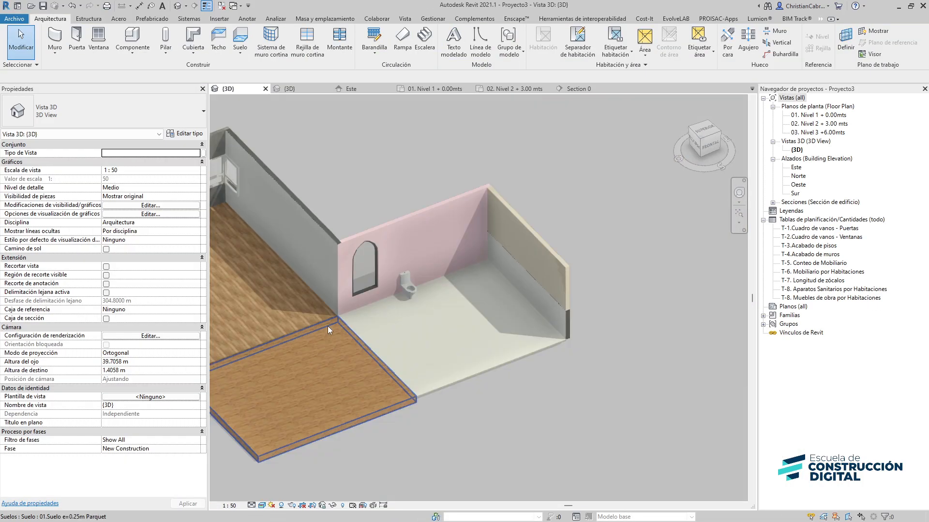
scroll(327, 326, "down", 2)
middle_click_drag(327, 326, 674, 249)
middle_click_drag(548, 255, 398, 323)
scroll(450, 259, "up", 2)
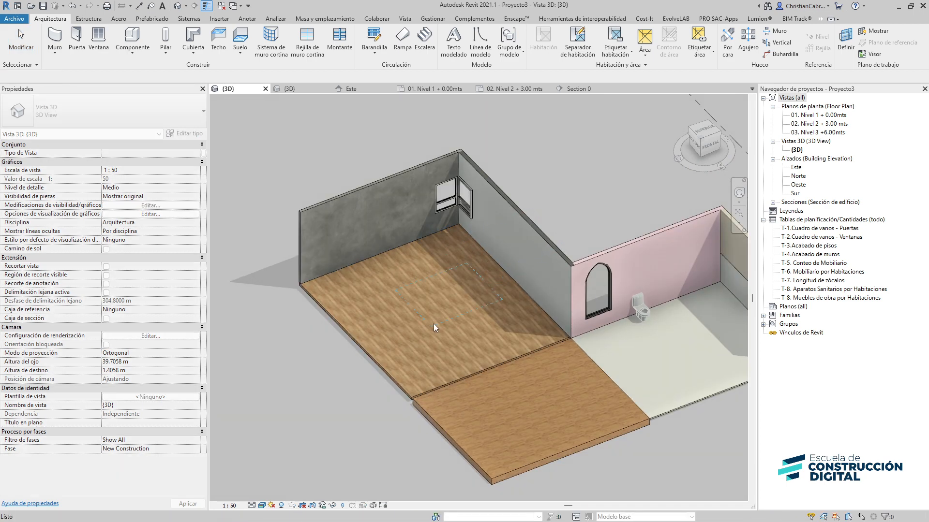
left_click(481, 329)
key("Escape")
Copy the Sofa Tipo 6 L-shaped sofa and paste it onto the front wood floor, accepting the duplicate types
middle_click_drag(471, 325, 319, 386)
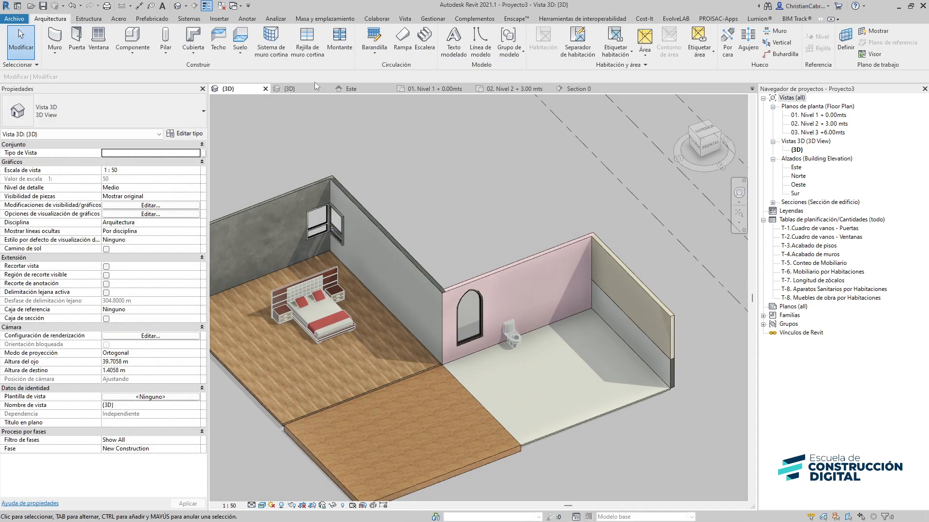
left_click(292, 88)
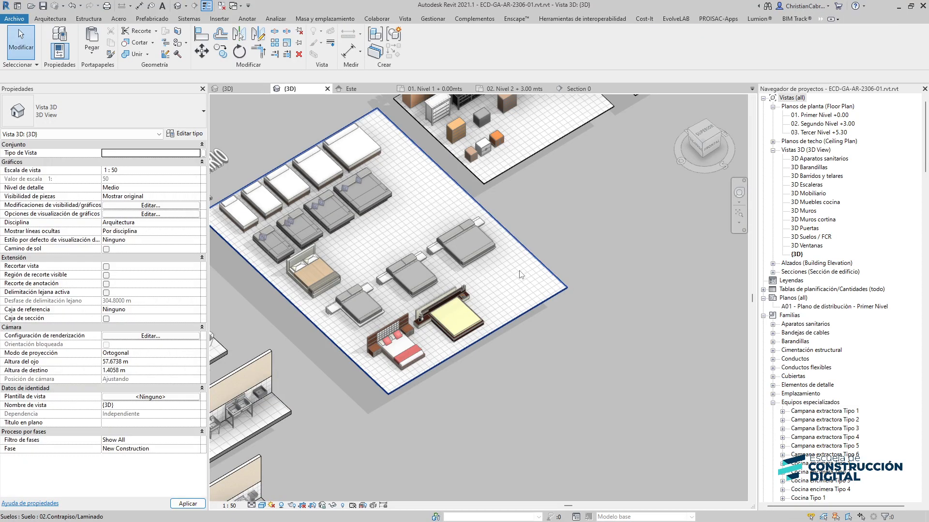
middle_click_drag(482, 300, 390, 404)
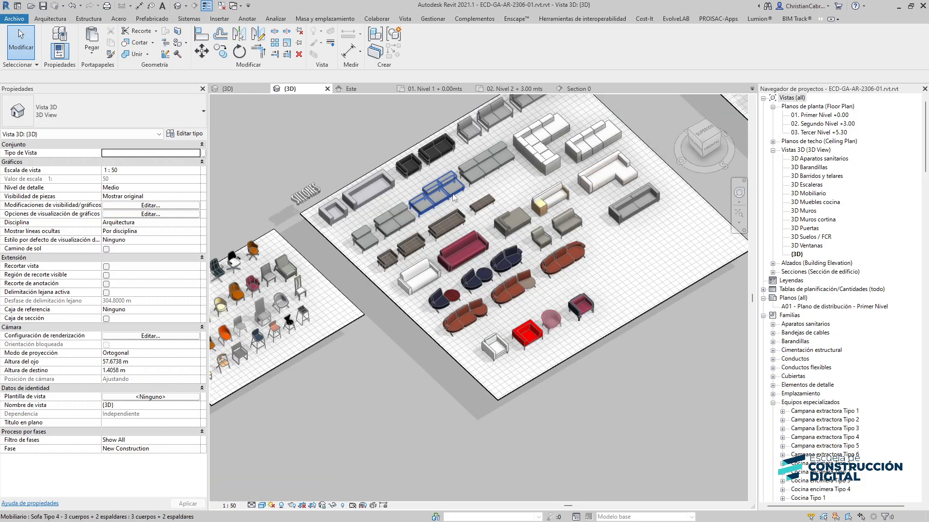
left_click(546, 156)
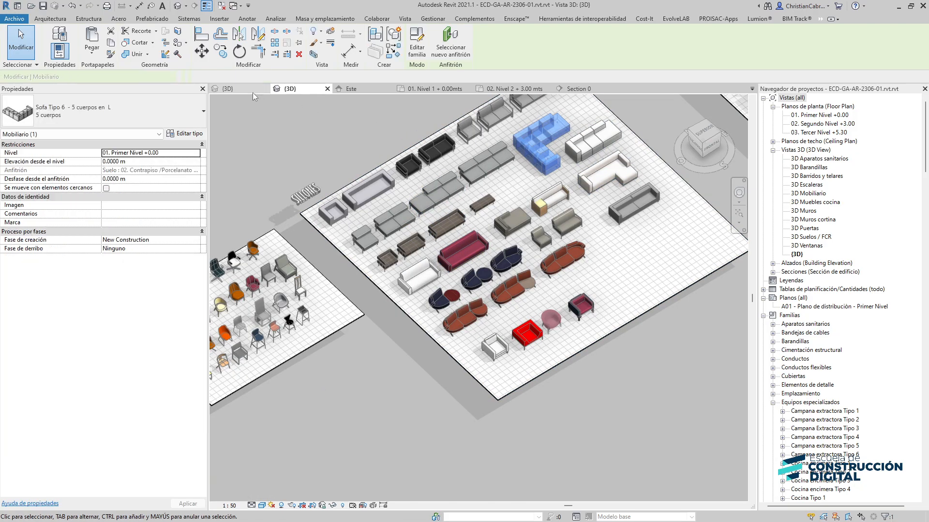
left_click(253, 92)
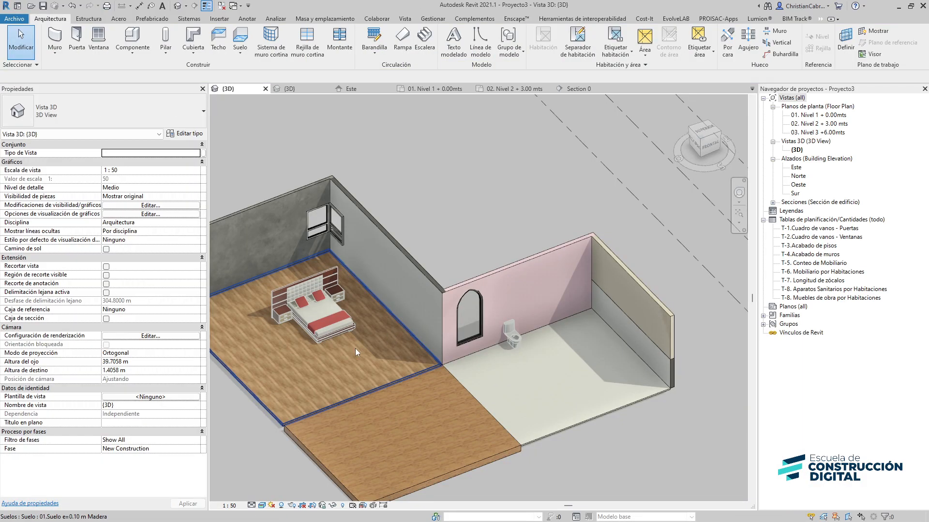
key("ctrl+v")
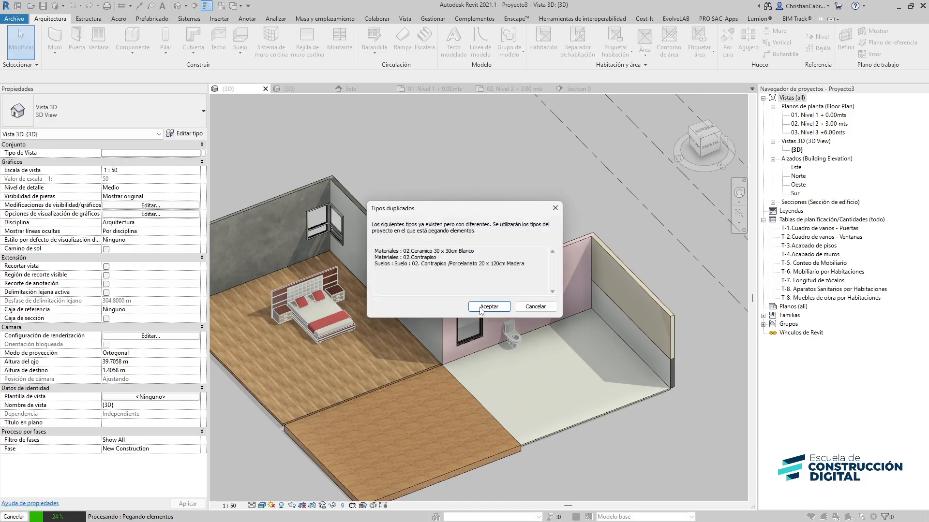
left_click(489, 307)
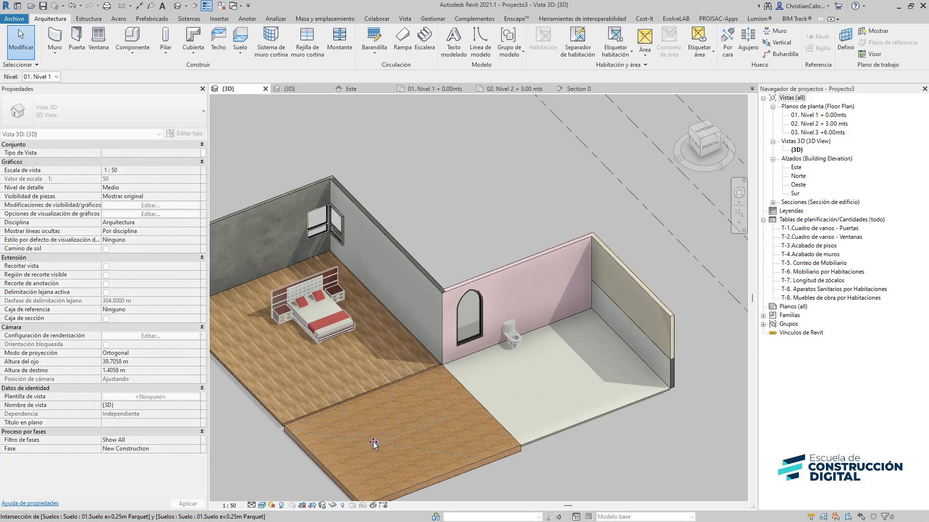
left_click(373, 443)
key("Escape")
Orbit the 3D view to review the house and open the Level 1 floor plan
middle_click_drag(485, 406, 441, 297)
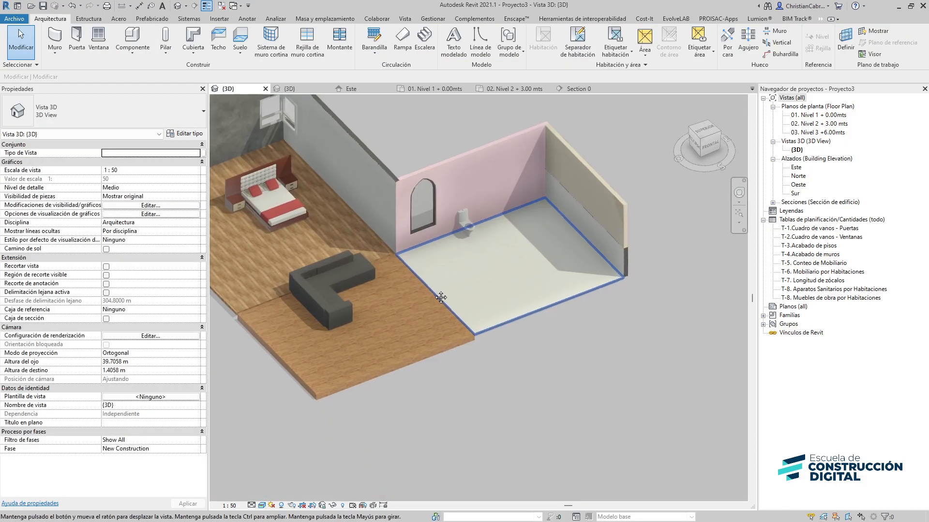
middle_click_drag(559, 385, 576, 428)
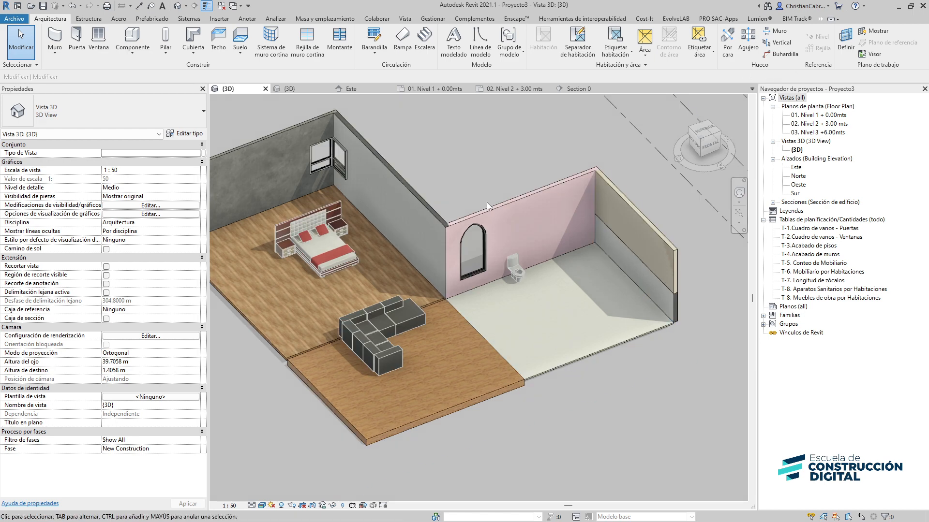
scroll(488, 207, "down", 5)
middle_click_drag(403, 259, 476, 396, "shift")
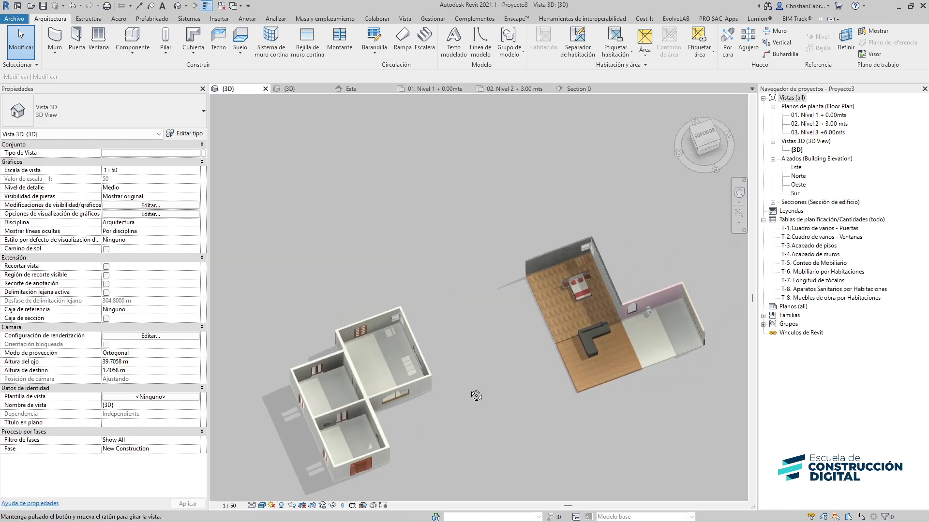
middle_click_drag(419, 359, 414, 298)
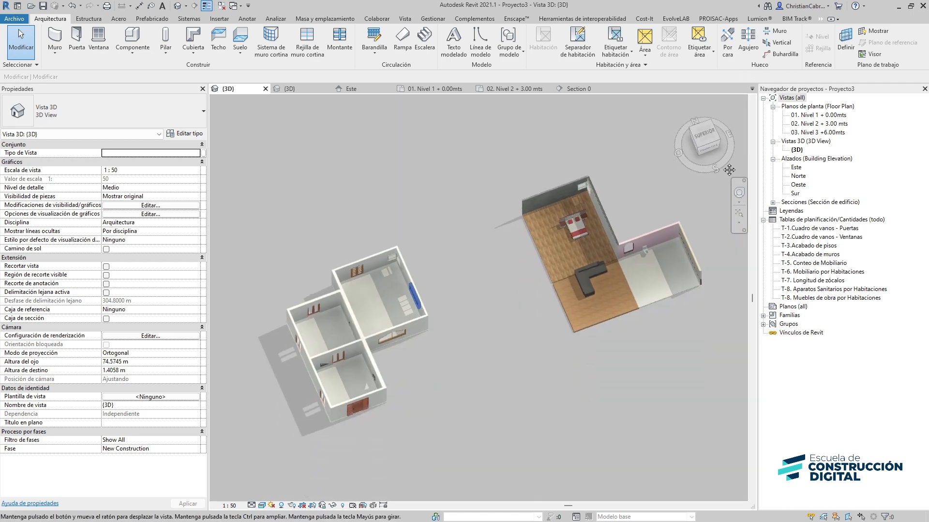
double_click(817, 119)
scroll(321, 198, "down", 5)
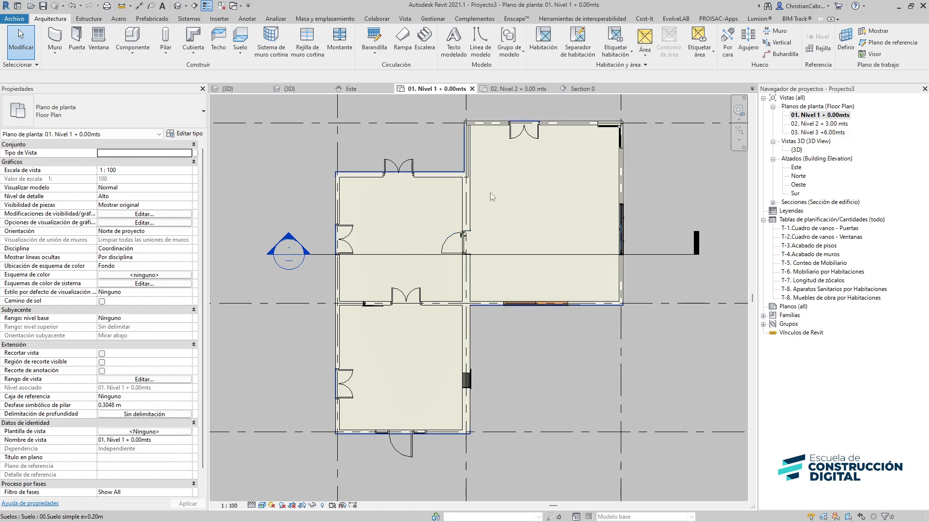
Copy the Mesa comedor rectangular + sillas Tipo 2 dining table and paste it into the house's large room, accepting the duplicate types
left_click(306, 89)
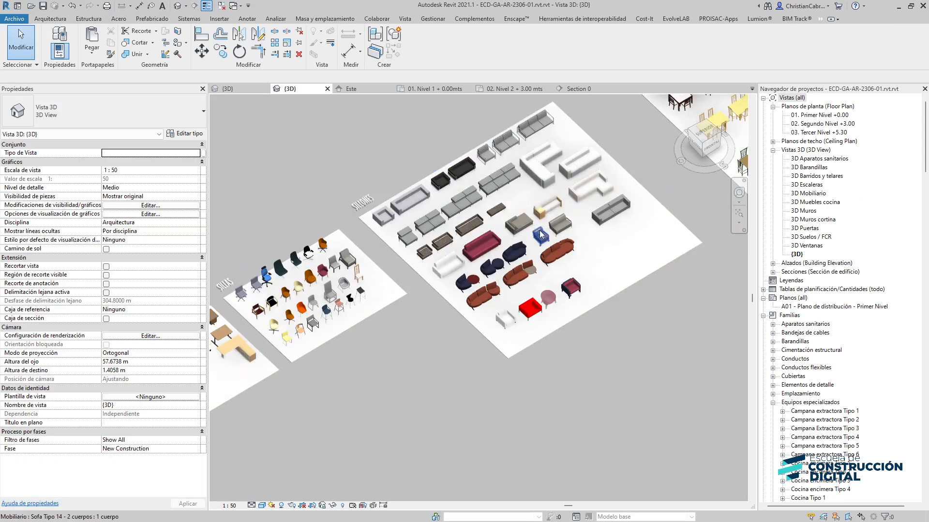
scroll(540, 230, "down", 3)
middle_click_drag(642, 205, 416, 220)
scroll(403, 226, "up", 3)
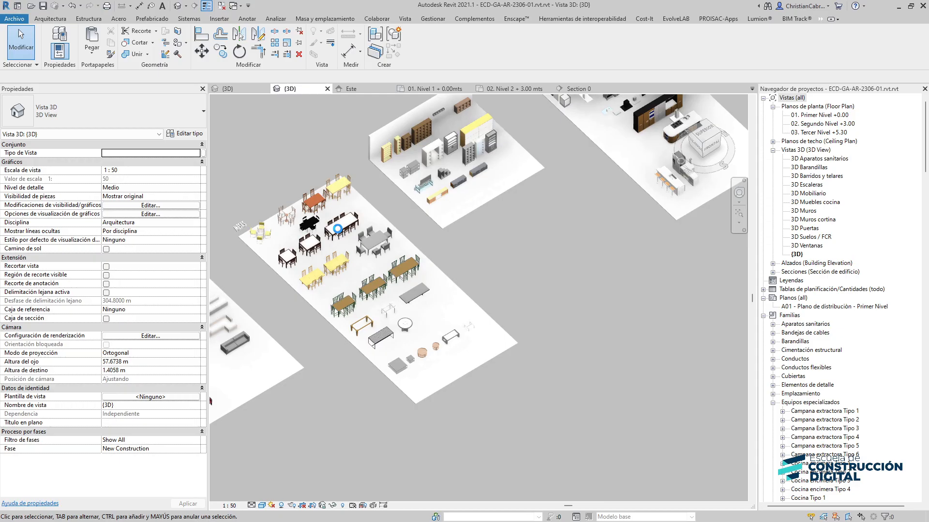
scroll(338, 229, "up", 3)
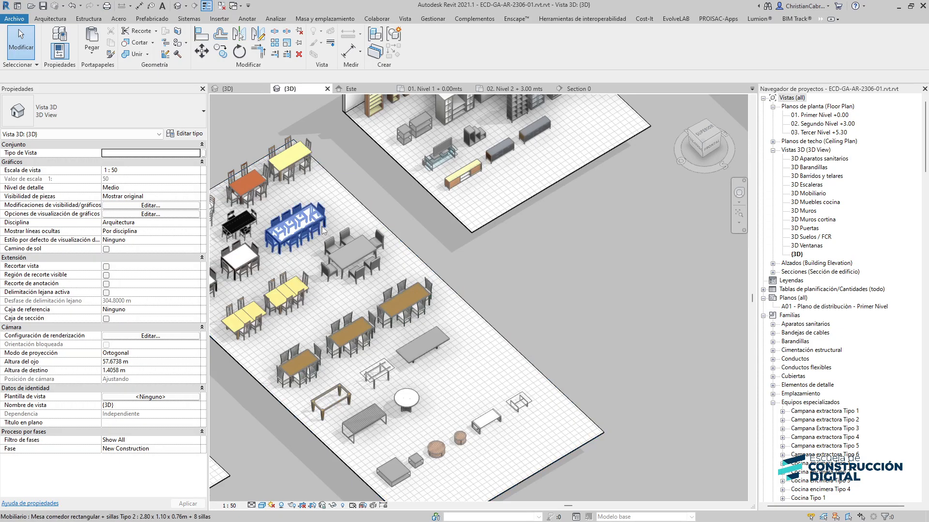
left_click(317, 229)
key("ctrl+Tab")
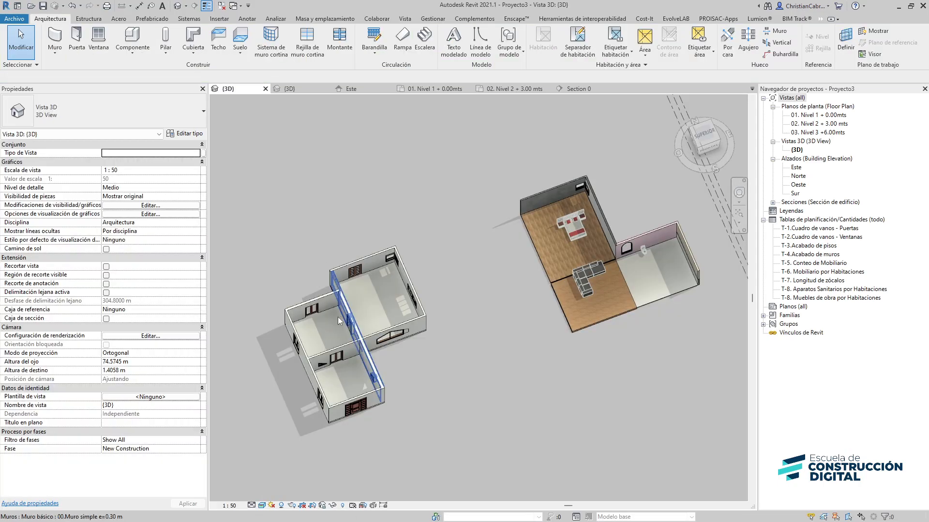
middle_click_drag(338, 317, 361, 307, "shift")
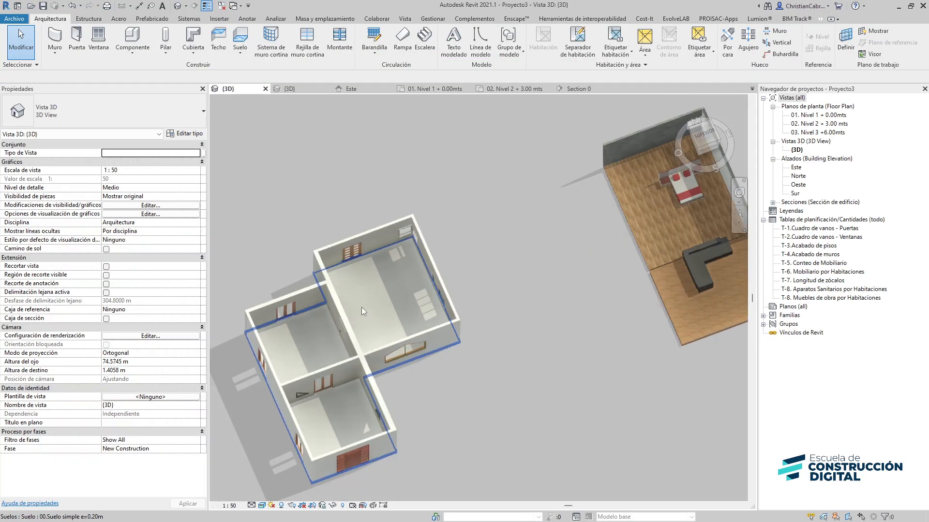
key("ctrl+v")
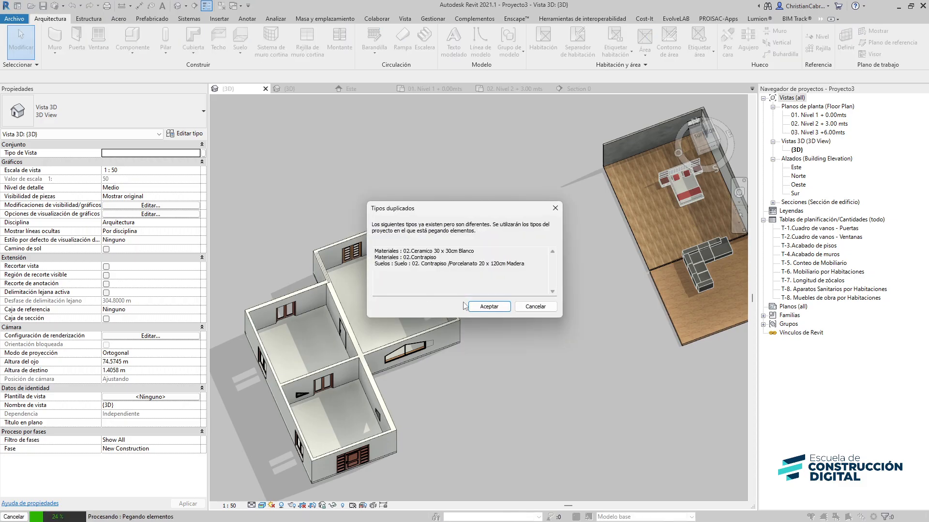
left_click(472, 307)
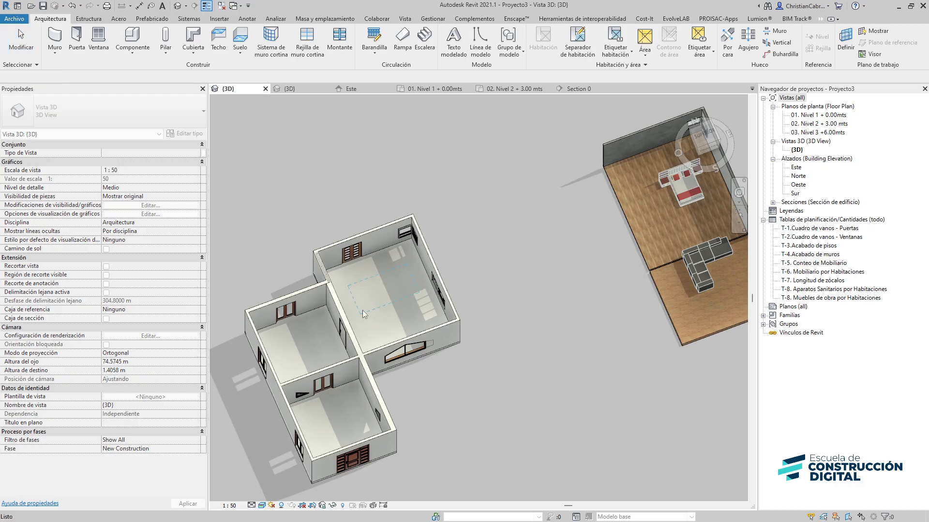
left_click(361, 310)
left_click(498, 296)
Inspect the placed dining table in the 3D view and in the Level 1 floor plan
scroll(385, 270, "up", 3)
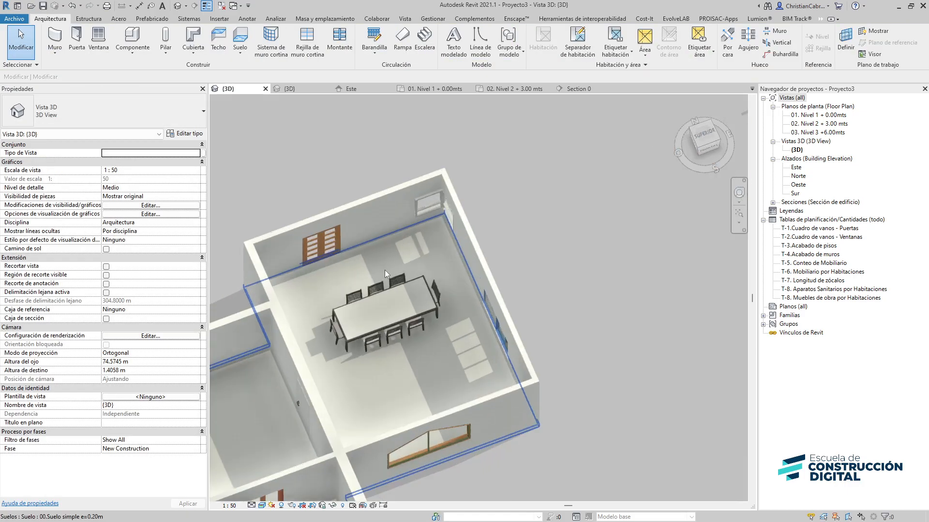
left_click(645, 167)
middle_click_drag(601, 238, 414, 380)
scroll(573, 207, "down", 3)
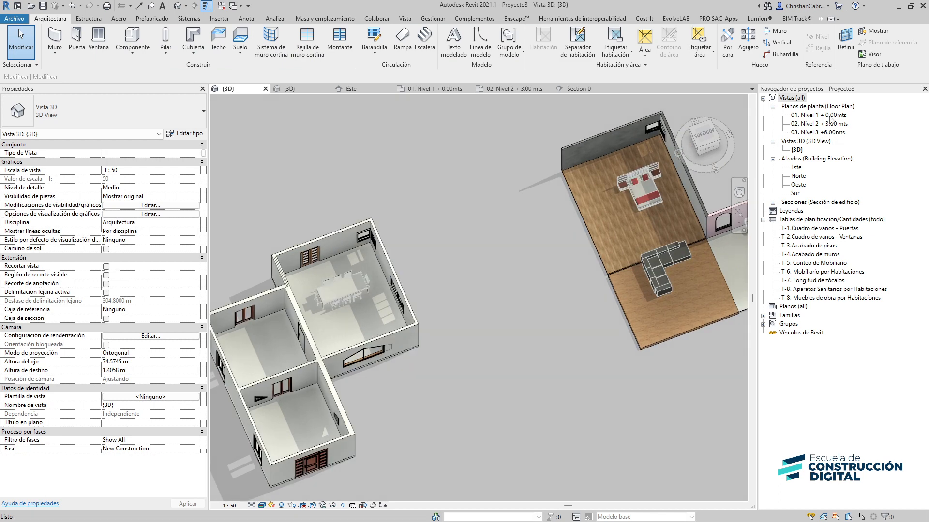
double_click(829, 116)
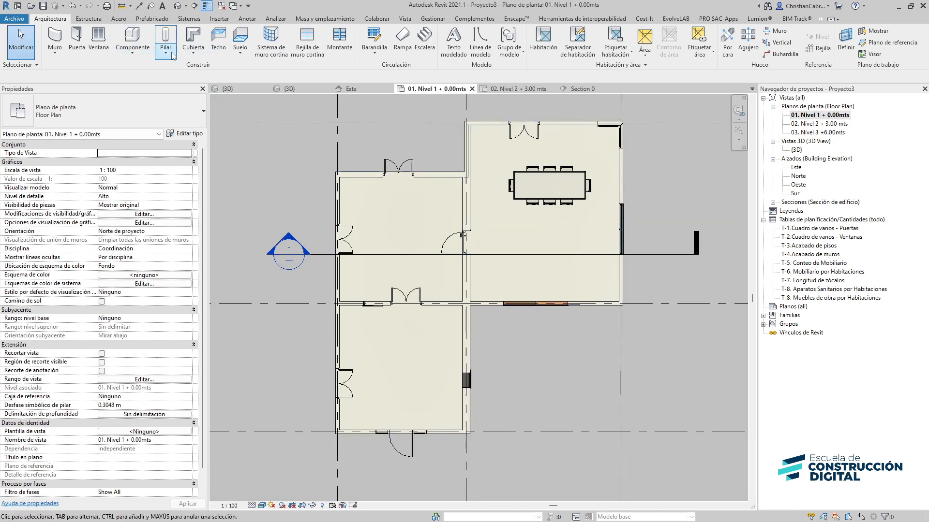
Open the Level 2 floor plan
left_click(836, 132)
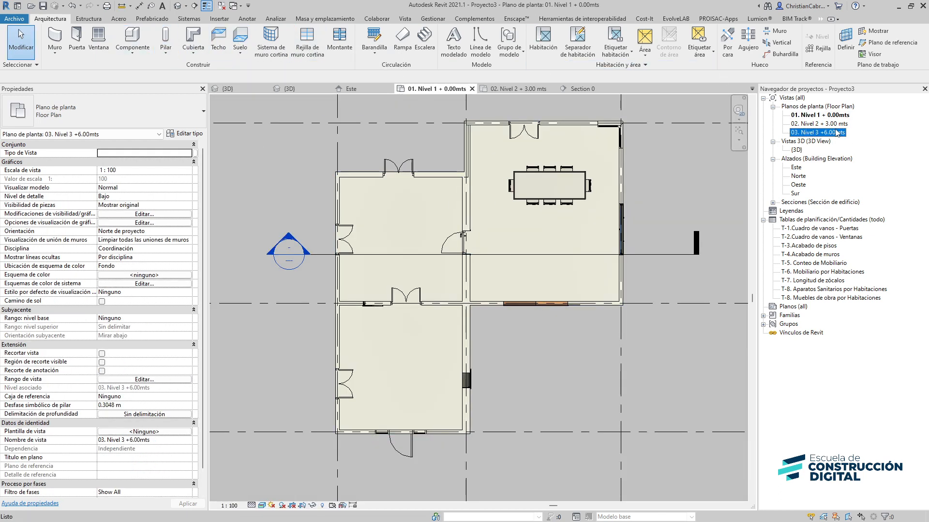
double_click(835, 124)
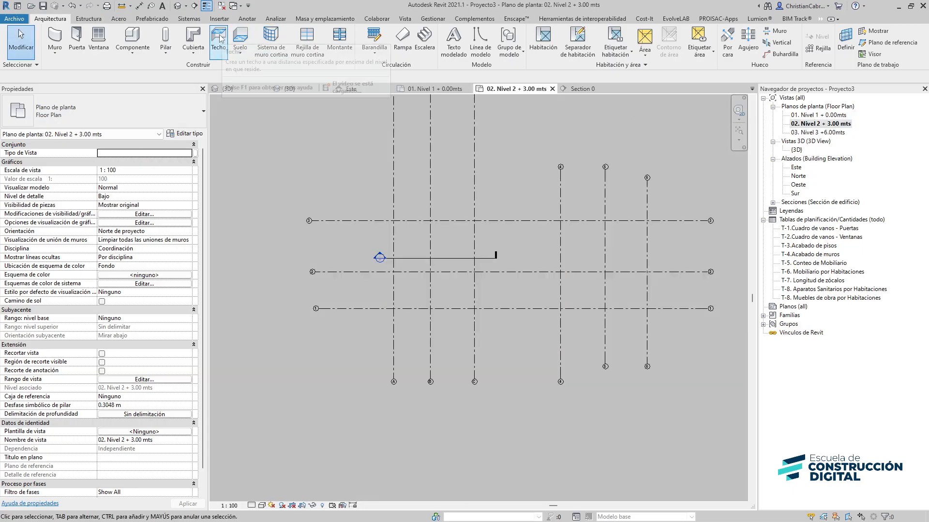
left_click(240, 39)
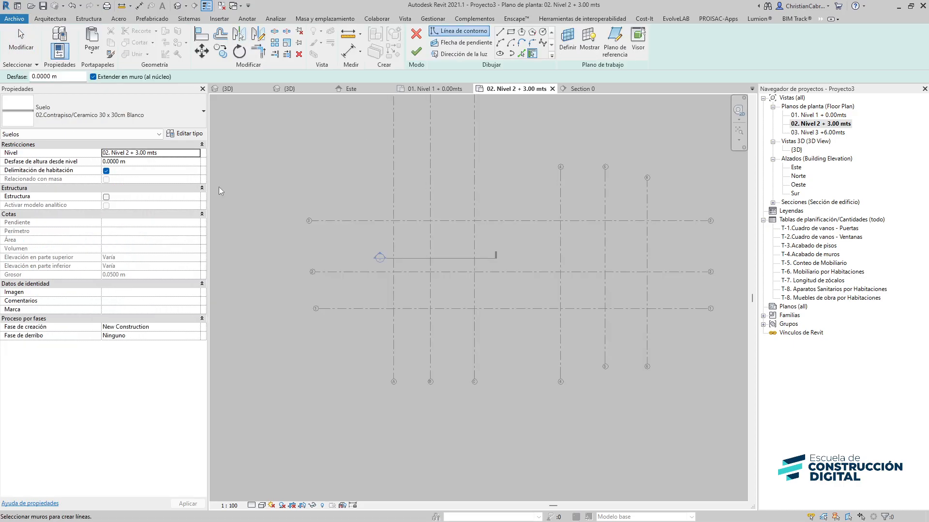
key("Escape")
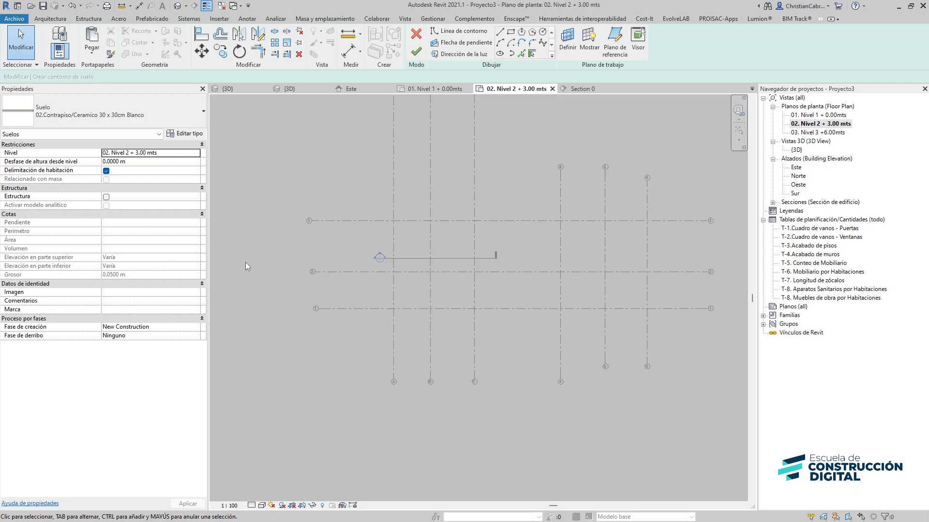
left_click(432, 20)
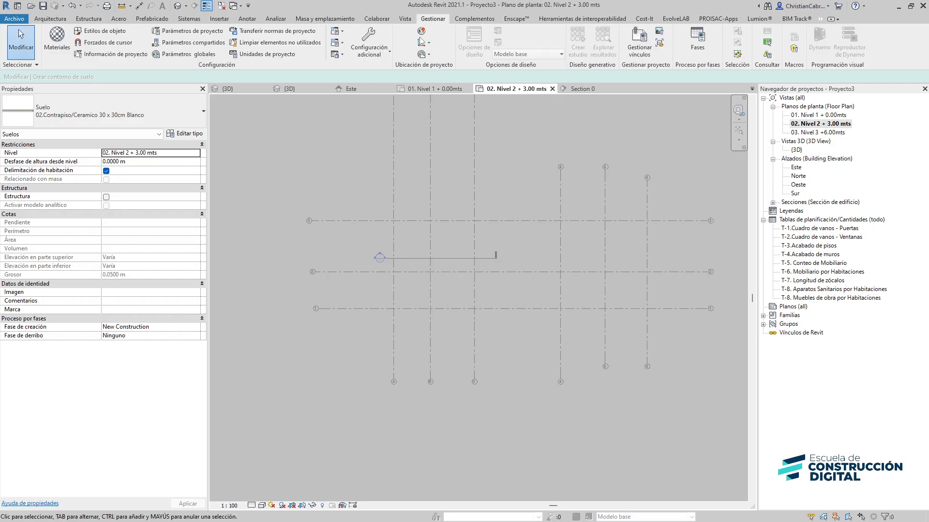
left_click(814, 21)
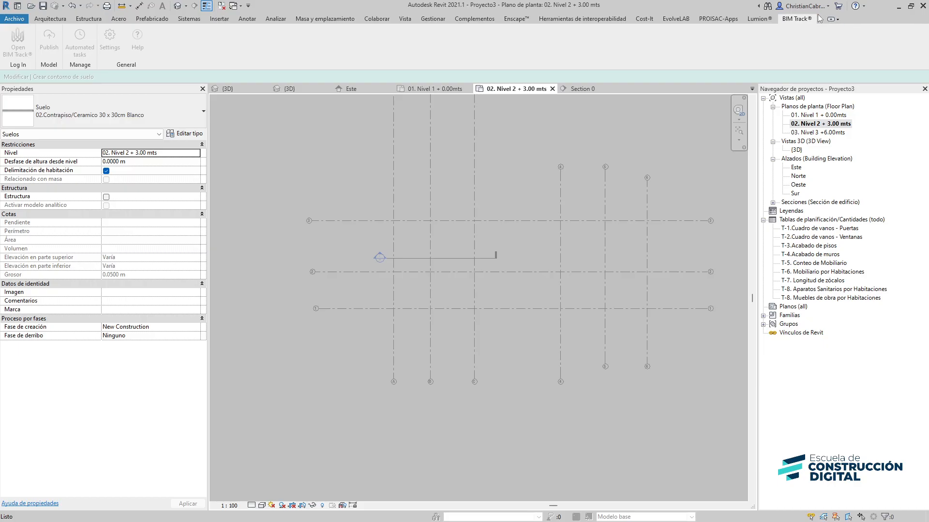
left_click(821, 19)
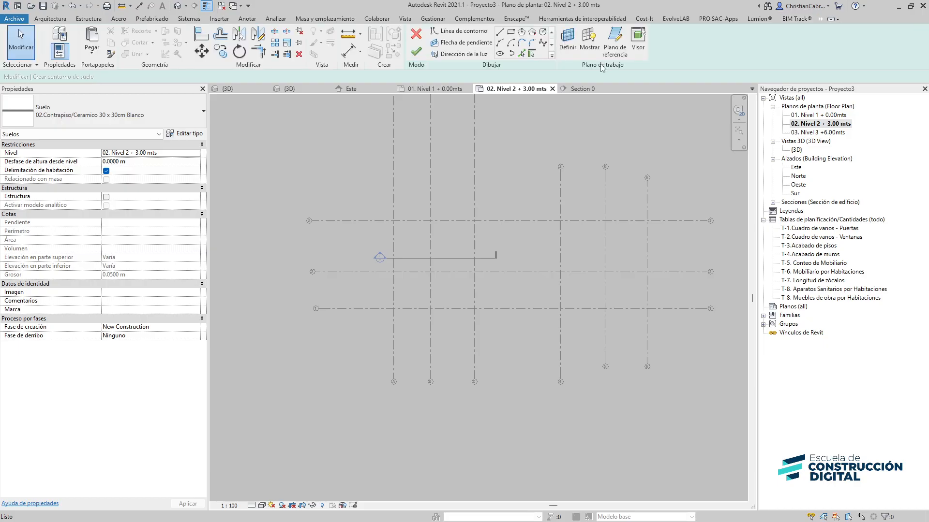
left_click(416, 34)
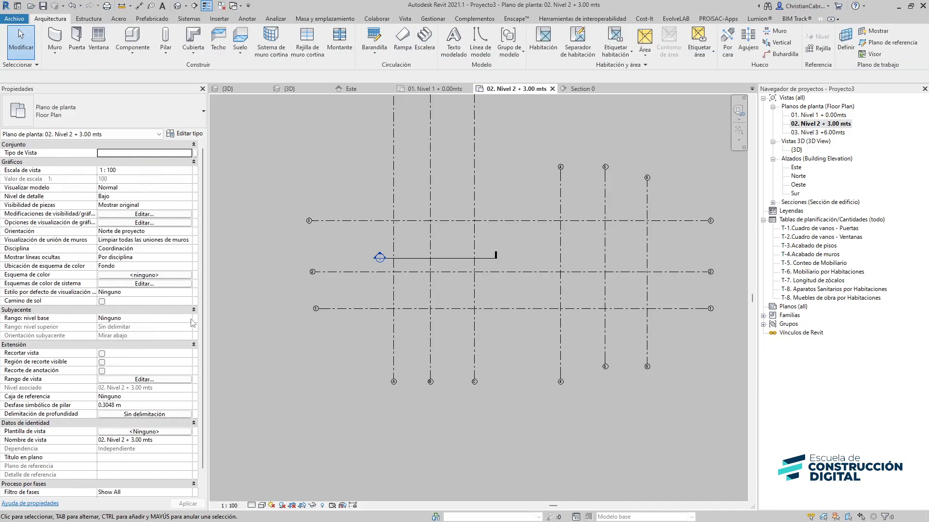
Set the Level 2 plan's underlay base range to Level 1 so the lower floor shows beneath
left_click(192, 321)
left_click(124, 334)
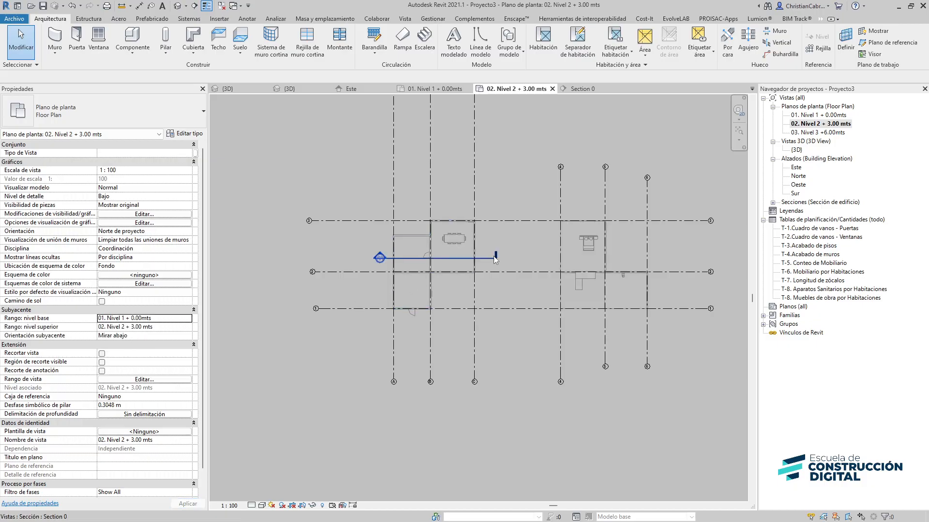
scroll(470, 208, "up", 2)
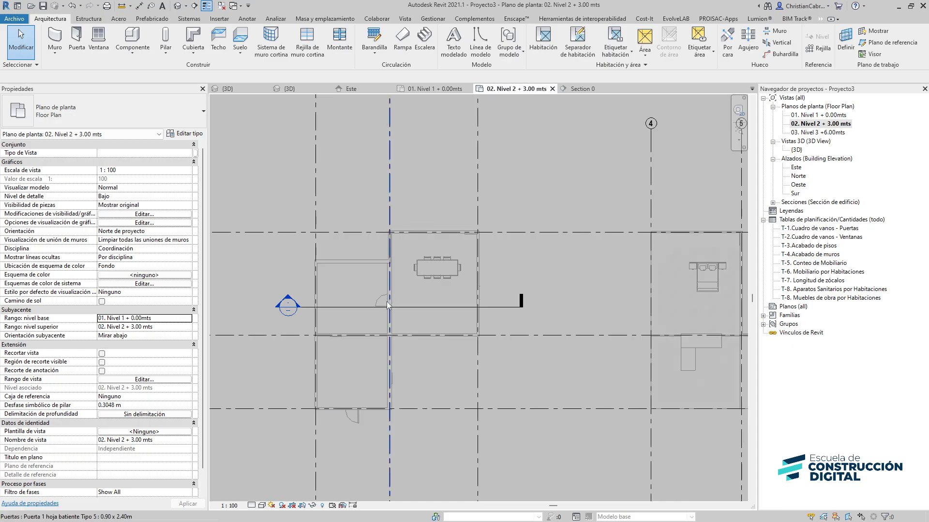
Start a 02.Contrapiso/Ceramico 30 x 30cm Blanco floor on Level 2 and pick the house's outer walls and grid lines as boundary lines
left_click(237, 41)
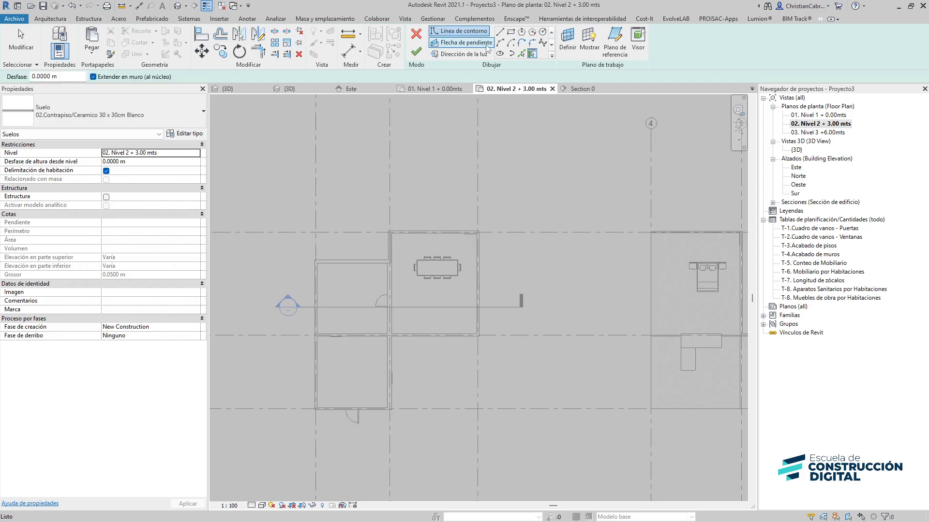
left_click(521, 53)
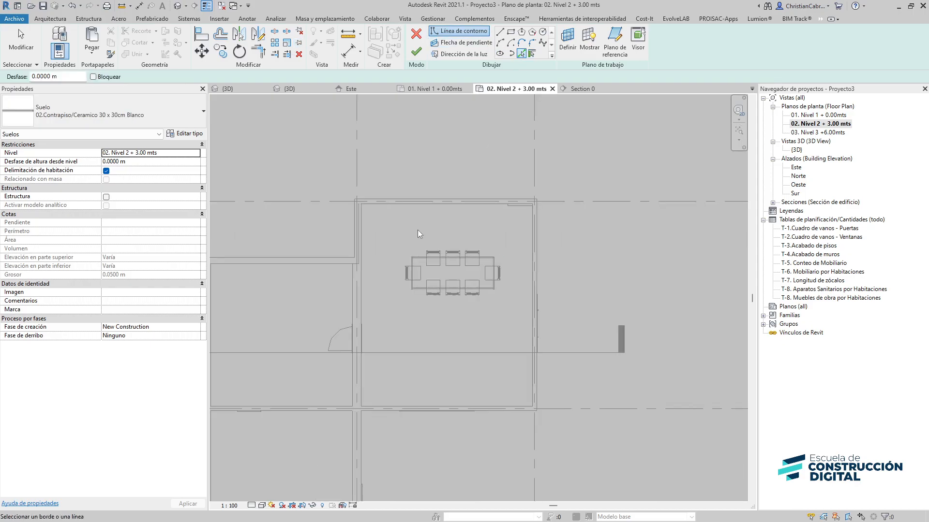
scroll(420, 233, "up", 2)
left_click(416, 198)
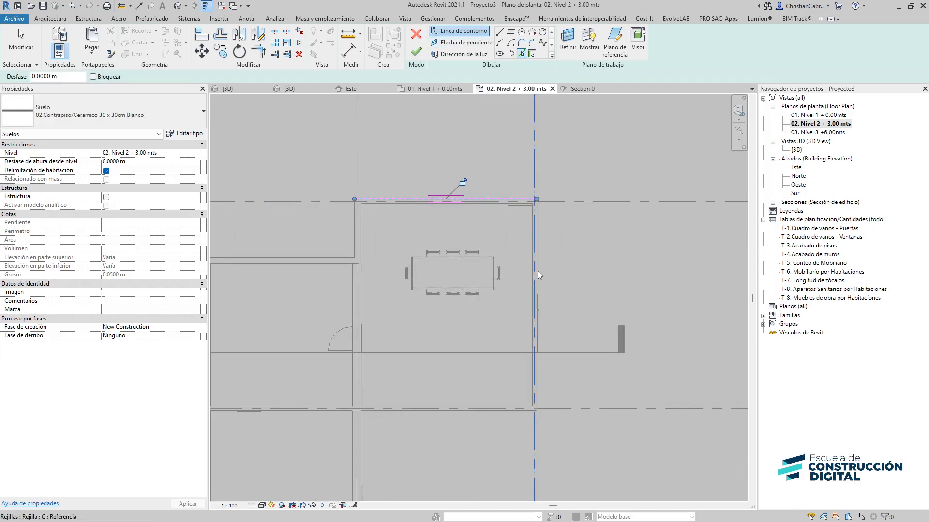
middle_click_drag(538, 285, 620, 207)
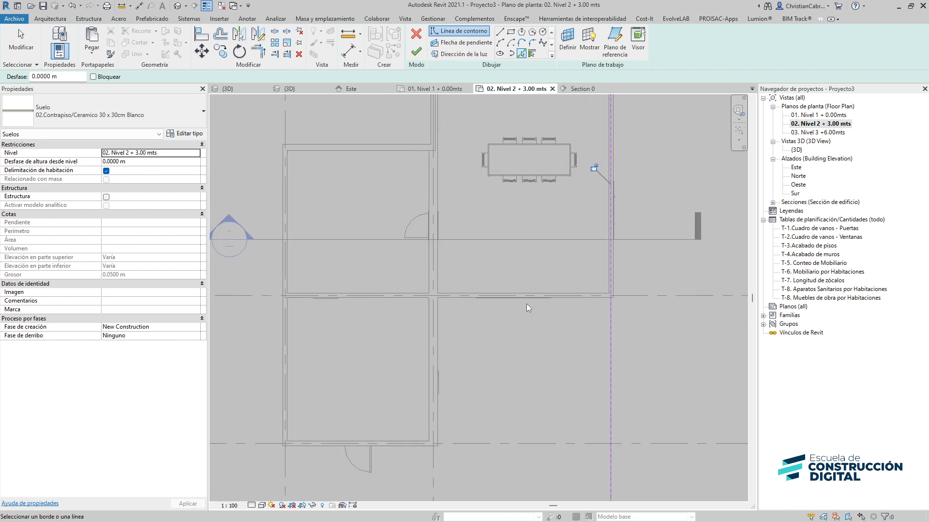
left_click(438, 337)
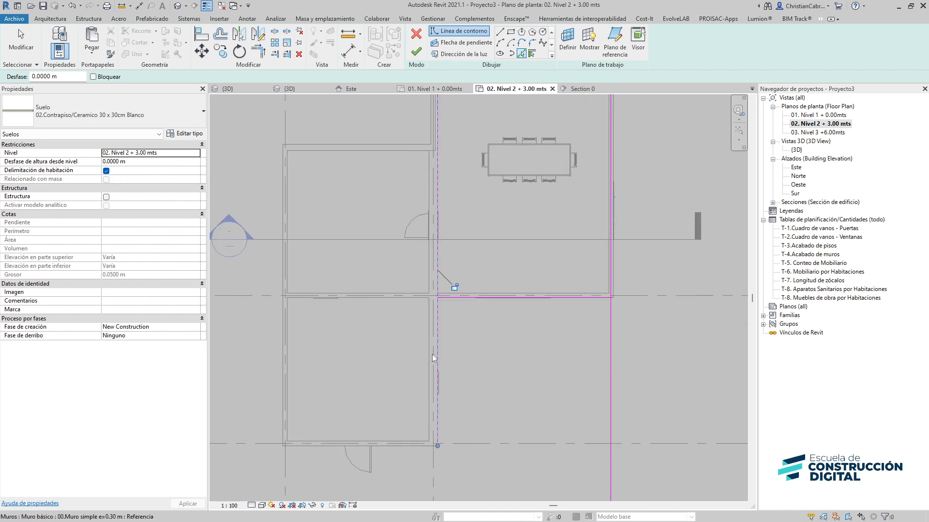
left_click(398, 447)
left_click(282, 382)
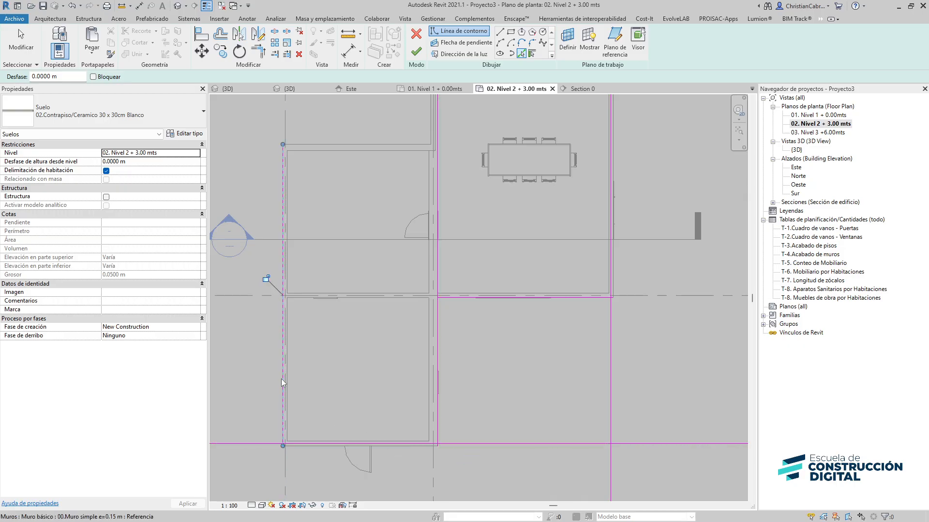
middle_click_drag(392, 298, 342, 429)
left_click(338, 273)
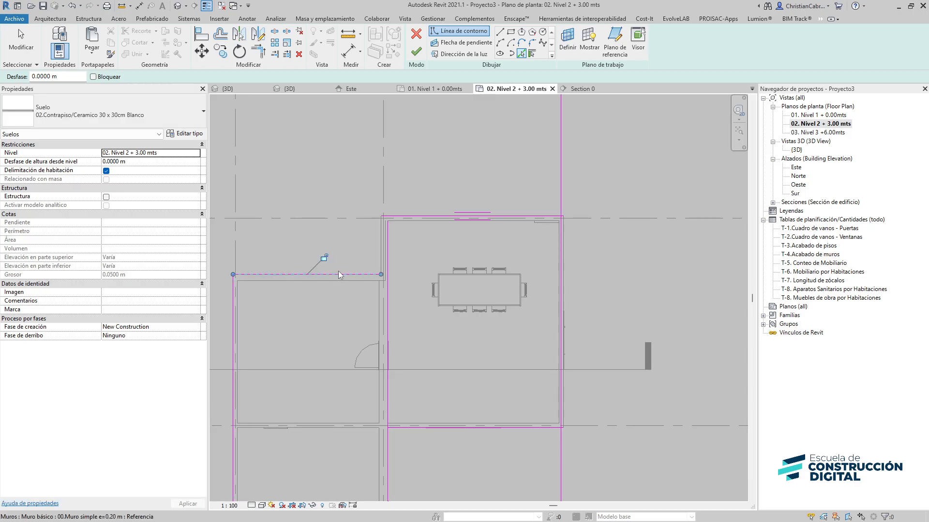
left_click(380, 240)
key("Escape")
Trim two crossing boundary lines into a corner with Trim/Extend to Corner and try to finish the floor sketch
middle_click_drag(403, 315, 382, 204)
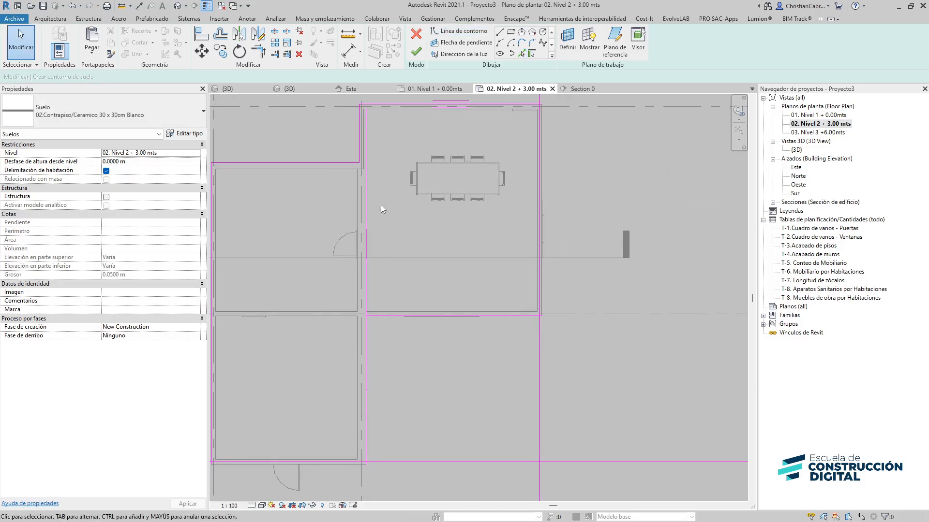
key("t")
key("r")
left_click(365, 330)
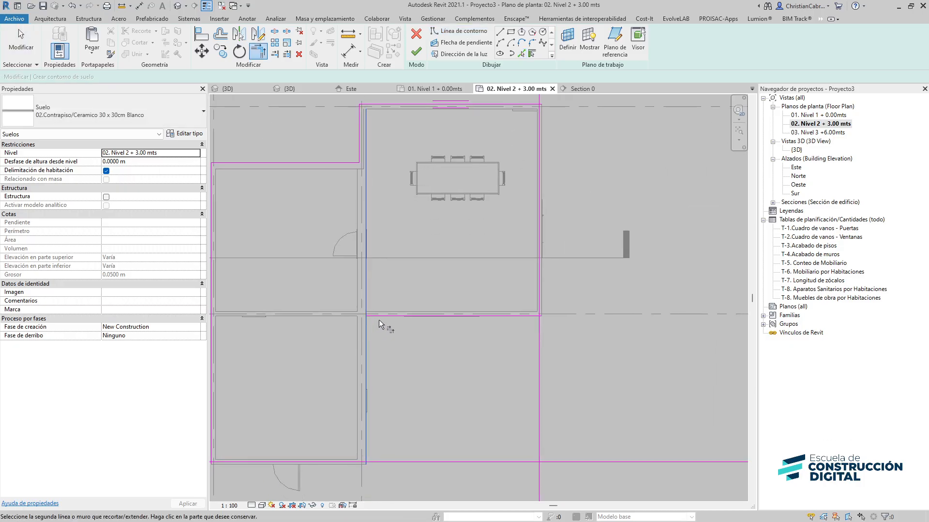
left_click(378, 319)
left_click(416, 52)
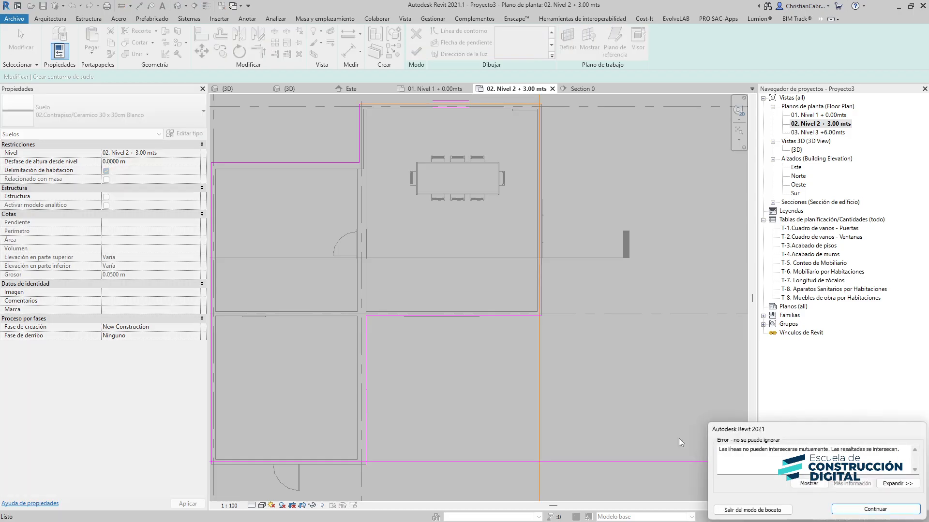
left_click(875, 509)
Trim the boundary corners around the inner step of the outline and try finishing the floor sketch again
middle_click_drag(402, 225, 348, 307)
key("t")
key("r")
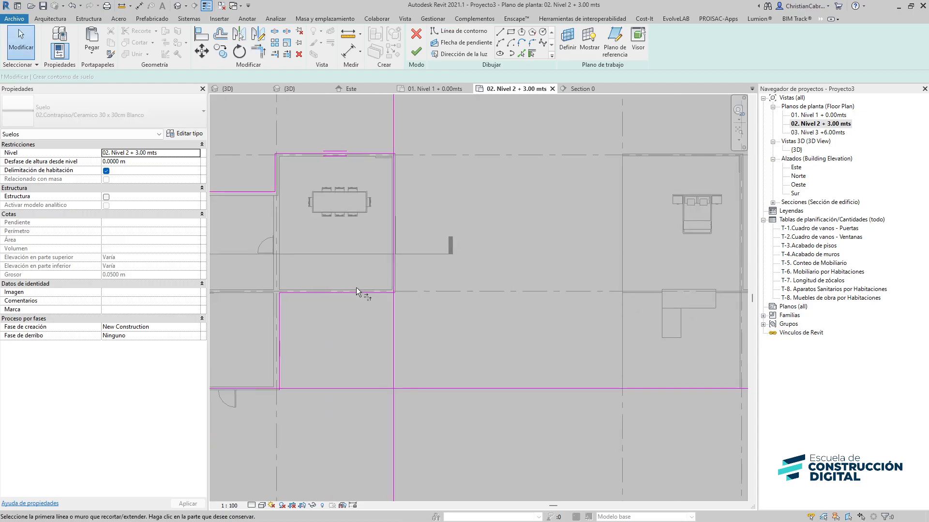
left_click(364, 293)
left_click(394, 265)
left_click(278, 370)
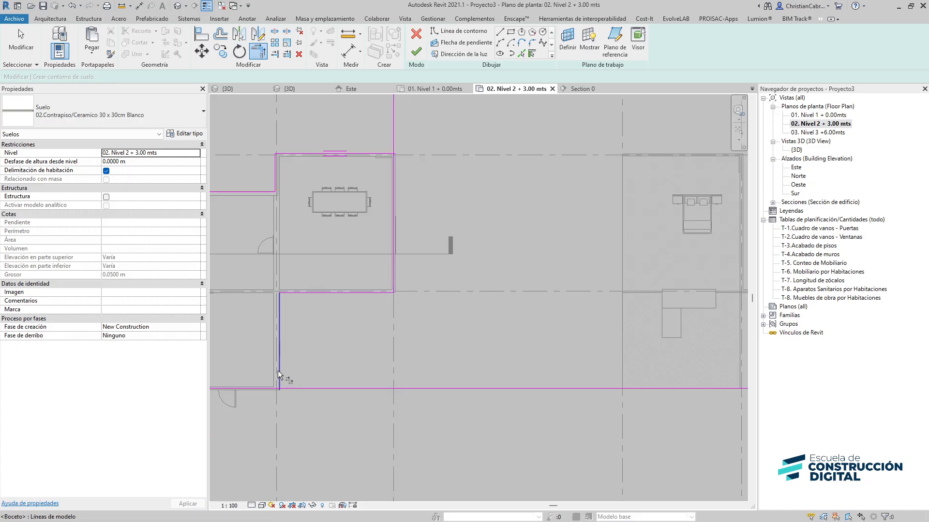
left_click(273, 390)
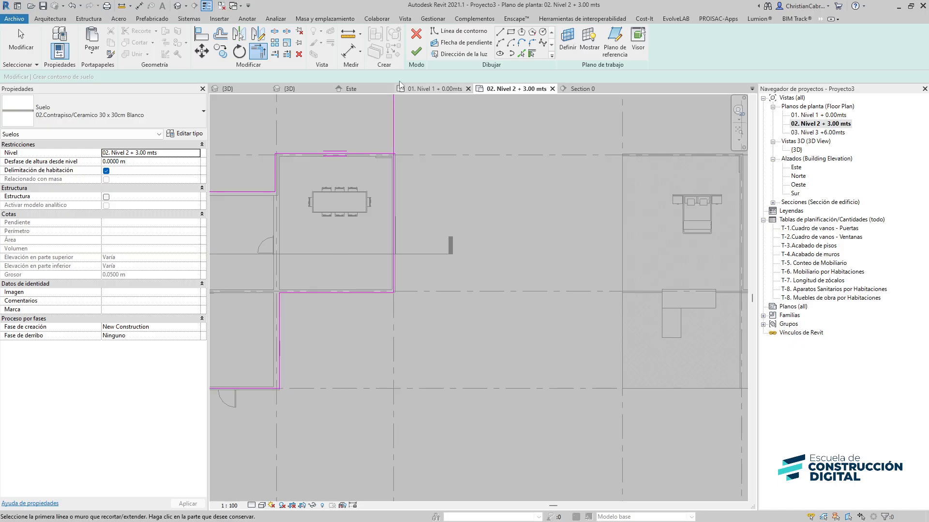
left_click(416, 51)
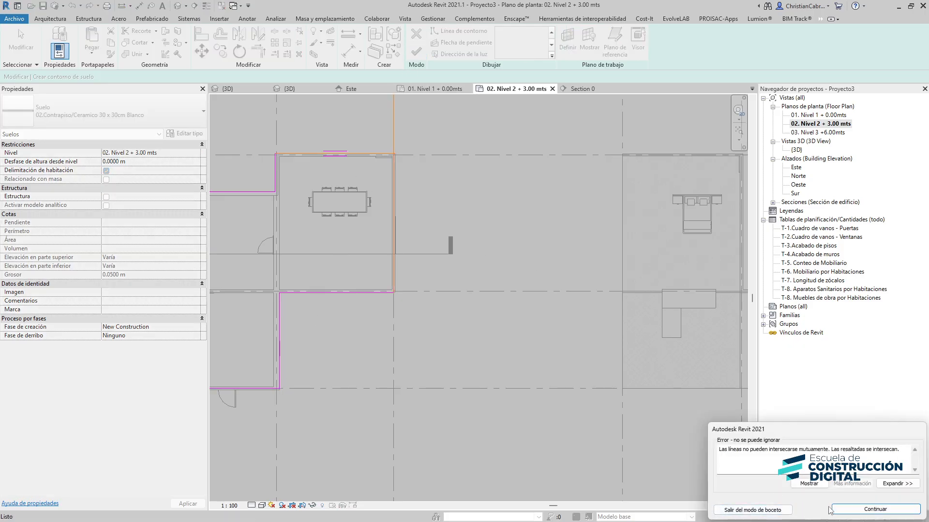
left_click(831, 509)
Trim the boundary lines at the upper right corner of the dining room and try finishing the sketch again
scroll(510, 361, "up", 2)
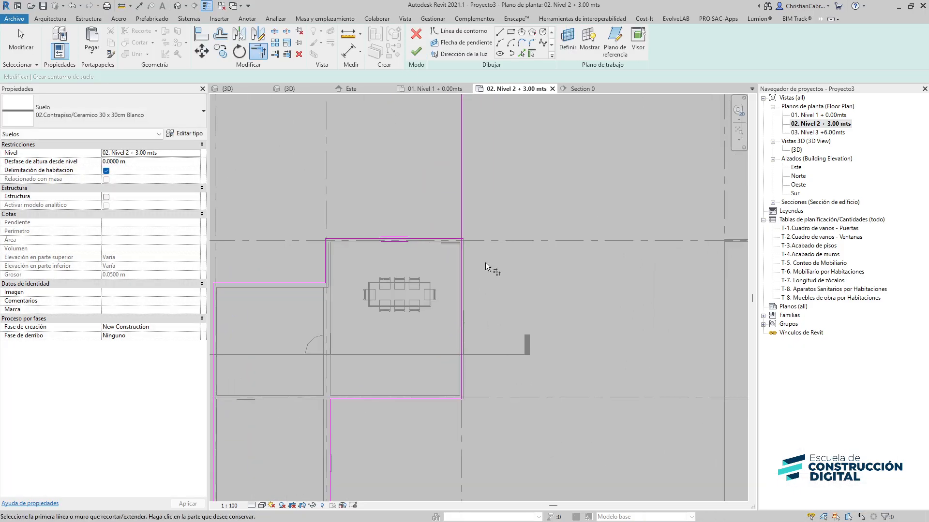
scroll(445, 228, "up", 2)
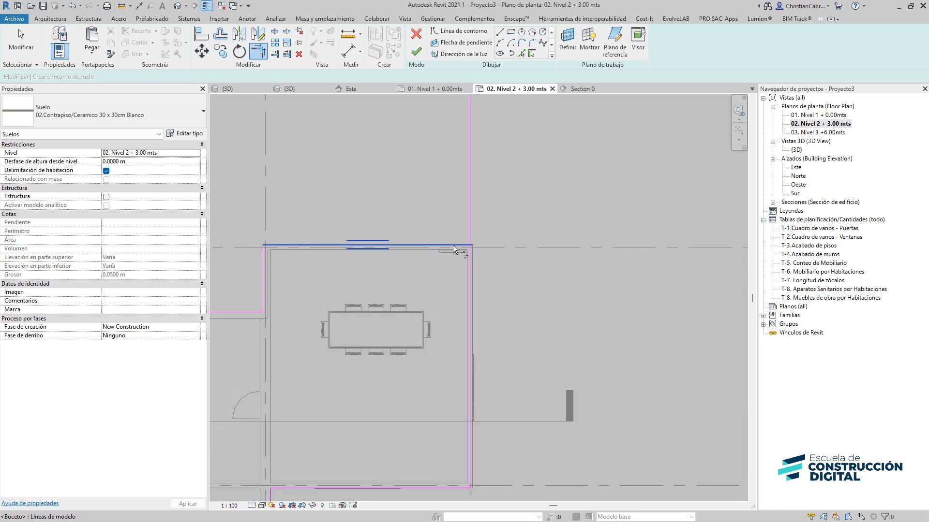
left_click(453, 245)
left_click(469, 265)
left_click(416, 51)
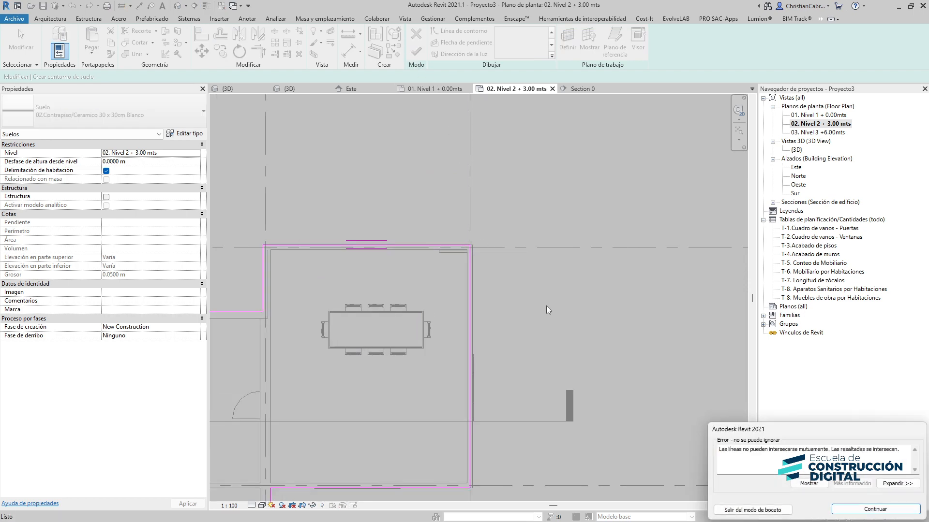
left_click(876, 511)
Trim the bottom left boundary corner, finish the floor, and choose not to attach the walls to it
scroll(553, 383, "down", 2)
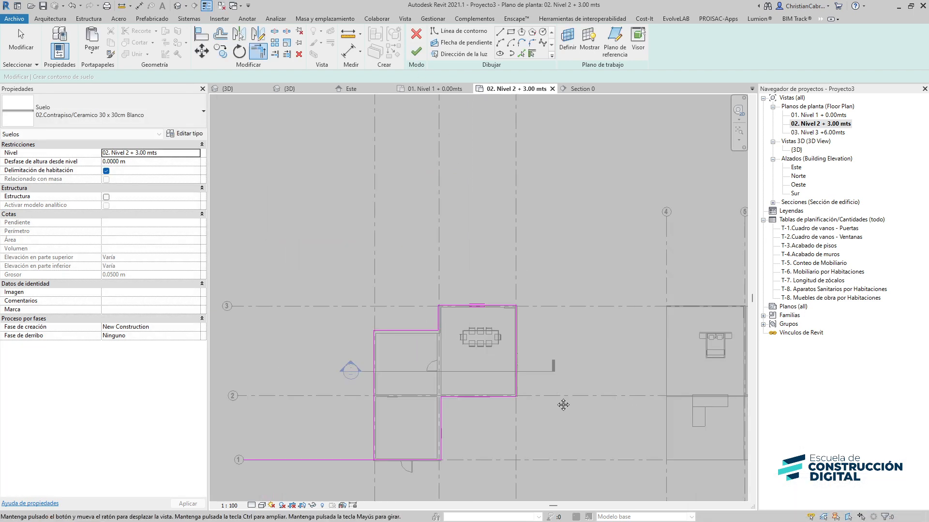
middle_click_drag(564, 404, 557, 340)
scroll(411, 400, "up", 3)
scroll(310, 404, "up", 1)
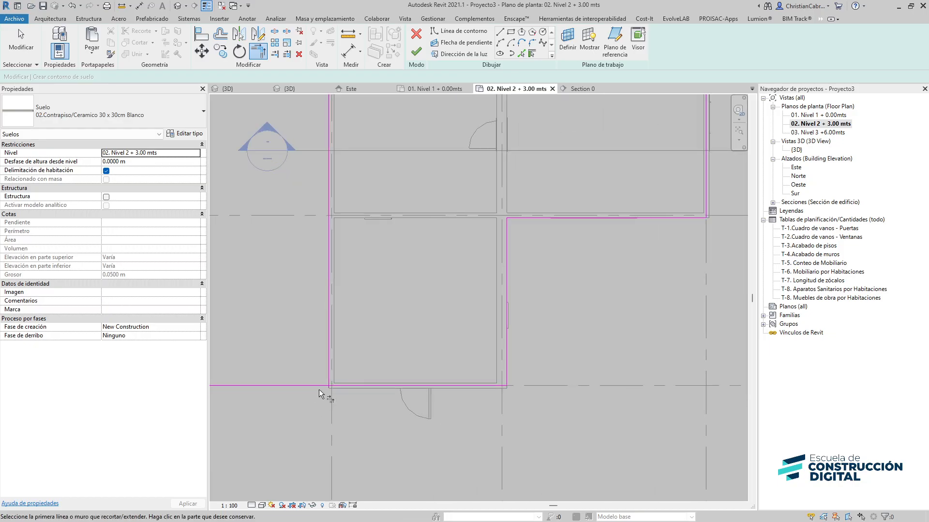
left_click(326, 365)
left_click(335, 386)
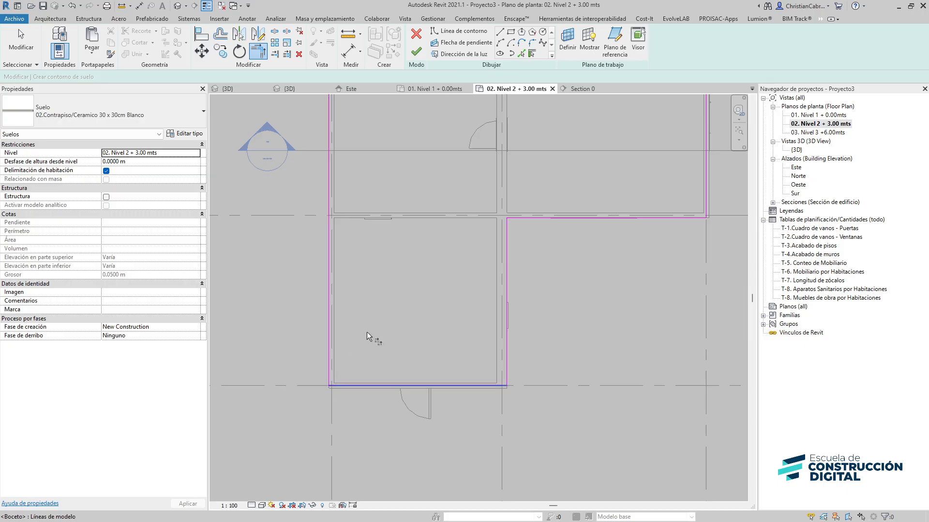
left_click(415, 52)
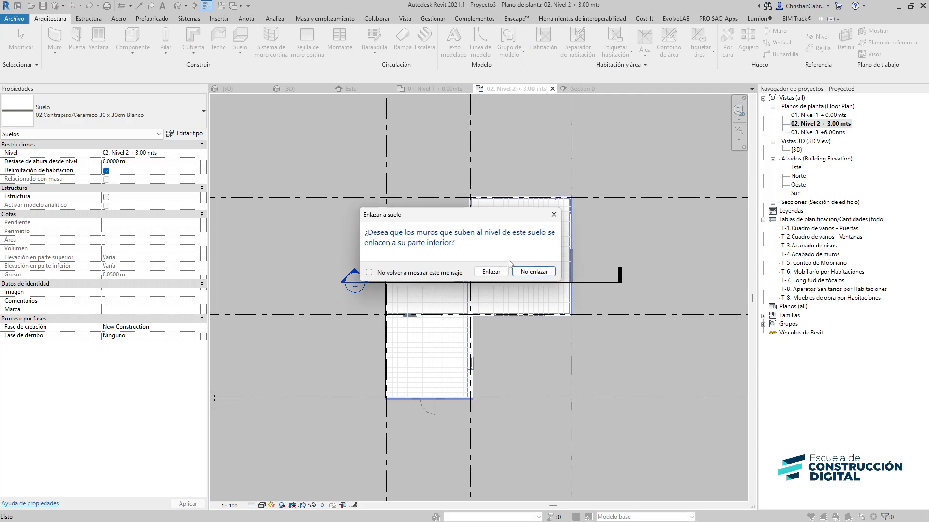
left_click(533, 272)
Select the new Level 2 floor and change its floor type from the type list
scroll(494, 228, "up", 3)
middle_click_drag(562, 300, 533, 399)
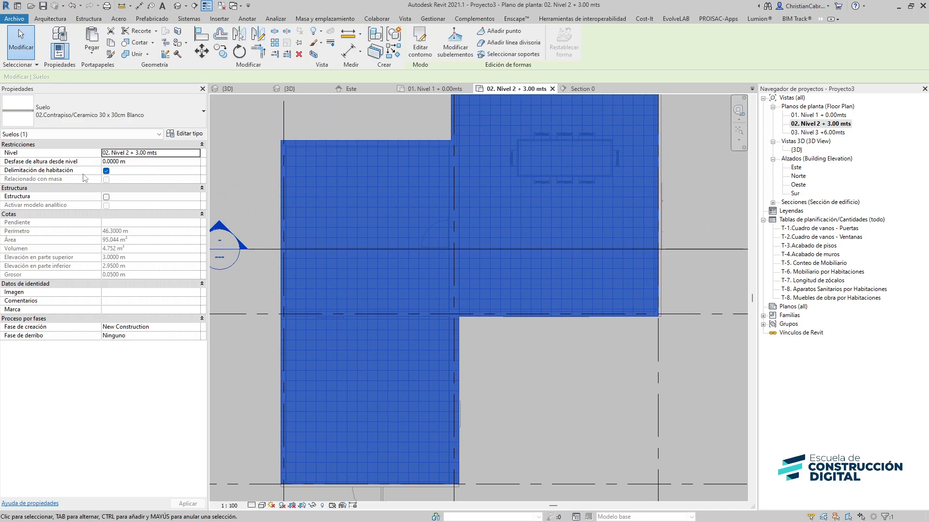
left_click(97, 120)
scroll(97, 223, "up", 5)
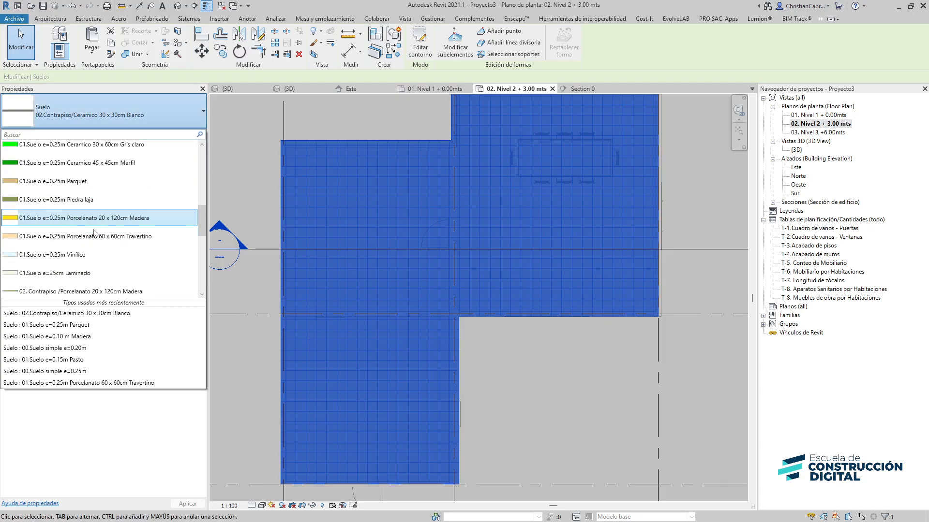
scroll(95, 233, "up", 5)
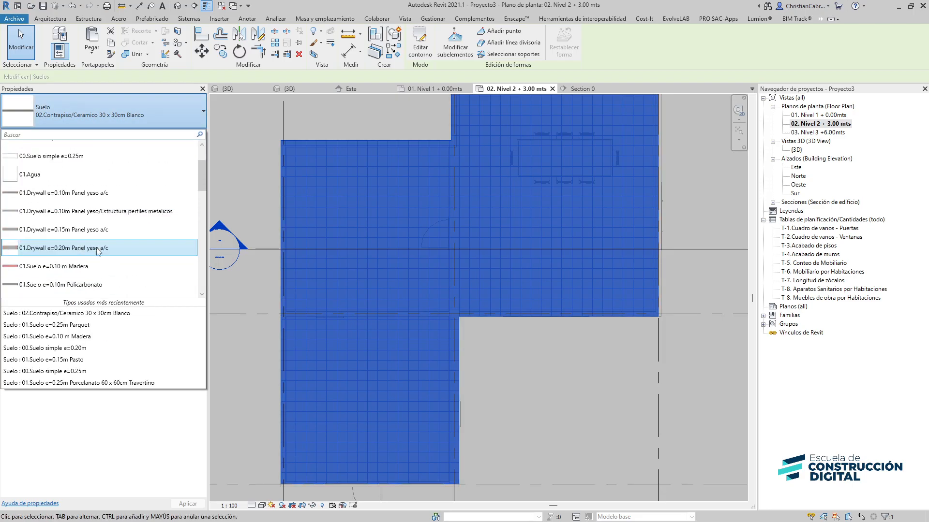
scroll(97, 250, "up", 5)
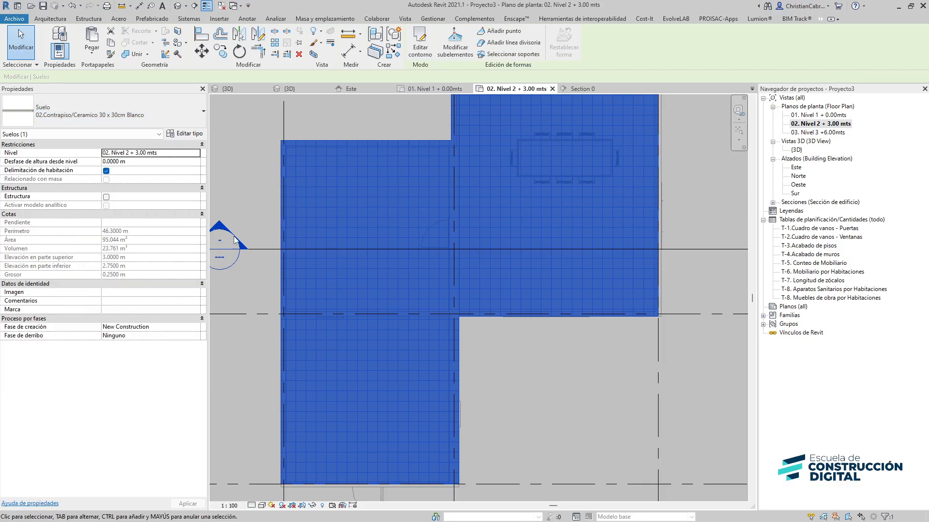
Open the Section 0 section view and apply the AQ_Anteproyecto blanco_corte view template to it
key("Escape")
left_click(177, 6)
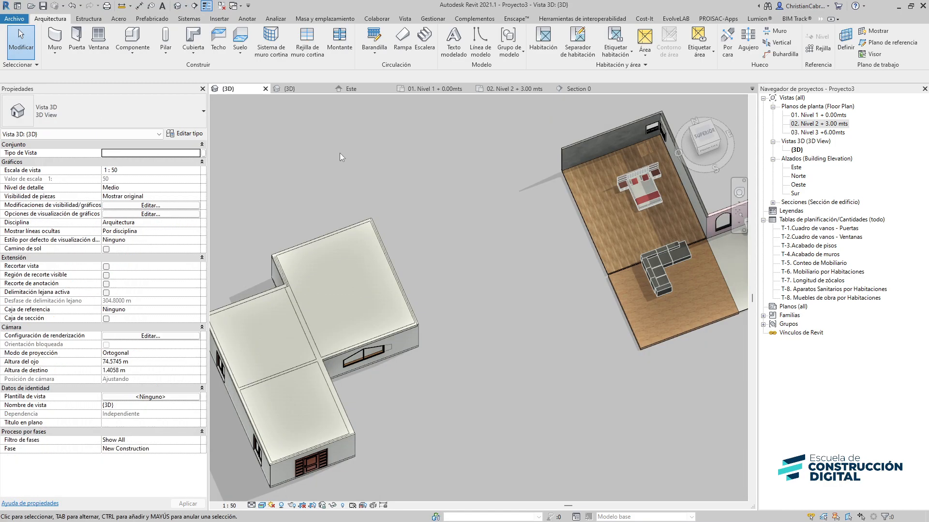
scroll(448, 317, "down", 3)
left_click(727, 148)
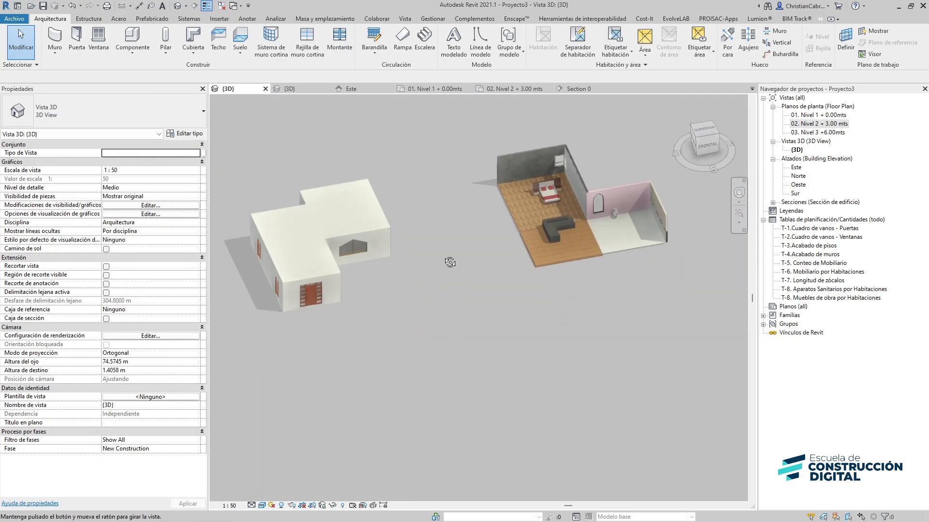
double_click(808, 202)
double_click(804, 211)
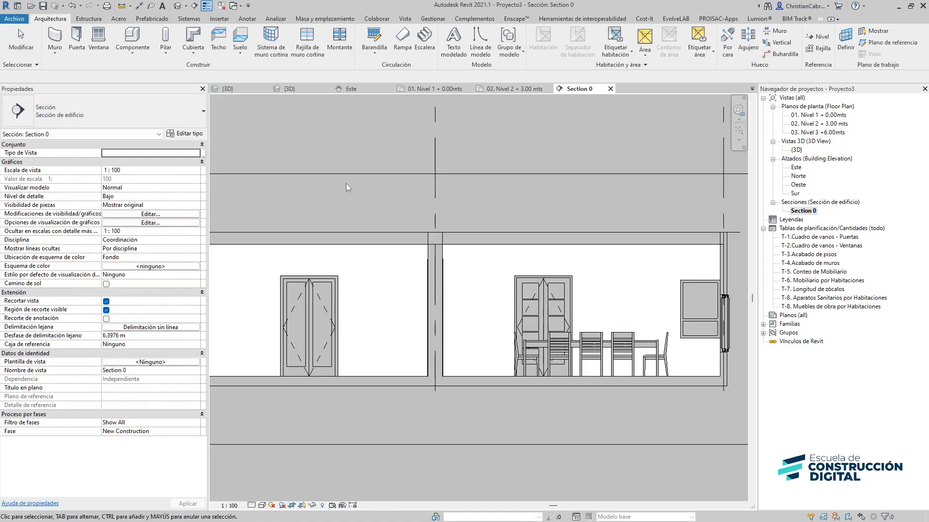
middle_click_drag(516, 236, 440, 194)
scroll(549, 198, "down", 1)
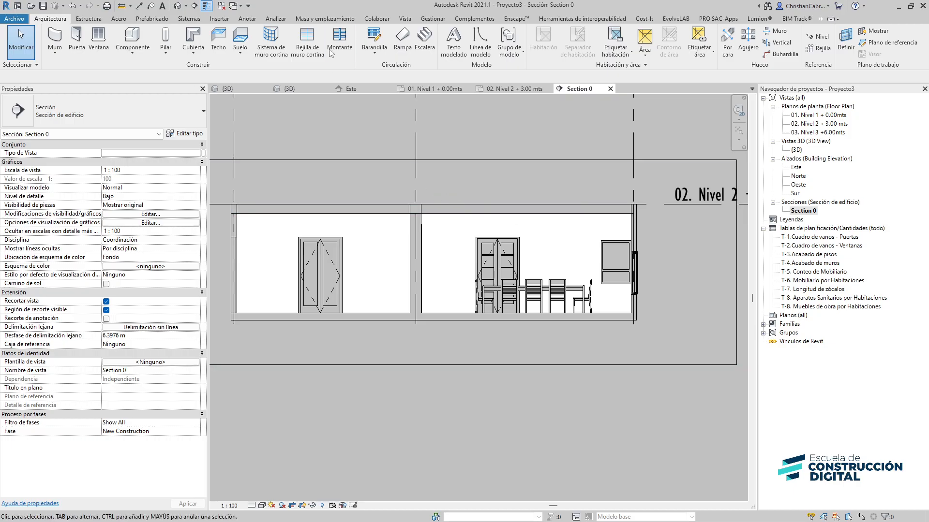
left_click(404, 20)
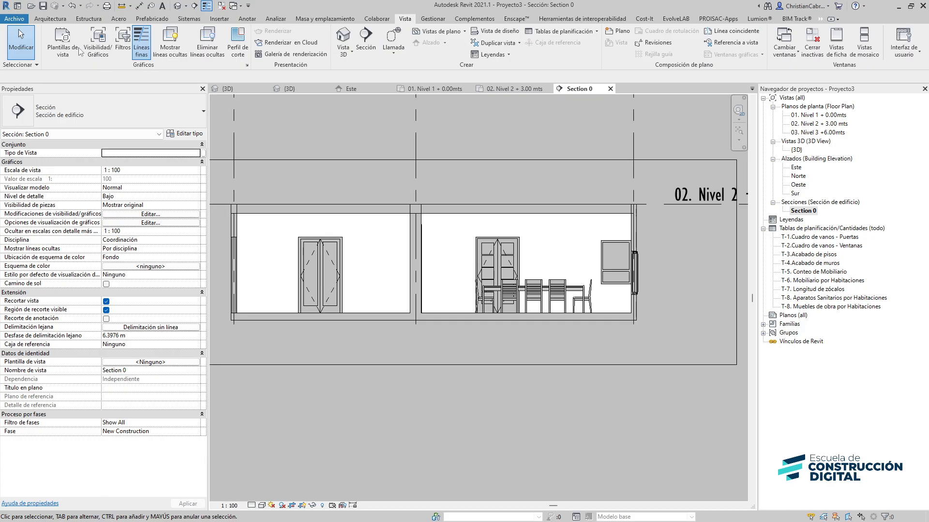
left_click(58, 46)
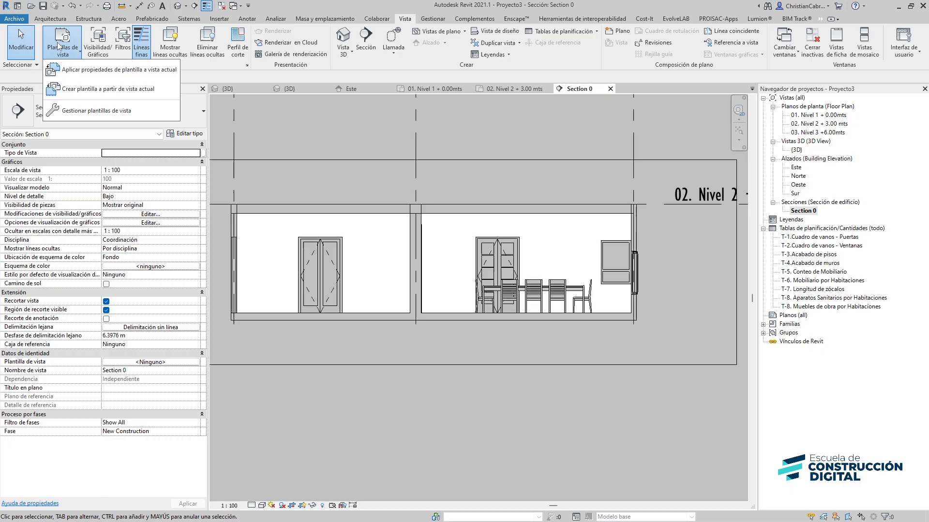
left_click(64, 69)
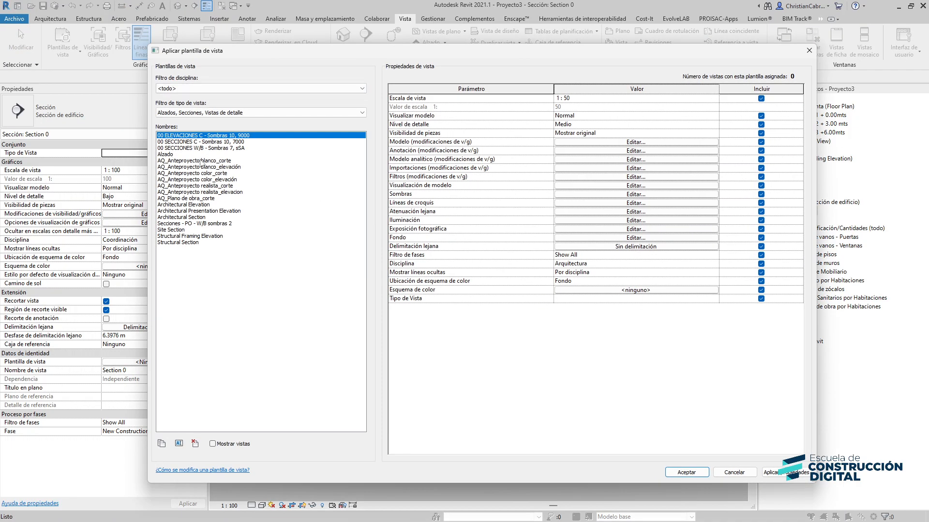
left_click(201, 161)
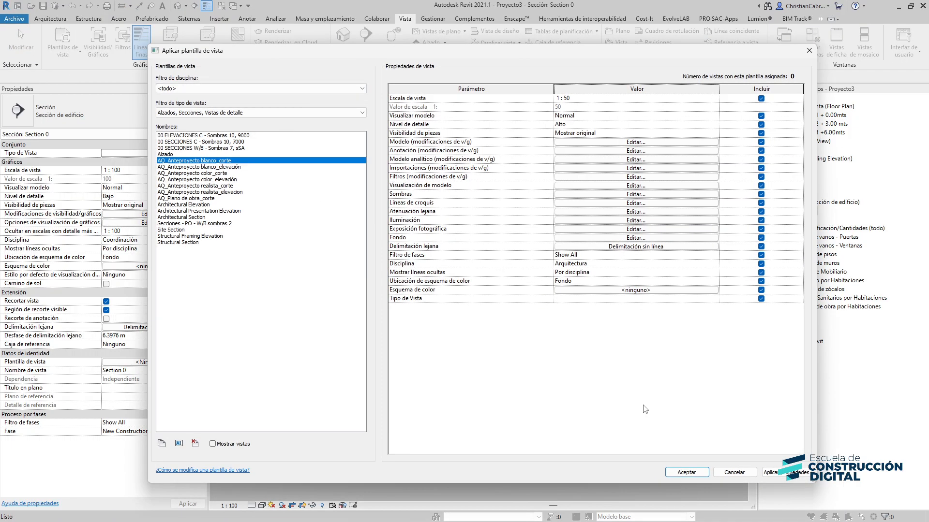
left_click(688, 474)
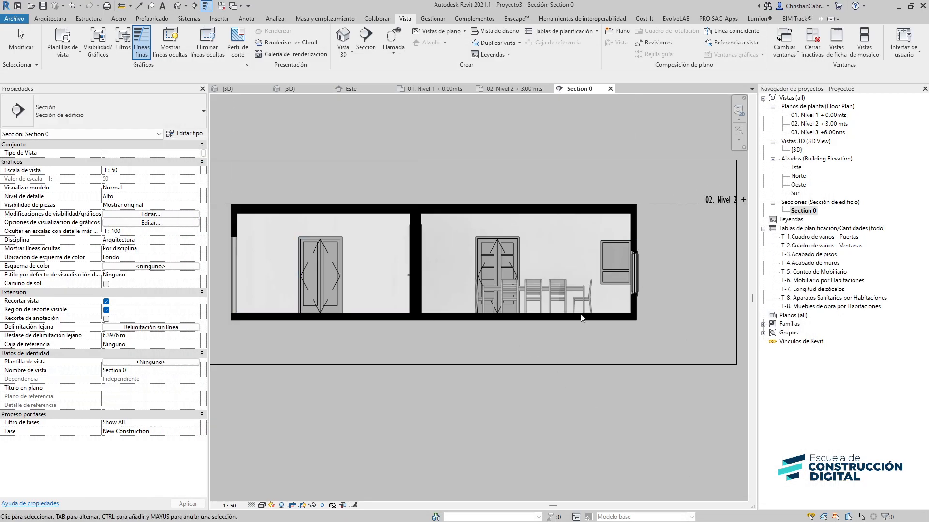
Tag the interior wall in the section by category and reposition its tag and leader over the left room
left_click(246, 19)
left_click(476, 41)
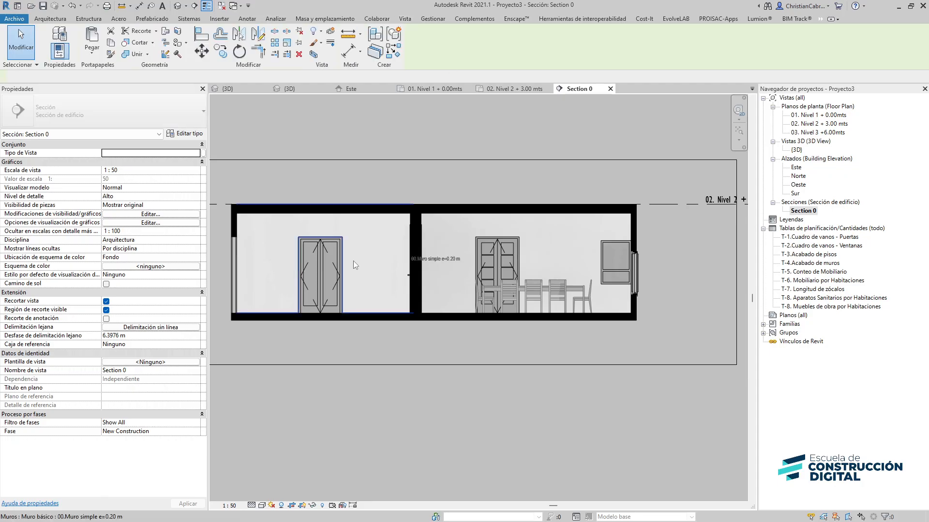
scroll(357, 262, "up", 3)
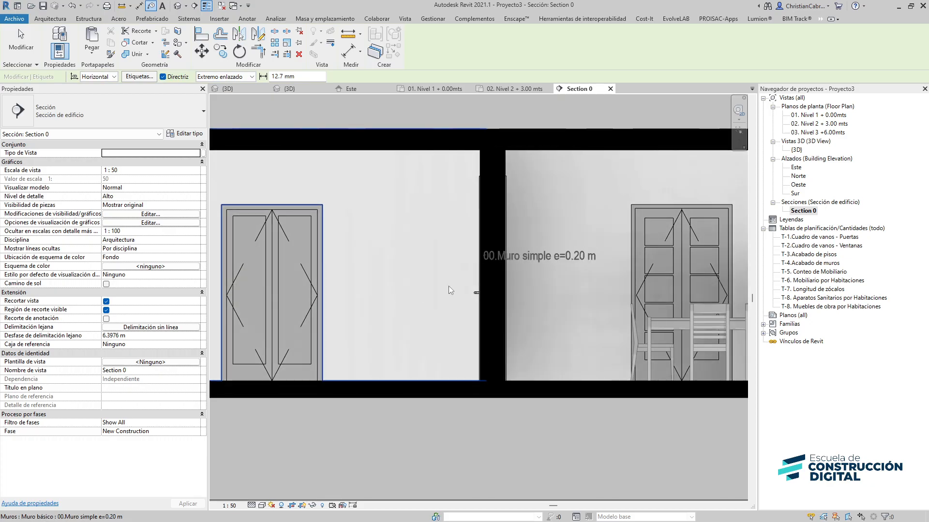
left_click(478, 281)
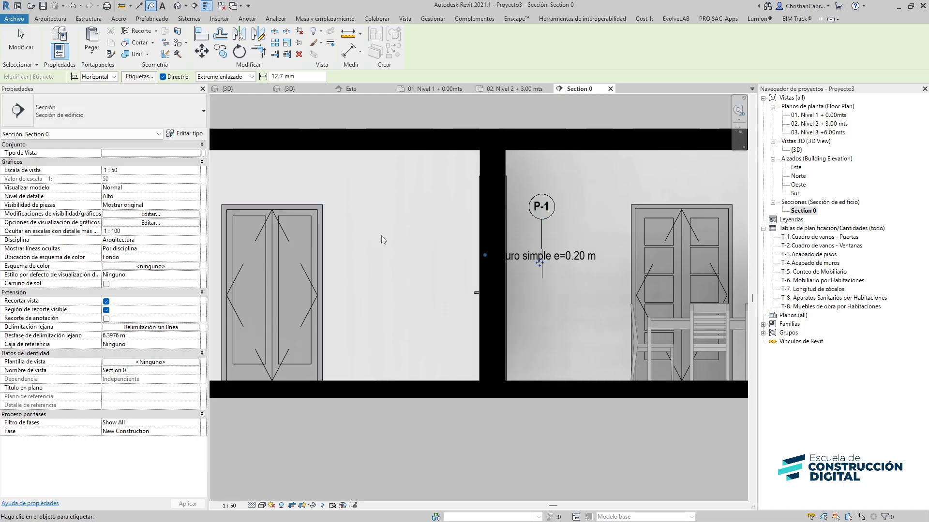
left_click_drag(487, 254, 381, 248)
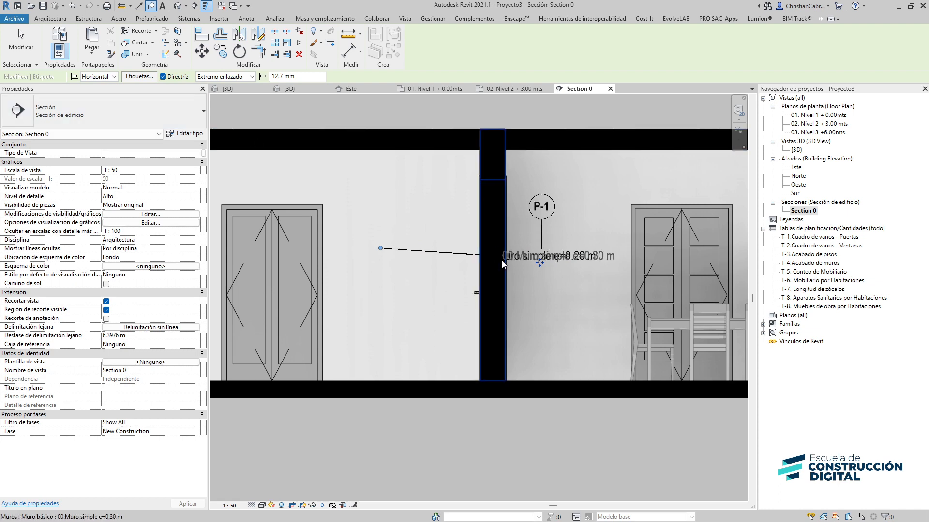
left_click_drag(539, 264, 408, 308)
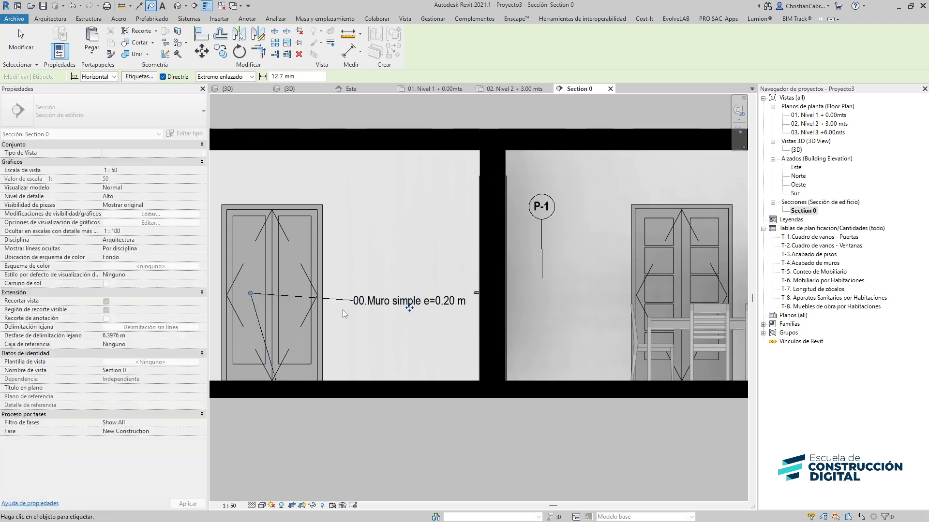
left_click_drag(250, 294, 329, 300)
Tag the dining room door in the section and move its tag higher
middle_click_drag(697, 265, 536, 273)
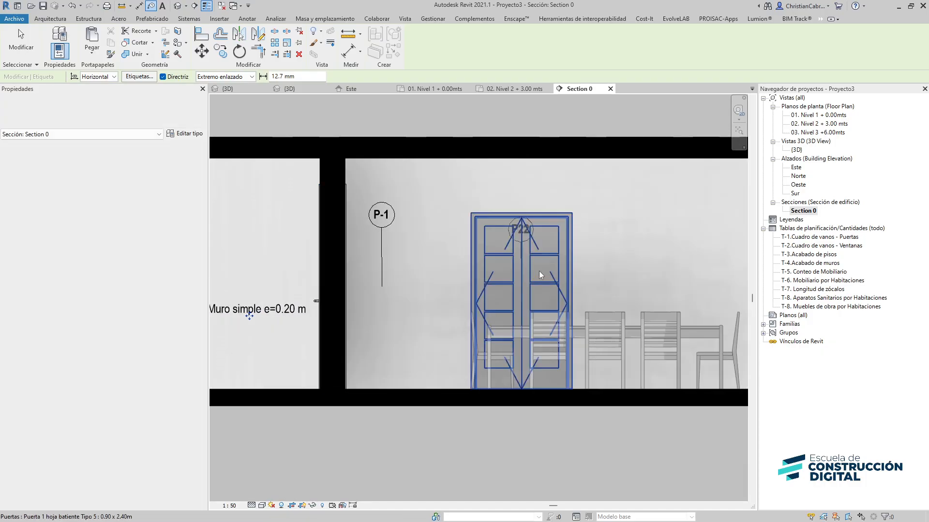
left_click(532, 260)
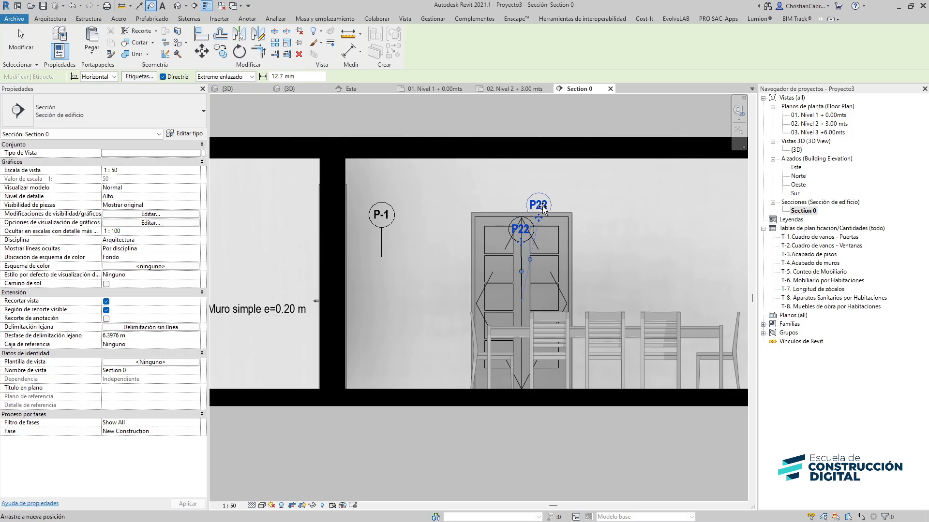
left_click_drag(544, 209, 554, 181)
Tag the Level 2 floor slab and move its tag to the right beside the level head
left_click(125, 117)
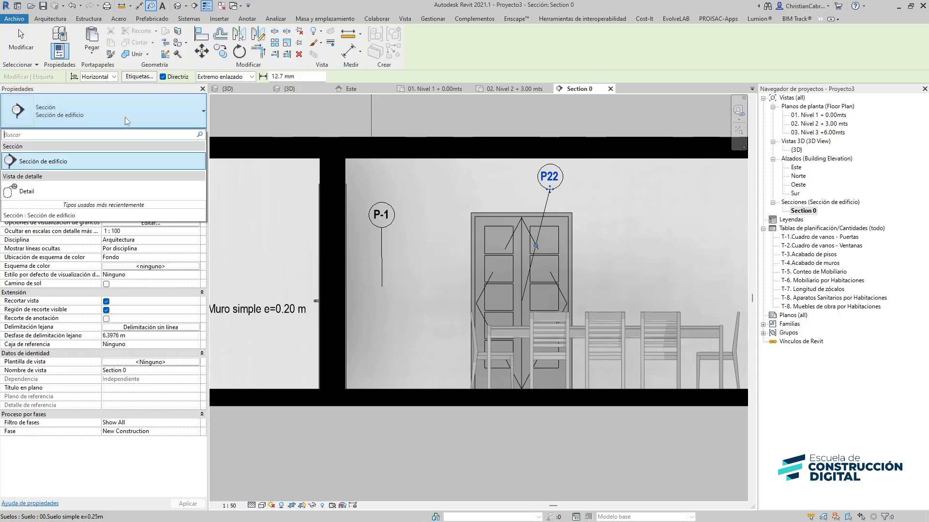
scroll(416, 329, "down", 3)
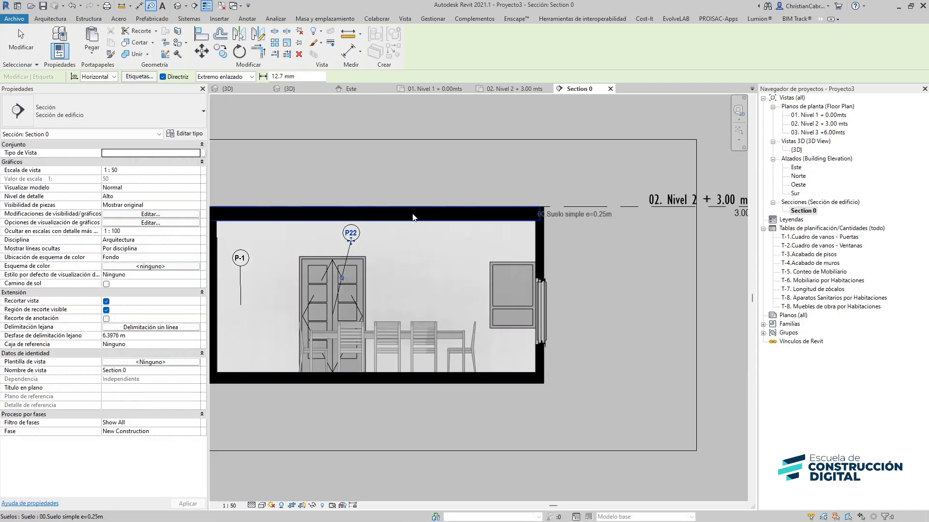
scroll(579, 263, "down", 2)
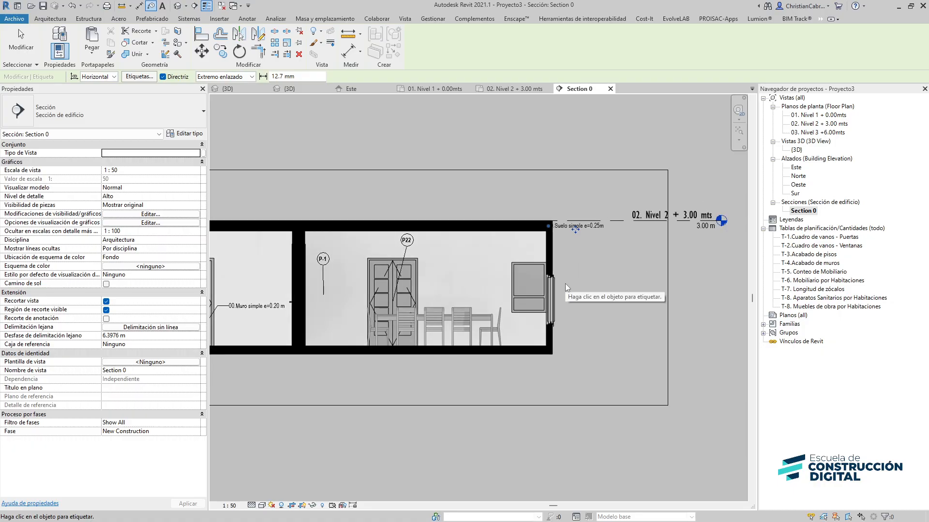
middle_click_drag(565, 283, 686, 274)
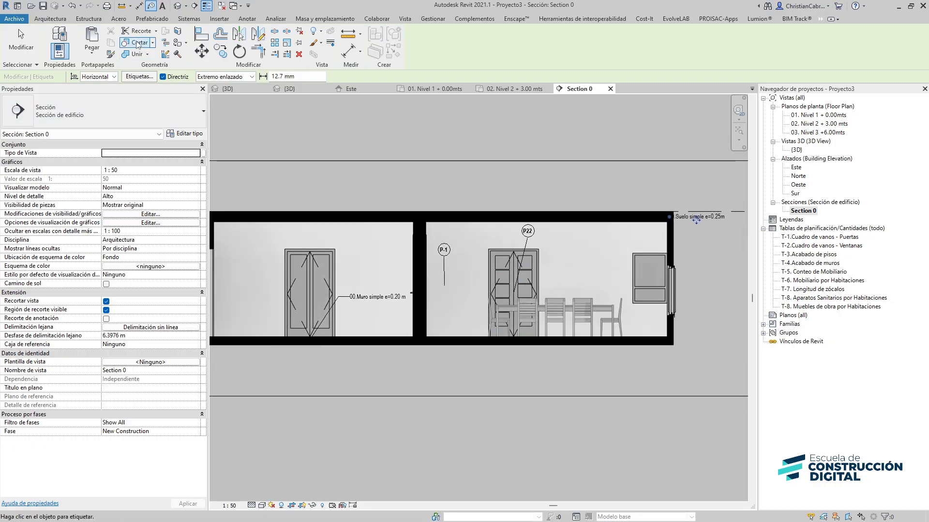
key("Escape")
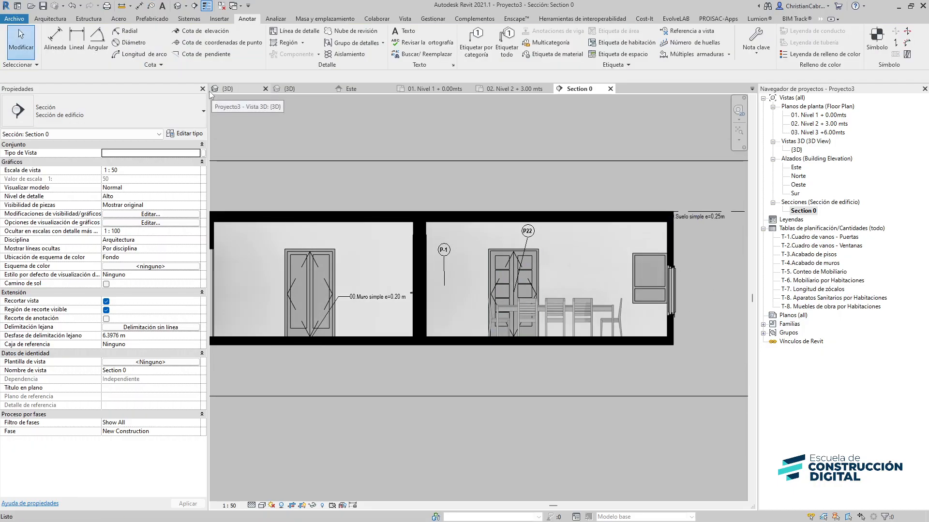
Add an aligned dimension from the left wall face to the door frame in the left room
left_click(75, 47)
middle_click_drag(277, 320, 394, 328)
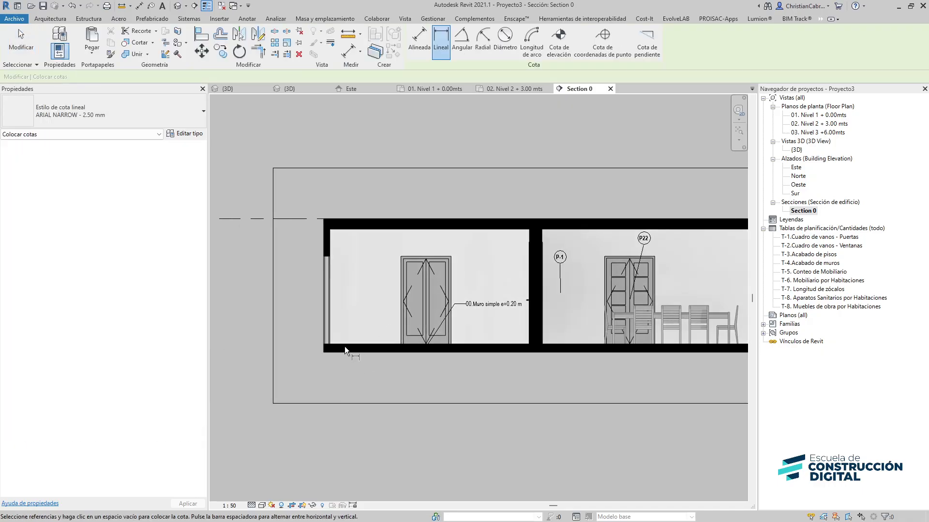
scroll(352, 342, "up", 4)
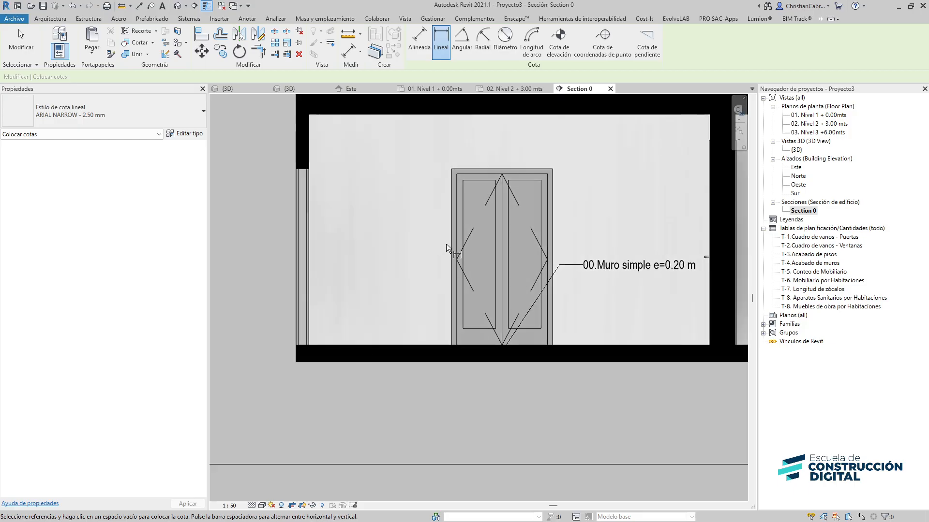
key("Escape")
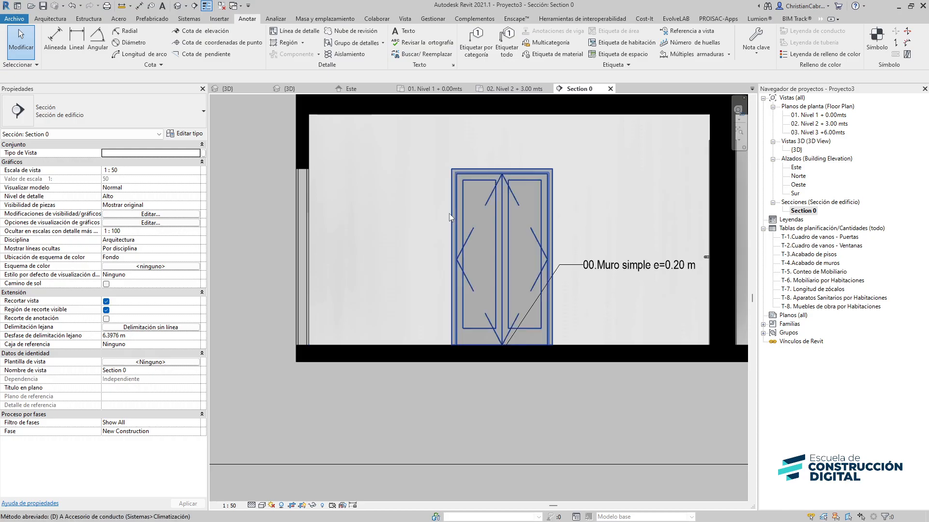
key("d")
key("i")
left_click(452, 217)
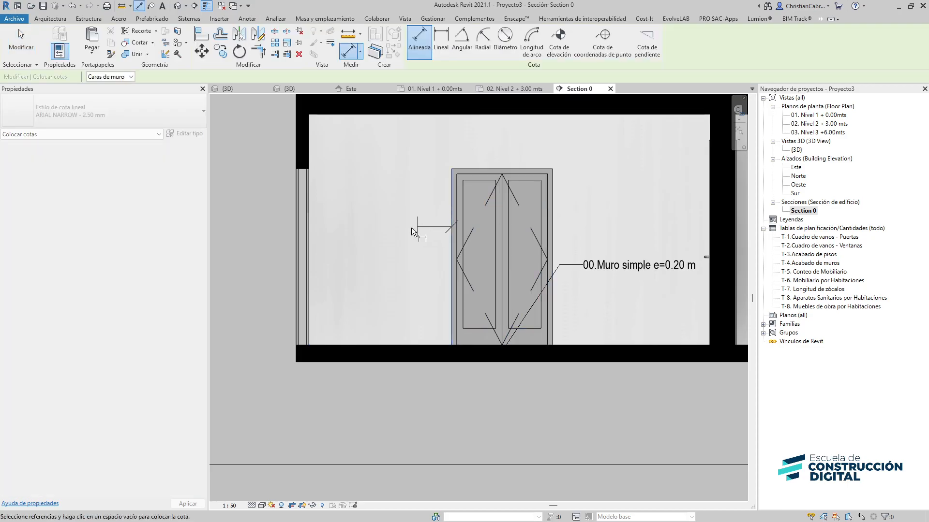
left_click(311, 223)
left_click(332, 218)
key("Escape")
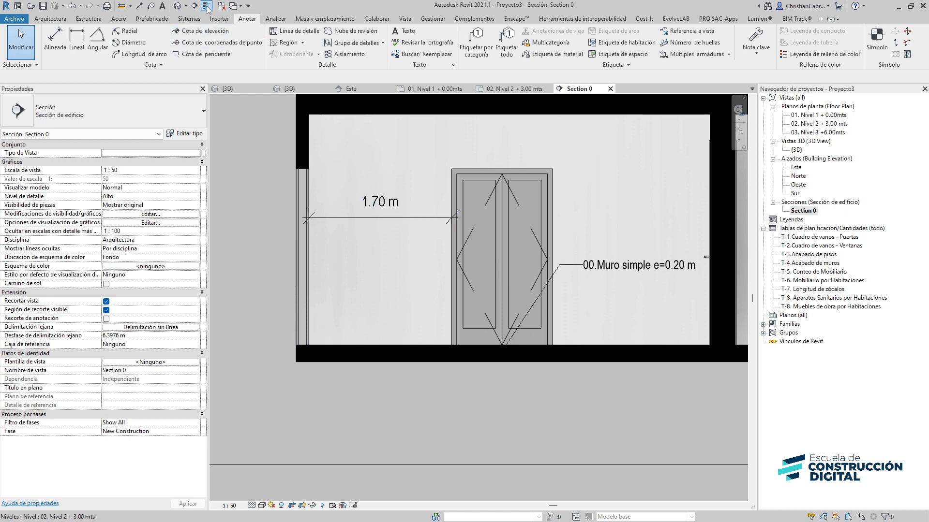
Select the new dimension and review its dimension style options
middle_click_drag(350, 240, 307, 317)
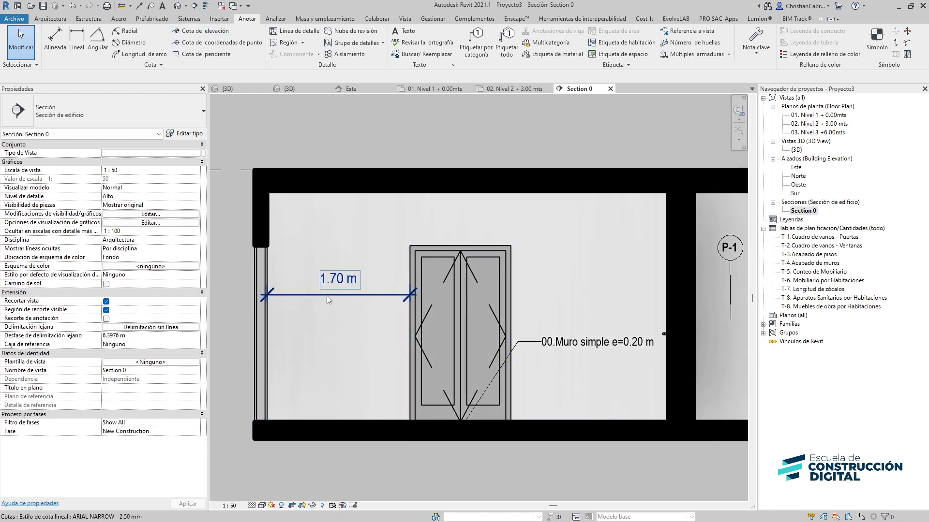
left_click(327, 296)
left_click(90, 119)
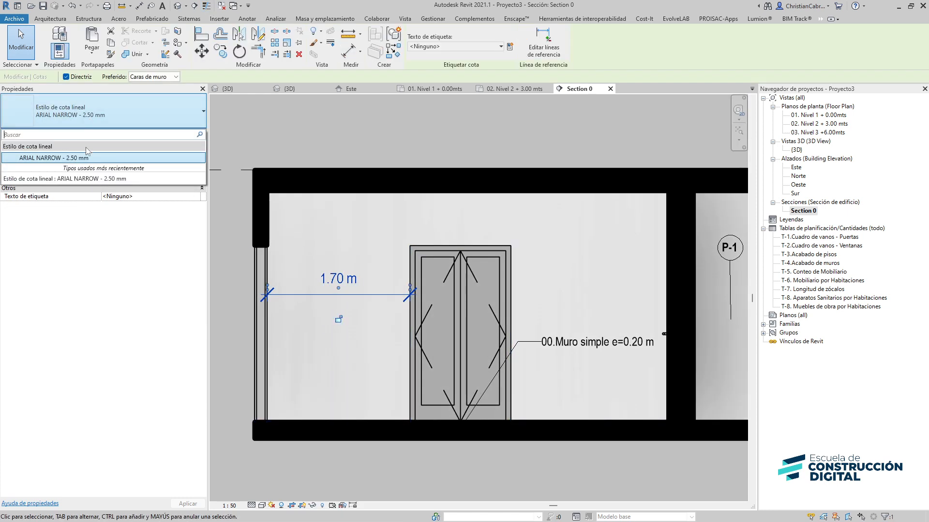
left_click(174, 214)
scroll(343, 282, "down", 3)
middle_click_drag(509, 376, 262, 366)
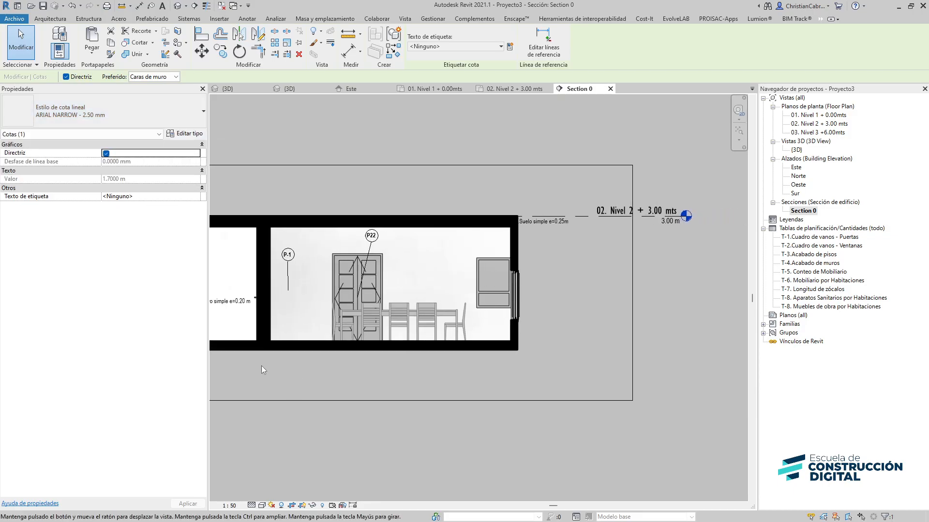
Duplicate the 01. Nivel 1 floor plan view and rename the copy Presentación 01
double_click(804, 115)
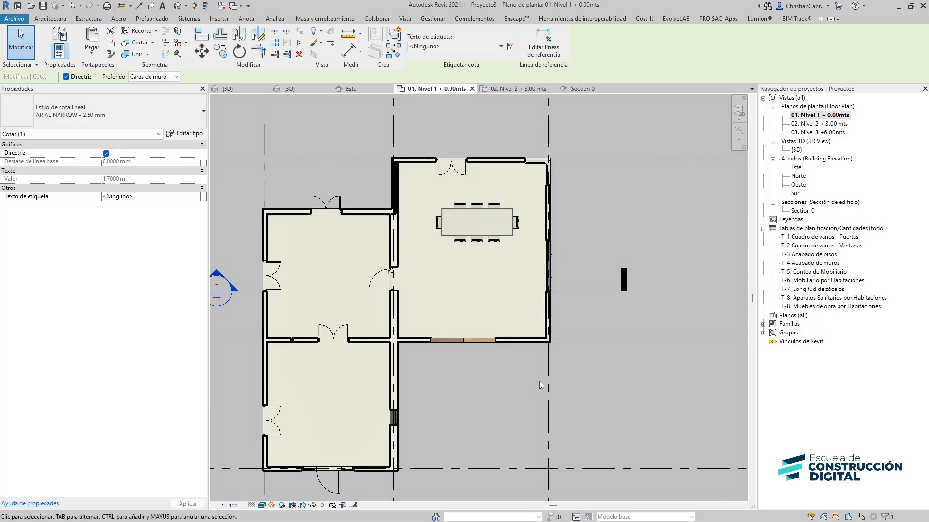
right_click(818, 115)
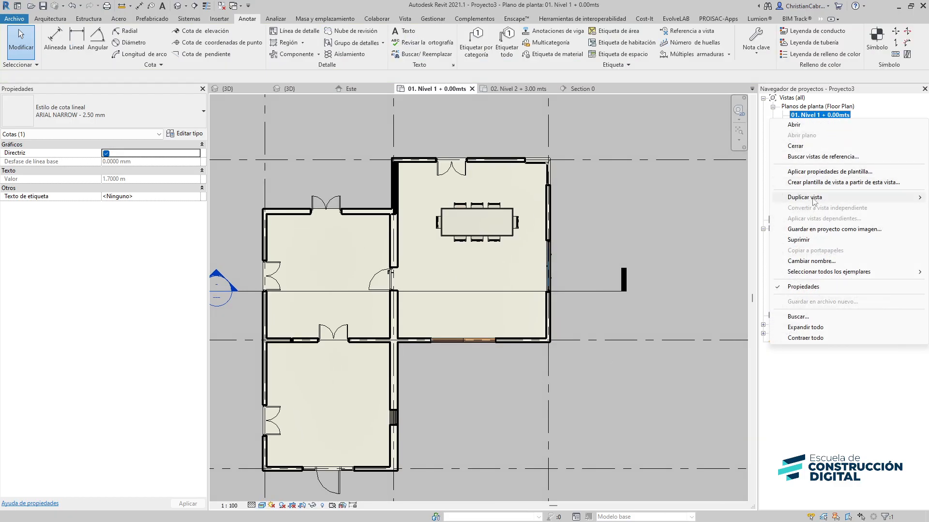
mouse_move(822, 197)
left_click(740, 199)
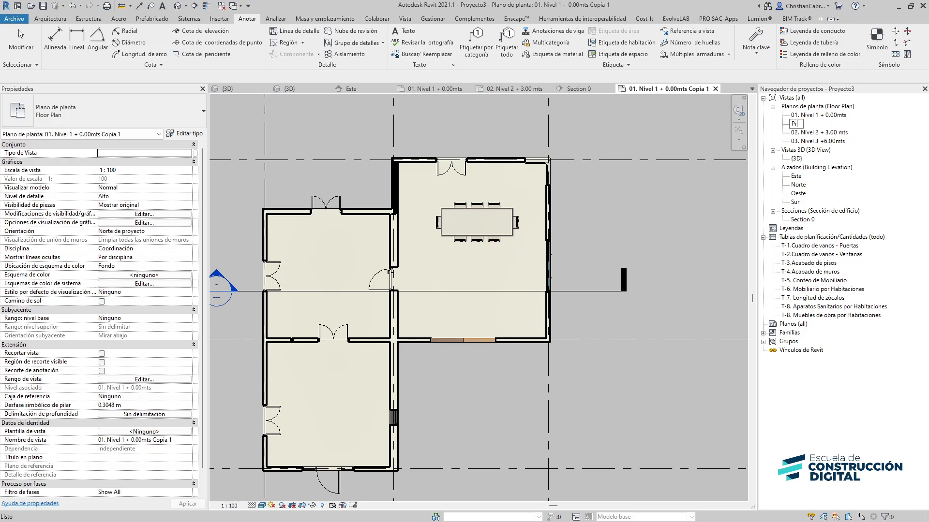
left_click(828, 124)
type("Presntación 01")
key("Return")
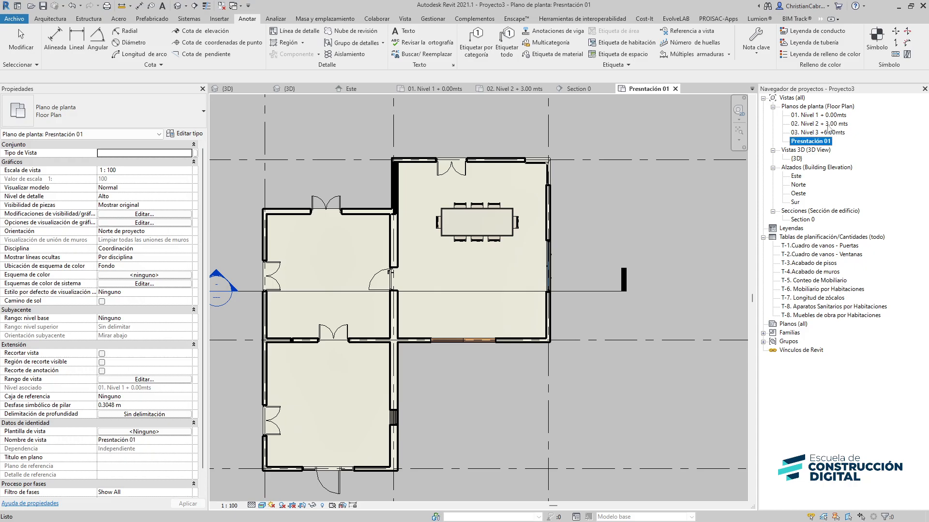
Apply the AQ_Anteproyecto blanco_planta view template to the Presentación 01 view
left_click(405, 19)
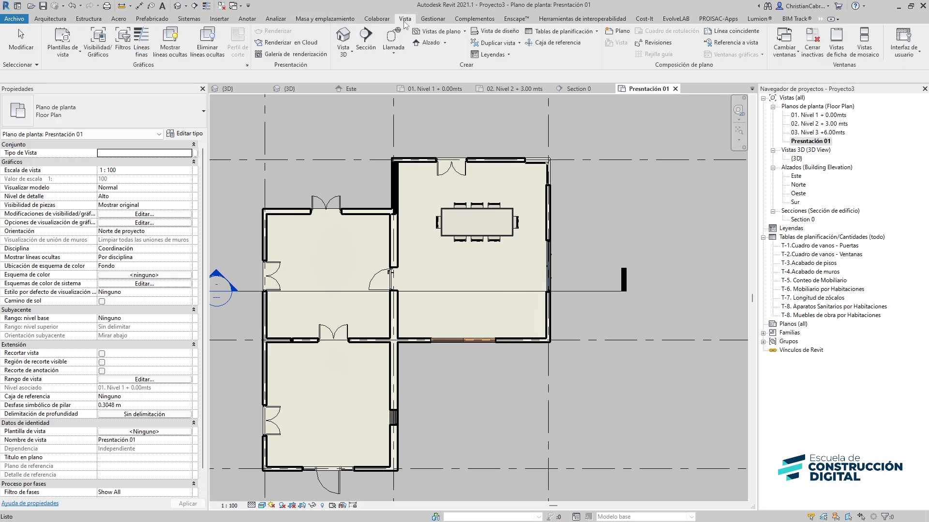
left_click(63, 49)
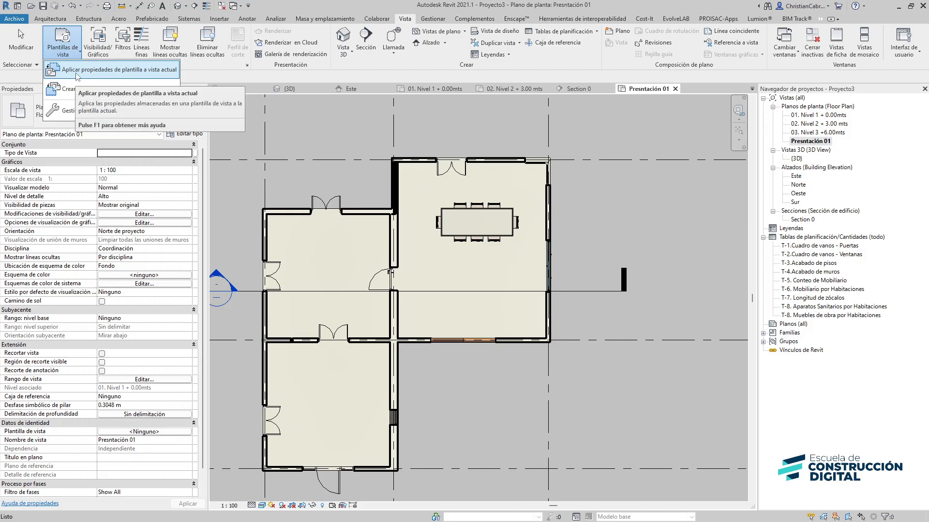
left_click(76, 73)
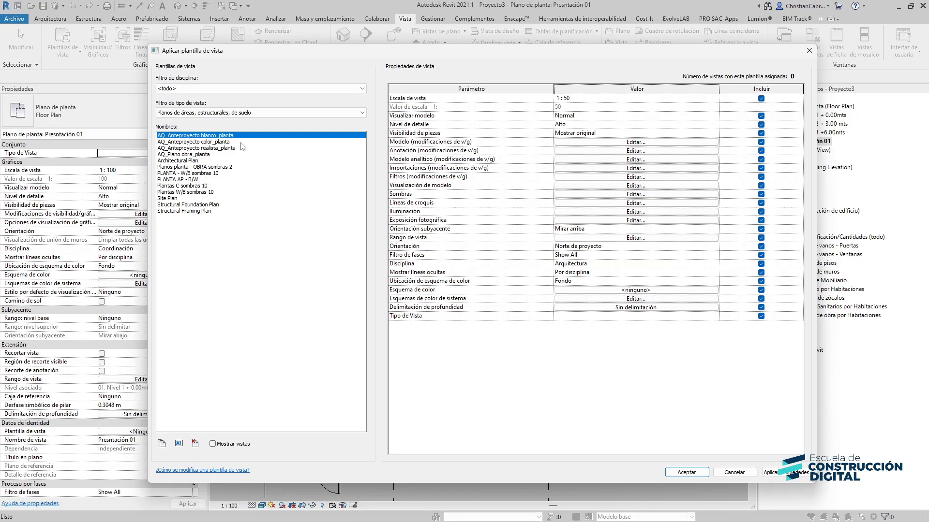
left_click(683, 472)
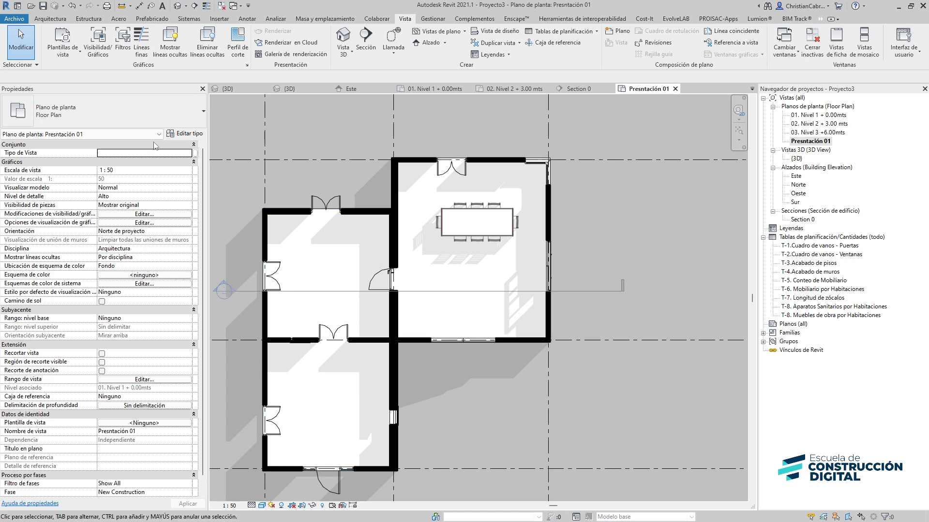
Apply the AQ_Anteproyecto color_planta view template to the Presentación 01 view instead
left_click(64, 52)
left_click(78, 71)
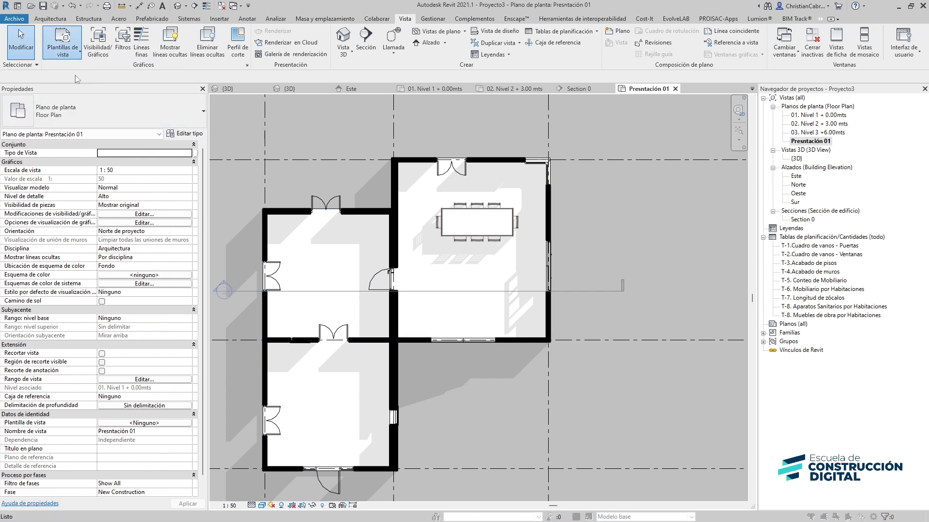
left_click(202, 149)
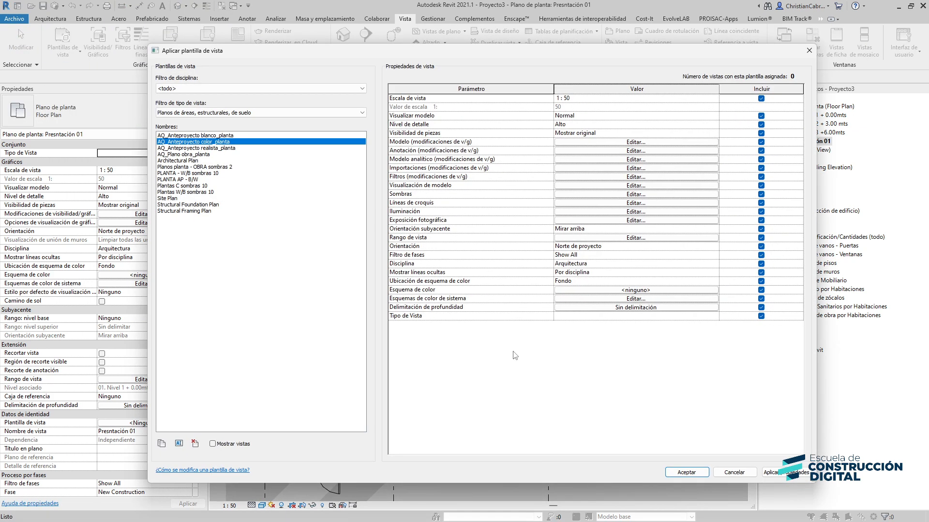
left_click(686, 473)
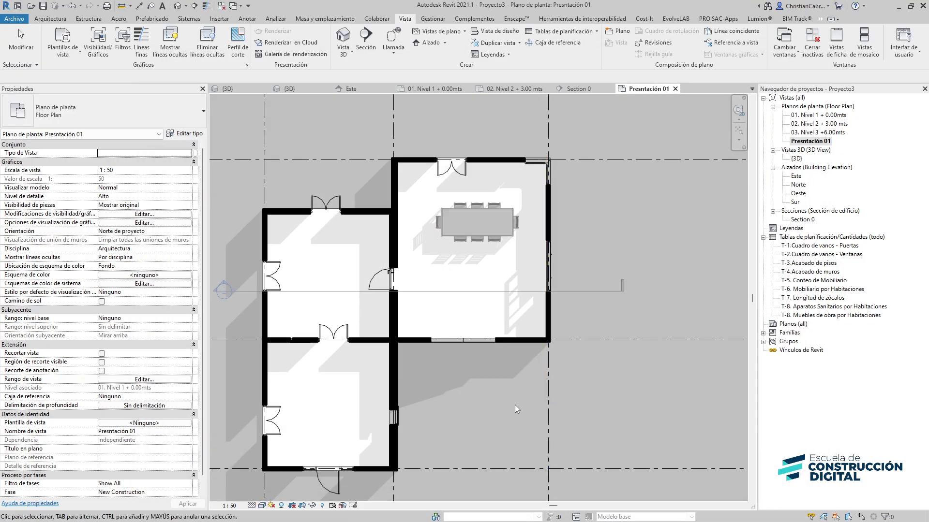
Switch the Presentación 01 view to the AQ_Anteproyecto realista_planta view template
left_click(63, 51)
left_click(80, 70)
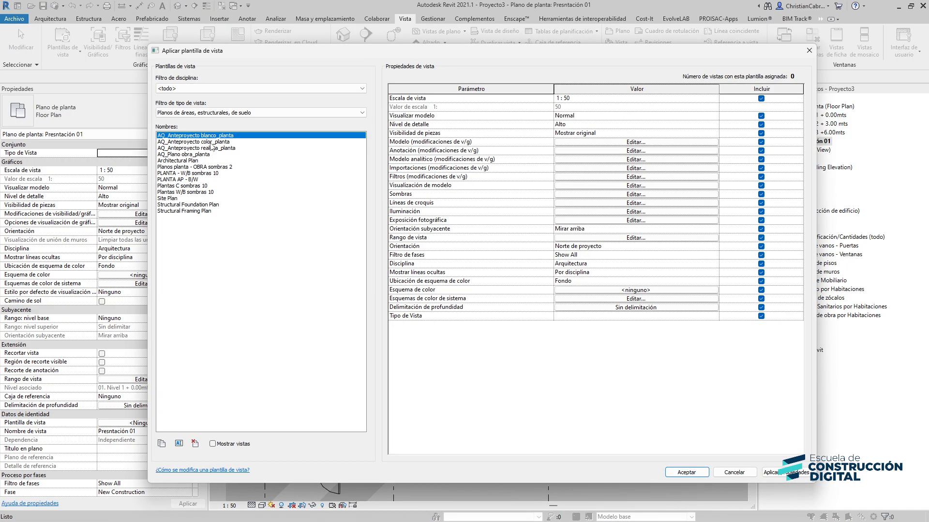
left_click(196, 148)
left_click(687, 473)
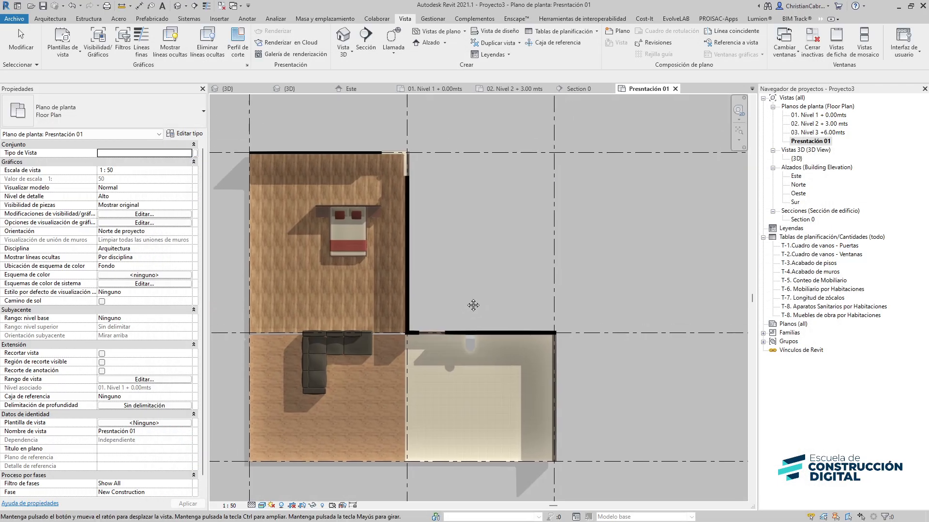
Apply the AQ_Anteproyecto color_planta view template to the presentation plan again
left_click(63, 47)
left_click(70, 71)
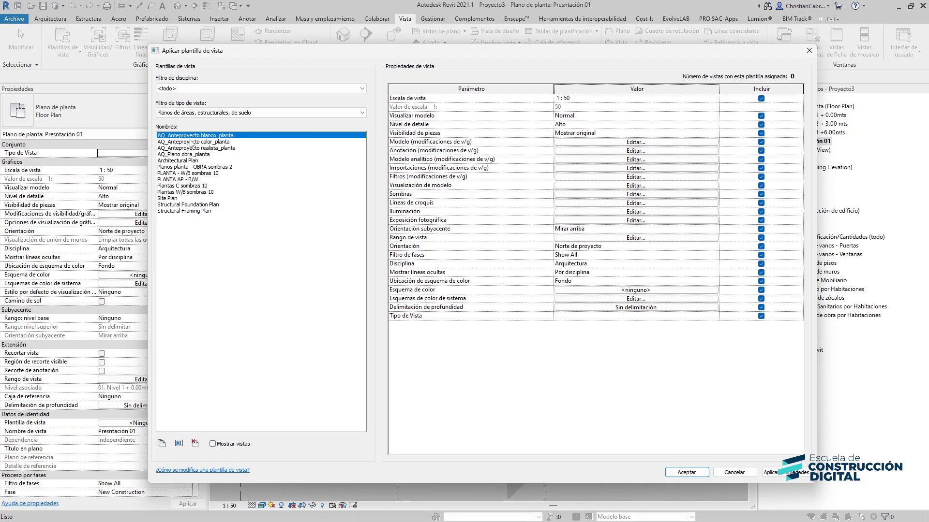
left_click(192, 142)
left_click(686, 472)
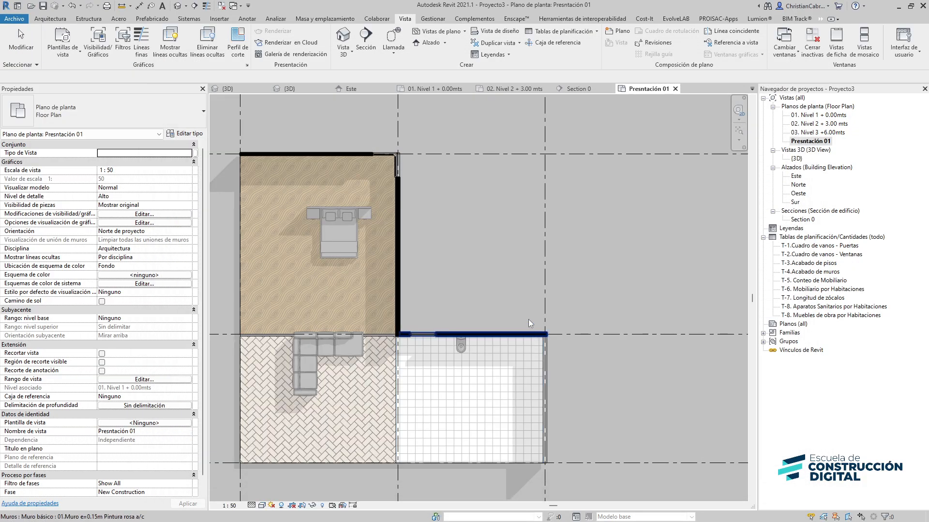
Reapply the first listed view template, AQ_Anteproyecto blanco_planta, to the presentation plan
left_click(62, 47)
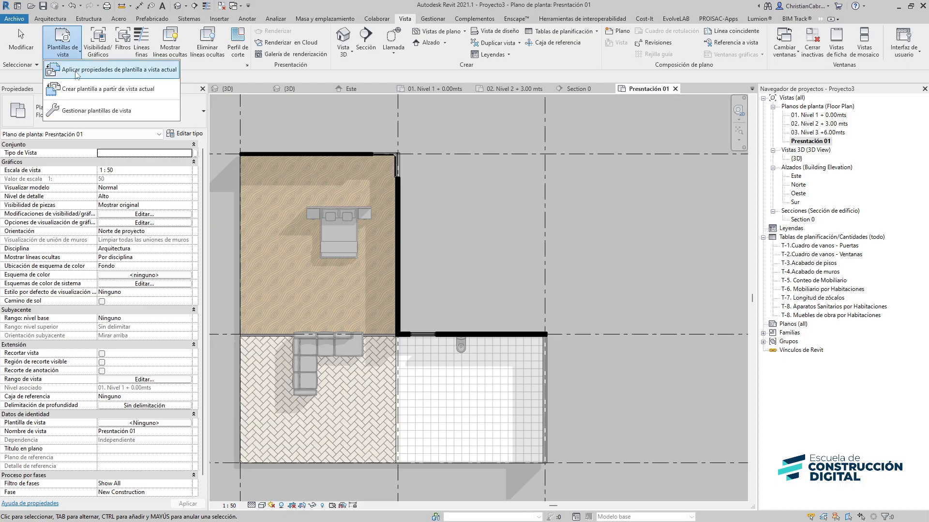
left_click(76, 73)
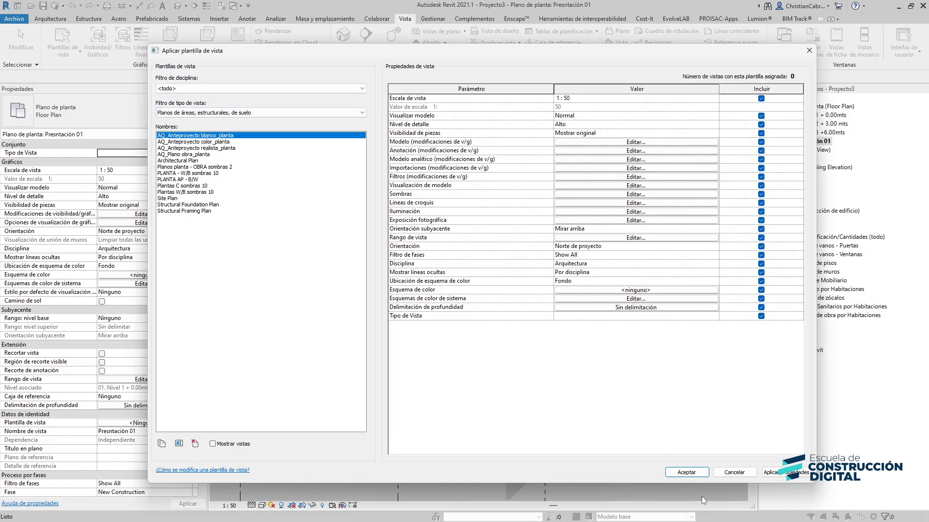
left_click(686, 472)
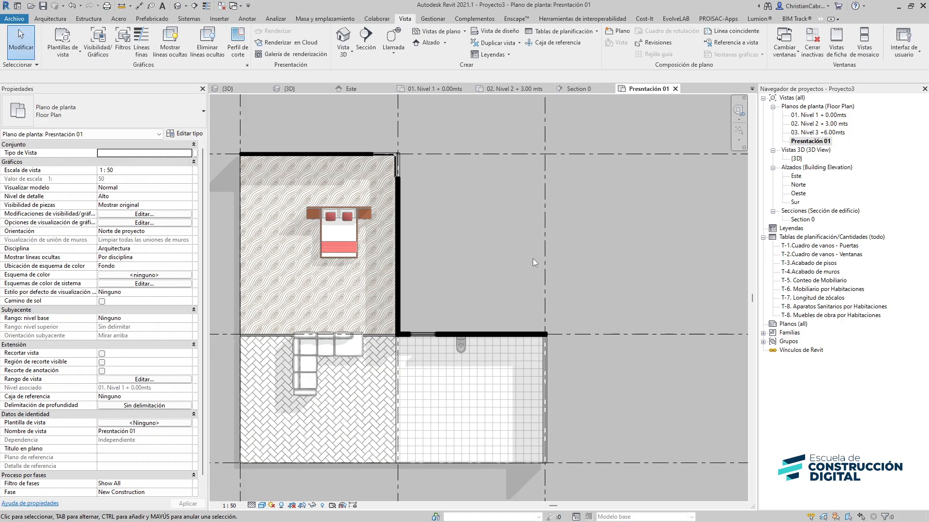
Apply the AQ_Plano obra_planta view template to the Presentación 01 view
left_click(70, 50)
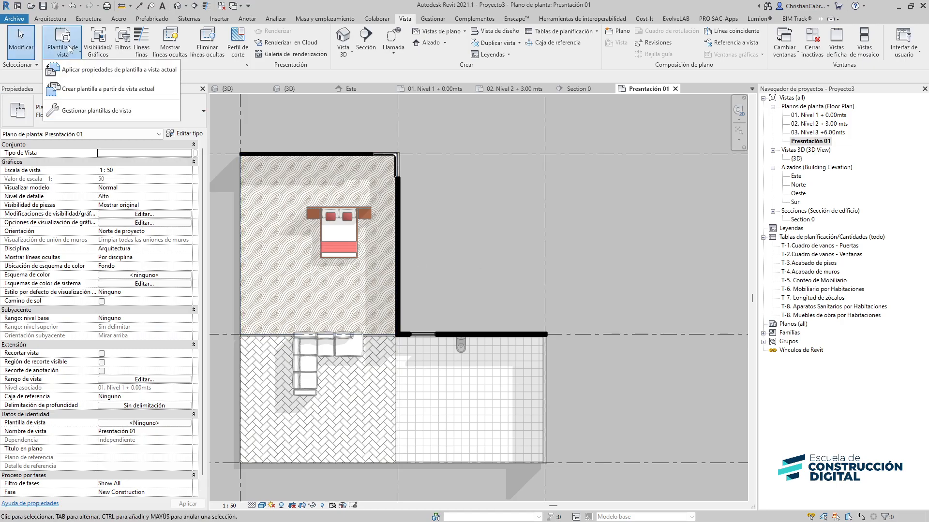
left_click(72, 69)
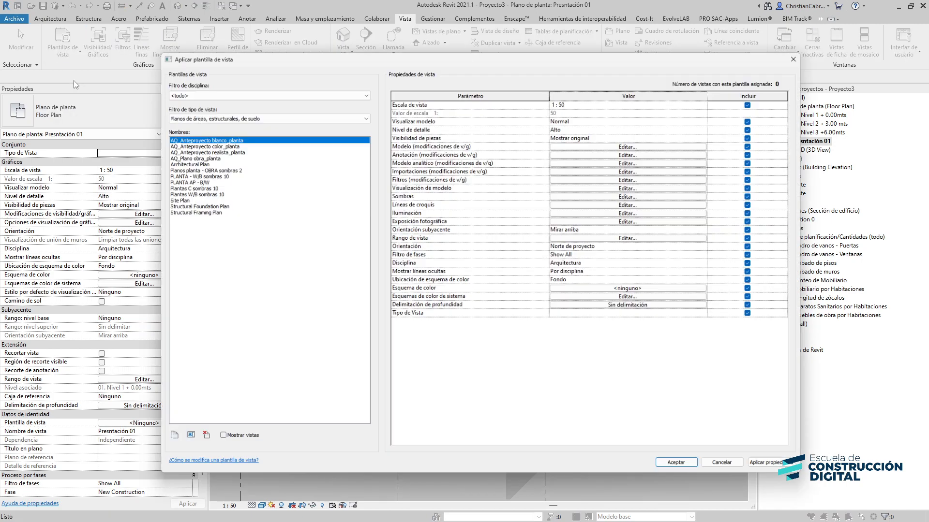
left_click(201, 155)
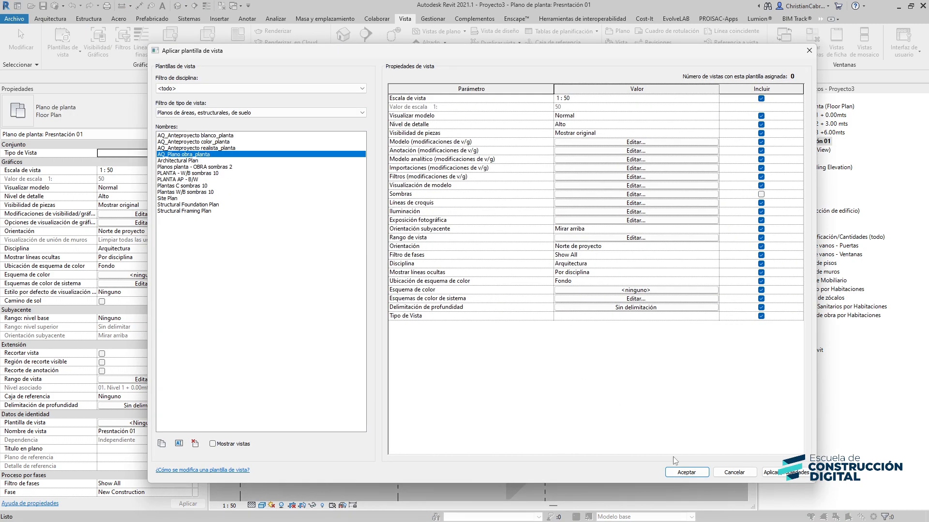
left_click(690, 472)
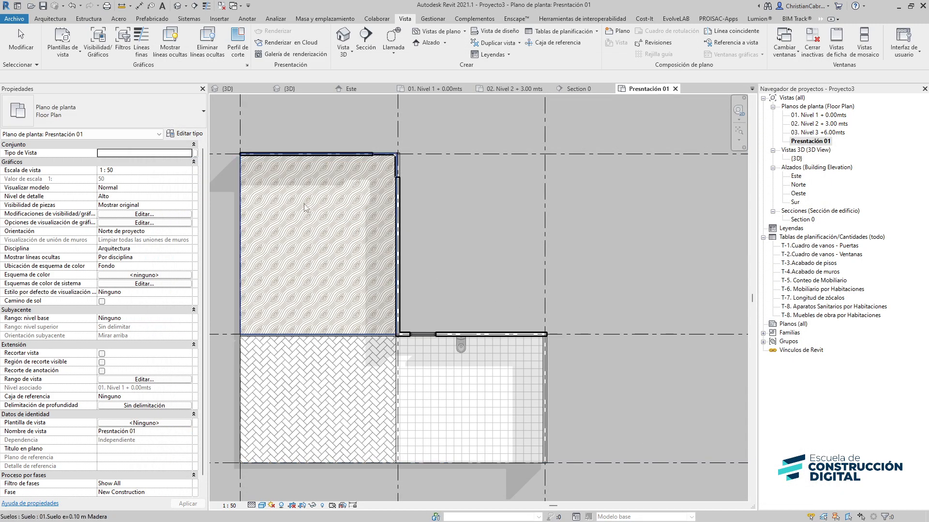
Apply the PLANTA AP - B/W view template to the Presentación 01 view
left_click(68, 45)
left_click(119, 69)
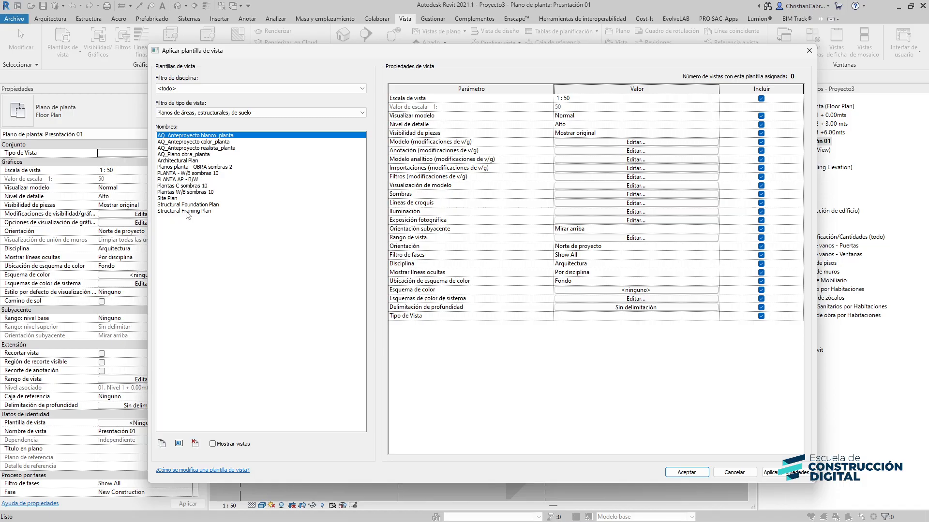
left_click(177, 180)
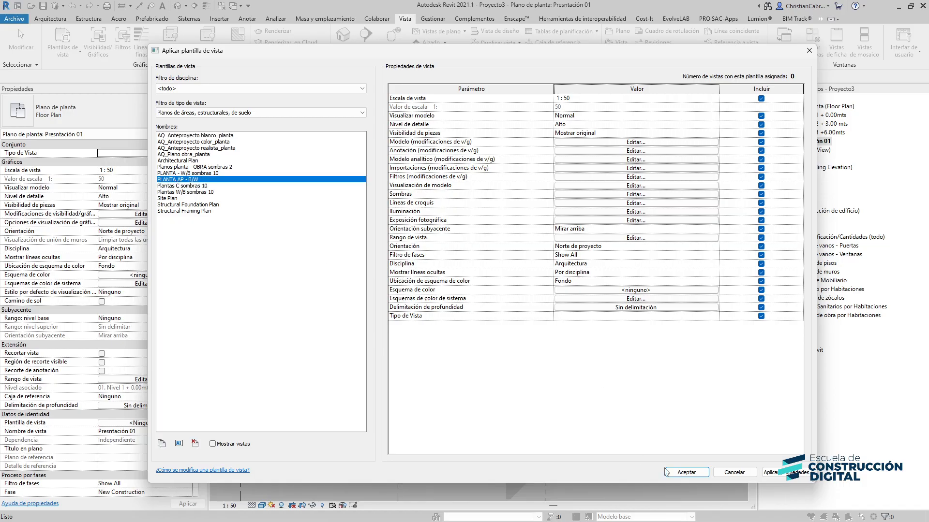
left_click(687, 472)
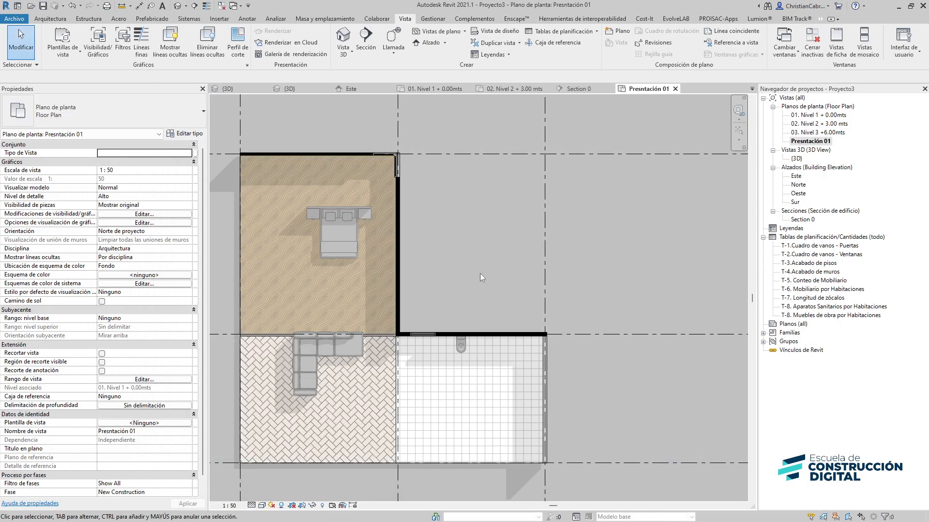
Open the T-3.Acabado de pisos and T-4.Acabado de muros schedules to review them
scroll(479, 262, "down", 4)
middle_click_drag(480, 263, 594, 263)
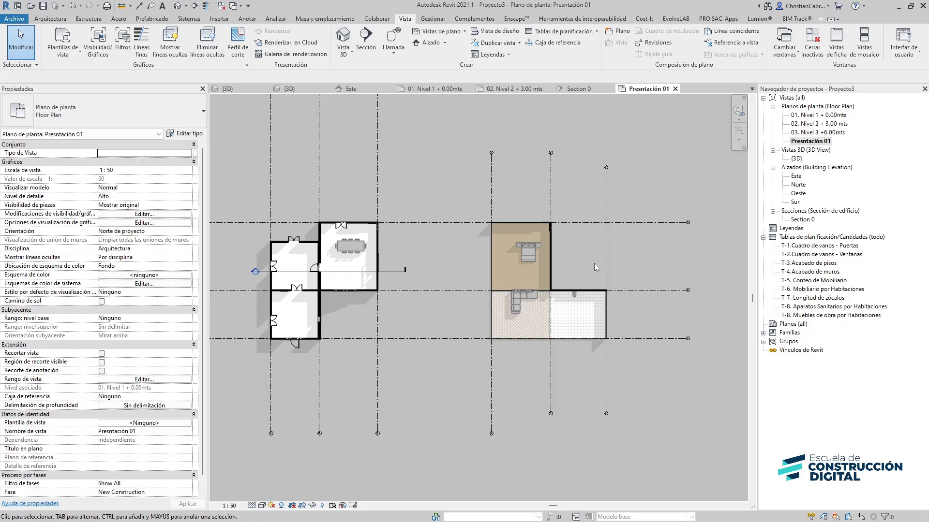
double_click(828, 263)
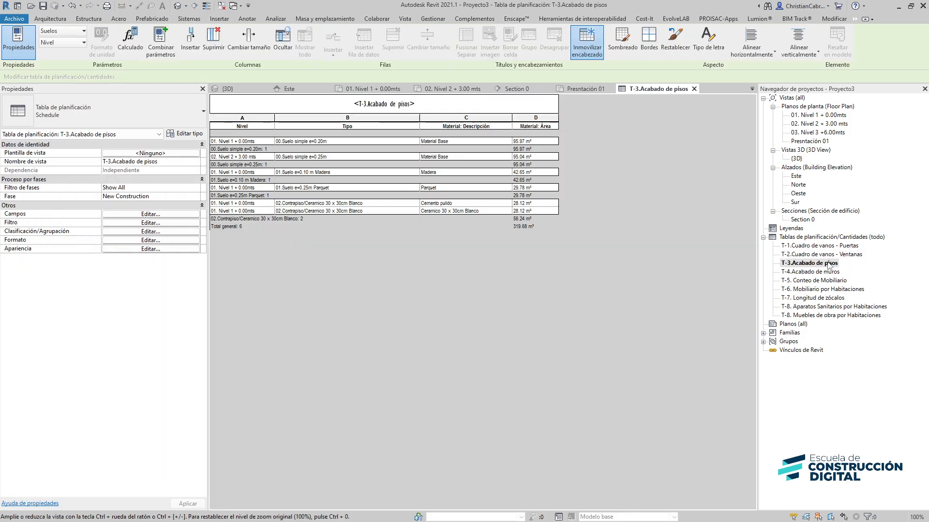
double_click(822, 272)
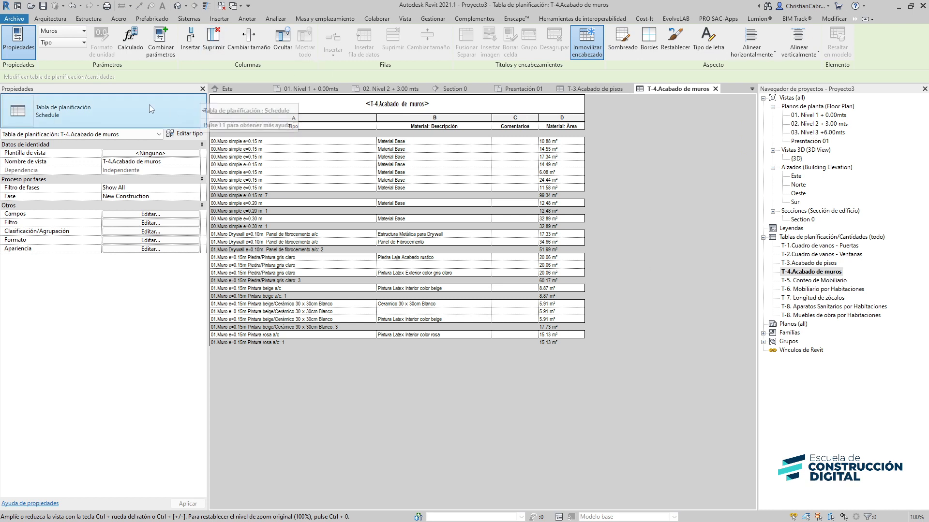
Create a new project from the ECD-TE-AR-2306-01.rte template in the 15. Plantillas > 01. Plantilla folder
left_click(12, 20)
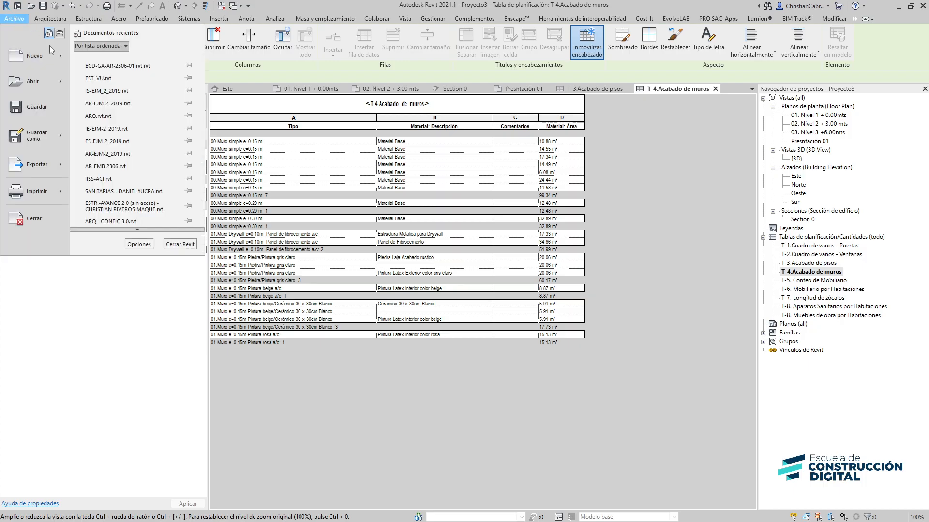
mouse_move(60, 62)
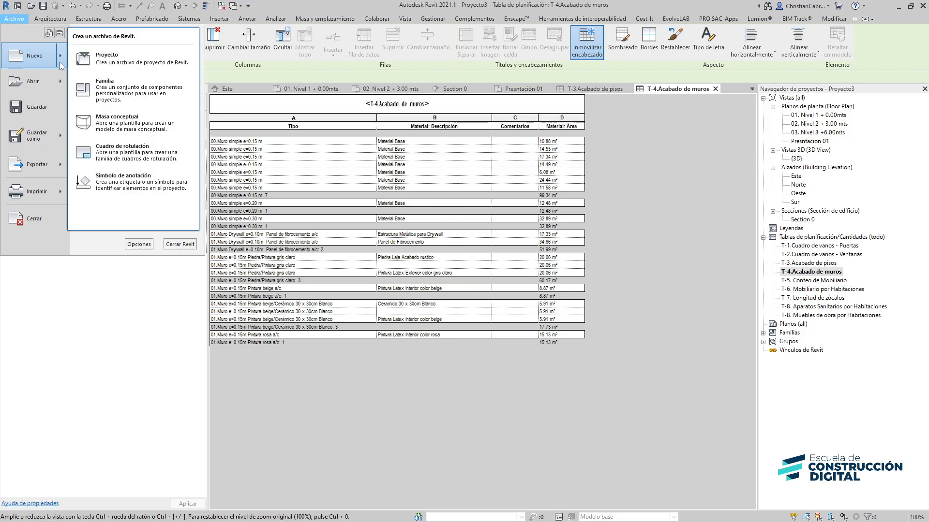
left_click(102, 69)
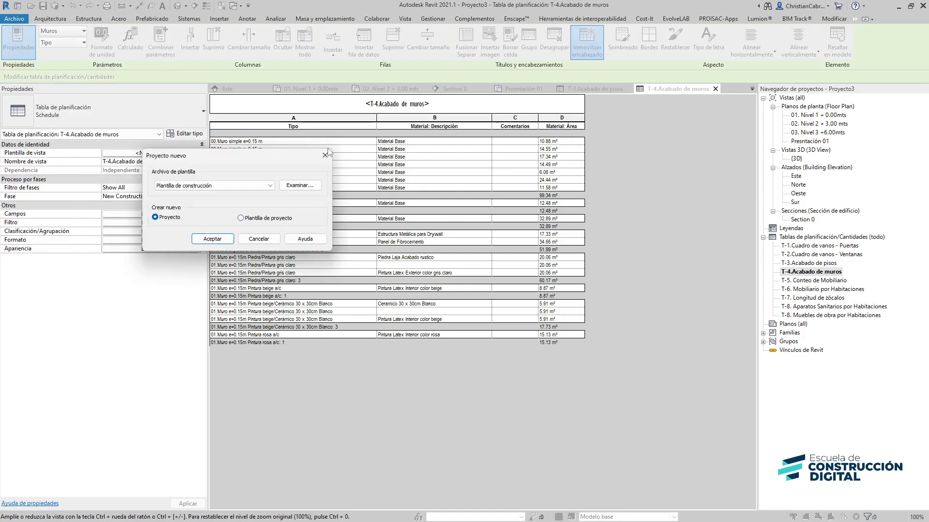
left_click(304, 186)
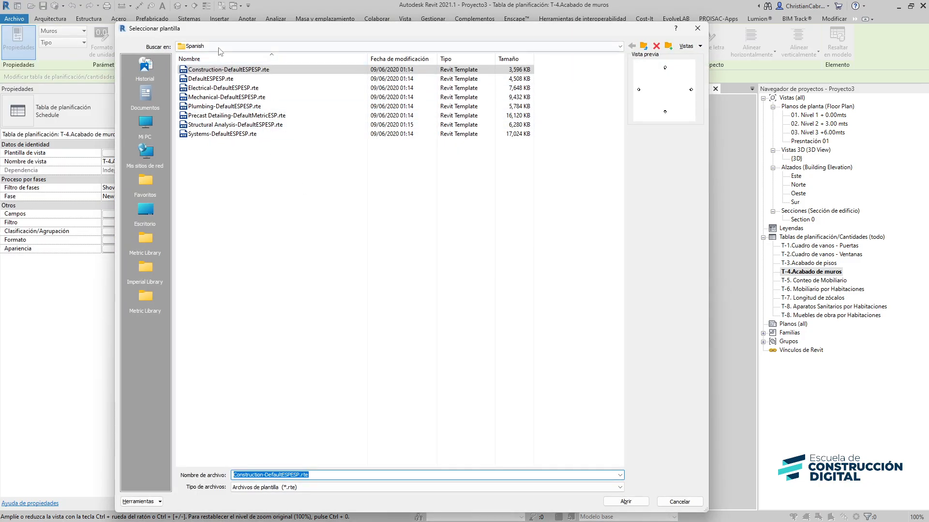
left_click(193, 46)
left_click(220, 118)
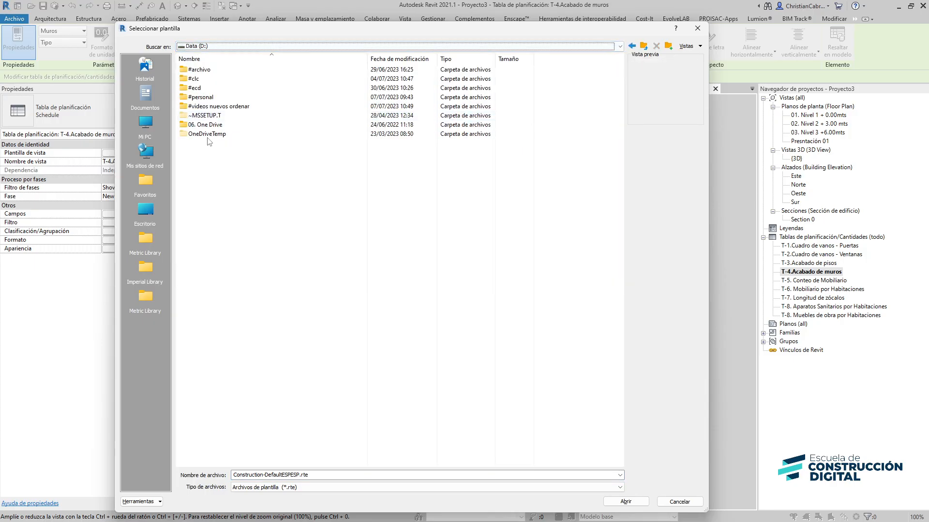
double_click(202, 98)
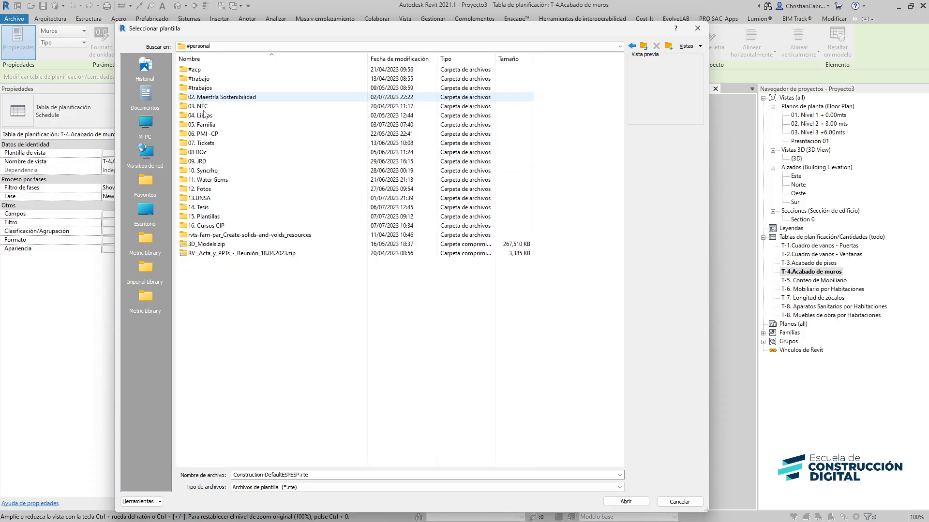
double_click(198, 220)
double_click(204, 70)
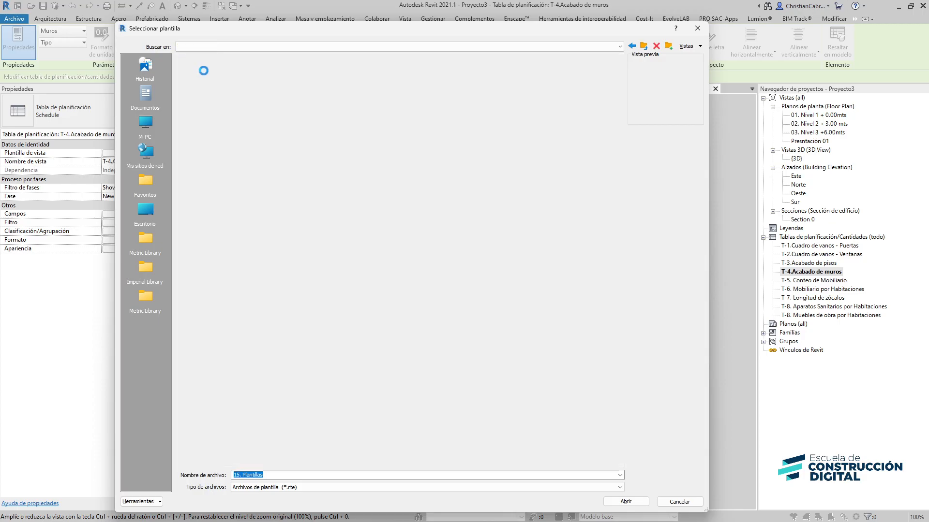
double_click(209, 77)
left_click(208, 71)
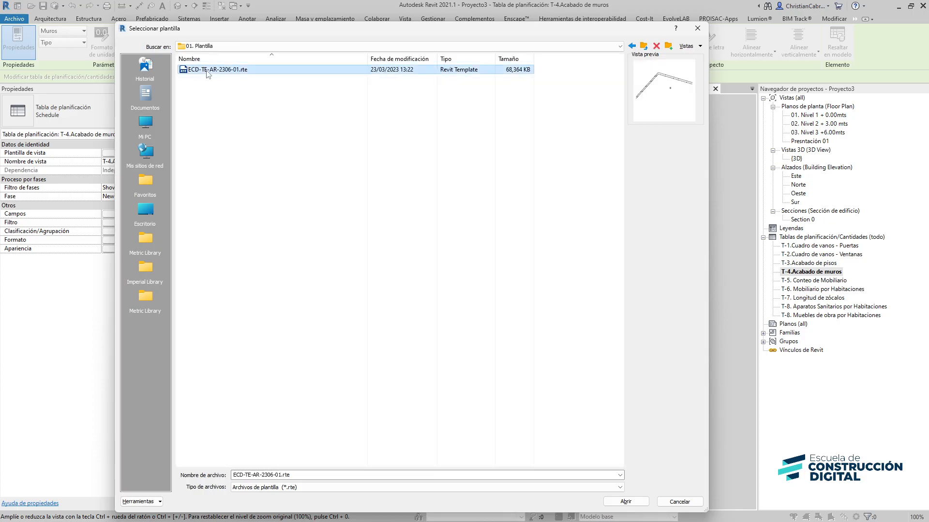
left_click(626, 501)
left_click(209, 243)
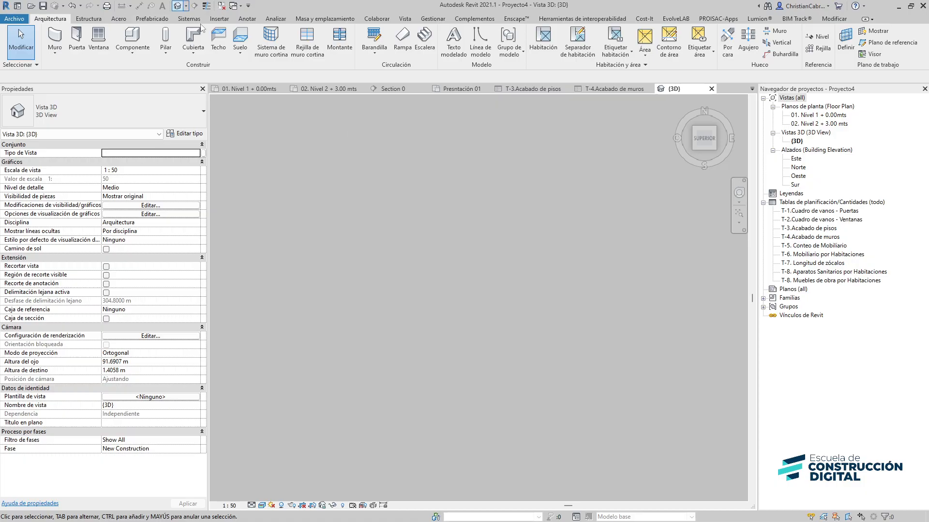
Link the EST_VU.rvt Revit model from the Plantilla Arquitectura folder into the project
left_click(220, 19)
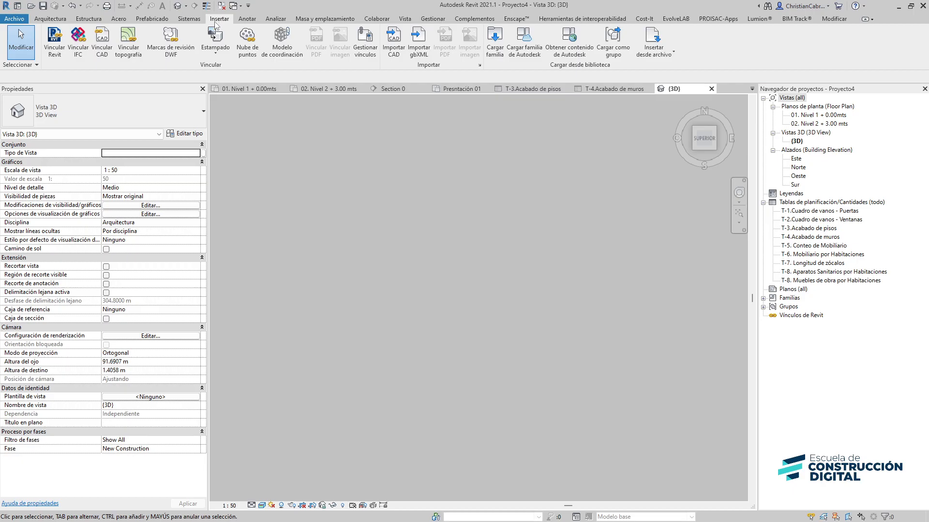
left_click(54, 42)
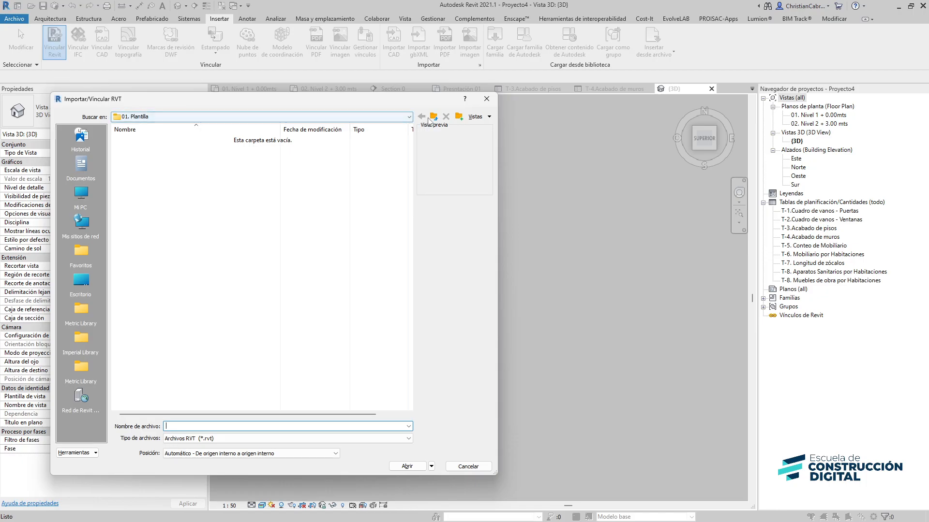
left_click(434, 117)
left_click(135, 177)
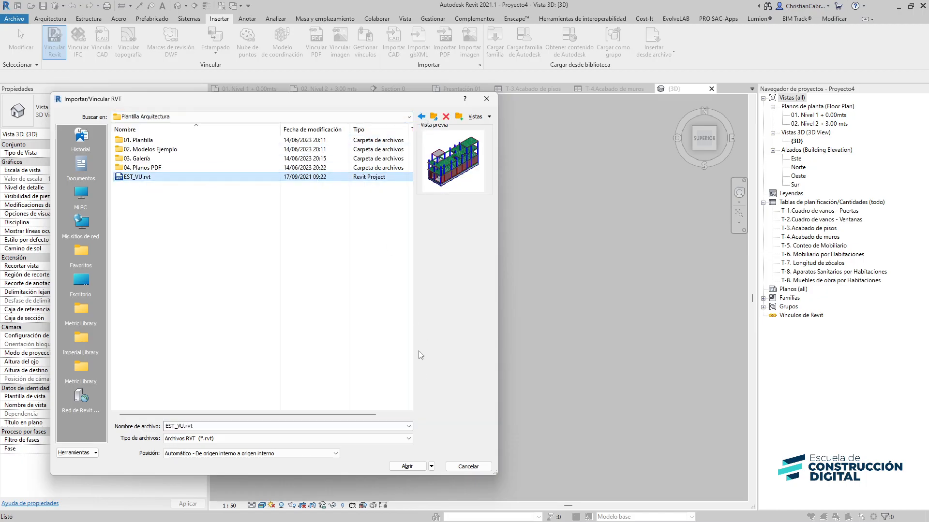
left_click(404, 467)
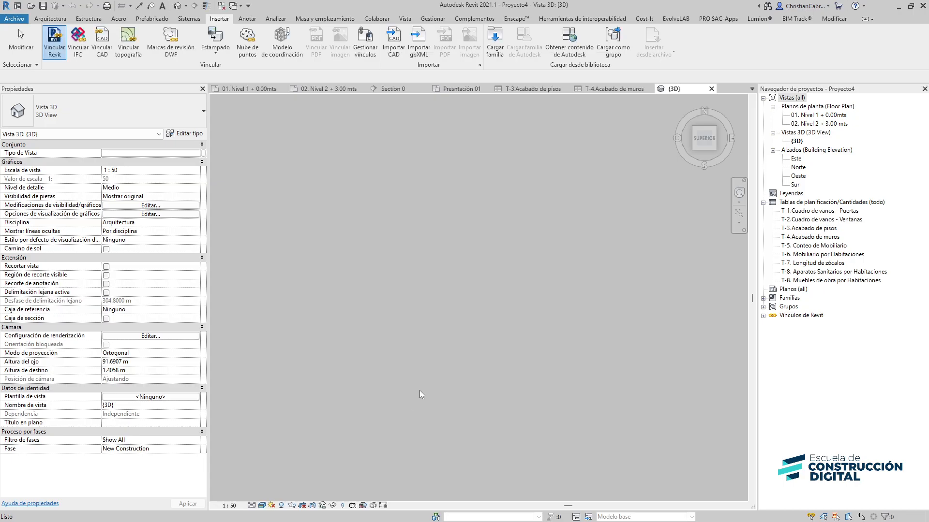
middle_click_drag(629, 229, 530, 310)
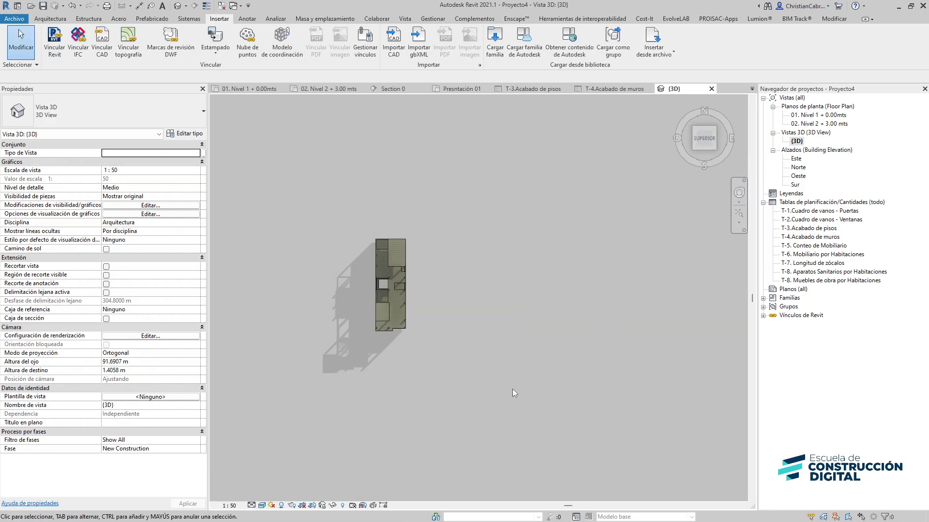
middle_click_drag(513, 389, 448, 231, "shift")
scroll(445, 398, "up", 4)
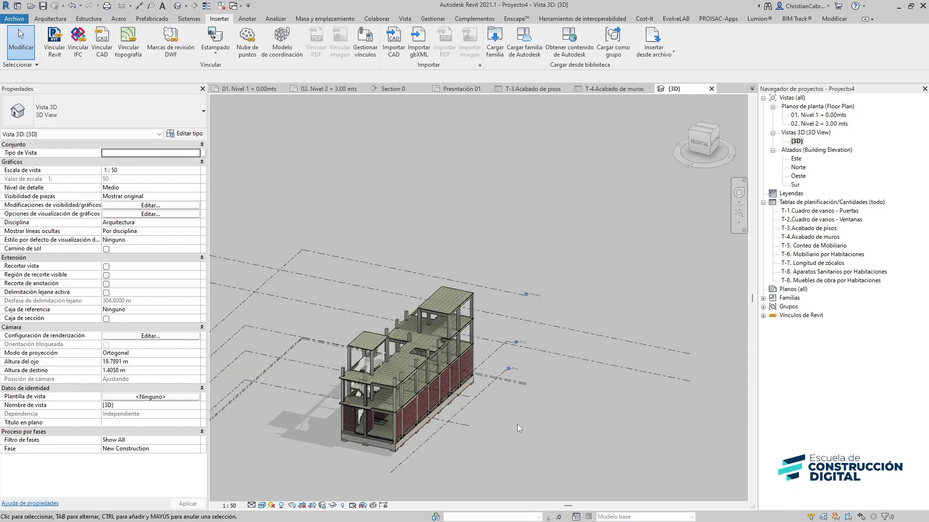
Open the Este elevation and delete the project's two existing levels
left_click(795, 159)
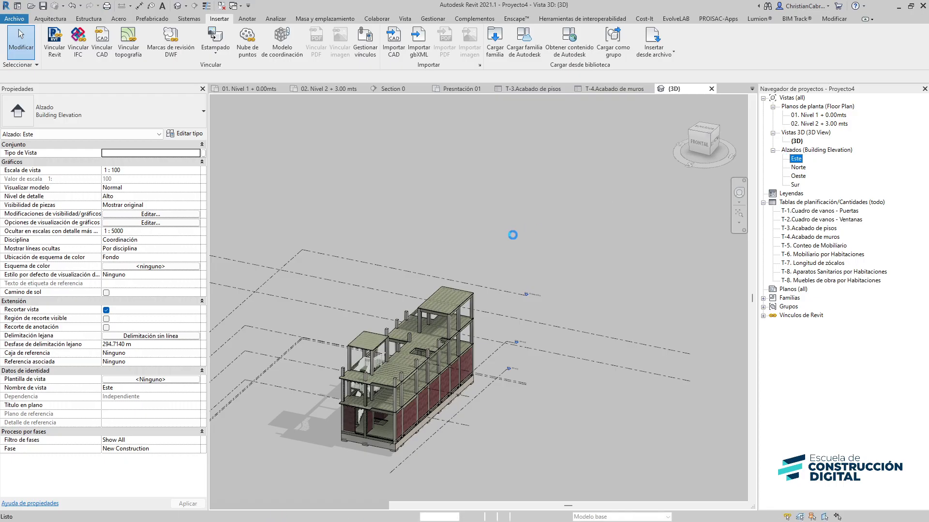
scroll(516, 279, "up", 5)
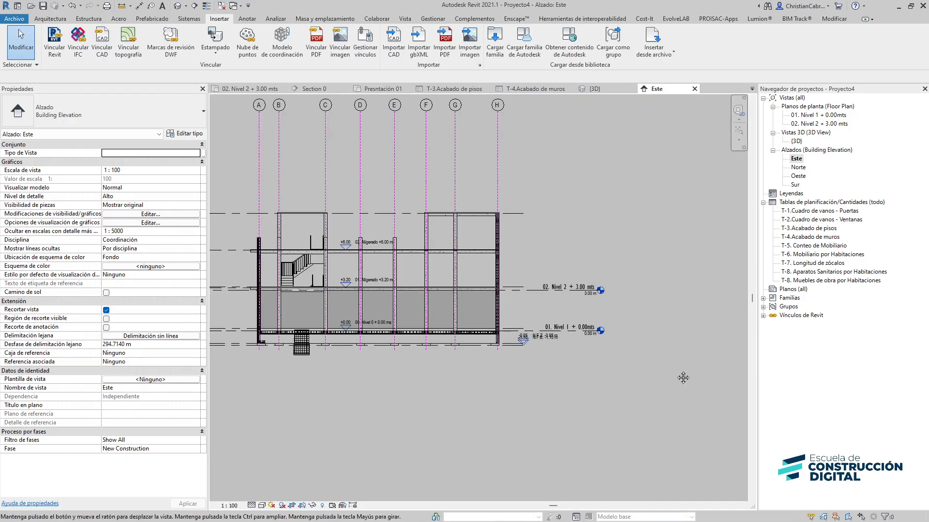
middle_click_drag(290, 387, 601, 382)
left_click_drag(363, 334, 307, 257)
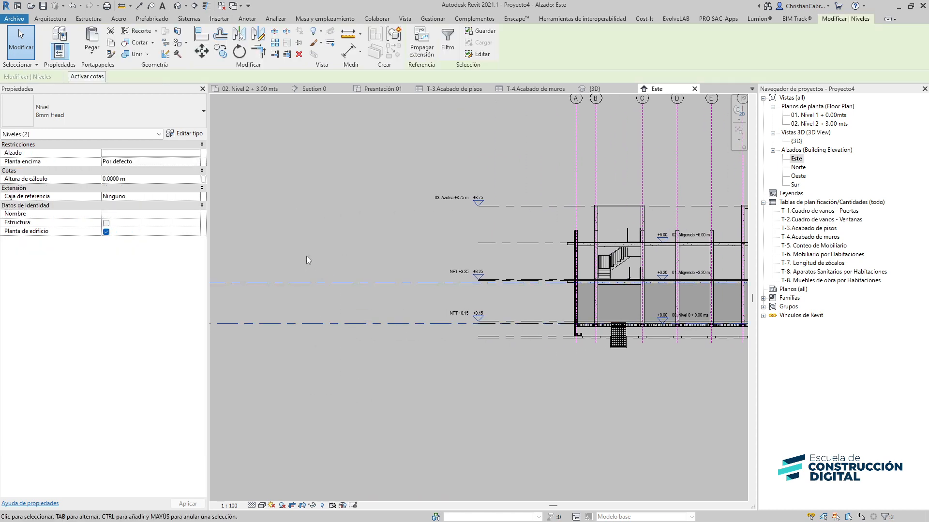
key("Delete")
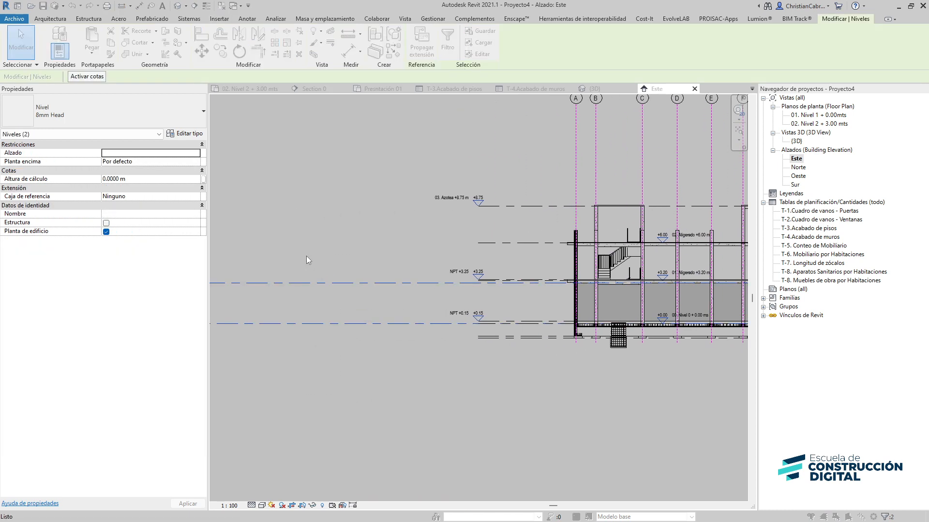
Set the Este elevation's view scale to 1:200
left_click(499, 298)
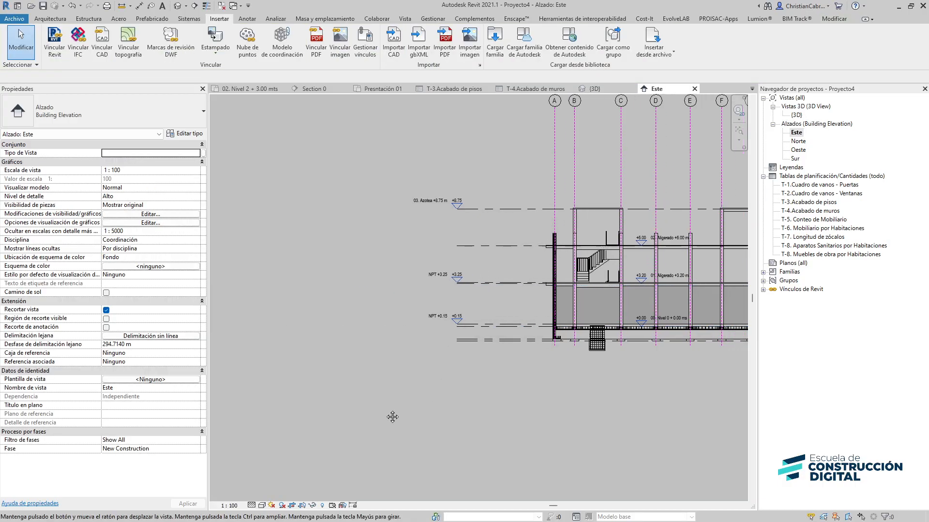
middle_click_drag(506, 339, 315, 391)
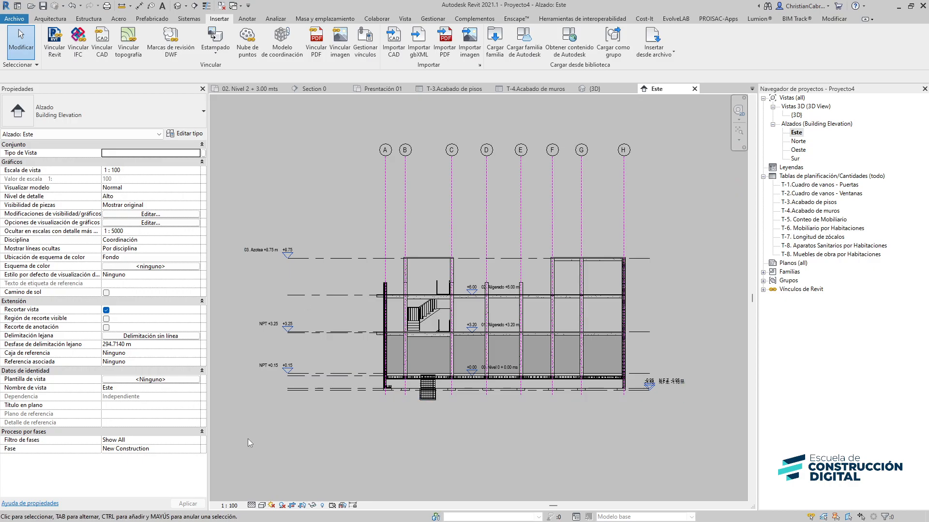
middle_click_drag(248, 439, 298, 434)
left_click(228, 506)
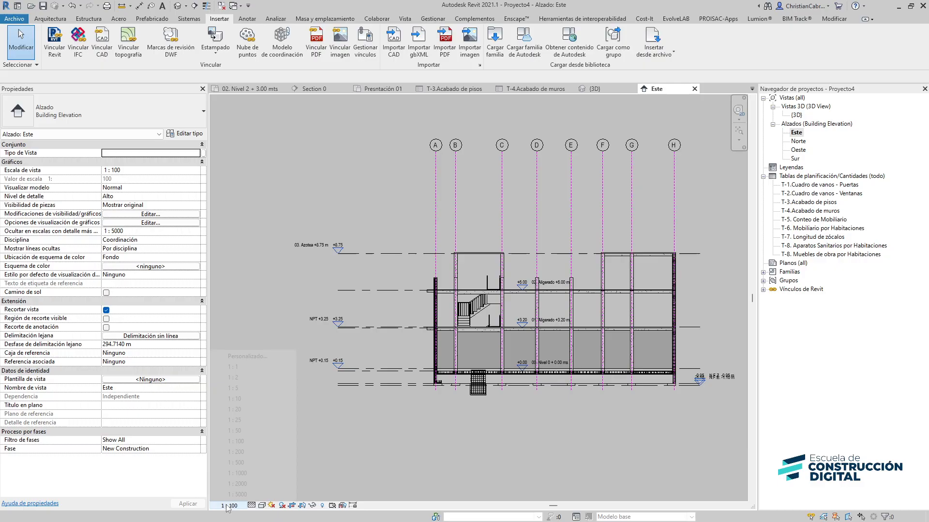
left_click(250, 431)
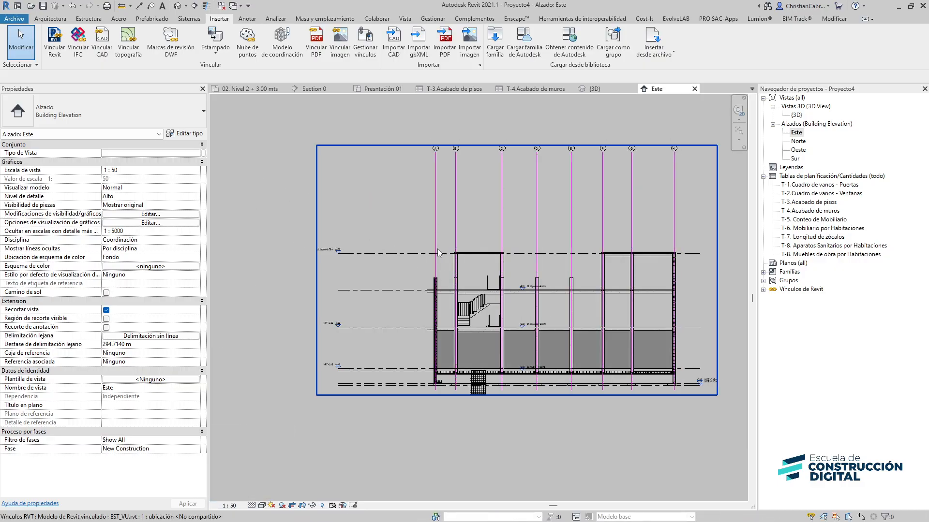
left_click(230, 506)
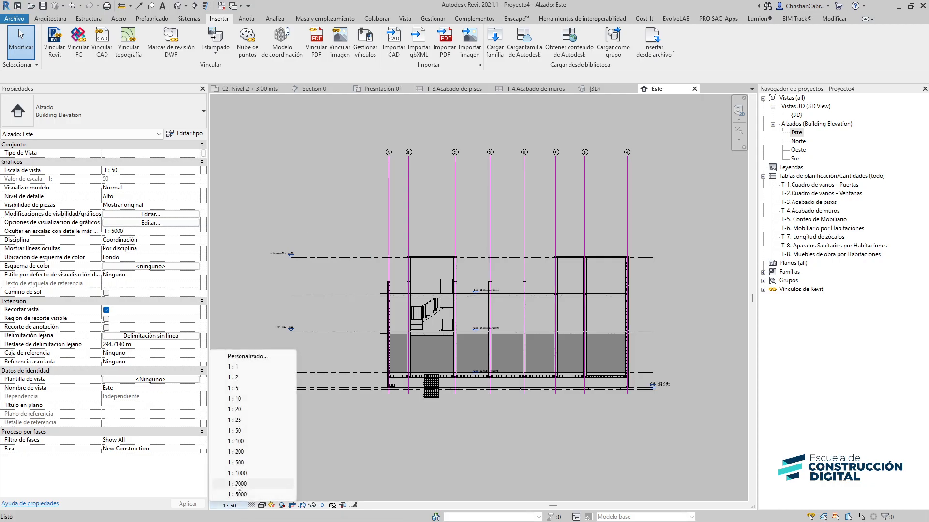
left_click(245, 451)
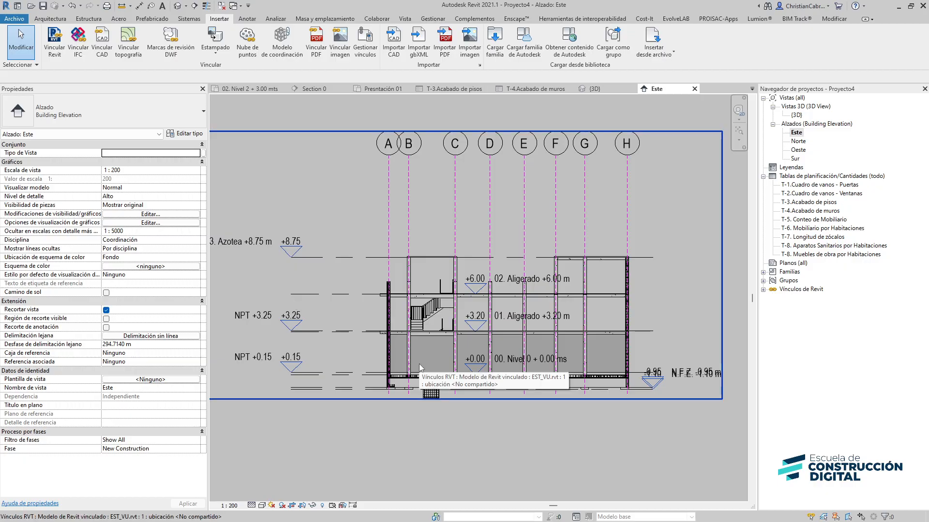
Turn off the Armadura estructural category in the Este elevation's visibility/graphics overrides
key("v")
key("v")
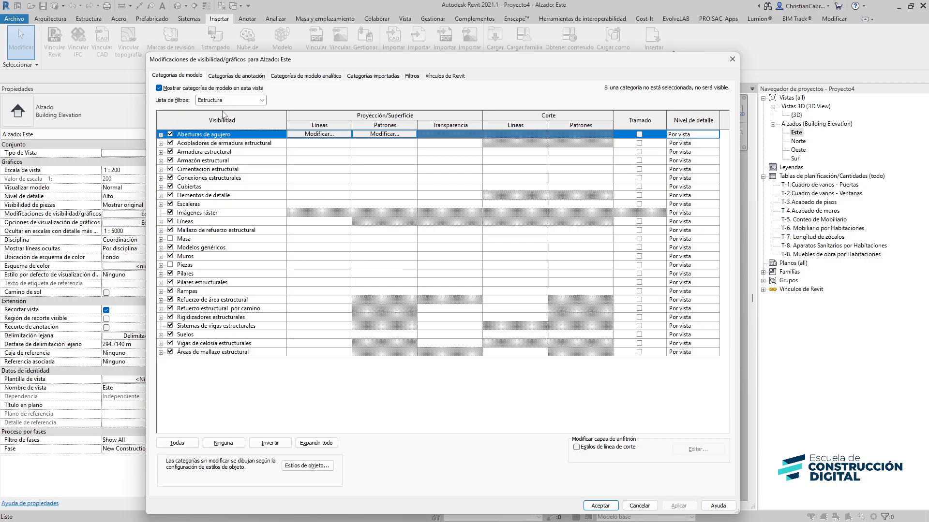
left_click(262, 100)
left_click(262, 100)
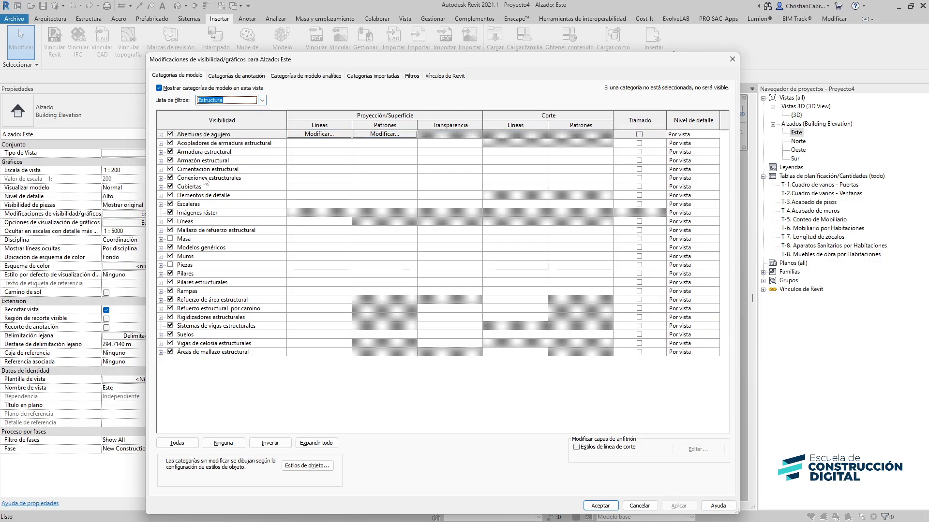
left_click(170, 151)
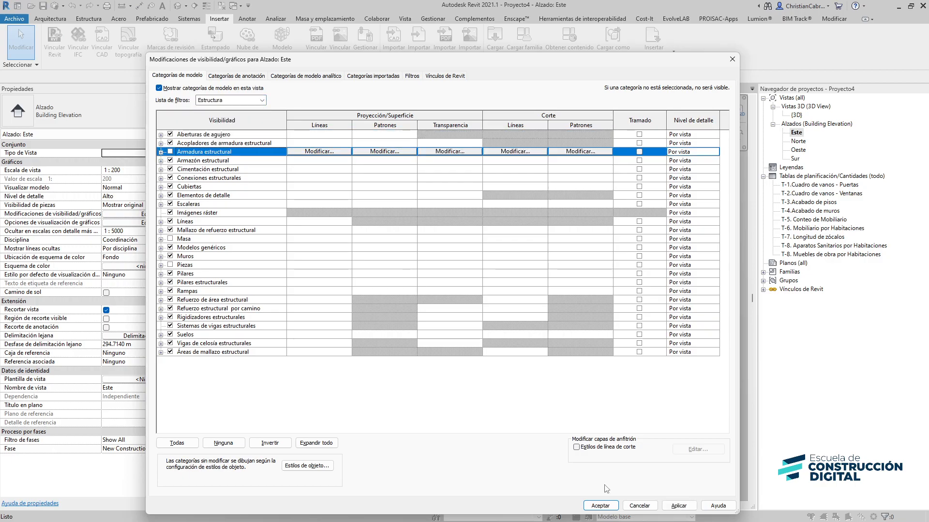
left_click(600, 506)
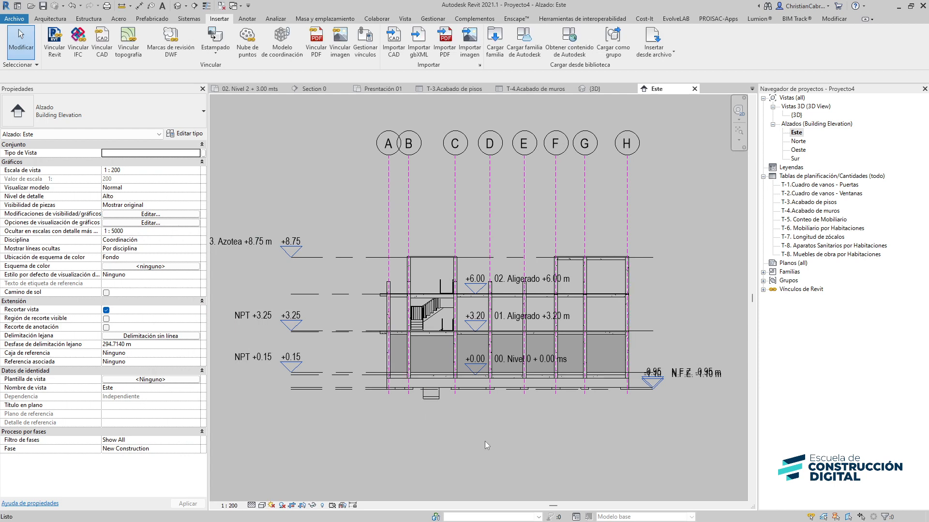
Start Copy/Monitor on the linked model with the Copy tool and enable multiple selection
left_click(377, 20)
left_click(607, 49)
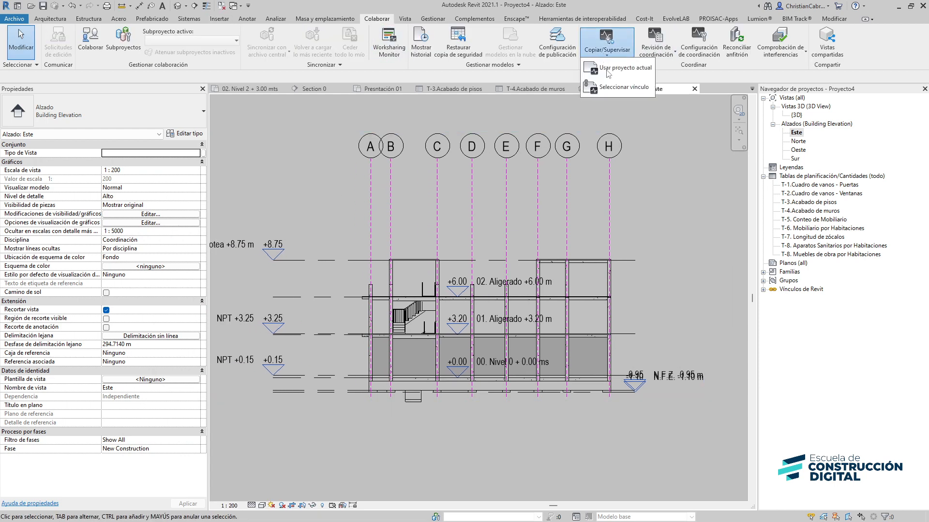
left_click(616, 70)
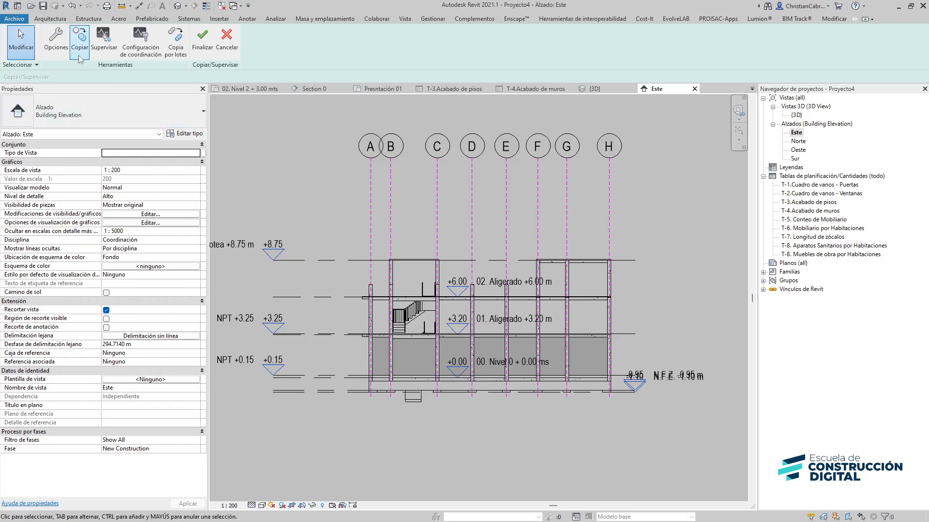
left_click(79, 48)
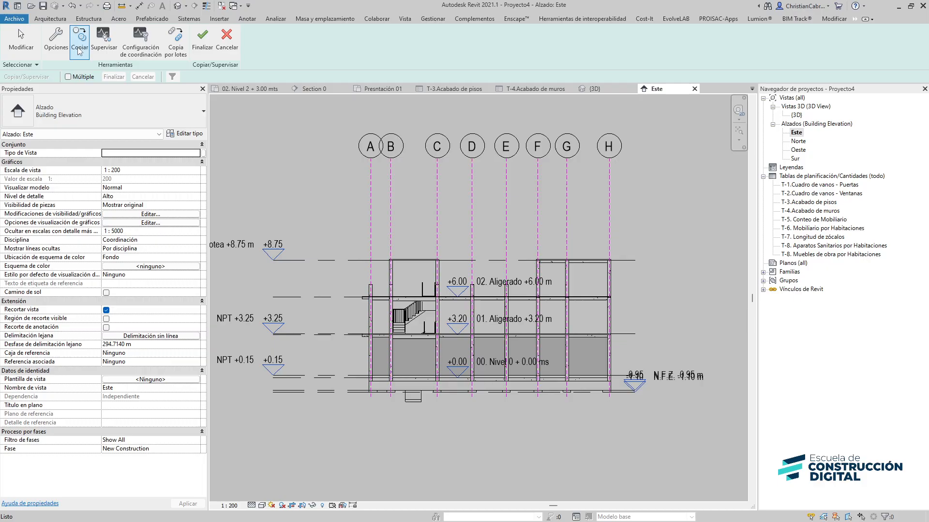
left_click(68, 77)
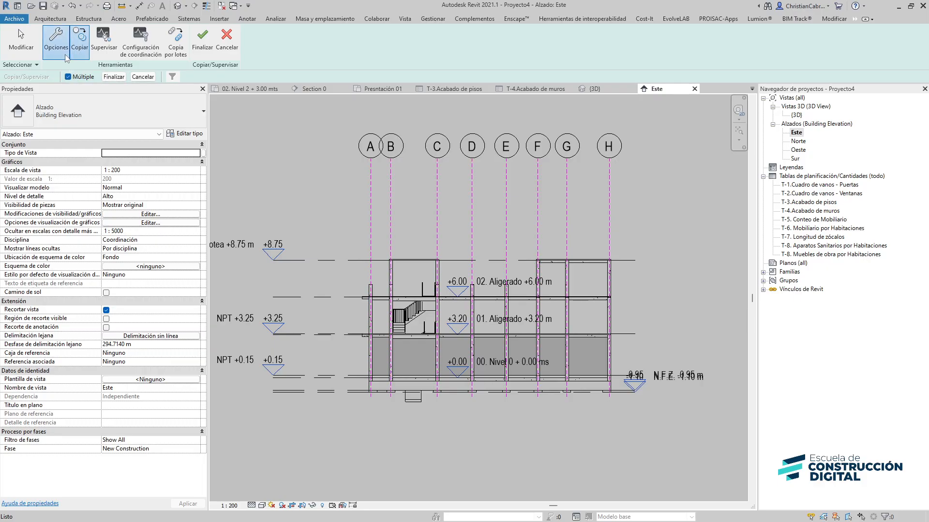
Set the Copy/Monitor level offset to 0.05 m in the copy options
left_click(64, 54)
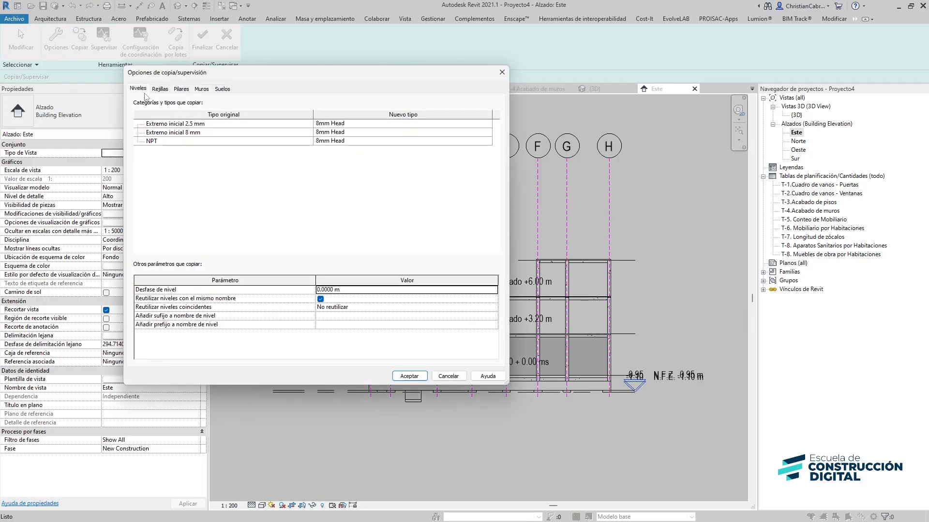
left_click(349, 290)
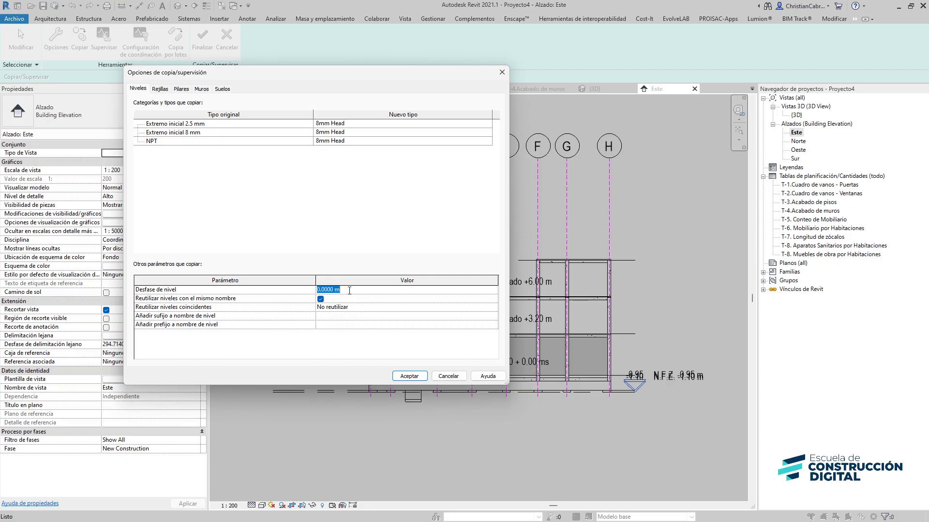
type("0.")
left_click(409, 376)
Copy the linked model's 03. Azotea and 02. Aligerado levels into the project
middle_click_drag(292, 269, 364, 239)
scroll(364, 240, "up", 1)
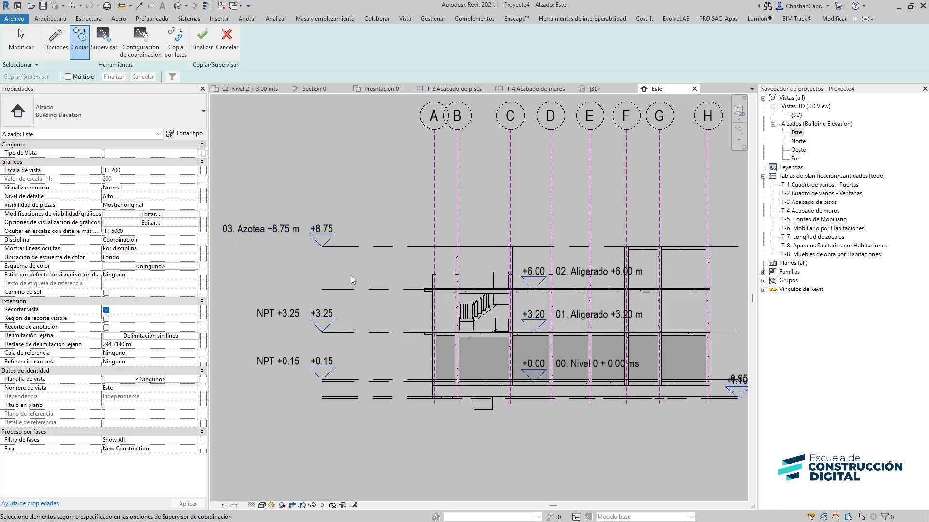
left_click(349, 247)
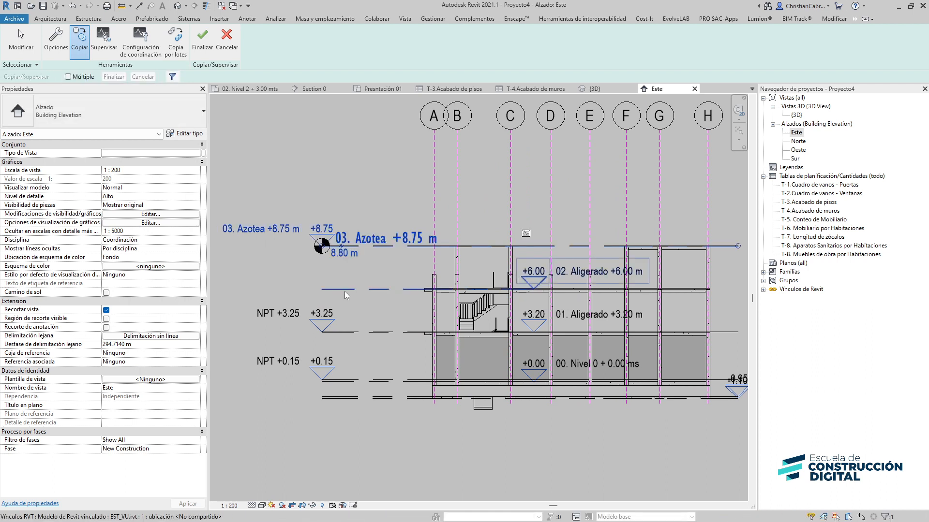
left_click(341, 294)
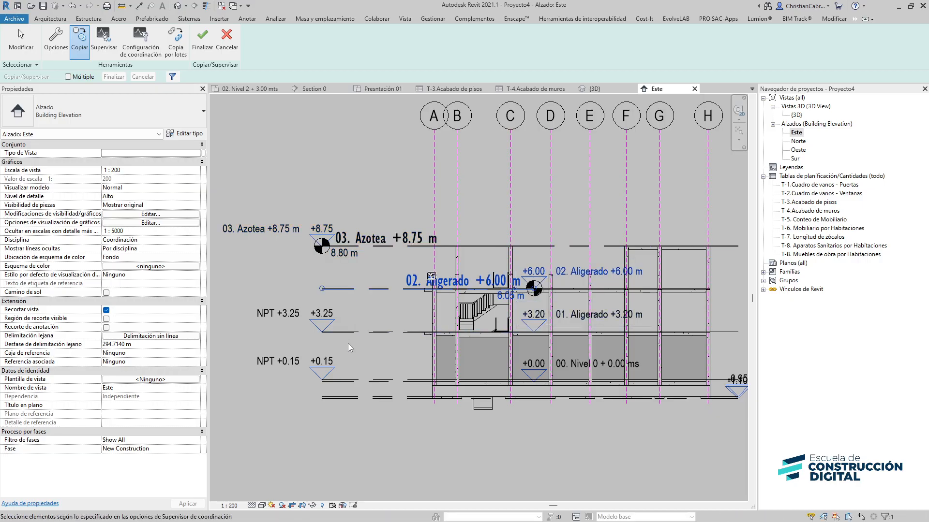
Copy the linked model's 00. Nivel 0 and 01. Aligerado levels, then cancel Copy/Monitor
scroll(347, 341, "up", 5)
mouse_move(330, 329)
middle_mouse_down()
mouse_move(205, 310)
mouse_move(206, 287)
middle_mouse_up()
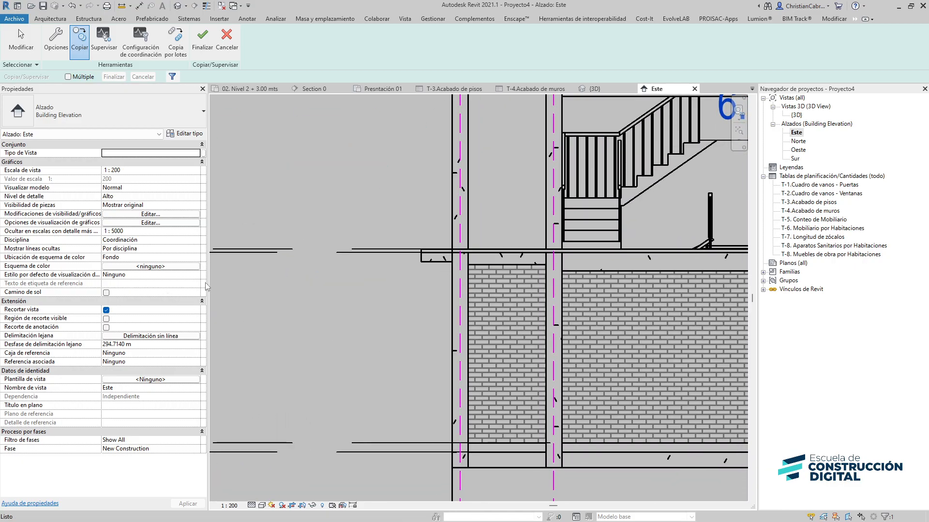
scroll(292, 317, "down", 4)
middle_click_drag(532, 315, 414, 292)
middle_click_drag(204, 333, 402, 303)
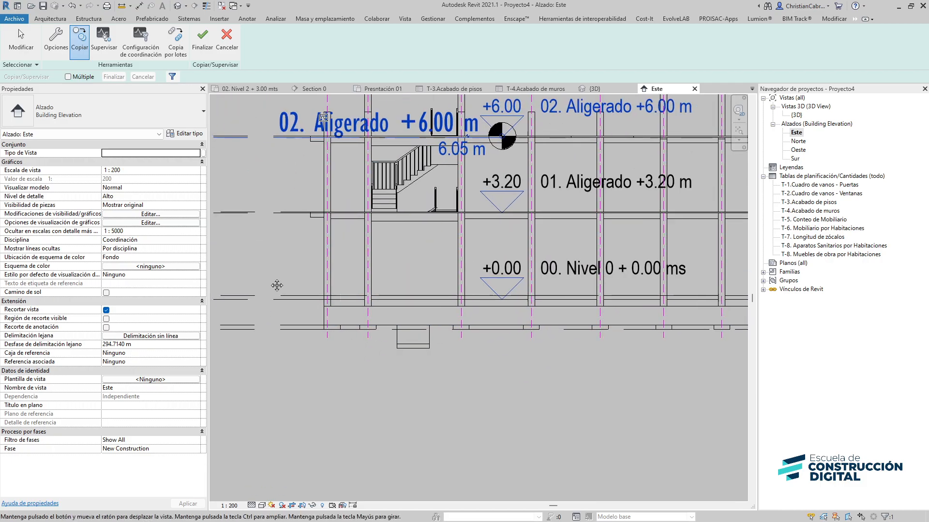
middle_click_drag(194, 285, 482, 314)
scroll(336, 333, "up", 3)
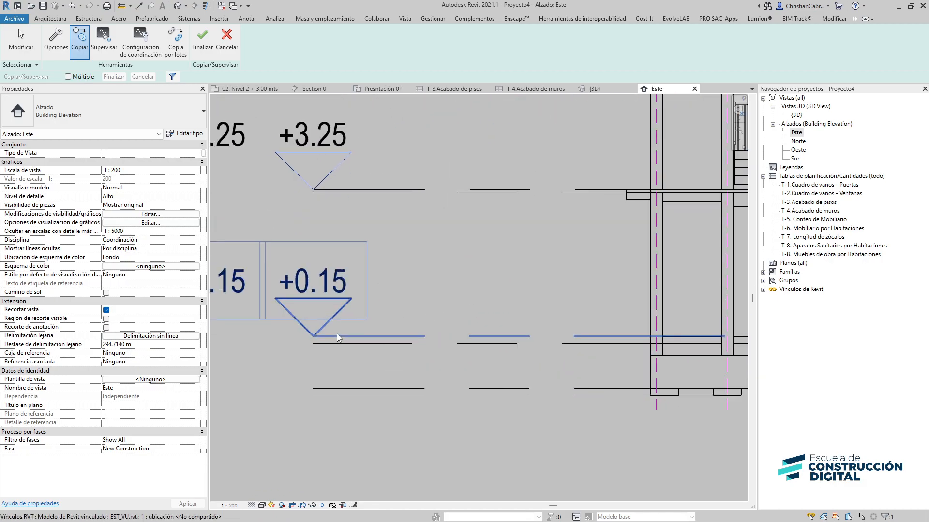
scroll(342, 339, "down", 2)
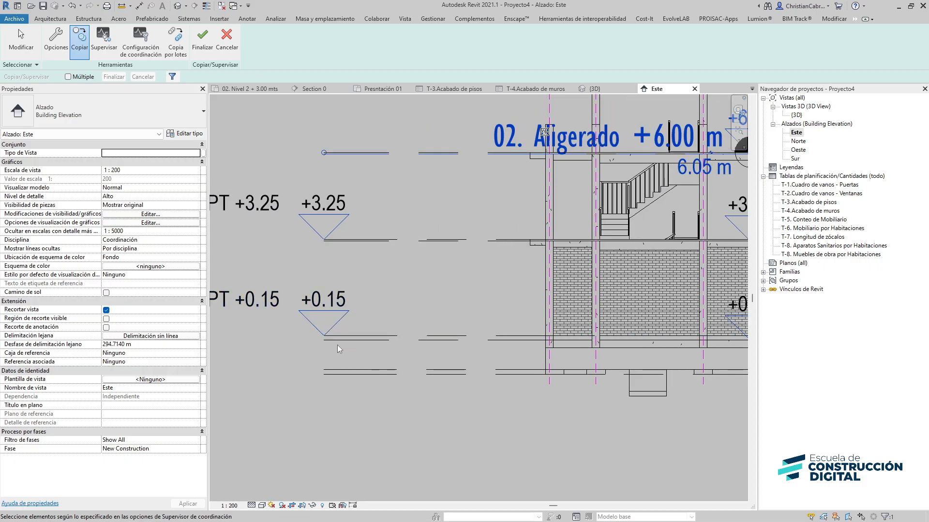
left_click(361, 242)
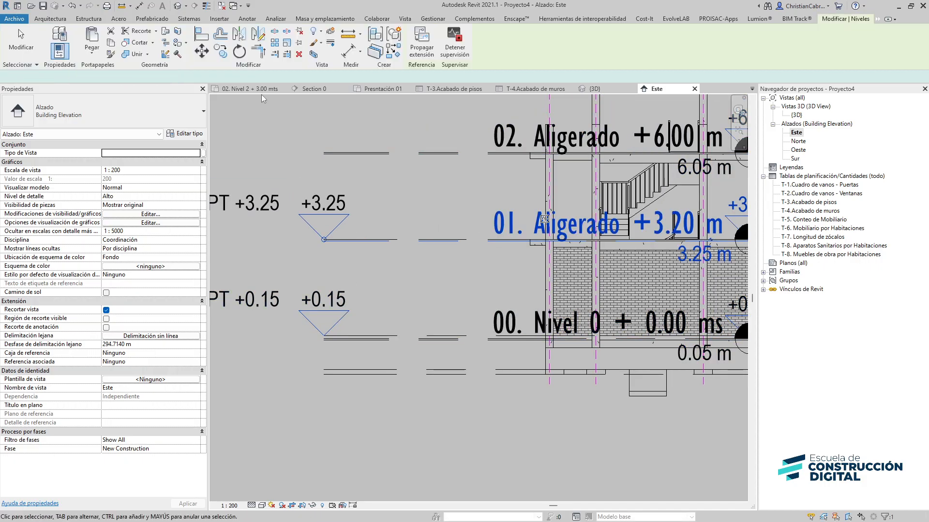
left_click(261, 98)
scroll(373, 217, "down", 4)
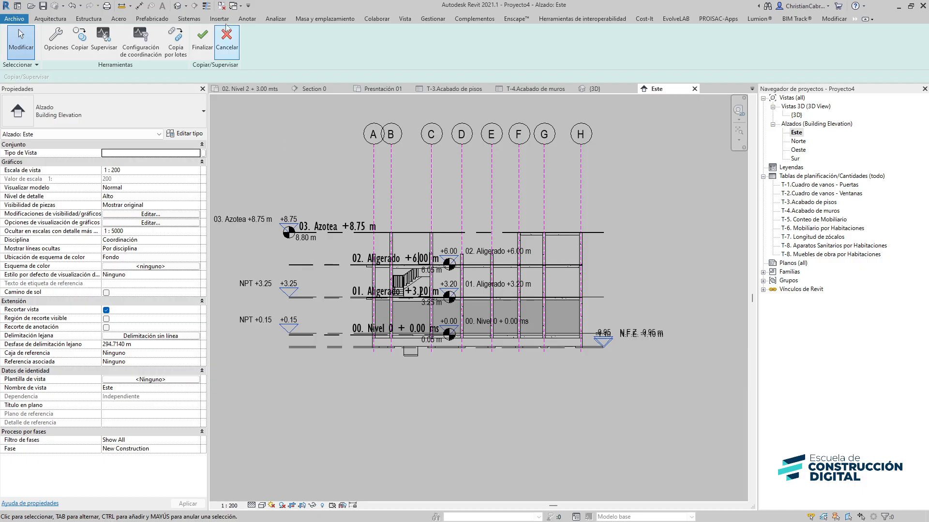
left_click(226, 44)
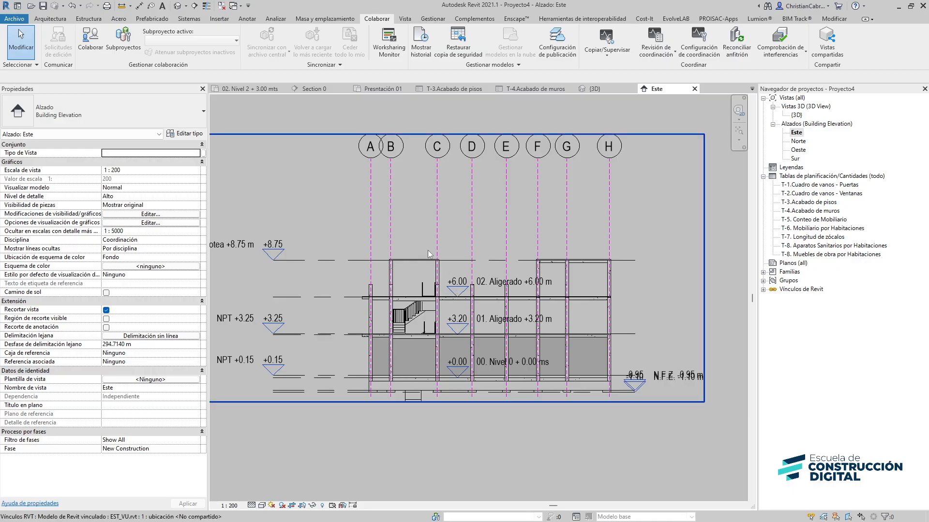
Try to create a new floor plan view, dismissing the level creation dialog
middle_click_drag(333, 305, 339, 281)
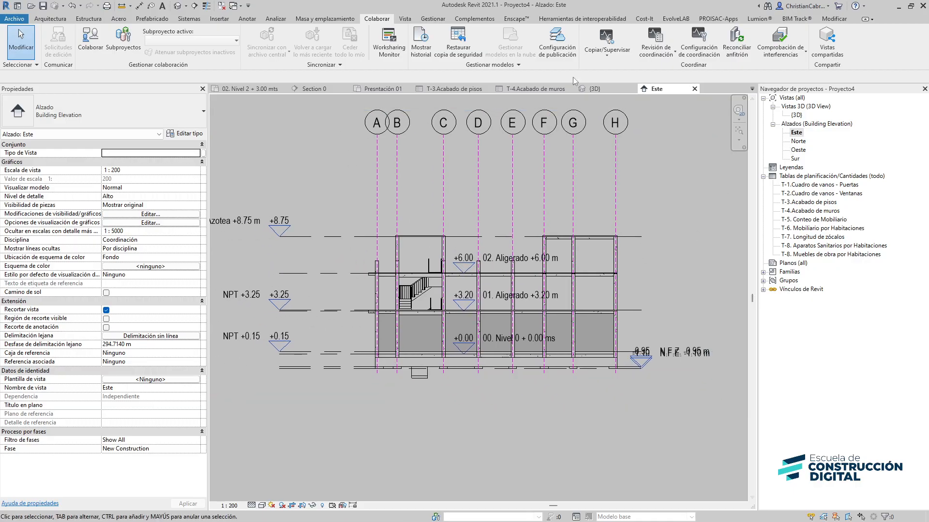
left_click(405, 19)
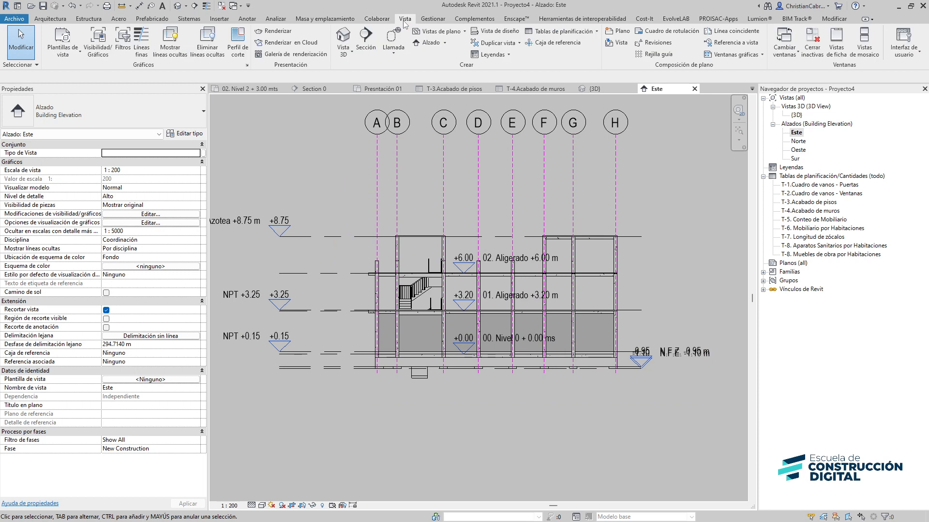
left_click(458, 36)
left_click(463, 49)
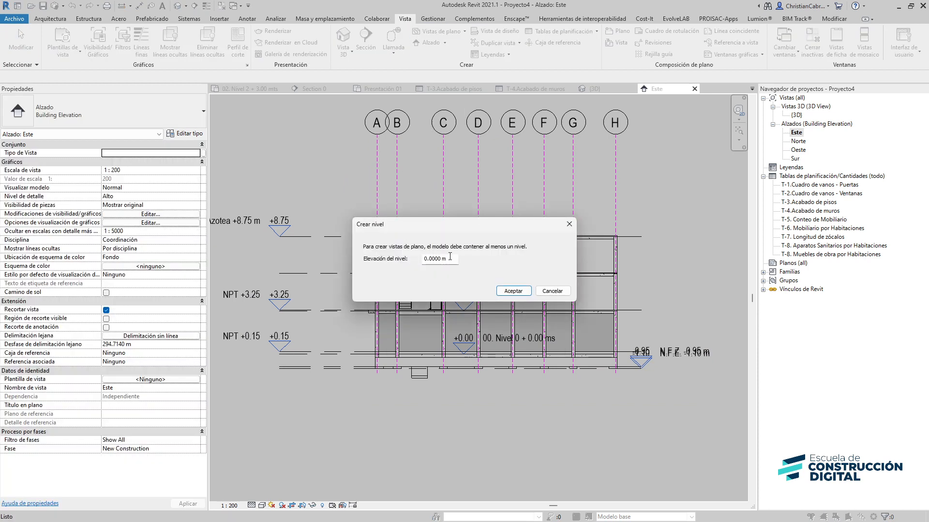
key("Escape")
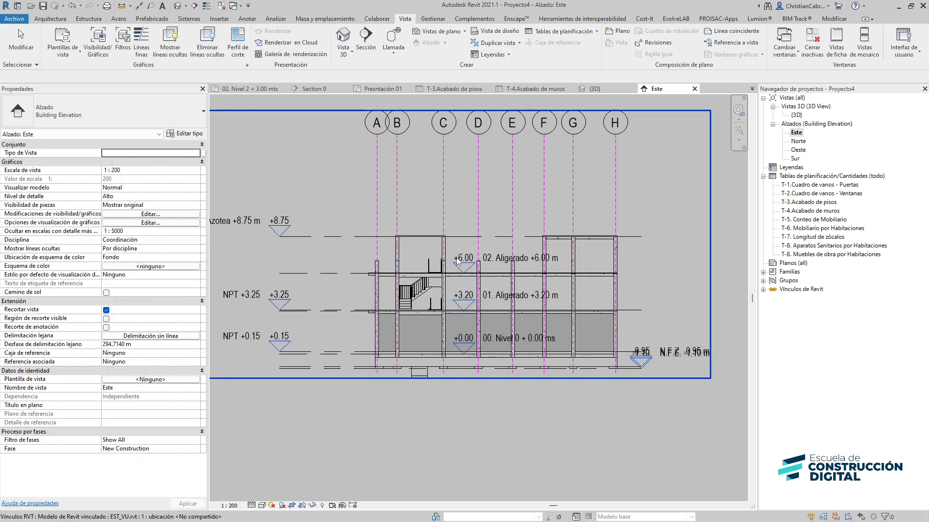
Review the EST_VU.rvt link settings in the Este elevation's visibility/graphics overrides
scroll(339, 221, "down", 2)
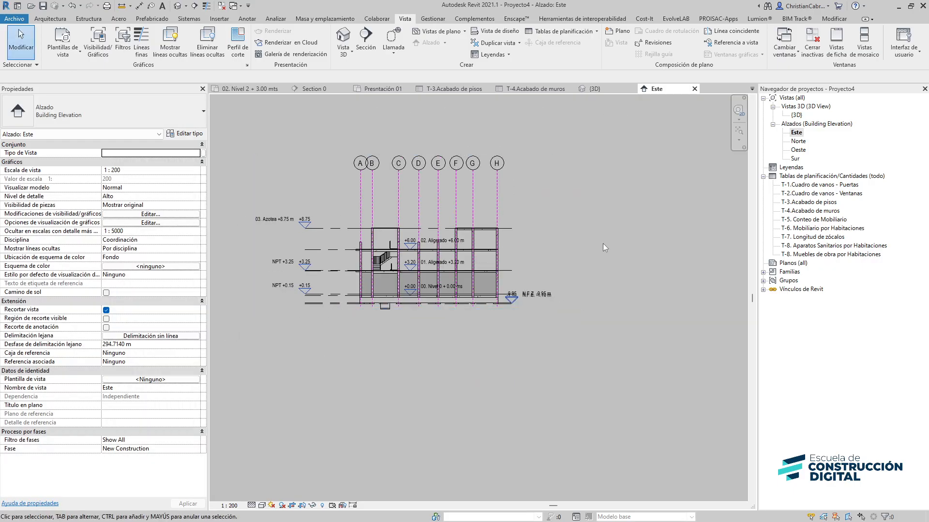
key("v")
key("g")
left_click(445, 75)
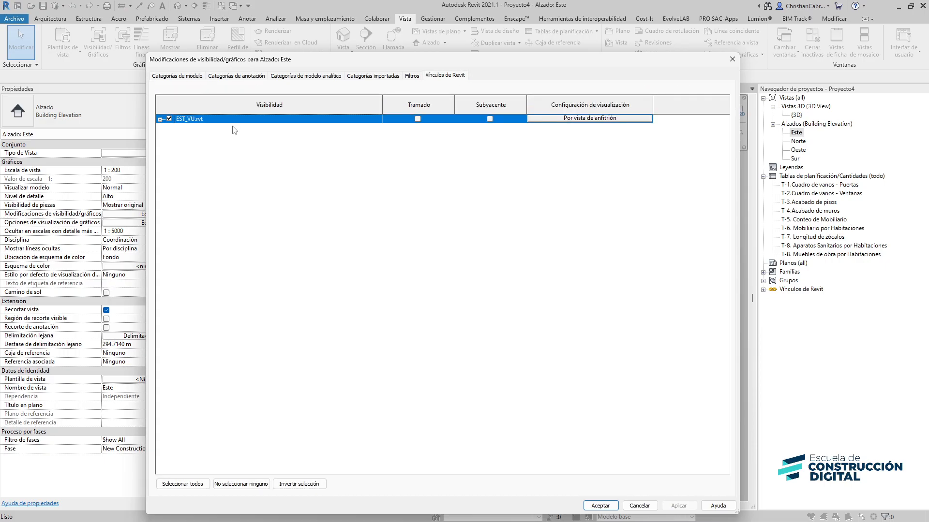
left_click(637, 505)
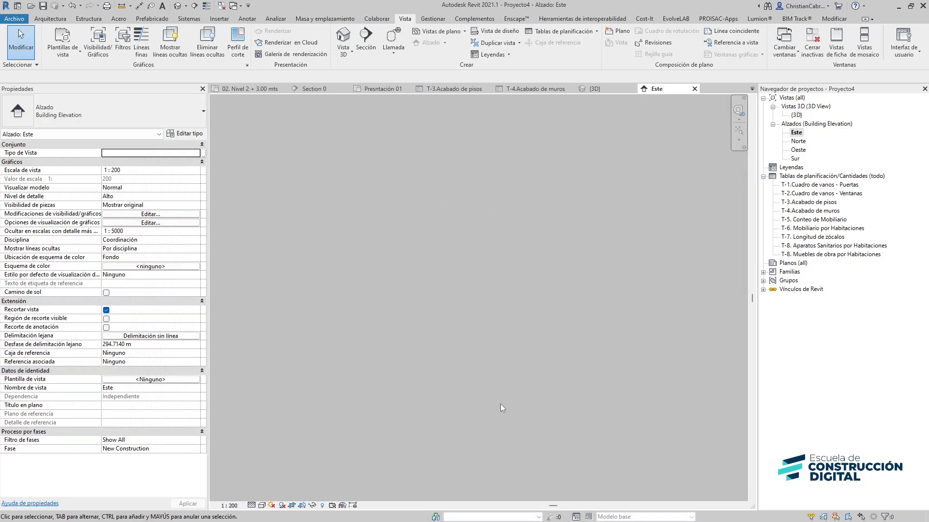
key("v")
key("g")
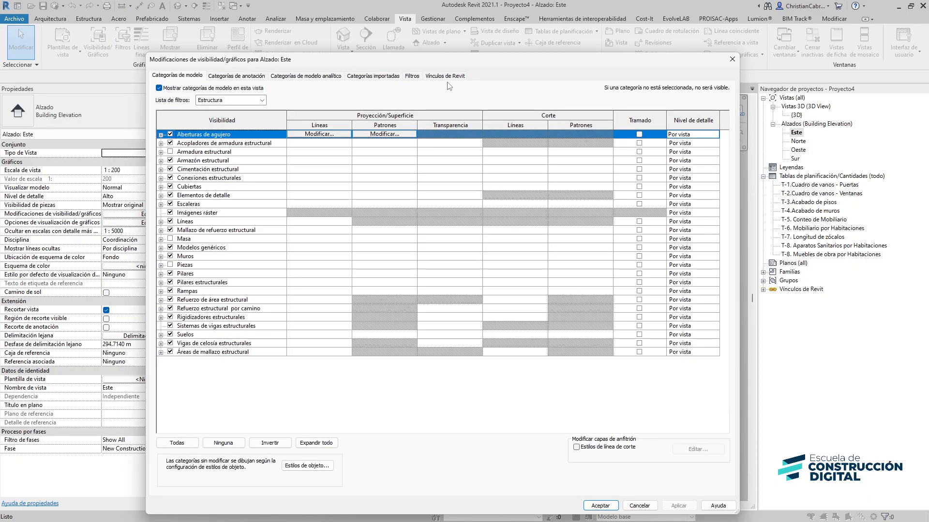
left_click(445, 76)
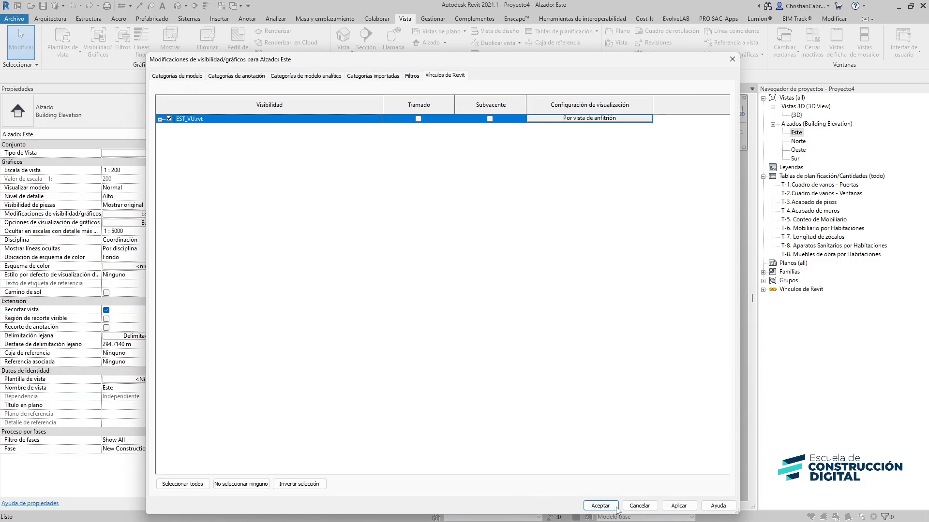
left_click(615, 506)
Restart Copy/Monitor on the linked model and keep the level offset at 0.05 m in the copy options
scroll(310, 288, "up", 5)
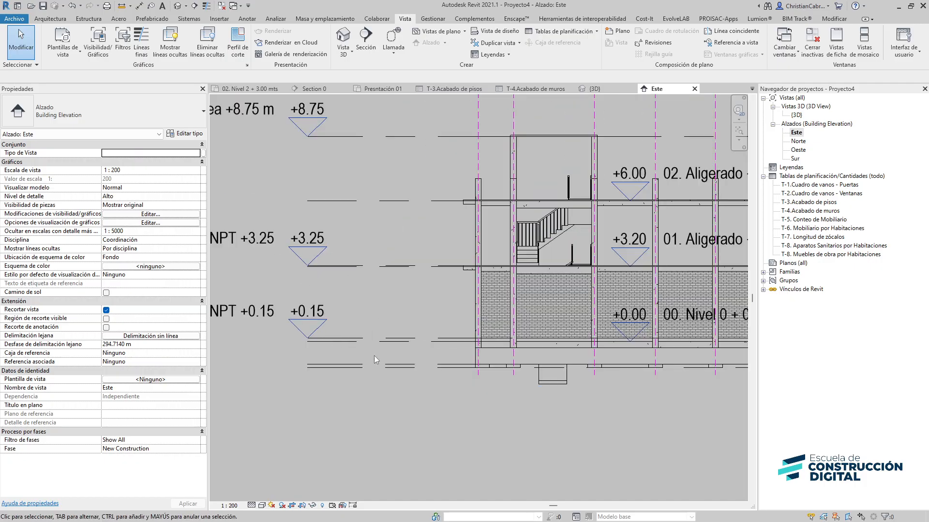
middle_click_drag(345, 356, 168, 355)
middle_click_drag(503, 340, 257, 344)
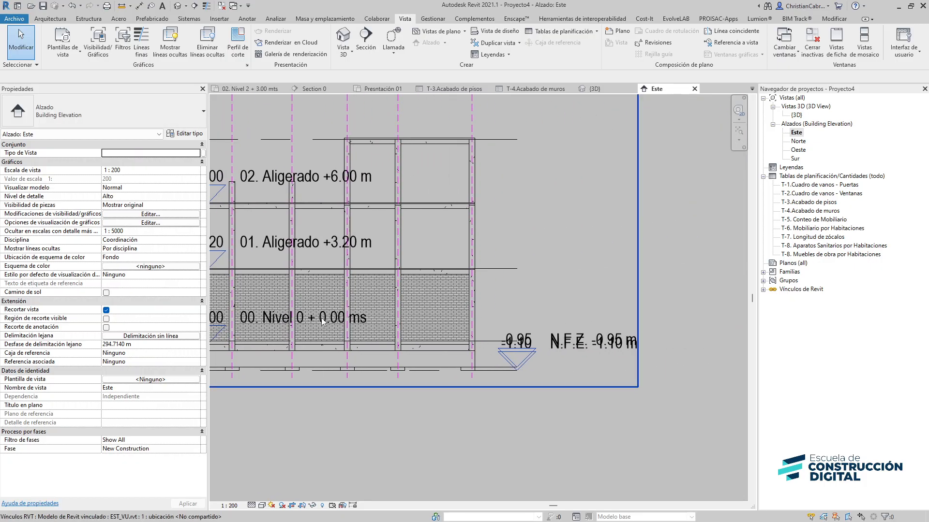
middle_click_drag(322, 321, 545, 324)
middle_click_drag(429, 327, 745, 302)
scroll(498, 296, "up", 2)
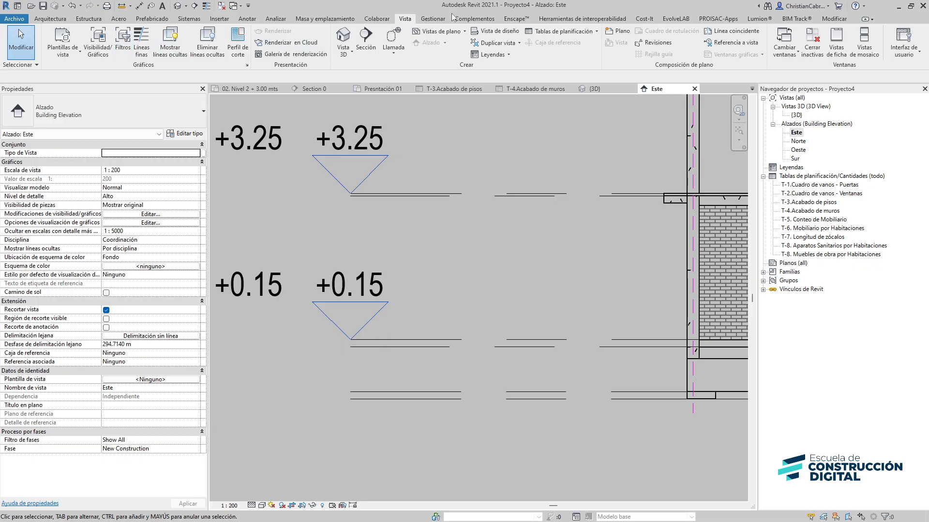
left_click(377, 18)
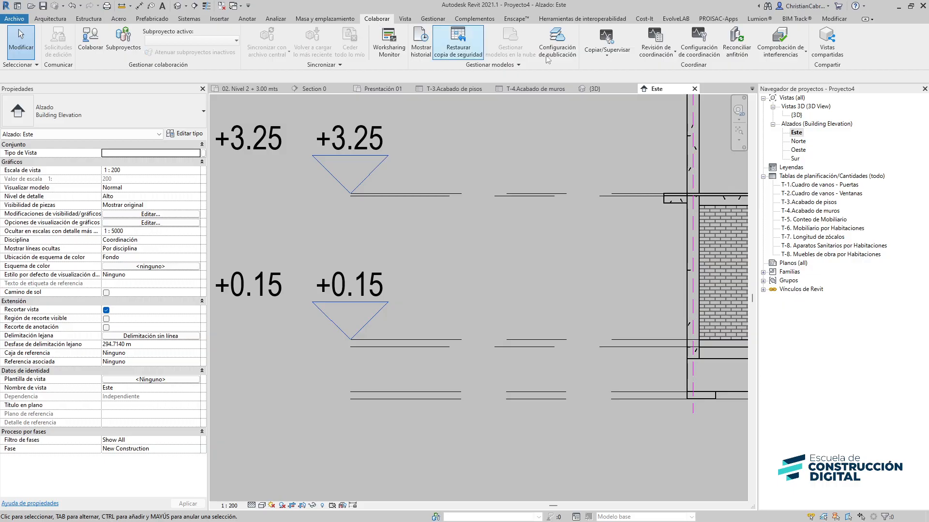
left_click(607, 46)
left_click(616, 70)
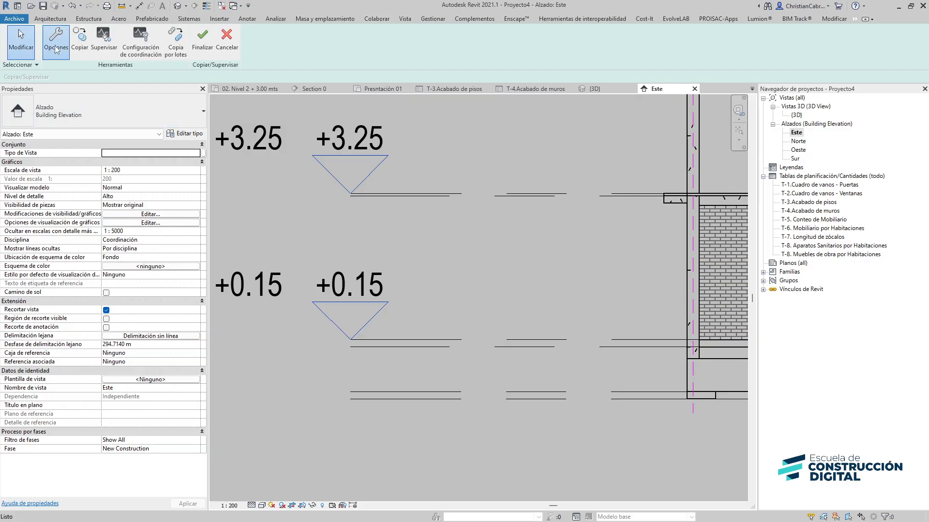
left_click(56, 49)
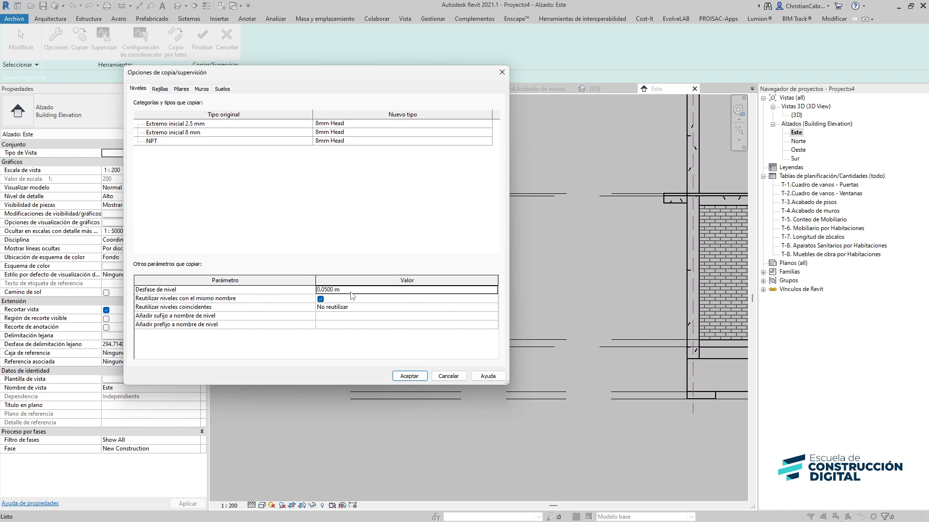
left_click(409, 376)
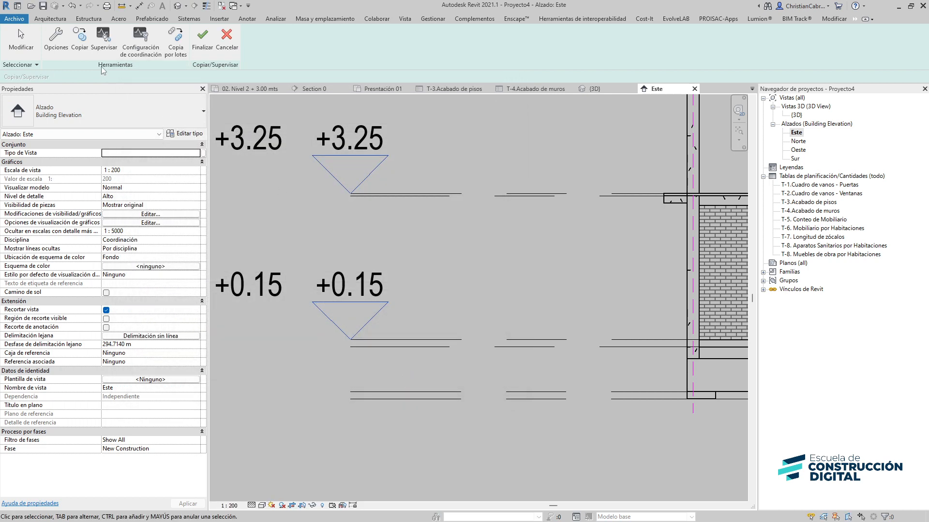
Copy all four linked levels, from 00. Nivel 0 to 03. Azotea, with multiple selection and finish Copy/Monitor
left_click(79, 47)
left_click(67, 77)
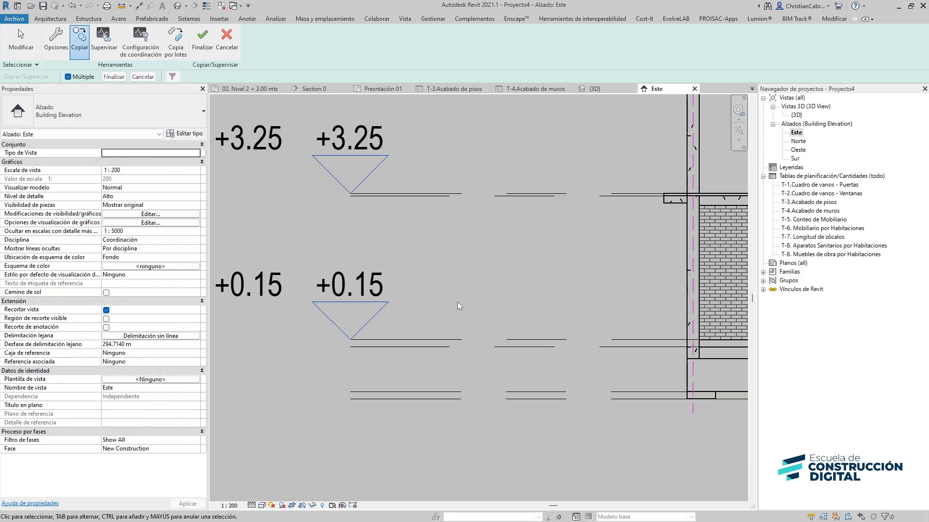
left_click(422, 346)
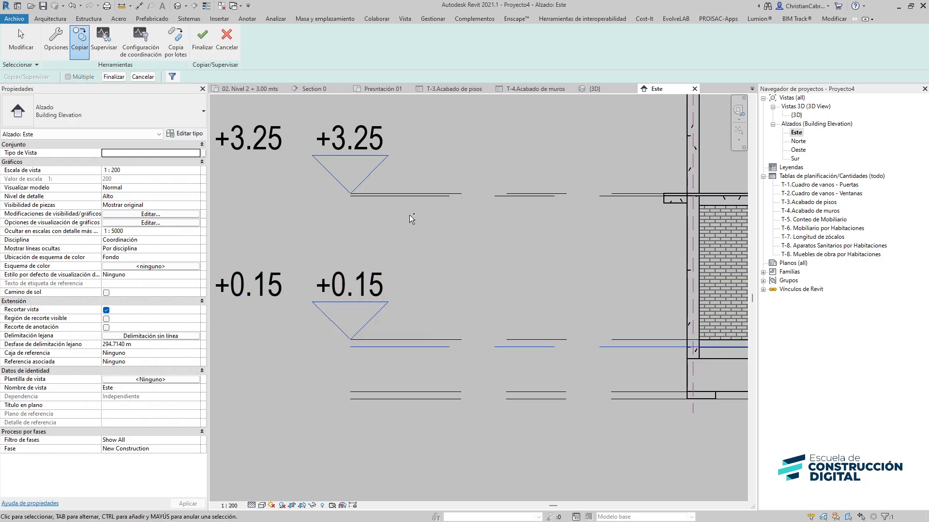
left_click(407, 197)
middle_click_drag(430, 102, 394, 412)
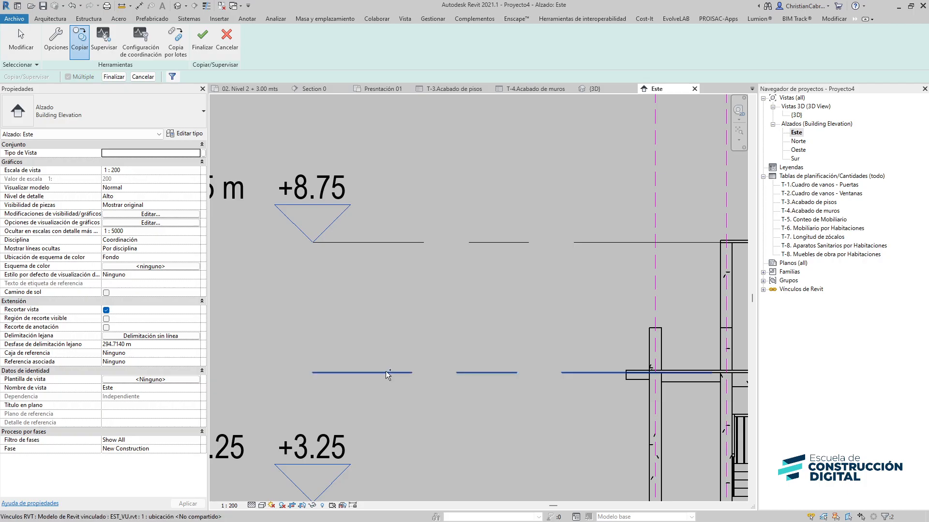
left_click(381, 244)
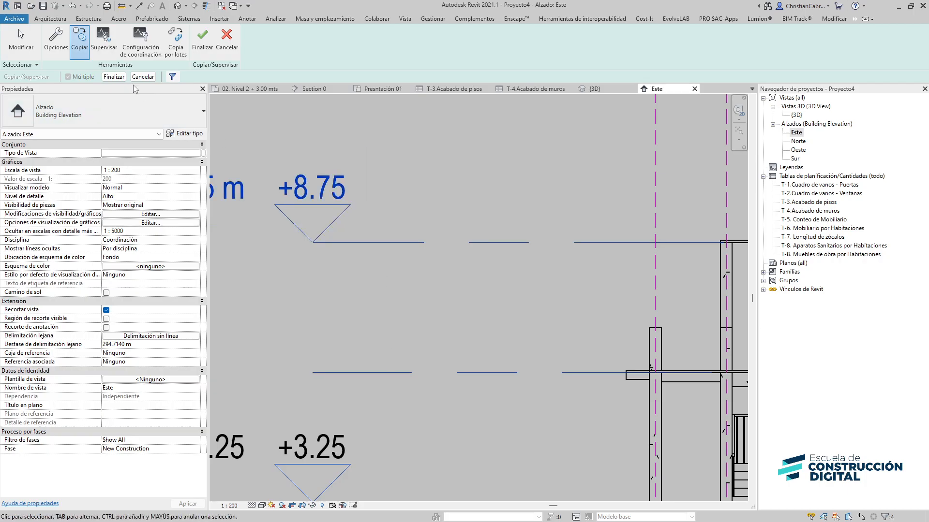
left_click(114, 76)
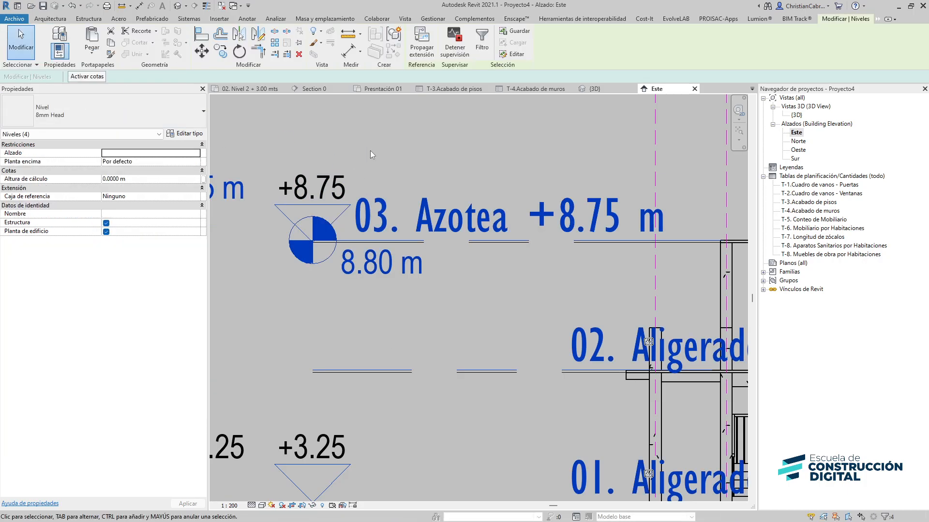
left_click(203, 42)
scroll(441, 308, "down", 3)
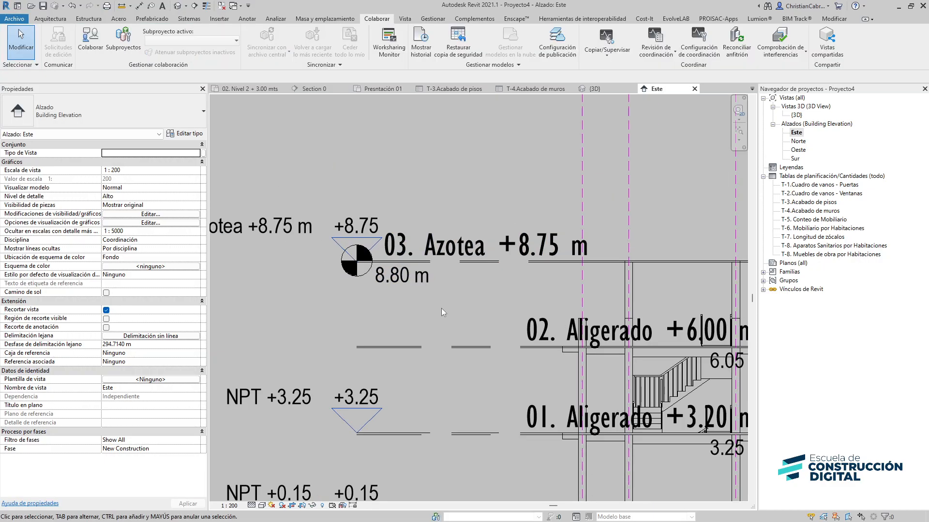
middle_click_drag(470, 358, 356, 268)
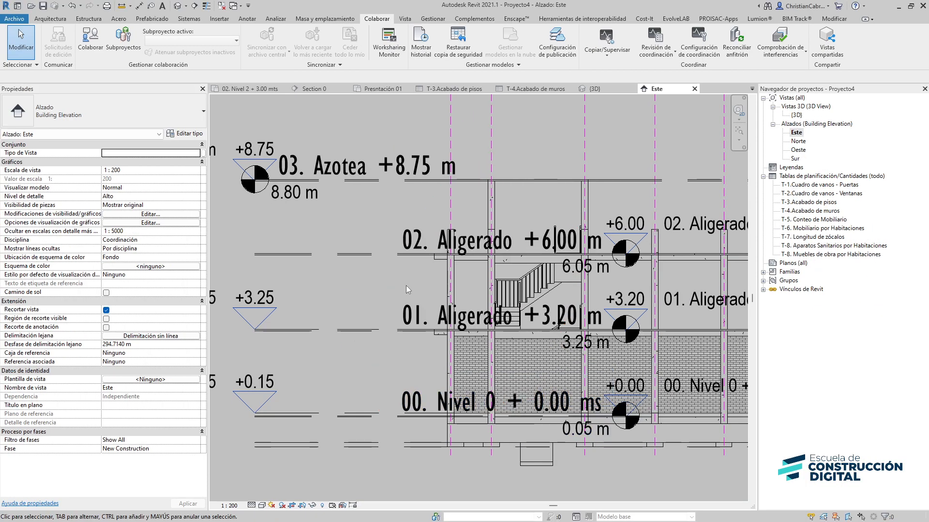
Create floor plan views for all four levels from 00. Nivel 0 to 03. Azotea +8.75 m
left_click(405, 19)
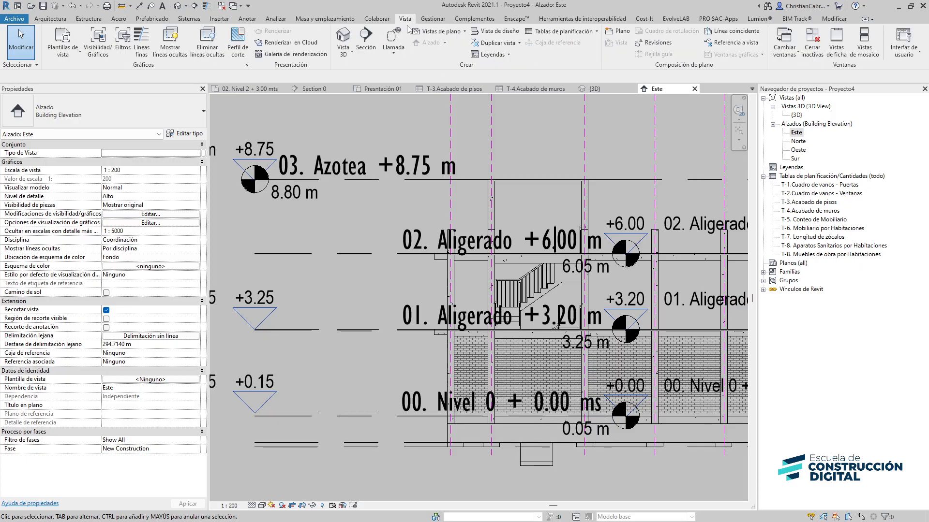
left_click(429, 33)
left_click(452, 43)
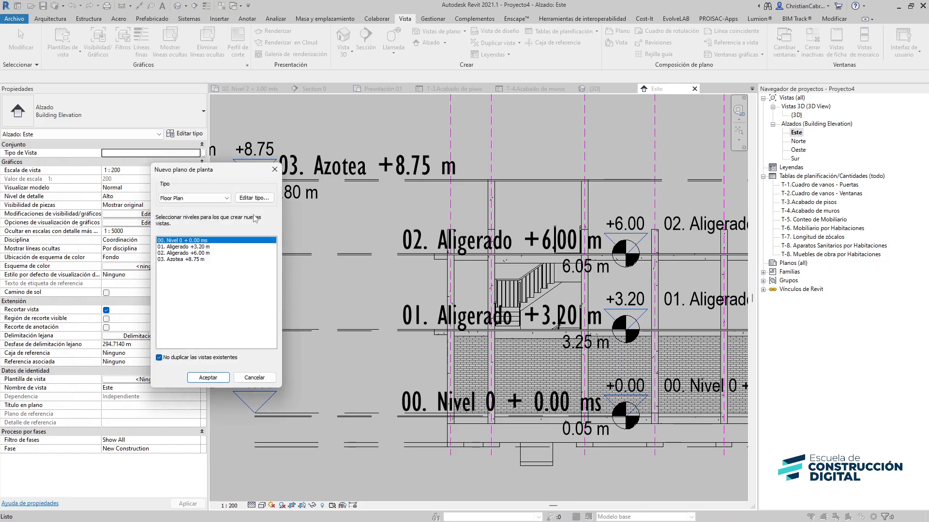
left_click(178, 259, "shift")
left_click(209, 379)
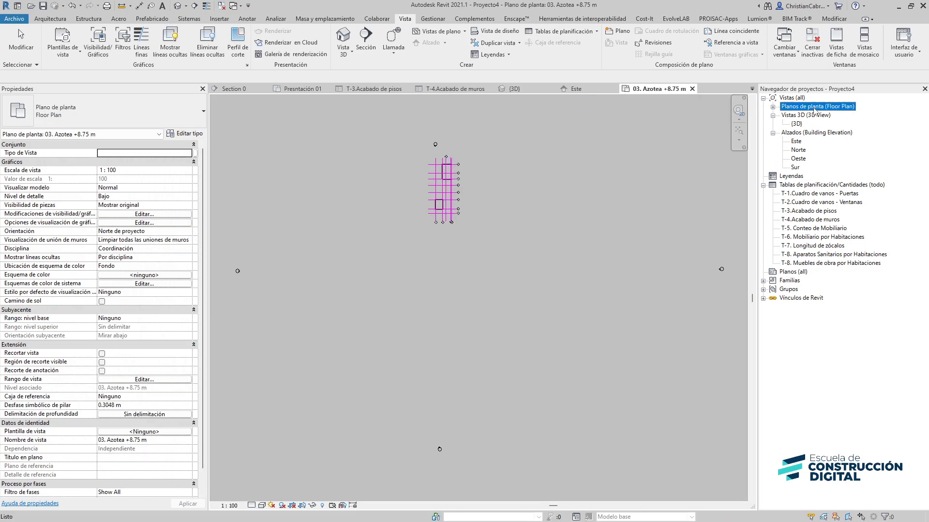
Open the 00. Nivel 0 + 0.00 ms floor plan from the project browser
double_click(817, 108)
double_click(816, 116)
scroll(463, 179, "up", 10)
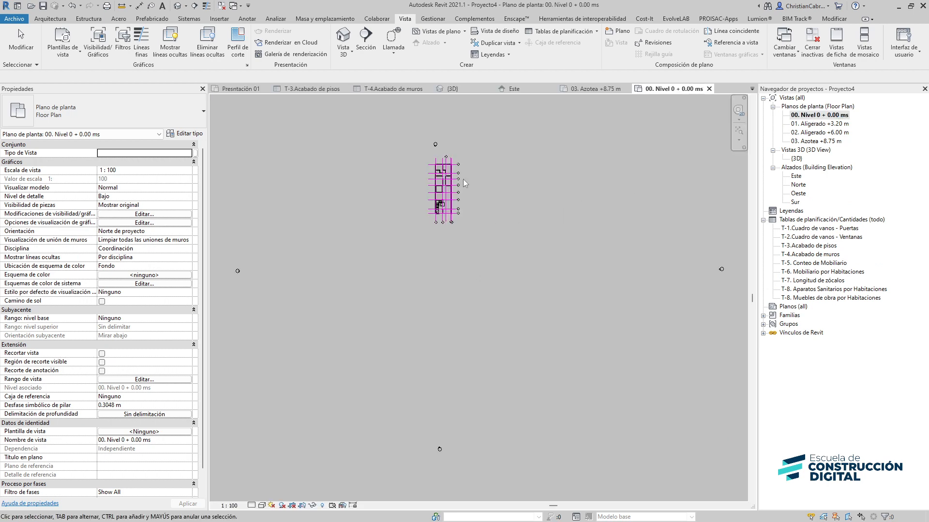
scroll(352, 290, "up", 4)
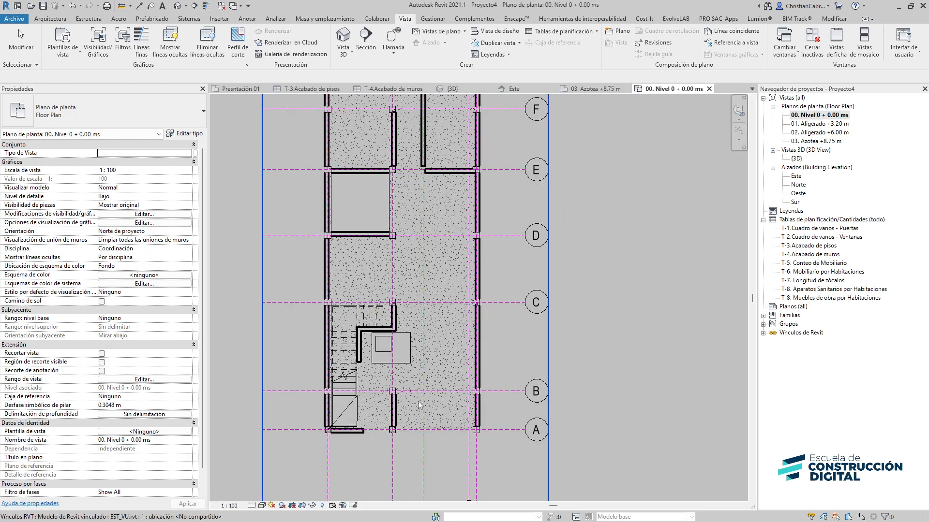
Turn on thin lines in the 00. Nivel 0 floor plan
scroll(339, 340, "up", 3)
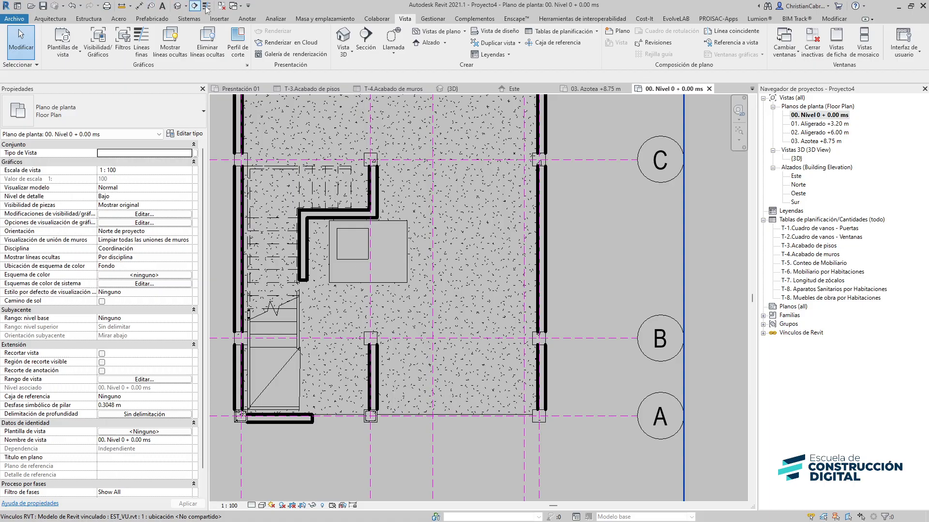
key("t")
key("l")
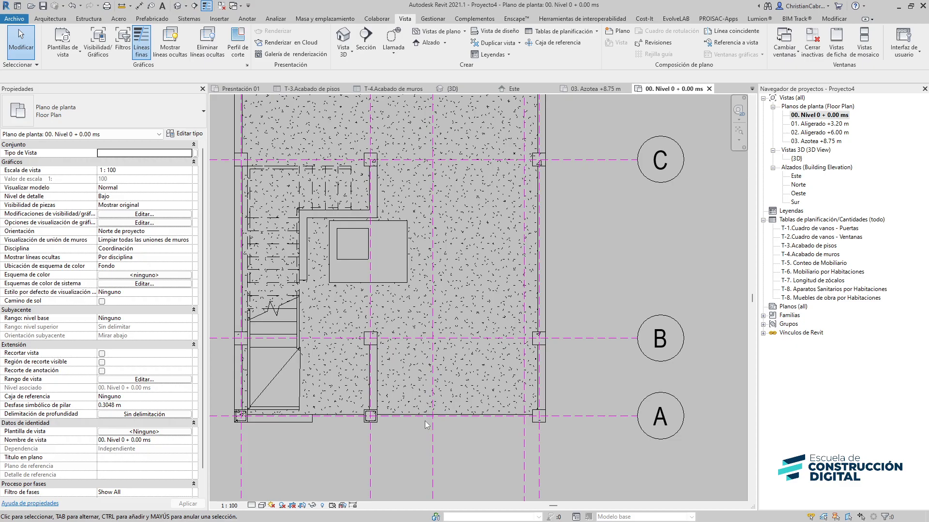
scroll(425, 421, "up", 3)
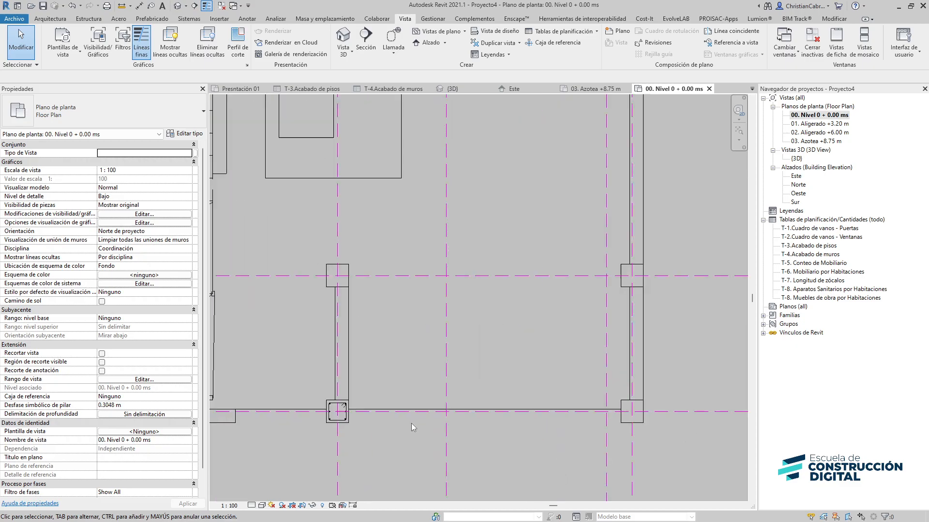
Toggle the Armadura estructural category in the plan's Visibility/Graphics overrides
key("v")
key("g")
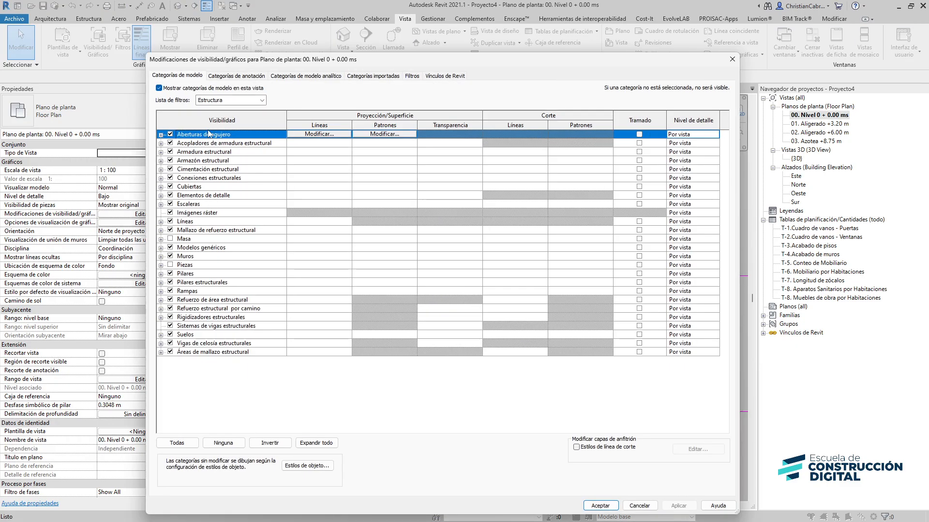
left_click(170, 151)
left_click(602, 506)
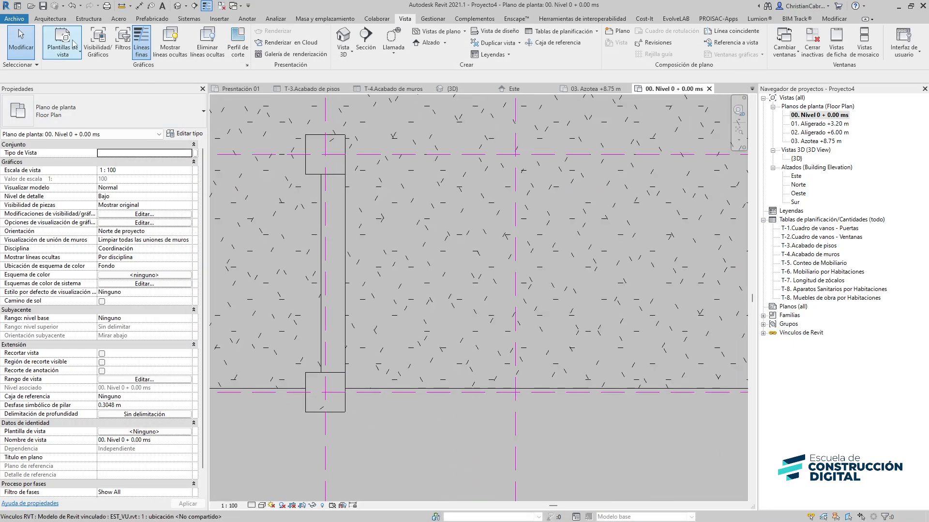
Start a wall of type 02.Tarrajeo + Pintura Latex Beige - Interior with height up to 01. Aligerado +3.20 m
left_click(50, 18)
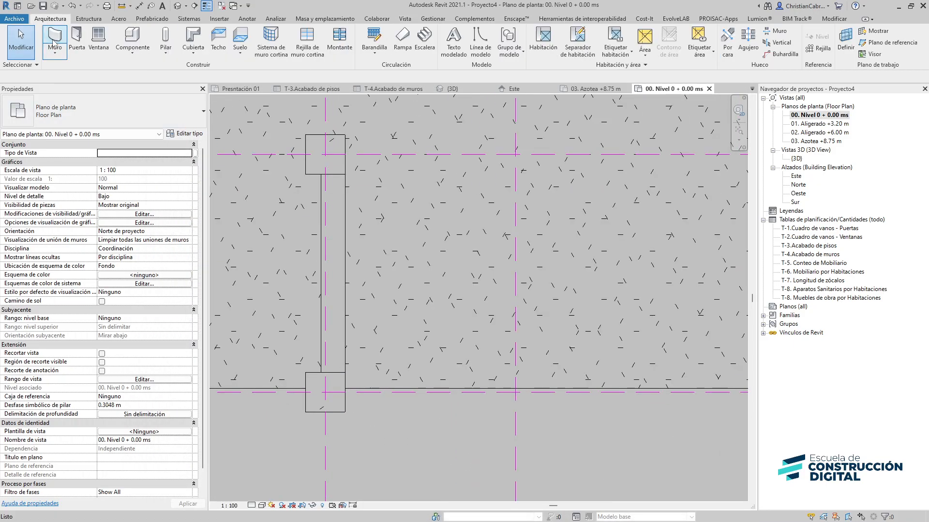
left_click(54, 43)
left_click(96, 112)
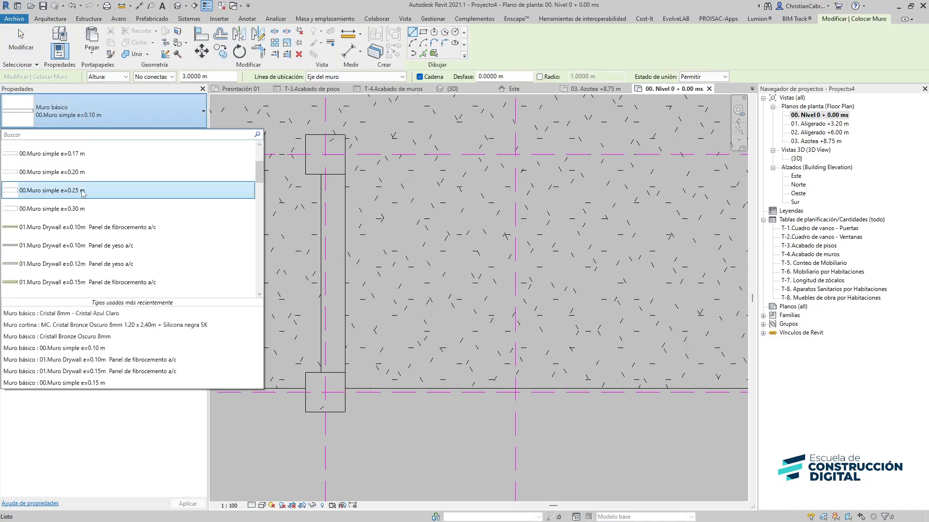
scroll(83, 193, "down", 6)
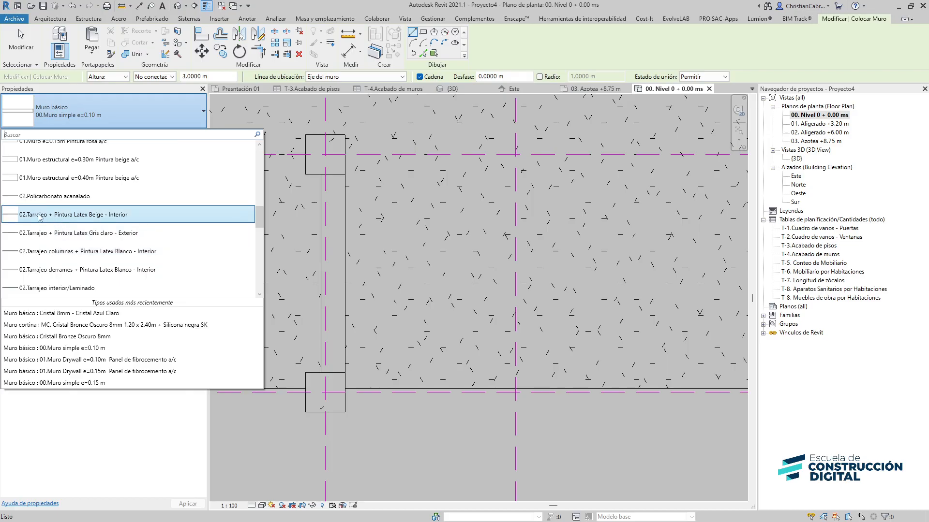
mouse_move(41, 218)
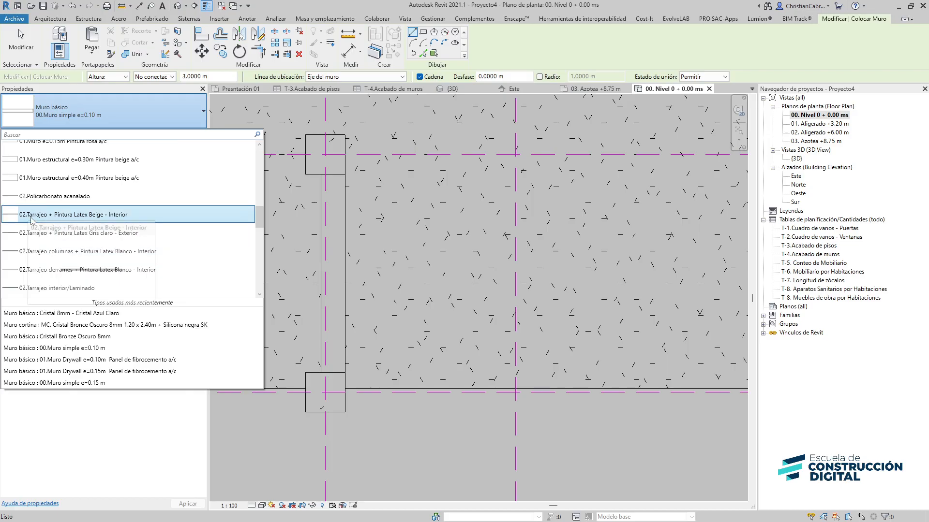
left_click(79, 214)
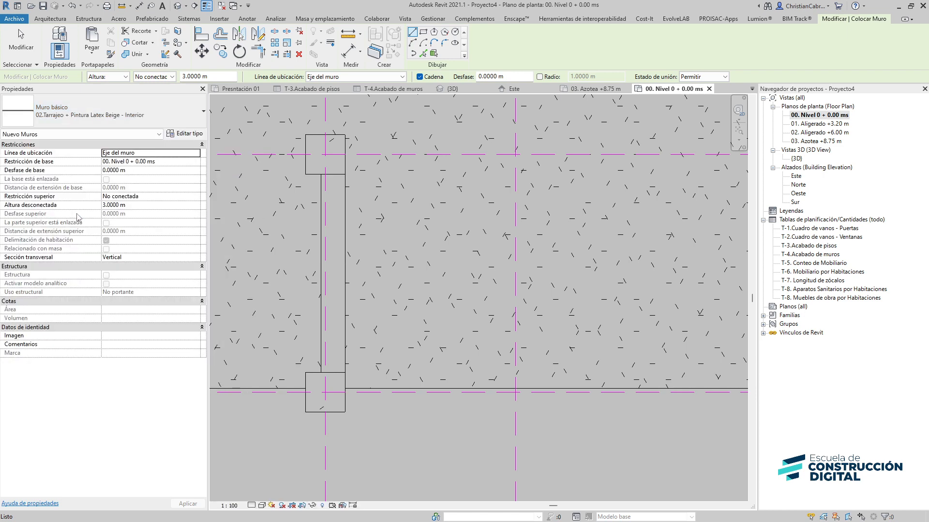
left_click(170, 77)
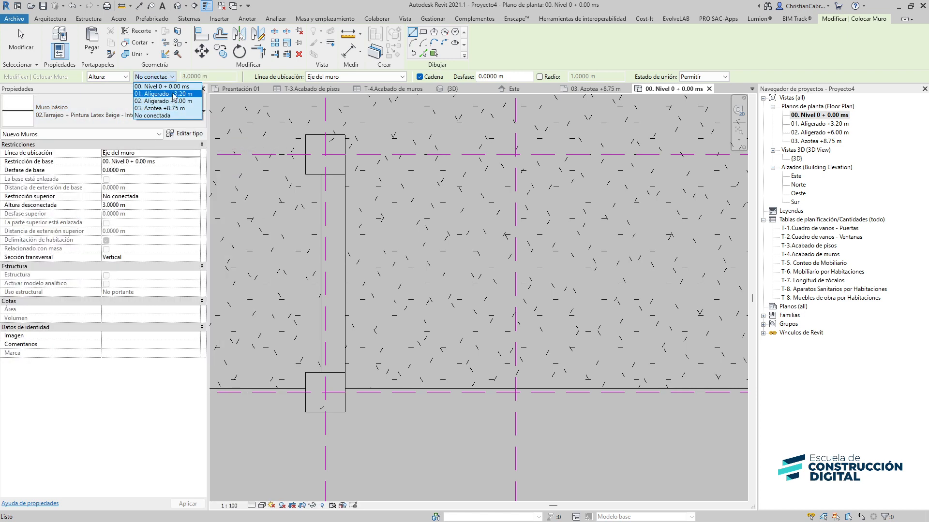
left_click(174, 95)
Set the wall location line to Cara de acabado: Interior and try a wall along the column face
scroll(336, 413, "up", 1)
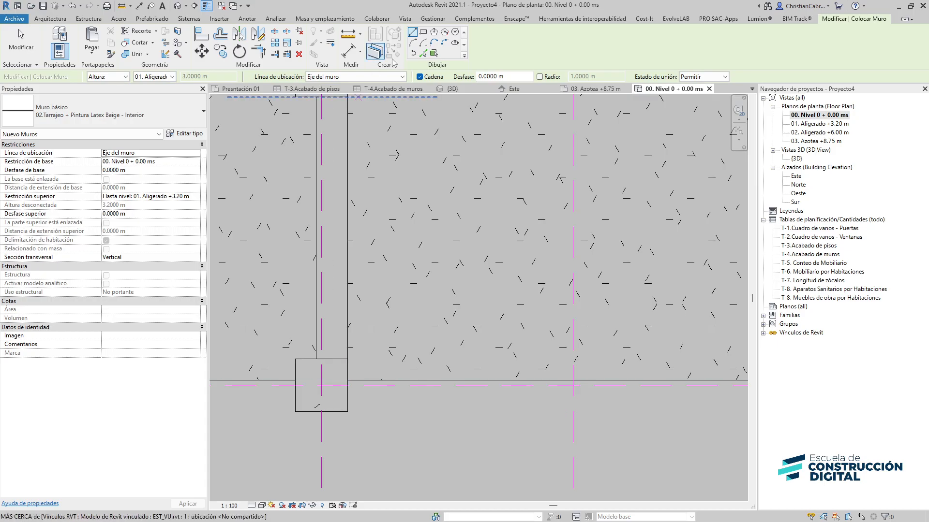
left_click(338, 111)
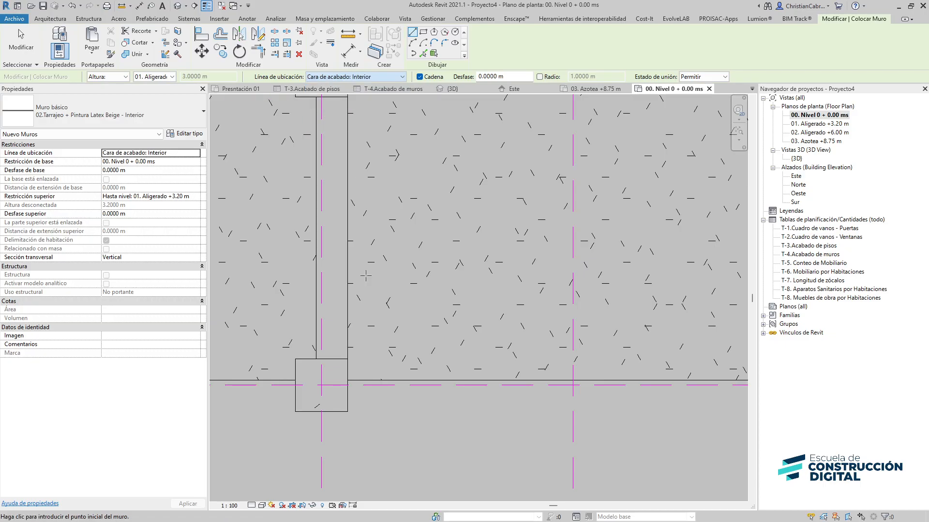
left_click(347, 412)
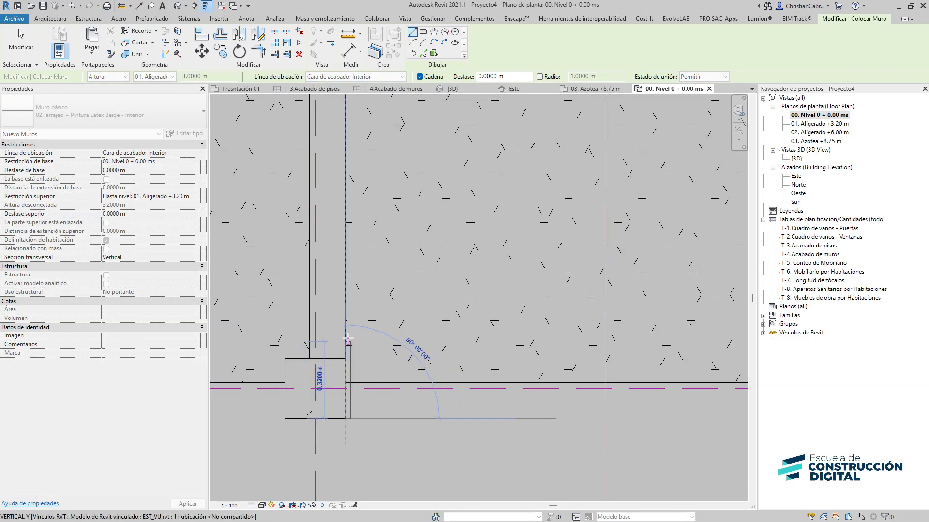
scroll(347, 257, "down", 2)
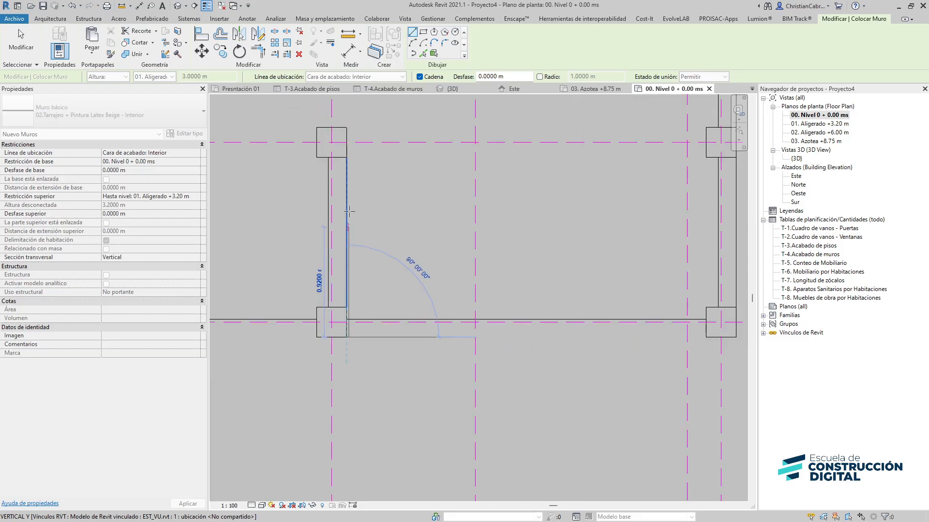
key("Escape")
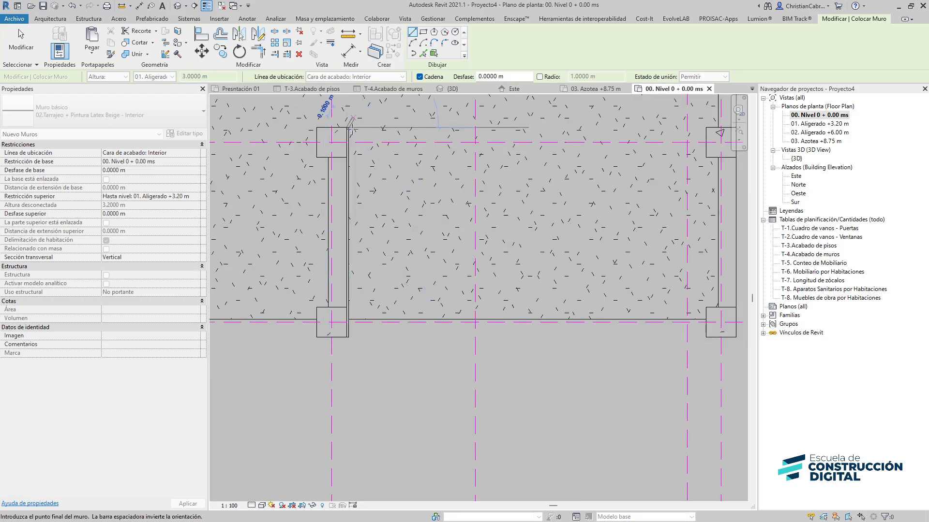
key("Escape")
Set the plan's detail level to Alto
left_click(251, 506)
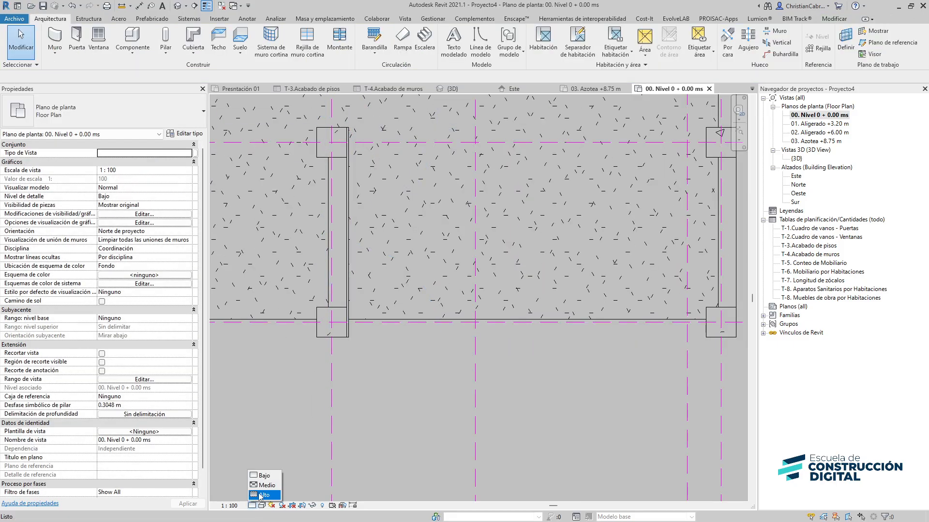
left_click(261, 498)
scroll(358, 295, "up", 5)
scroll(341, 436, "up", 2)
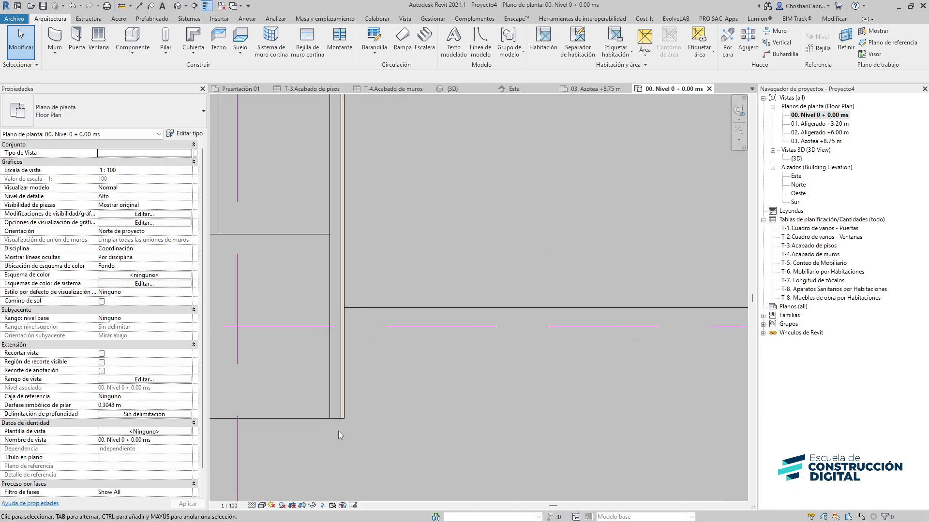
middle_click_drag(331, 434, 504, 350)
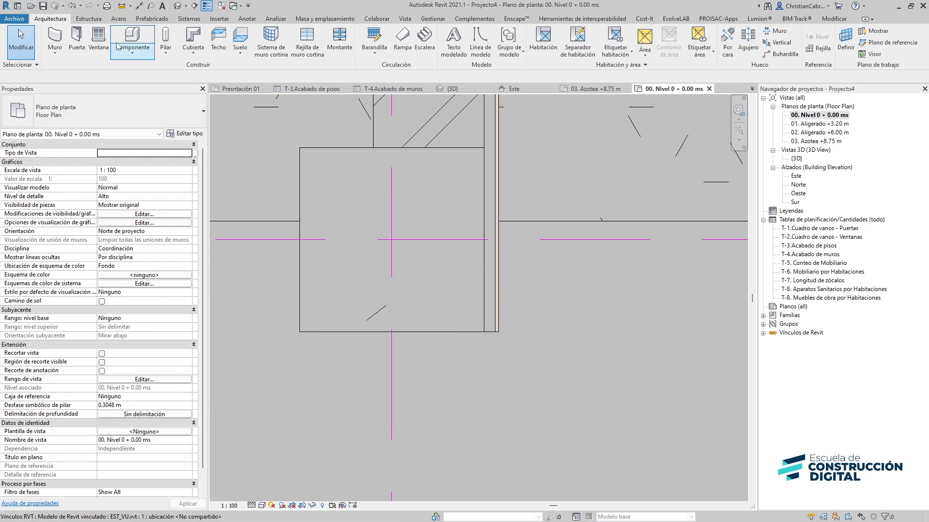
Restart the Wall tool and draw finish walls around the column's bottom, left and top faces
key("w")
key("a")
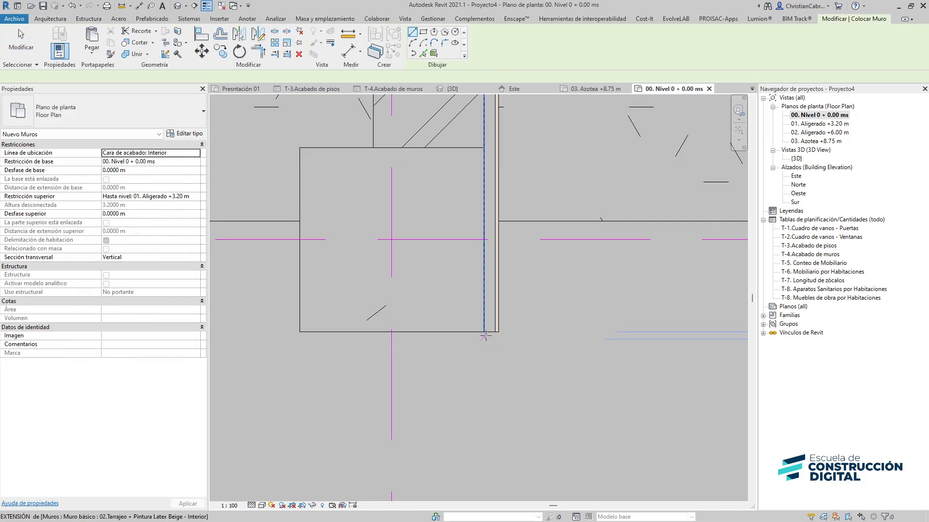
left_click(483, 332)
left_click(300, 331)
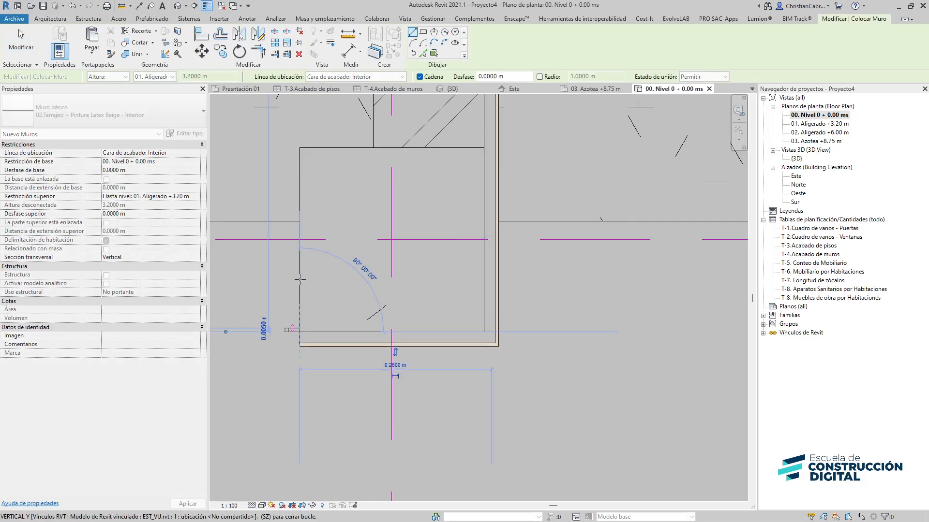
left_click(300, 148)
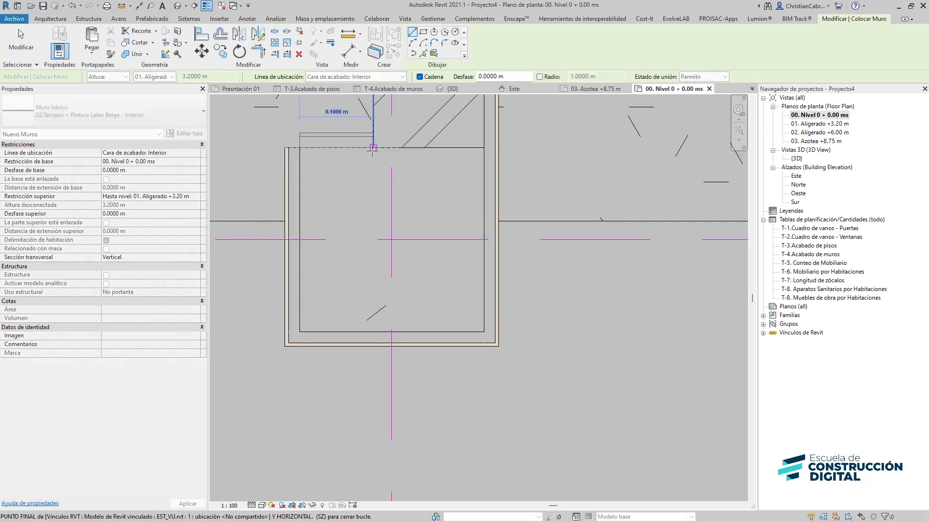
left_click(373, 148)
Continue the finish wall chain around the adjoining column's faces and exit the wall tool
middle_click_drag(367, 103, 395, 450)
scroll(401, 358, "down", 1)
middle_click_drag(401, 236, 408, 368)
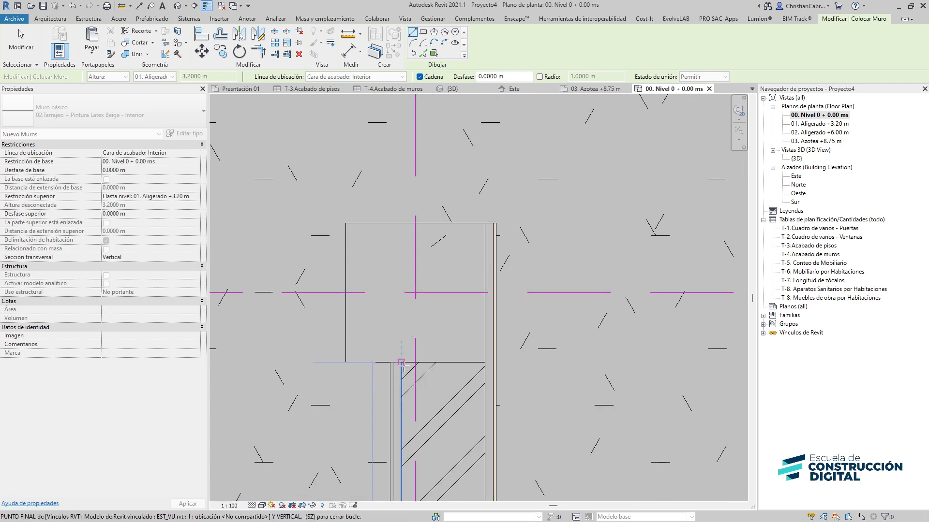
left_click(401, 362)
left_click(340, 363)
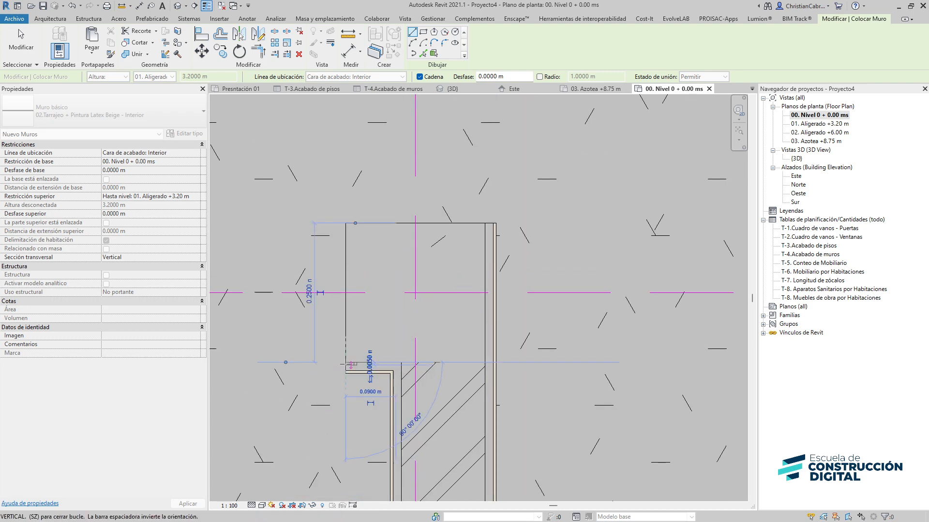
left_click(346, 223)
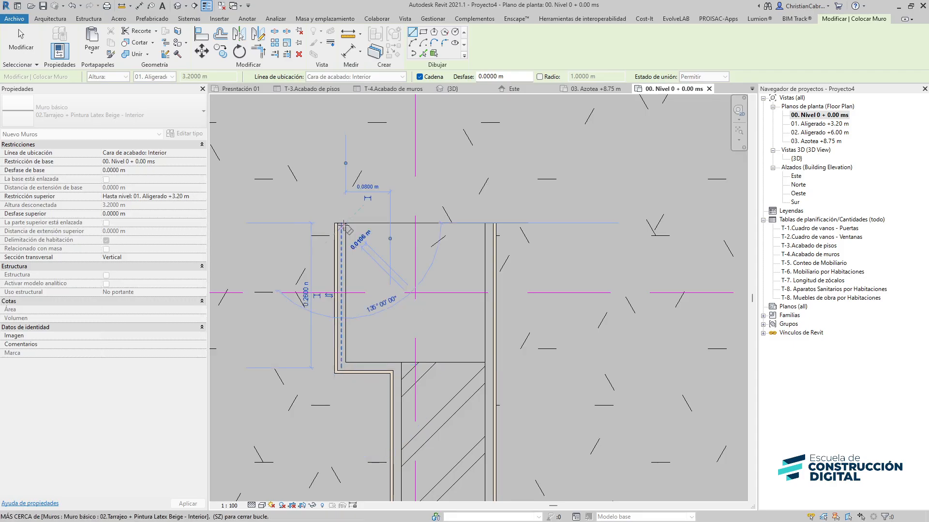
left_click(479, 223)
key("Escape")
key("Escape")
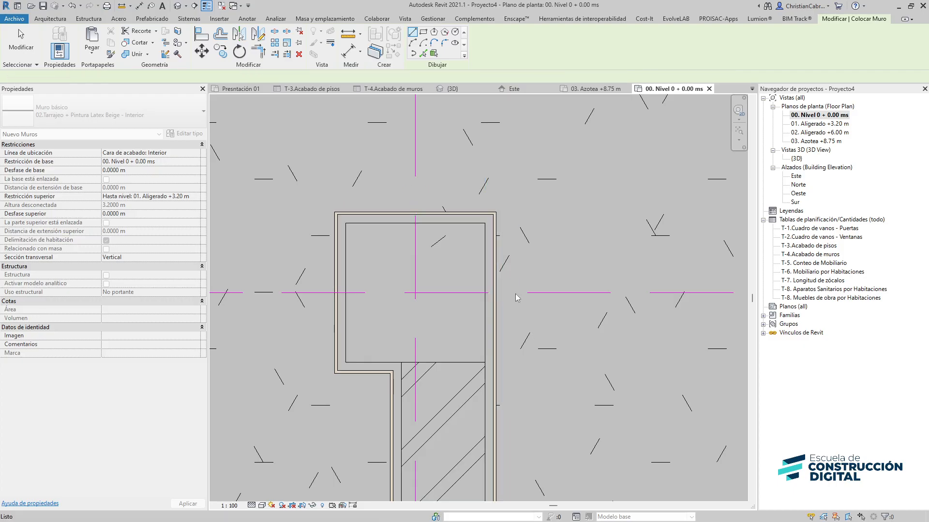
middle_click_drag(515, 294, 447, 126)
scroll(502, 267, "down", 3)
middle_click_drag(539, 368, 483, 224)
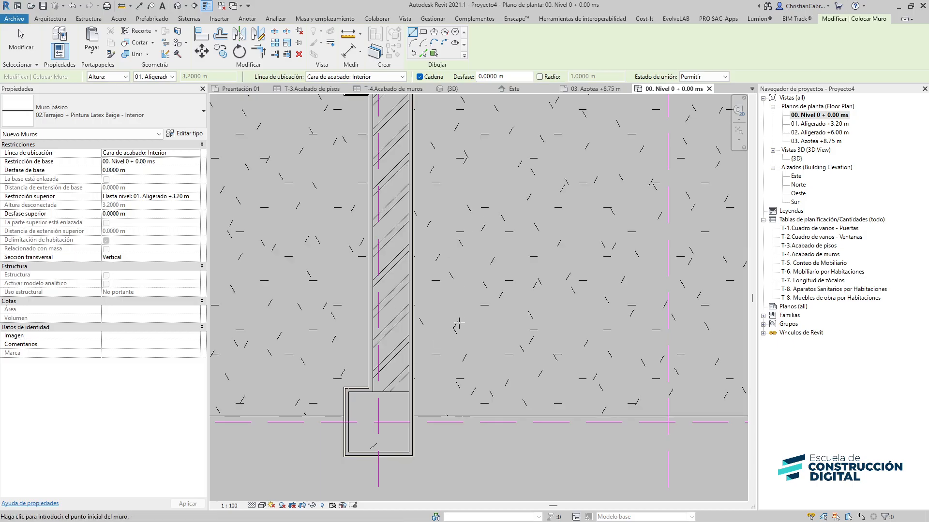
key("Escape")
key("Escape")
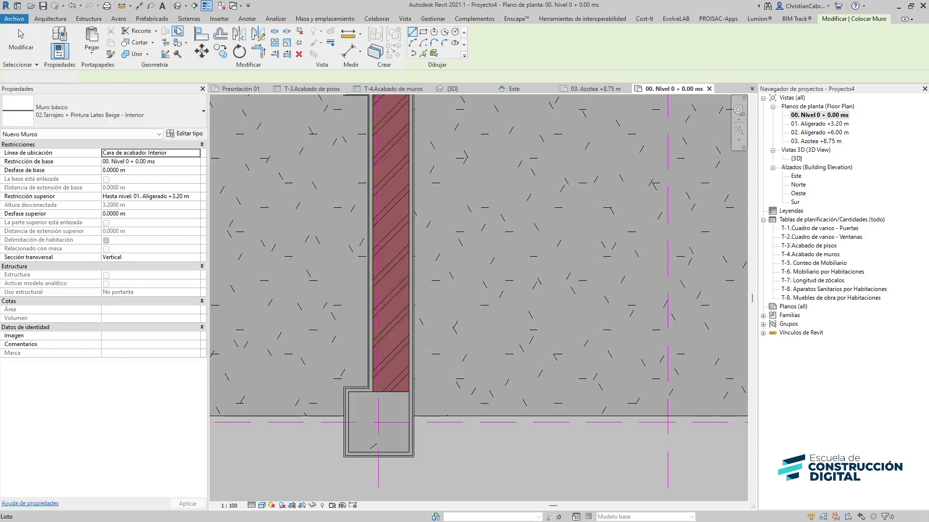
Open the default 3D view and zoom in on the new finish walls
left_click(178, 6)
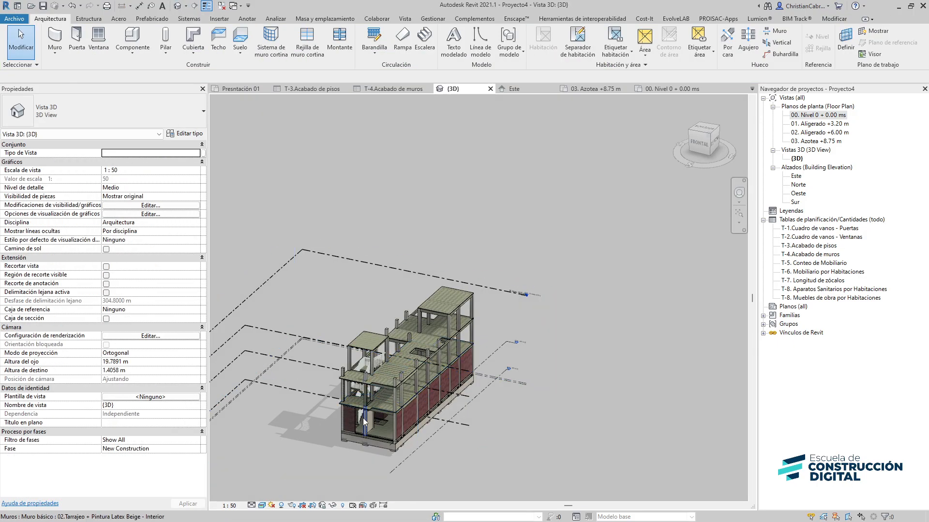
scroll(362, 418, "up", 8)
scroll(266, 416, "up", 6)
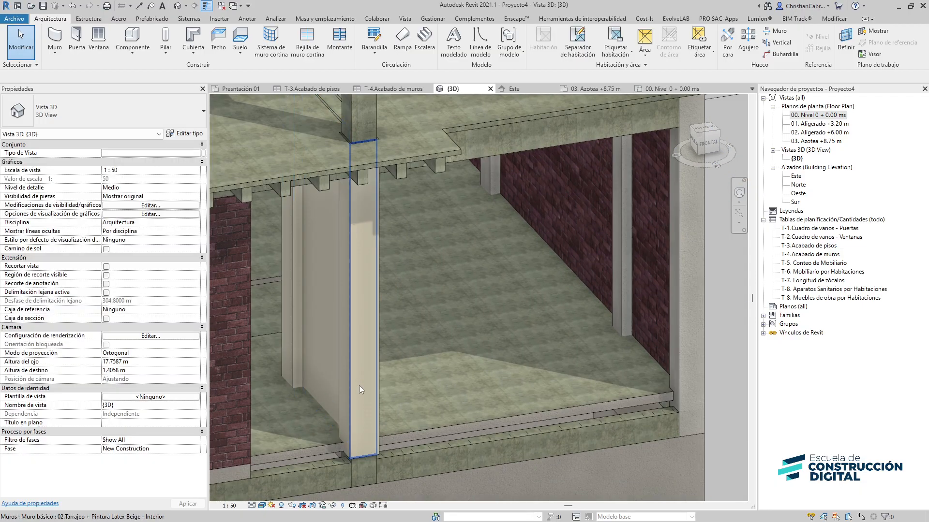
Hide the EST_VU.rvt link in the 3D view's Visibility/Graphics overrides
key("v")
key("g")
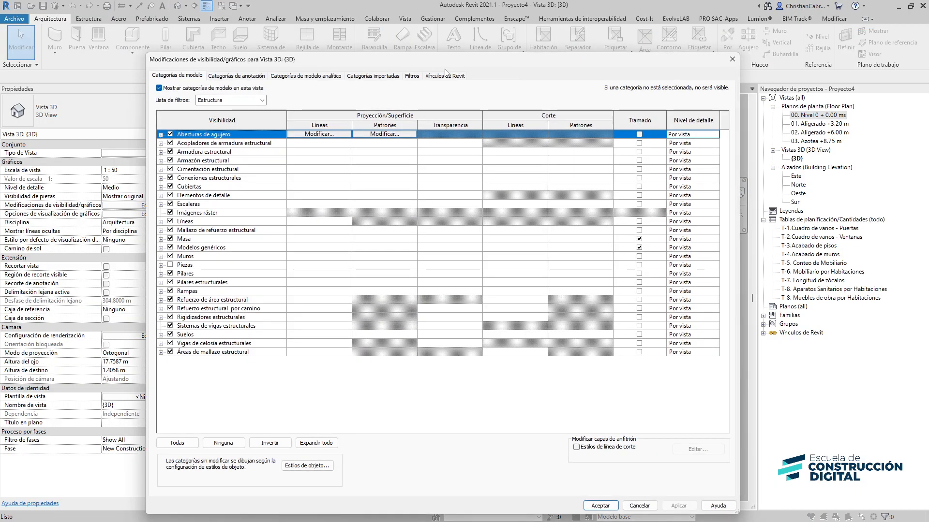
left_click(445, 76)
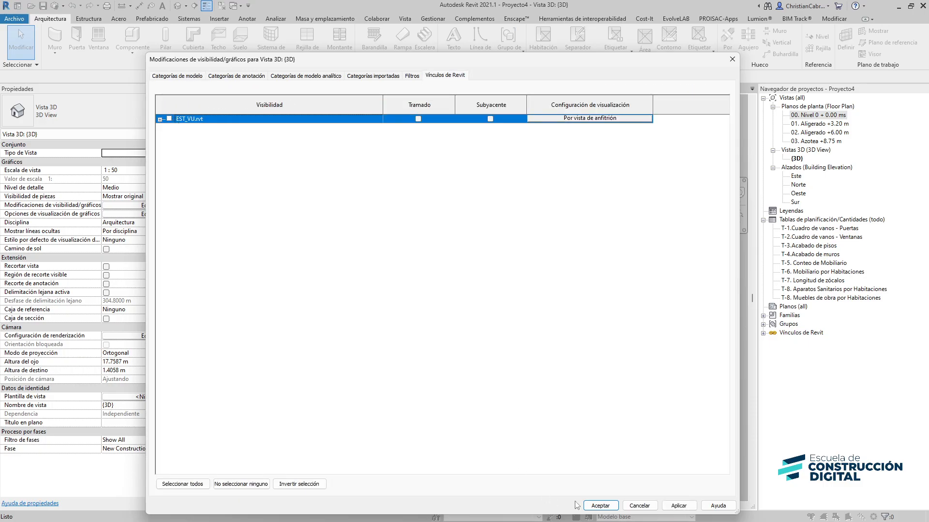
left_click(594, 505)
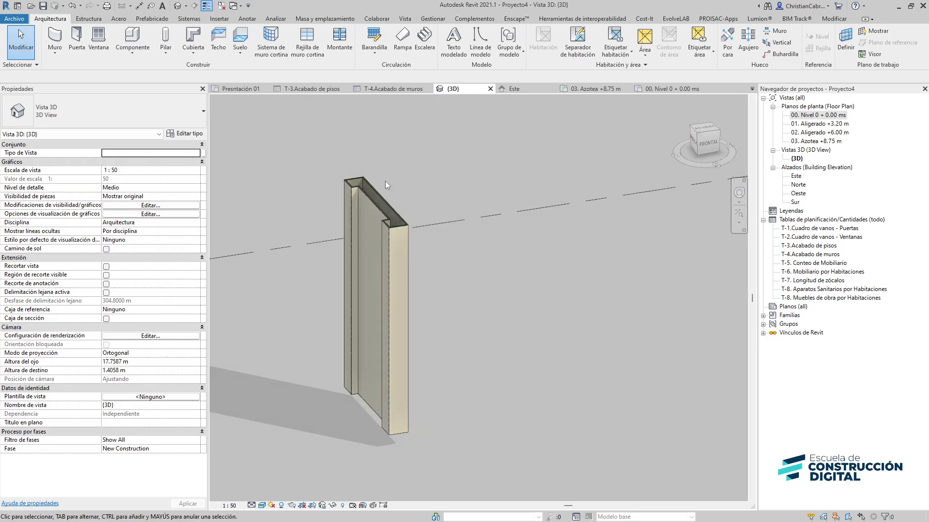
Orbit around the finish walls and set the 3D view's detail level to Alto
middle_click_drag(385, 181, 388, 162, "shift")
scroll(395, 201, "up", 5)
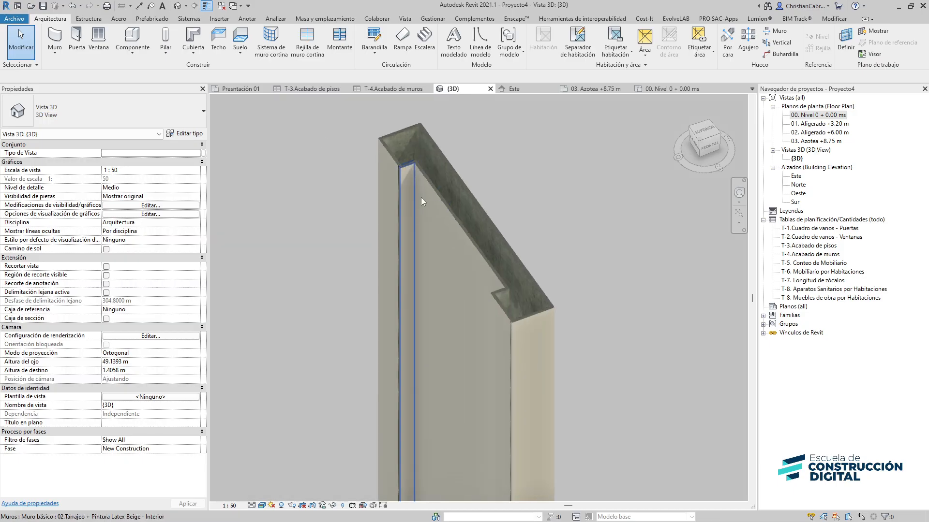
middle_click_drag(448, 179, 333, 245)
scroll(334, 245, "up", 2)
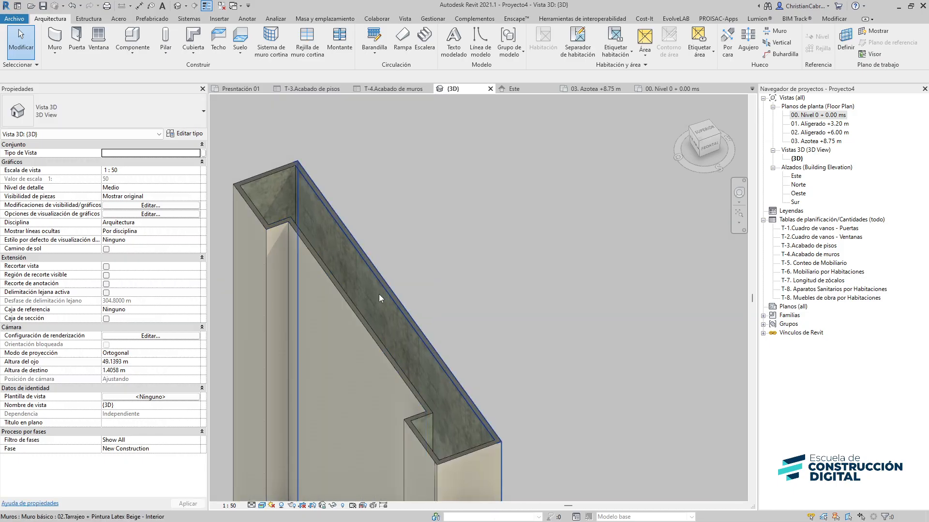
left_click(251, 505)
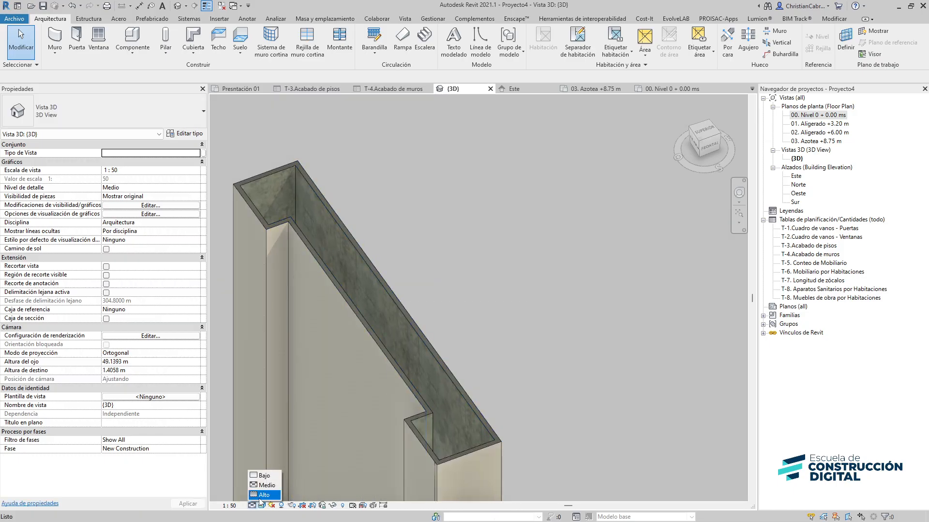
left_click(259, 494)
Select a finish wall and open its type's layer structure for editing
scroll(320, 315, "up", 3)
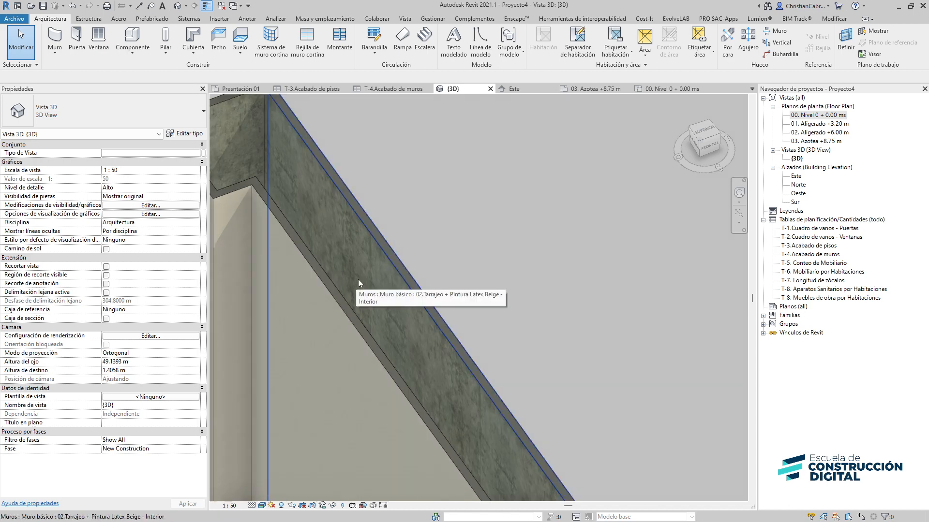
left_click(363, 239)
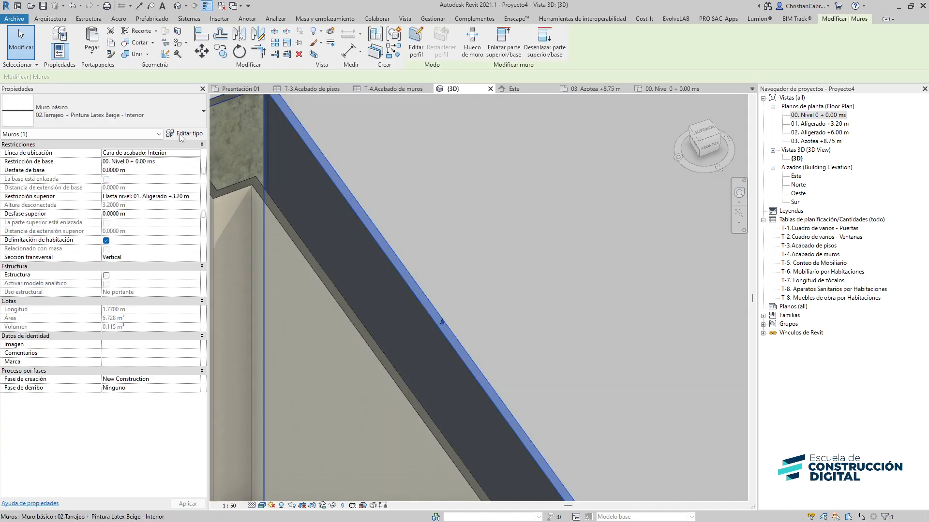
left_click(182, 138)
left_click(359, 138)
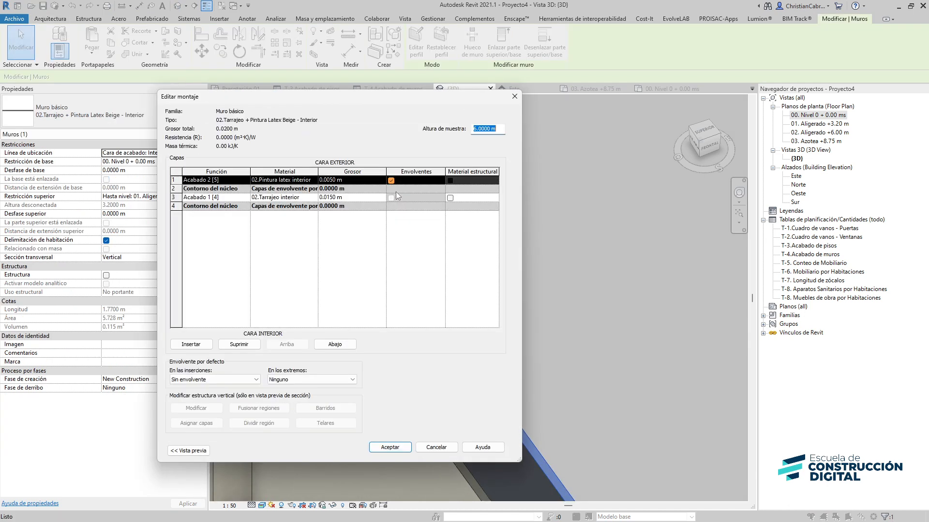
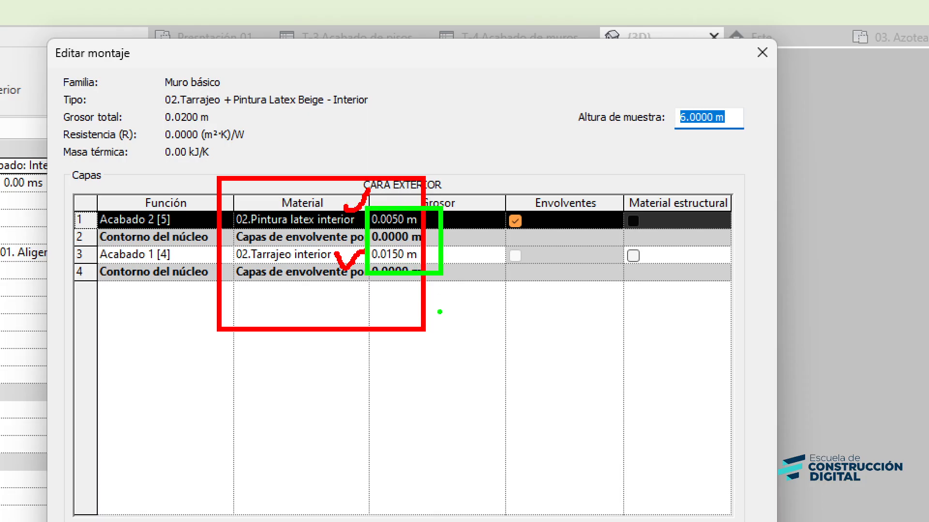
Close the wall type's assembly and type properties dialogs and deselect the finish wall in the 3D view
key("Return")
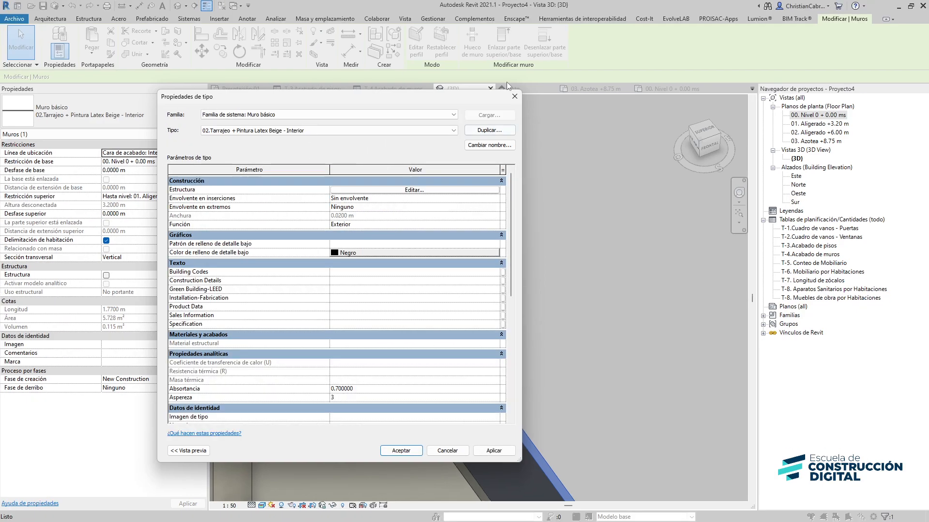
left_click(518, 96)
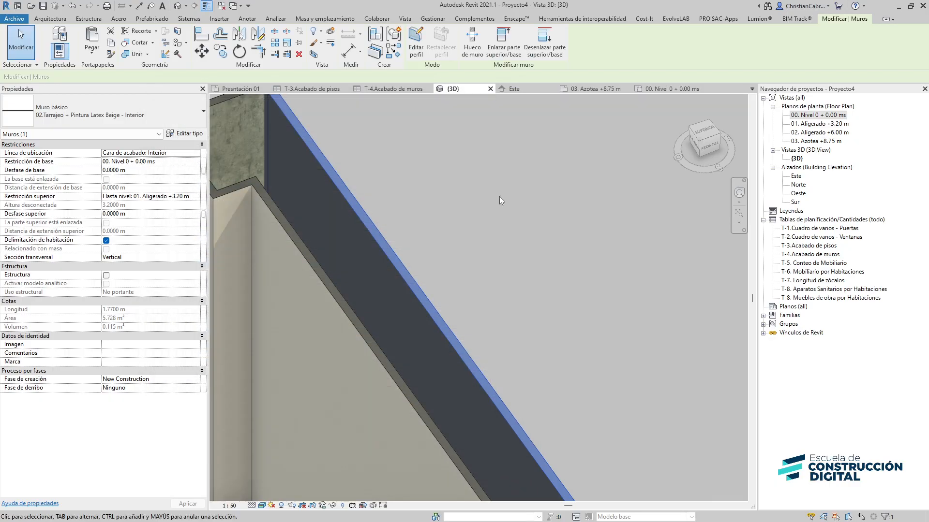
scroll(499, 196, "down", 5)
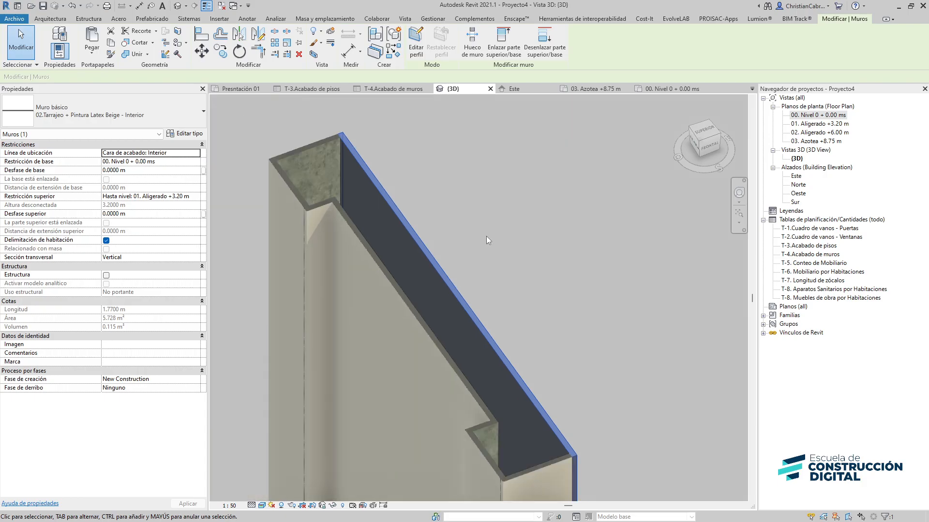
left_click(484, 222)
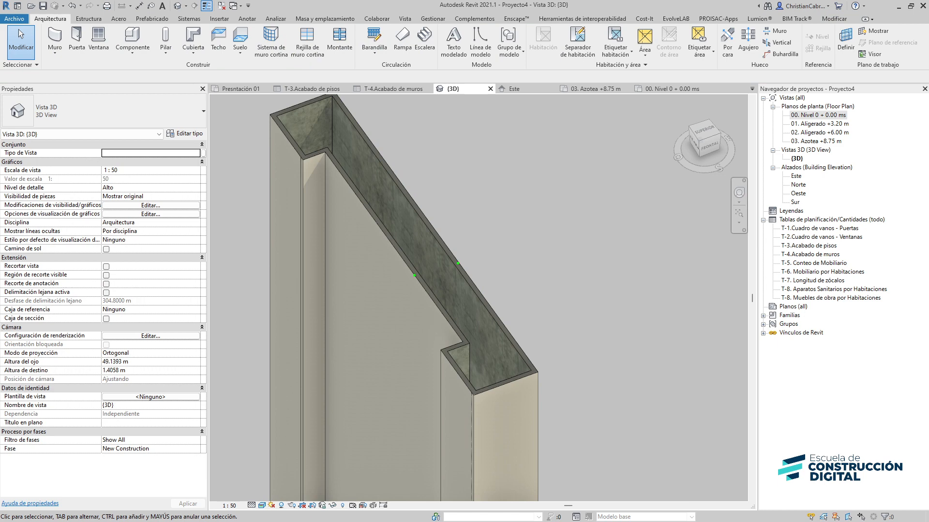
middle_click_drag(528, 251, 498, 245)
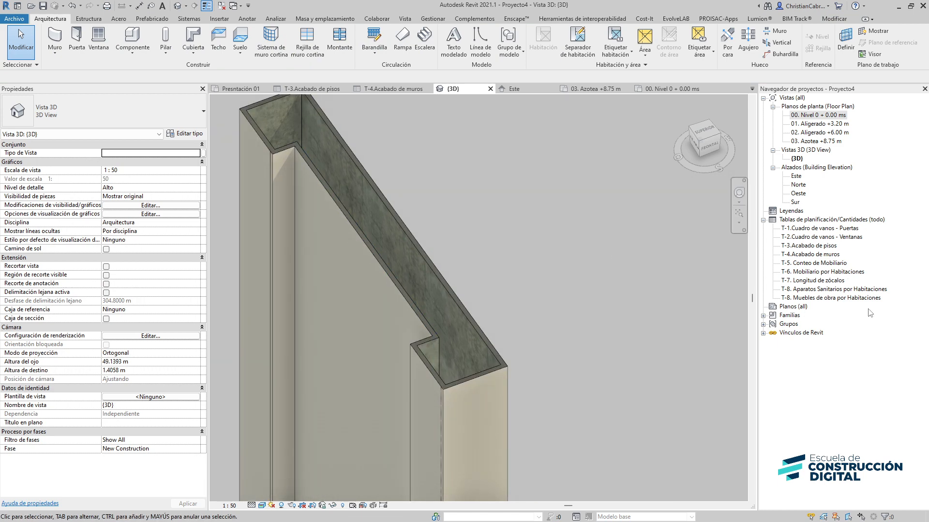
Open the T-4.Acabado de muros schedule and add a second sort level by Material: Descripción
double_click(825, 255)
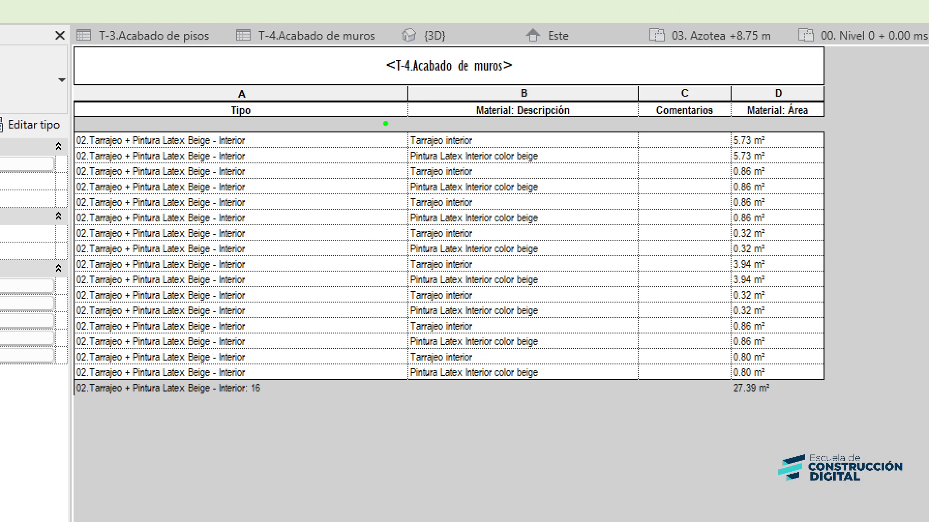
mouse_move(383, 116)
left_mouse_down("ctrl")
mouse_move(554, 323)
mouse_move(862, 434)
mouse_move(870, 391)
left_mouse_up("ctrl")
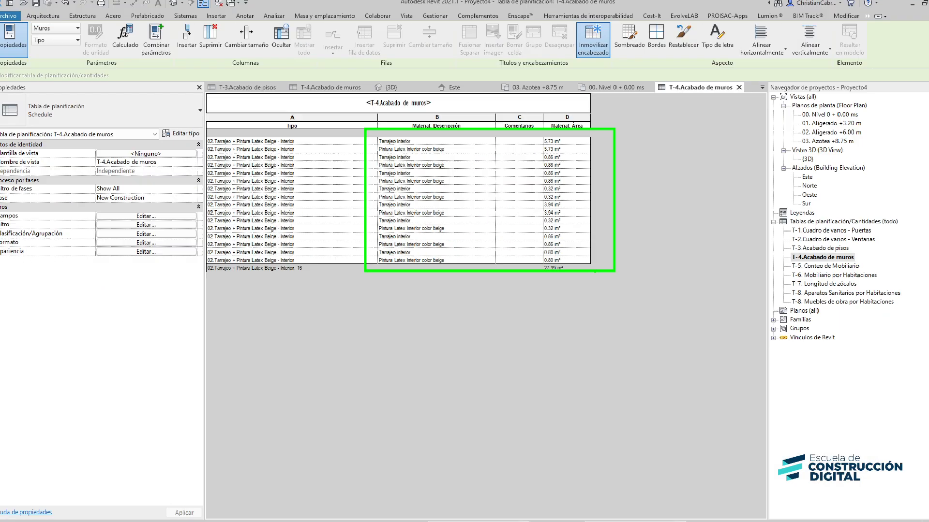
left_click(114, 233)
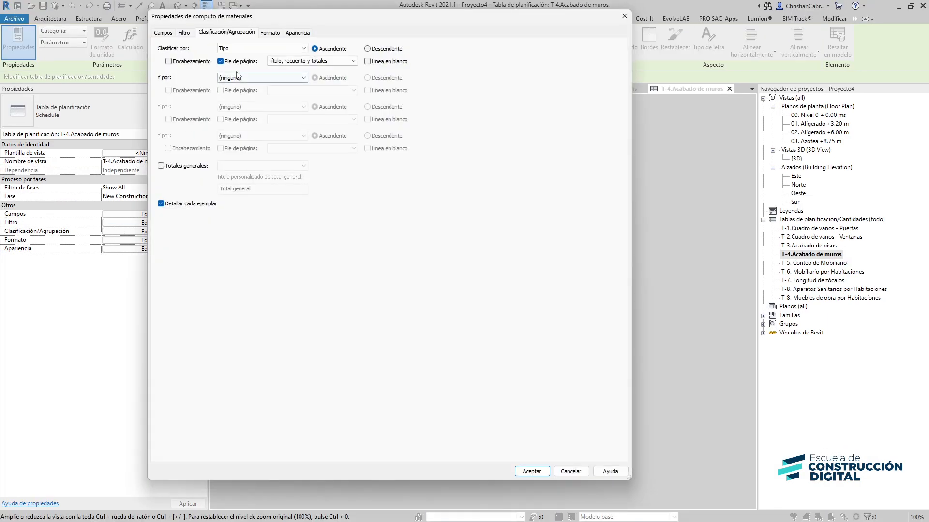
left_click(237, 76)
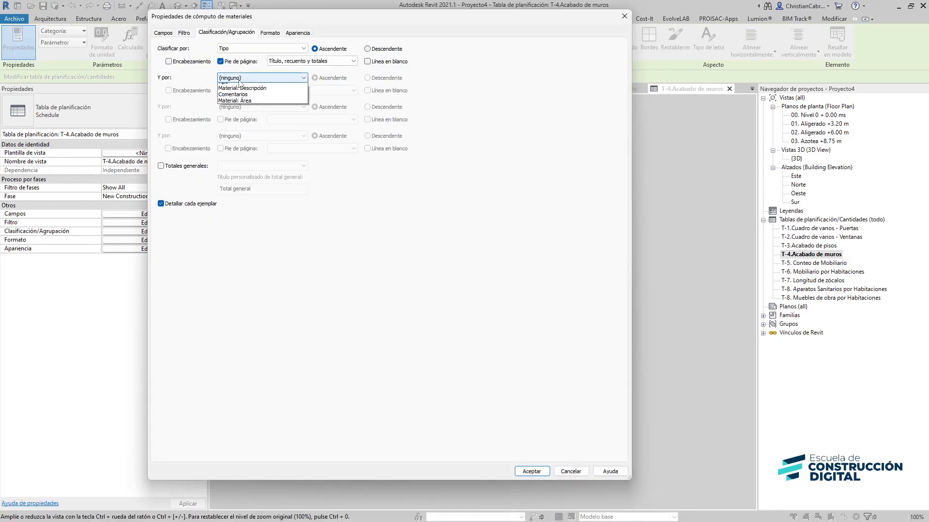
left_click(247, 112)
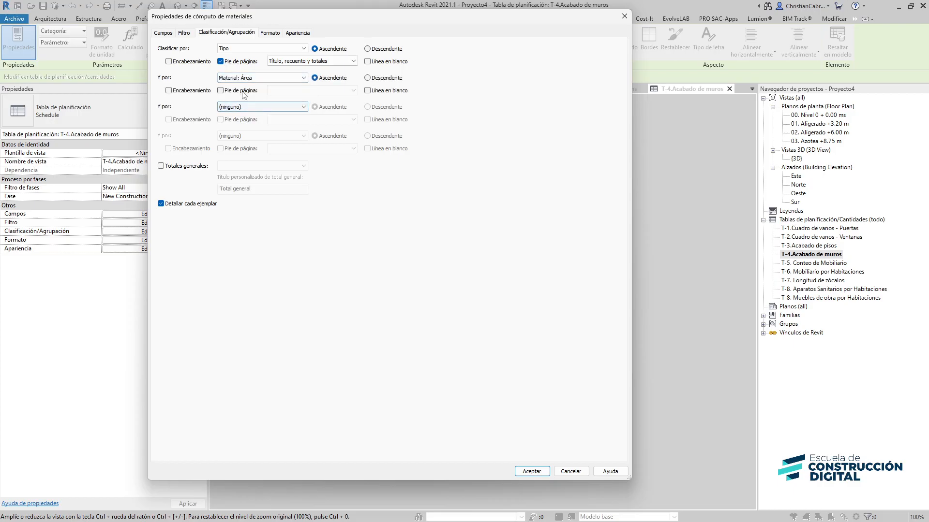
left_click(245, 80)
left_click(248, 100)
left_click(532, 472)
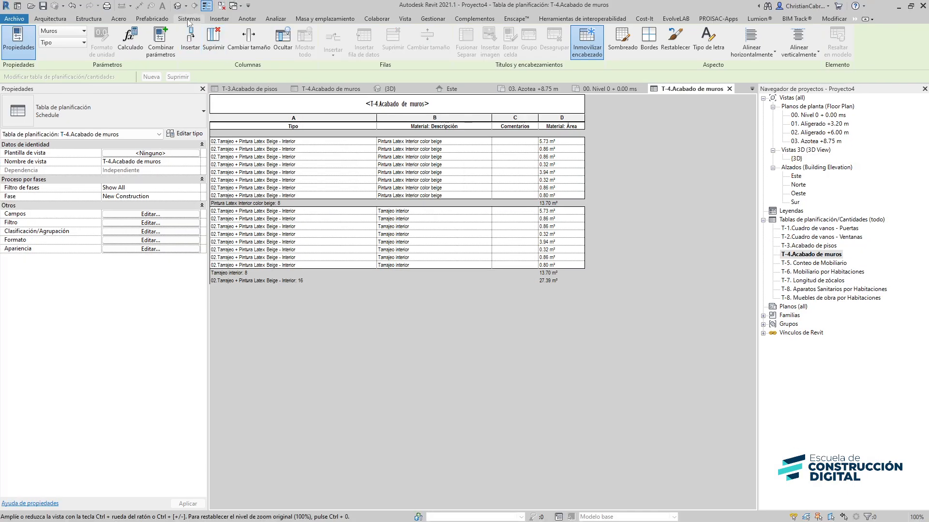
In the 00. Nivel 0 + 0.00 ms floor plan, start a floor of type 02.Contrapiso/Laminado
left_click(178, 6)
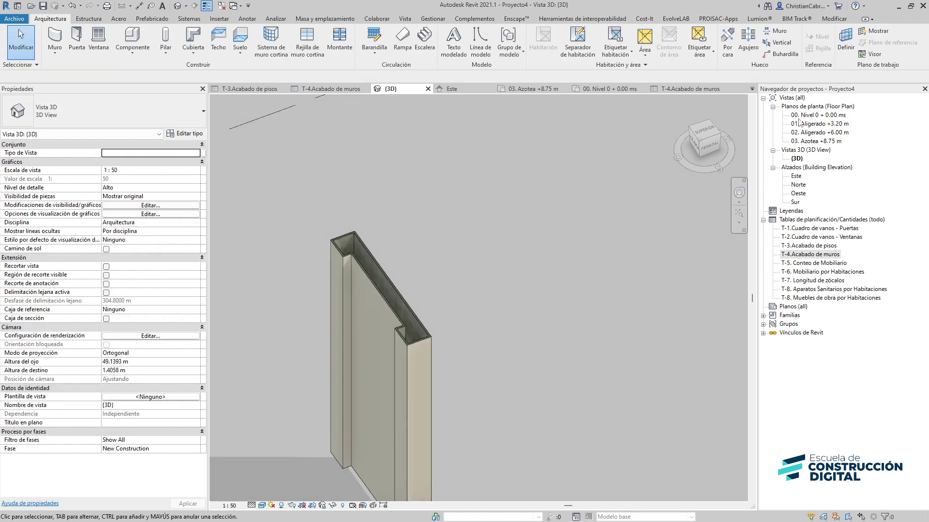
double_click(811, 118)
scroll(579, 236, "down", 3)
middle_click_drag(548, 257, 376, 375)
scroll(374, 362, "down", 2)
scroll(373, 362, "down", 1)
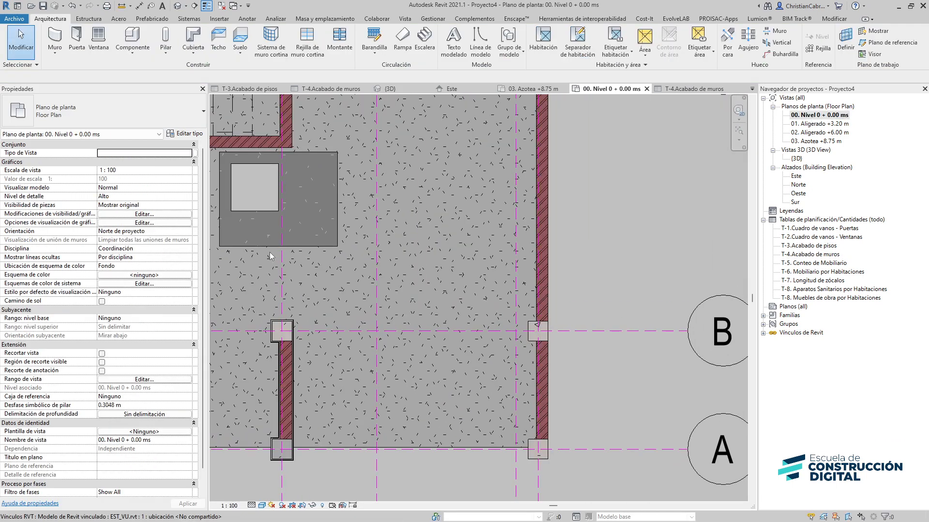
left_click(240, 41)
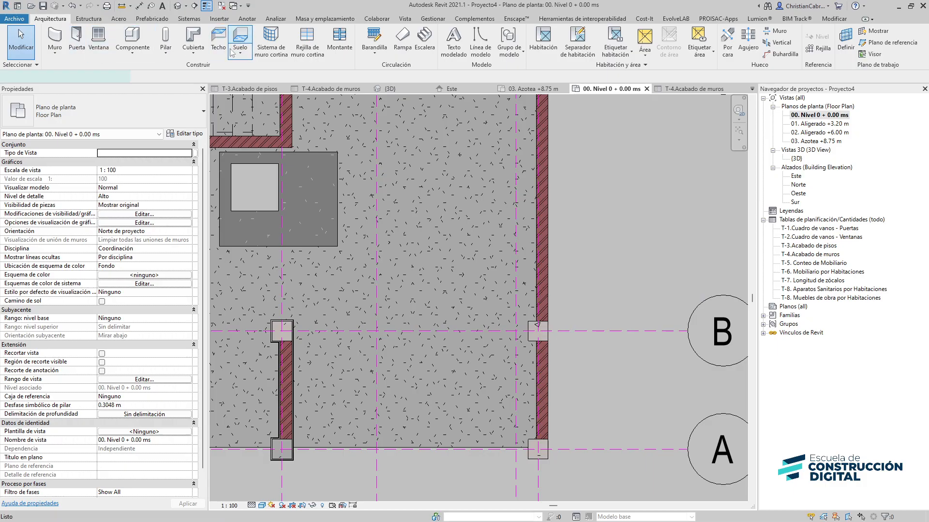
left_click(98, 109)
scroll(92, 203, "down", 5)
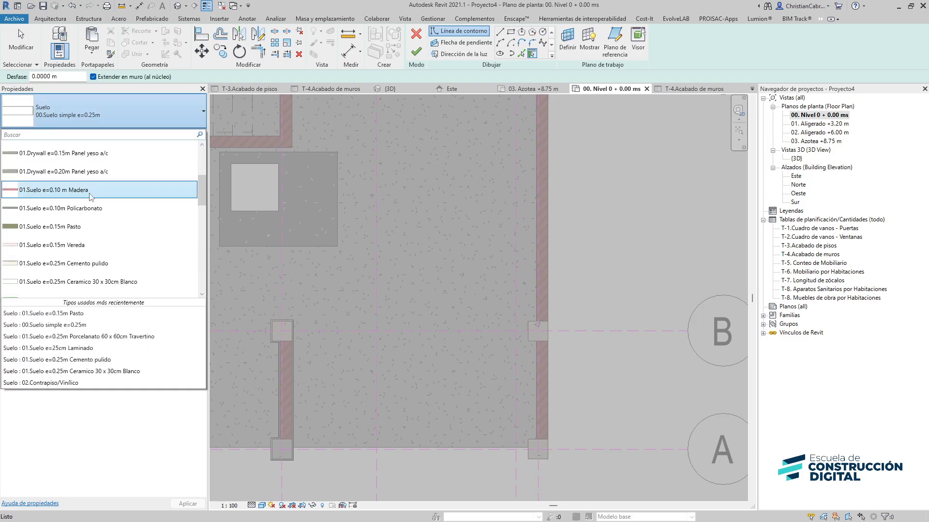
scroll(92, 208, "down", 3)
scroll(58, 228, "up", 3)
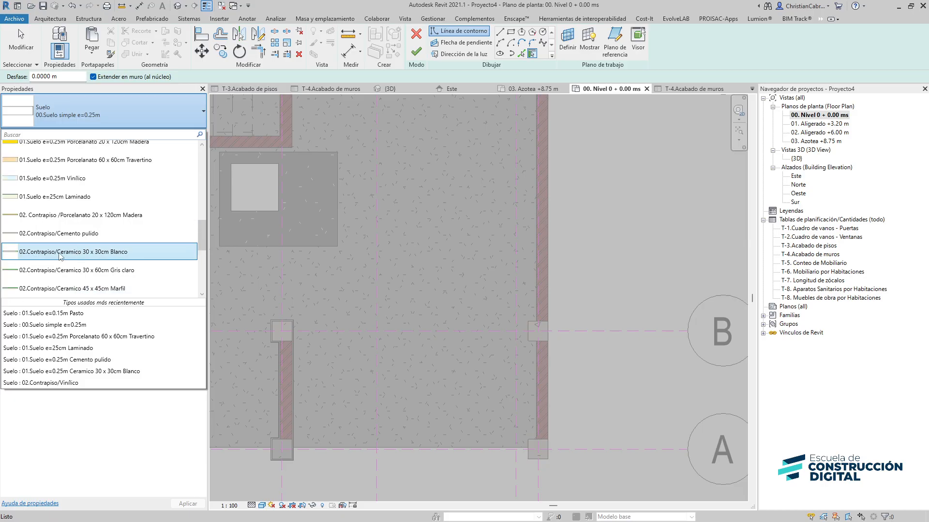
scroll(58, 232, "down", 1)
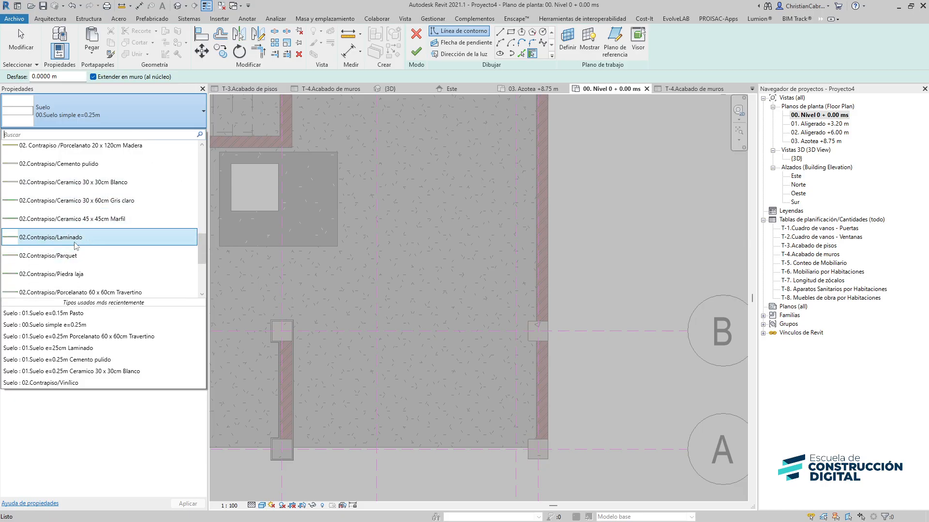
key("Escape")
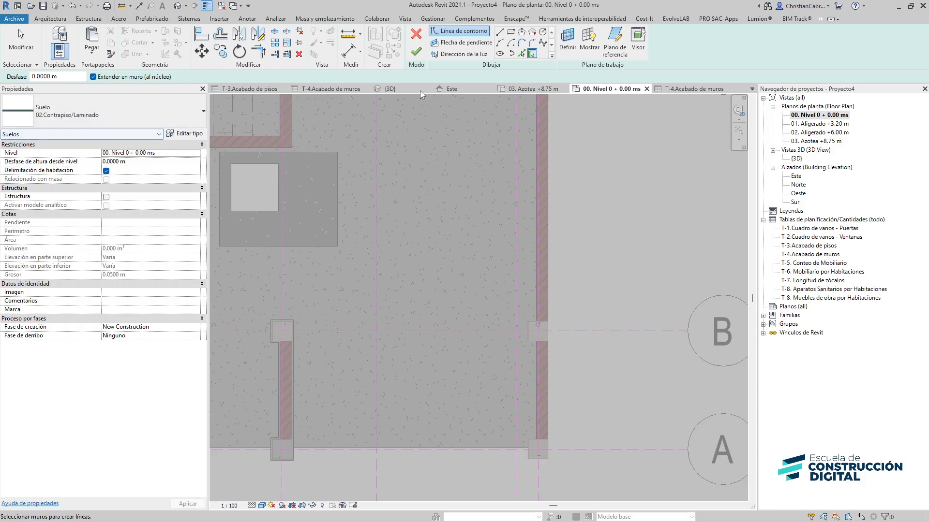
Sketch floor boundary lines along the lower wall face and around the lower right column
left_click(499, 32)
scroll(353, 477, "up", 2)
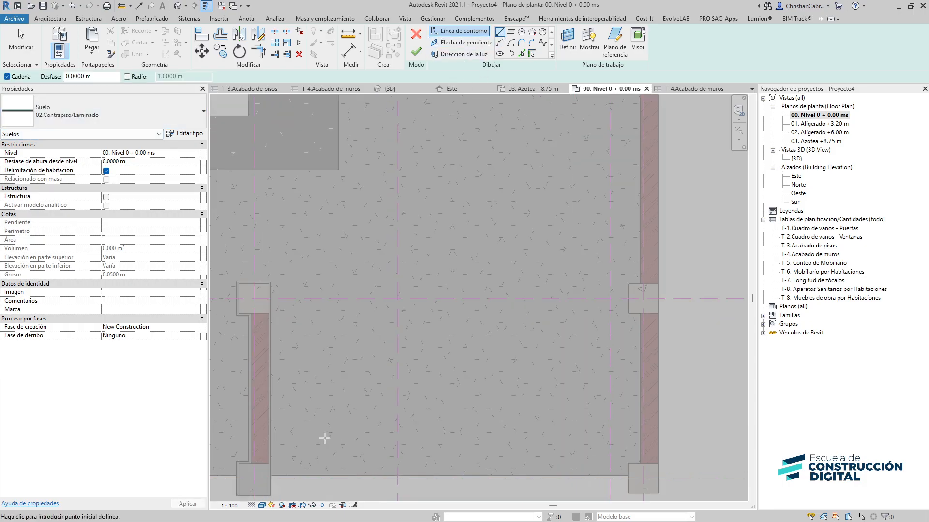
left_click(261, 431)
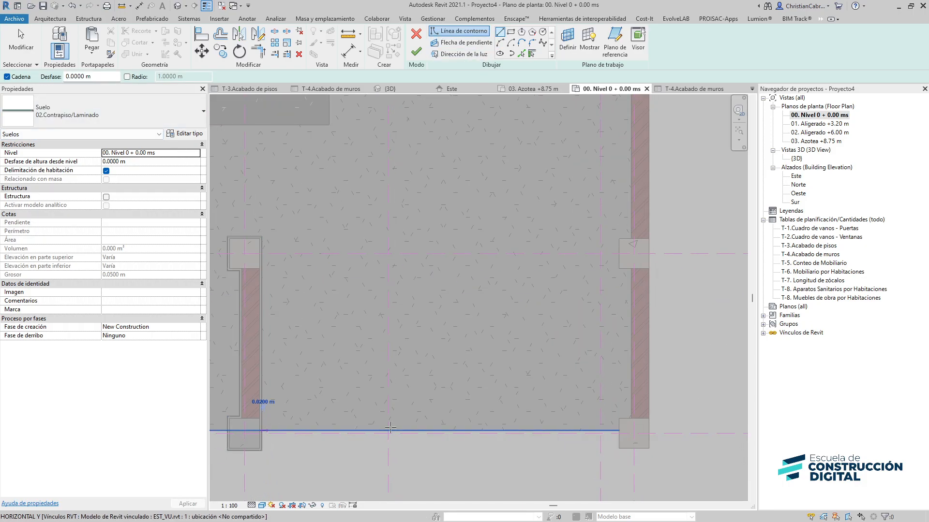
scroll(621, 433, "up", 3)
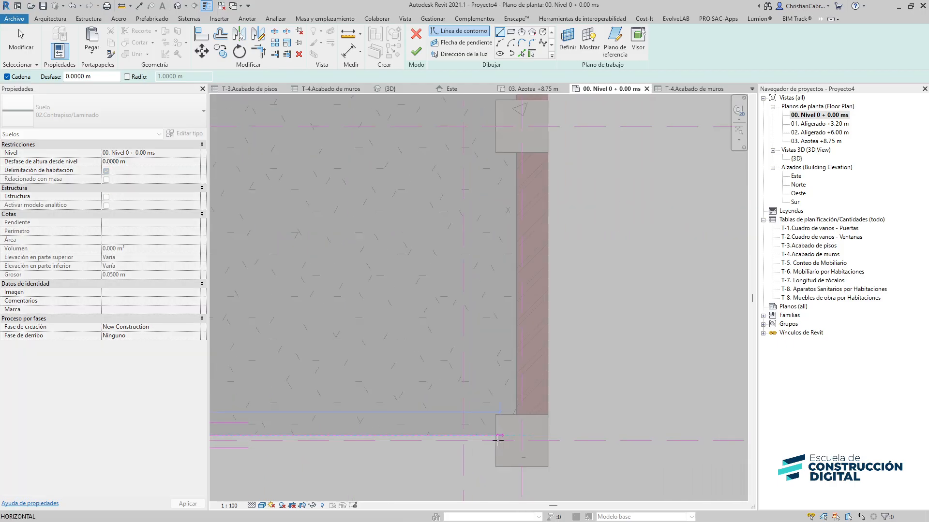
left_click(496, 435)
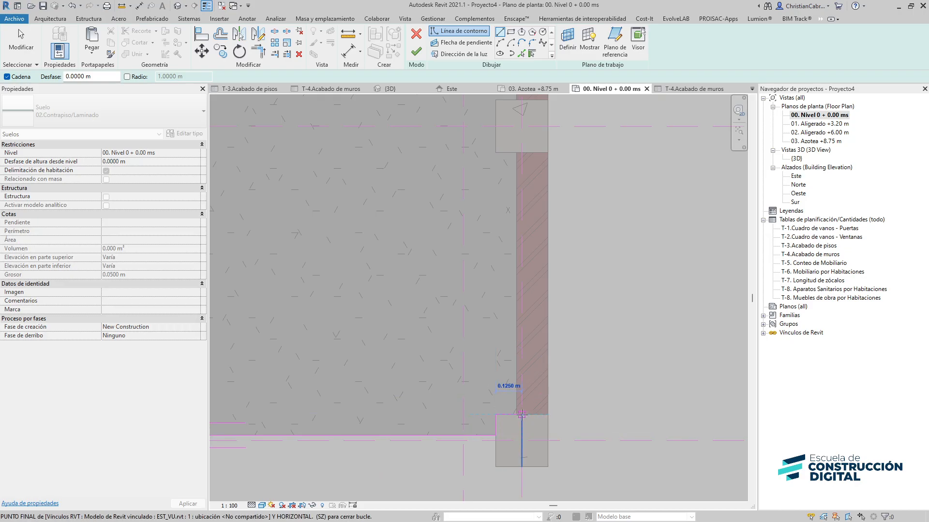
left_click(519, 415)
middle_click_drag(514, 182, 499, 385)
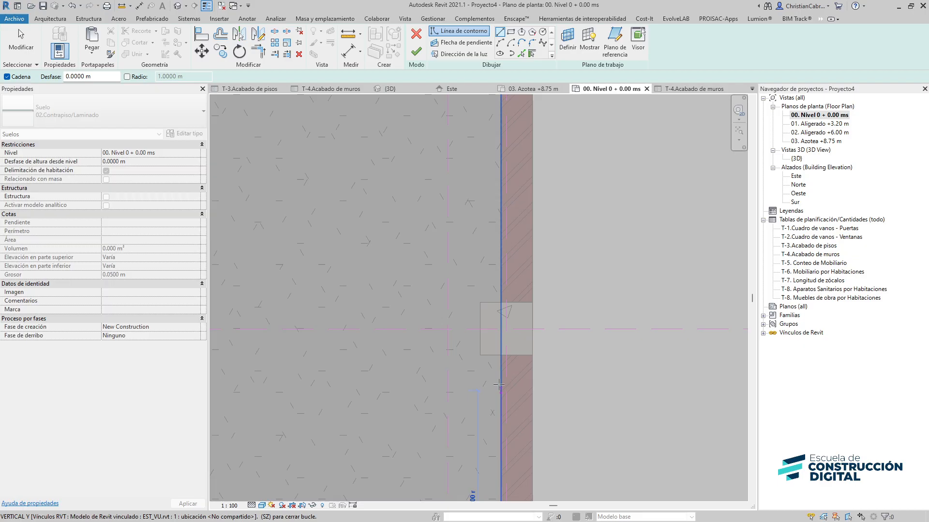
left_click(500, 356)
left_click(480, 355)
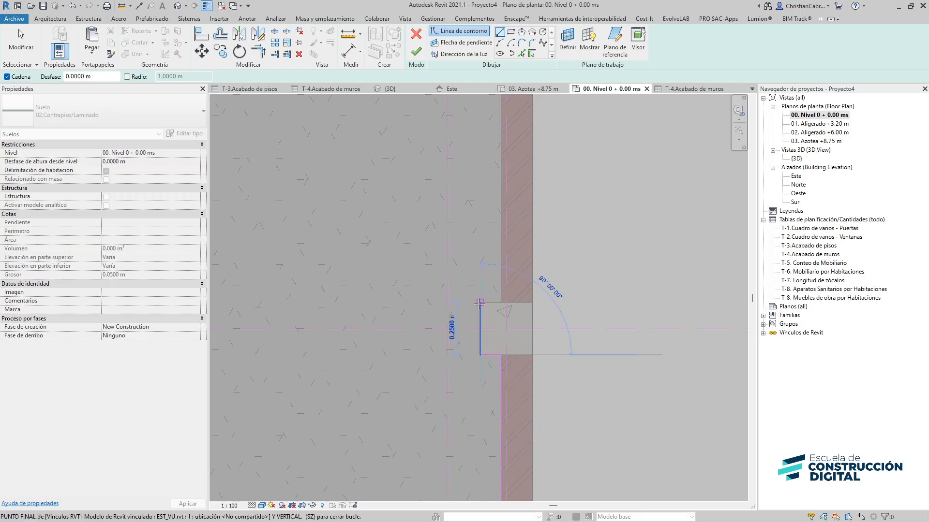
left_click(479, 304)
Continue the boundary up the right wall face and across the top, closing the loop at the left wall
middle_click_drag(473, 190, 500, 402)
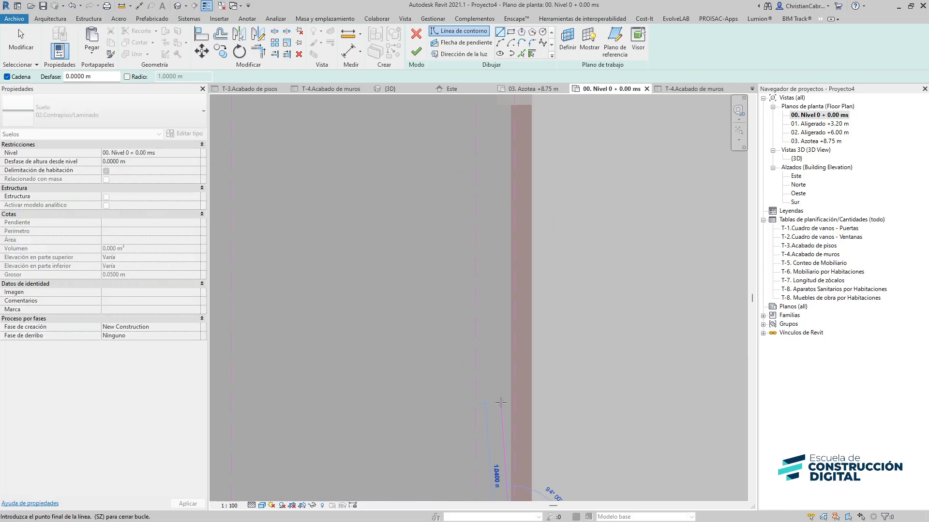
scroll(501, 223, "down", 2)
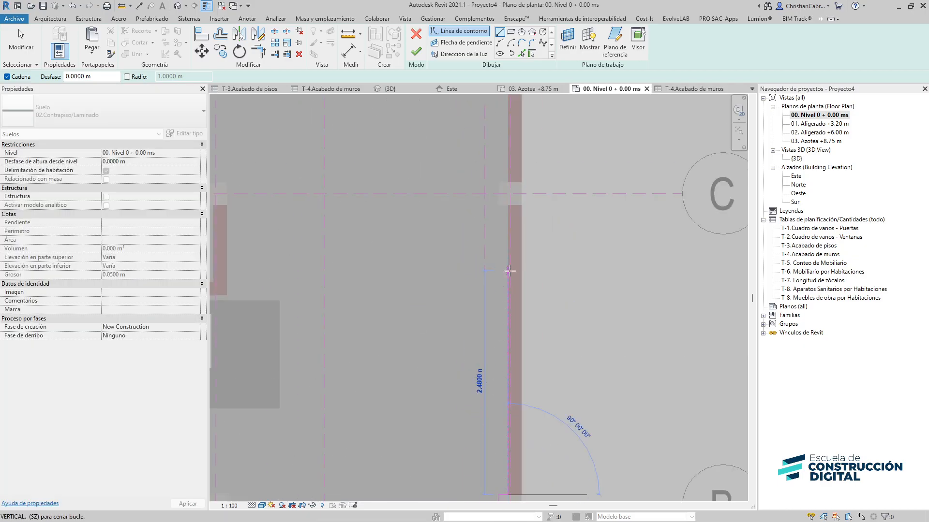
left_click(507, 204)
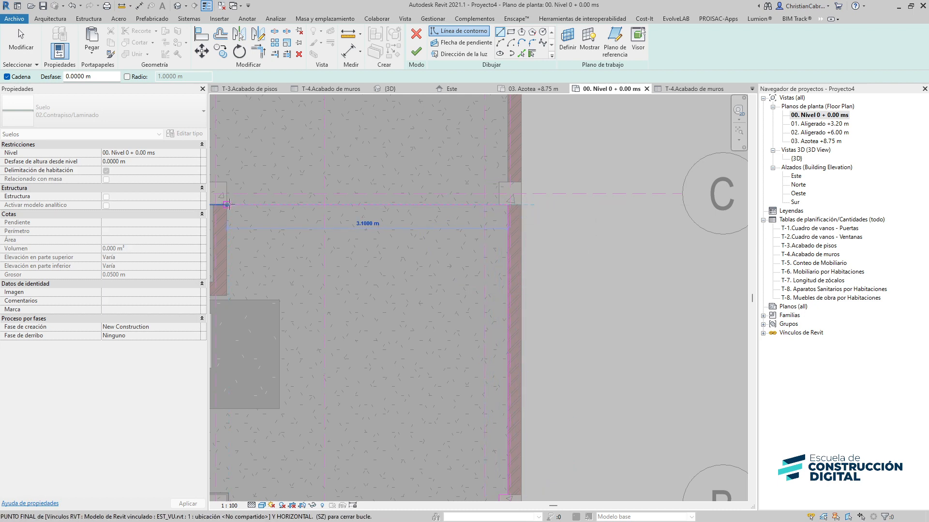
left_click(226, 204)
middle_click_drag(250, 328, 405, 268)
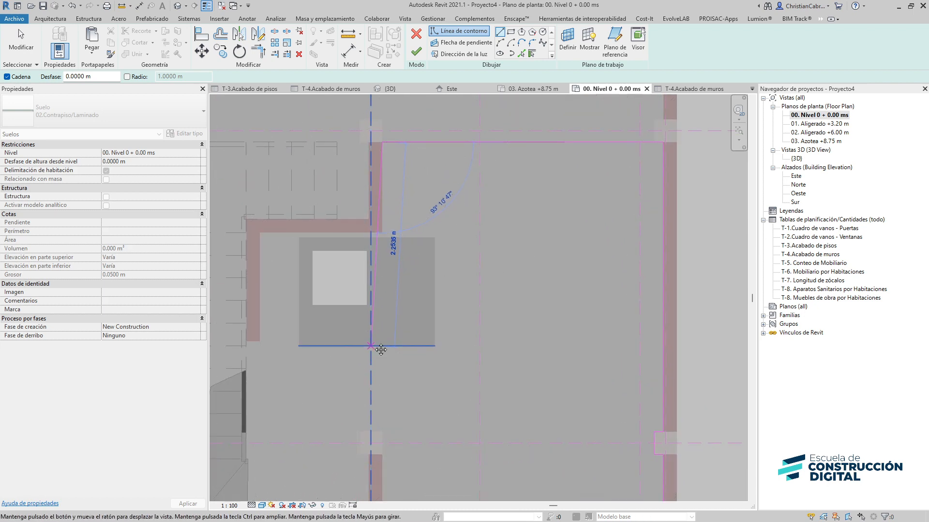
middle_click_drag(381, 349, 379, 290)
middle_click_drag(394, 382, 393, 201)
scroll(392, 320, "up", 1)
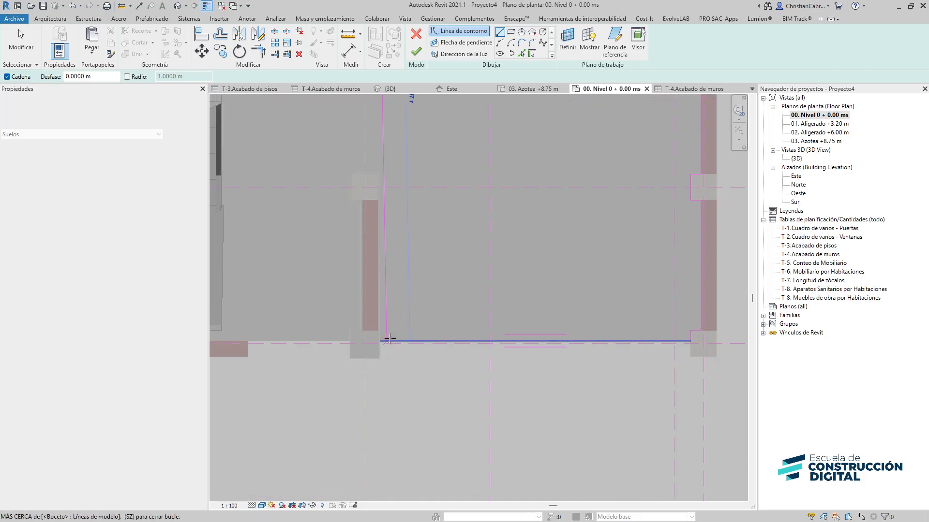
left_click(383, 340)
middle_click_drag(385, 271, 341, 383)
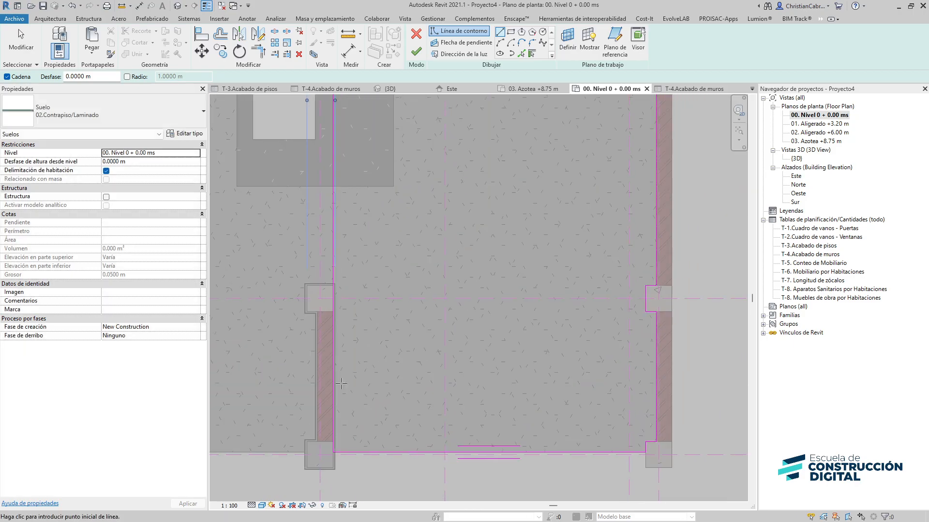
key("Escape")
scroll(339, 419, "up", 5)
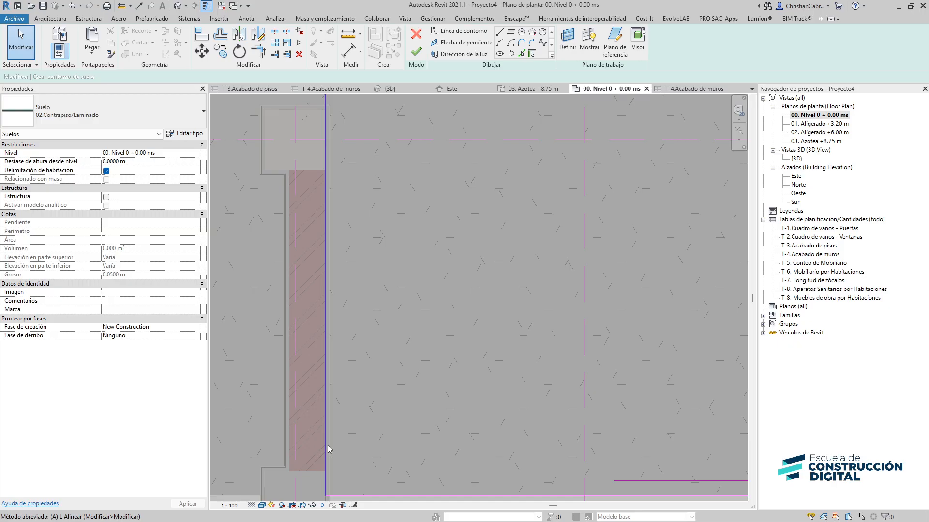
key("l")
scroll(324, 421, "up", 2)
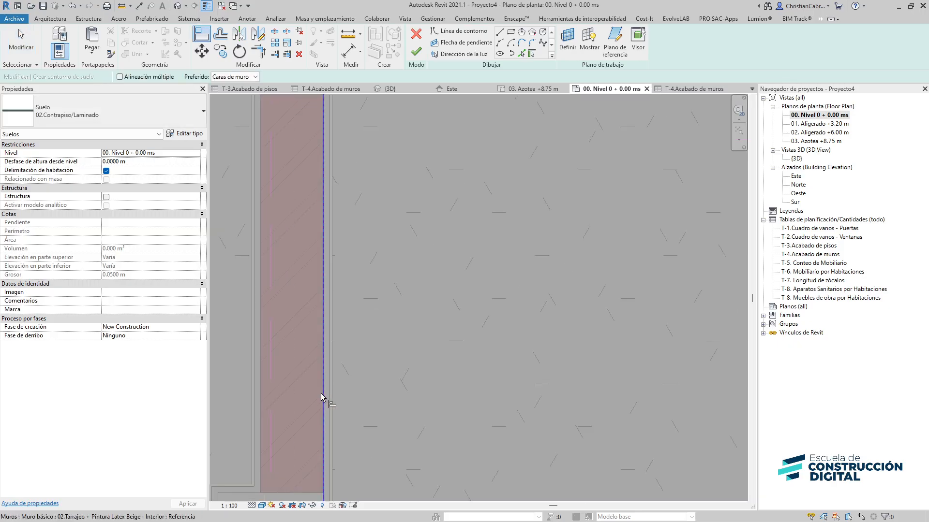
key("Escape")
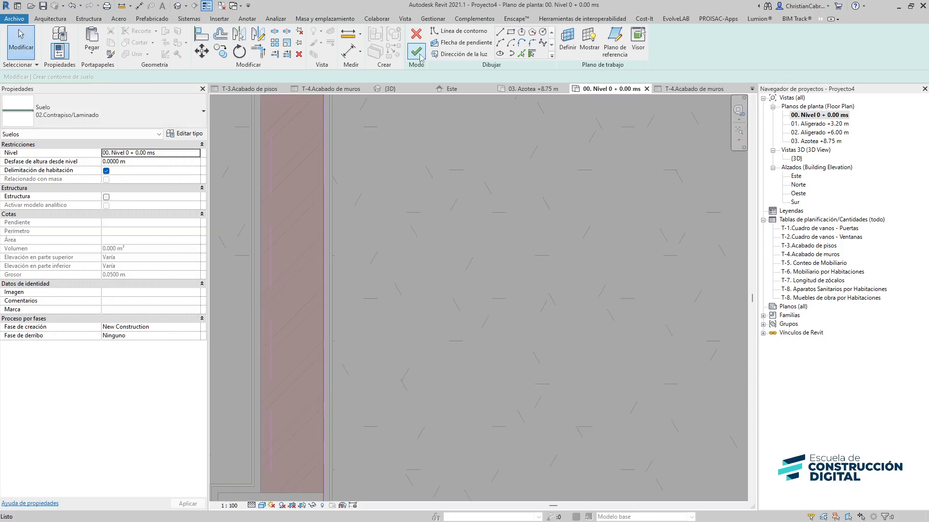
Finish the floor sketch and switch to the 3D view
left_click(416, 52)
scroll(441, 263, "down", 5)
scroll(328, 404, "up", 3)
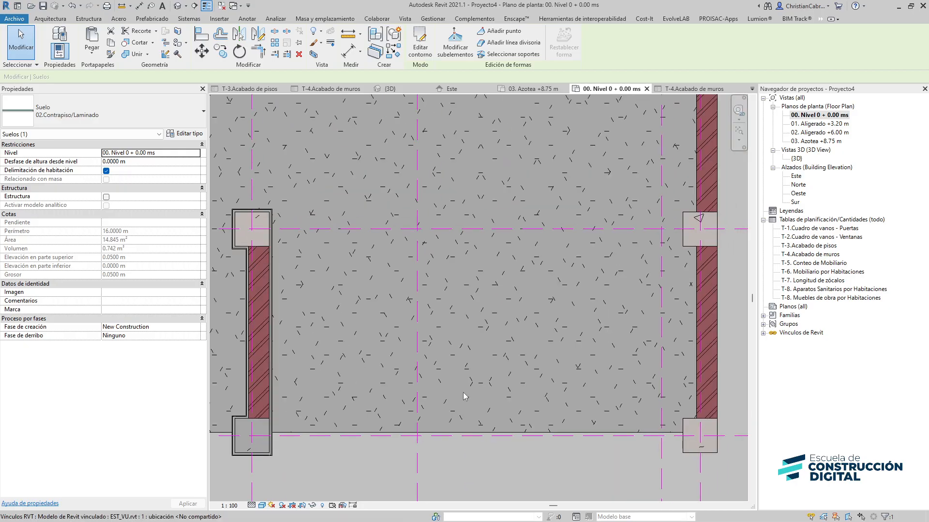
scroll(463, 397, "down", 2)
left_click(178, 6)
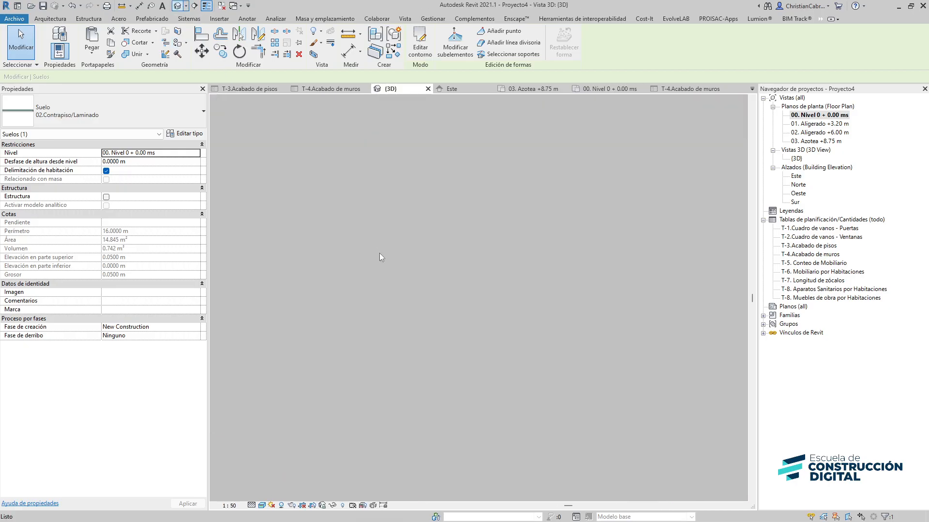
Select the laminate floor in 3D and examine the layer structure of its 02.Contrapiso/Laminado type
middle_click_drag(456, 408, 491, 415, "shift")
middle_click_drag(285, 328, 438, 346)
scroll(332, 339, "up", 2)
left_click(332, 341)
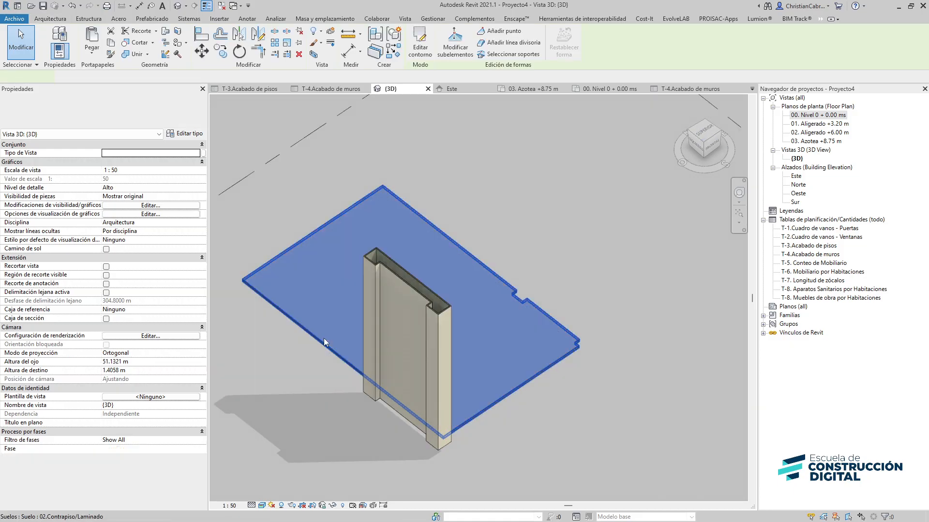
left_click(184, 134)
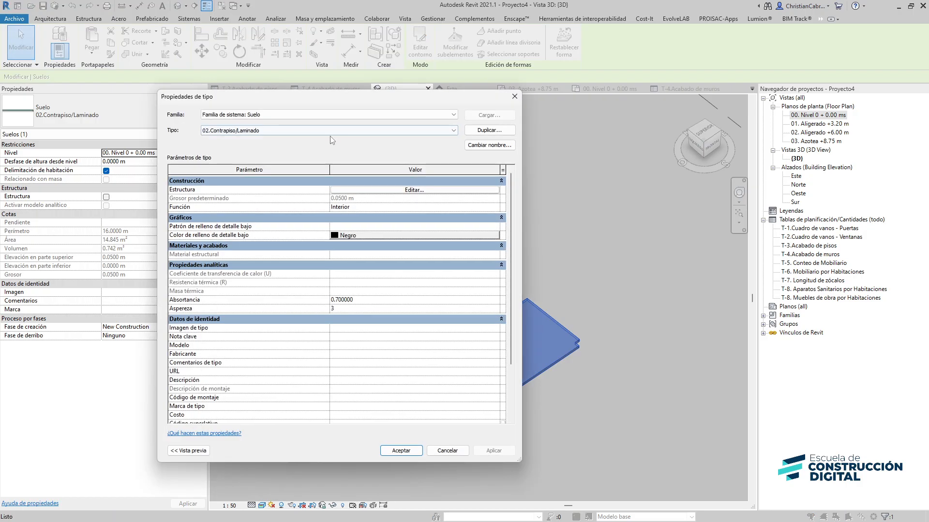
left_click(400, 189)
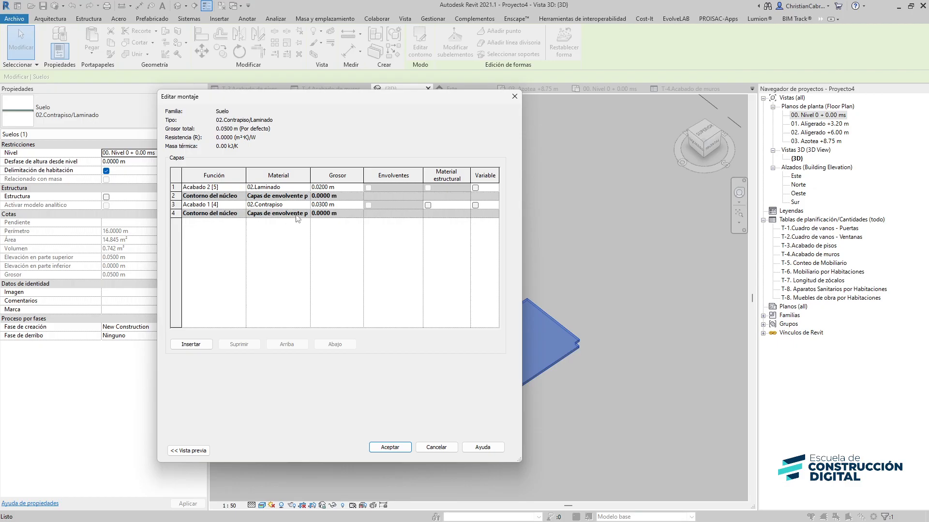
key("Return")
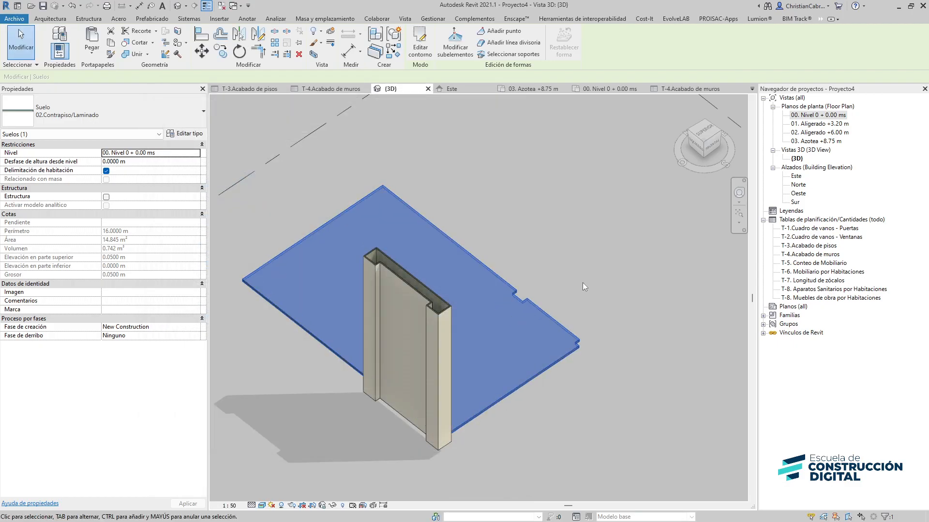
left_click(553, 313)
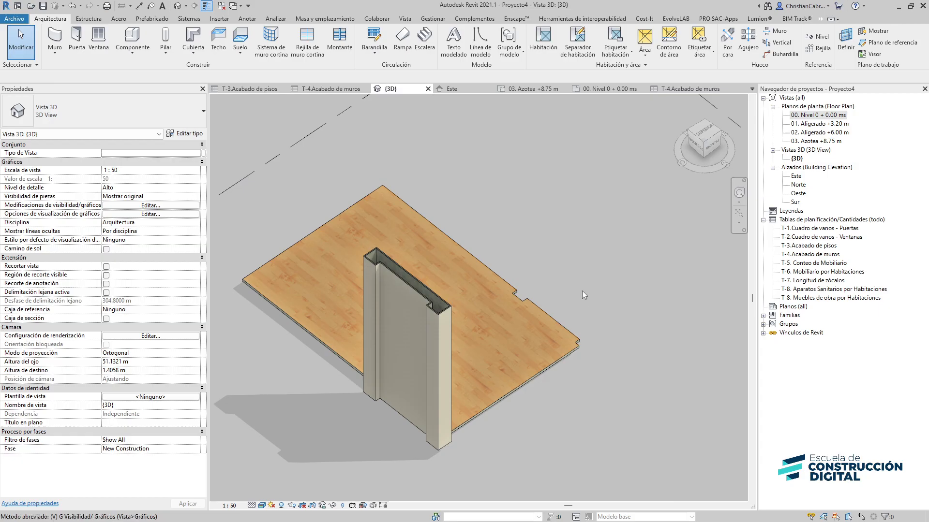
Open the 3D view's visibility settings and turn on the linked EST_VU.rvt model
key("v")
key("v")
left_click(436, 78)
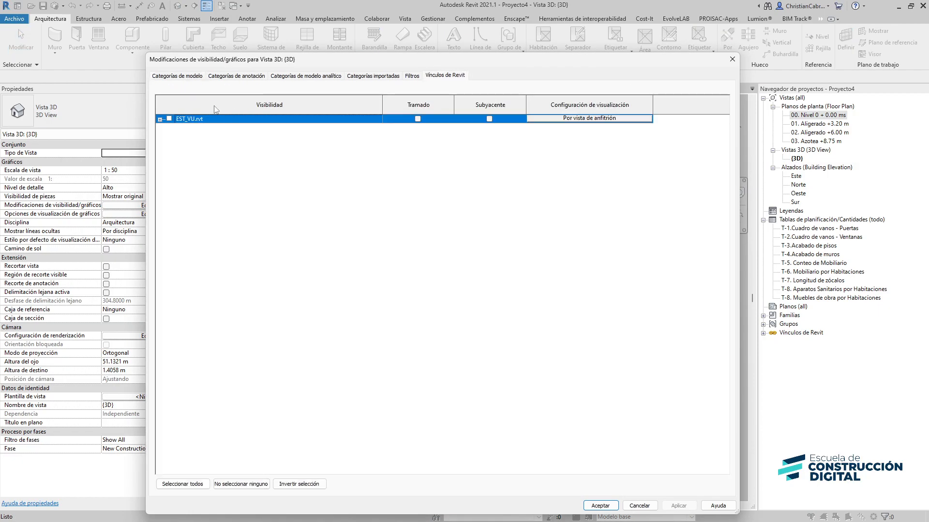
left_click(600, 506)
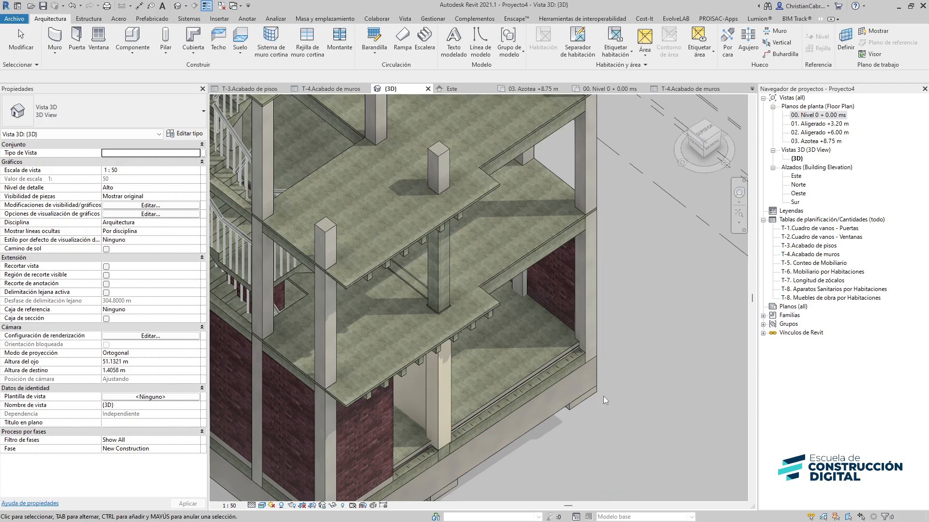
Select the laminate floor and set its height offset from level to 0.0500 m
middle_click_drag(605, 400, 633, 301, "shift")
scroll(623, 302, "up", 3)
scroll(622, 304, "up", 2)
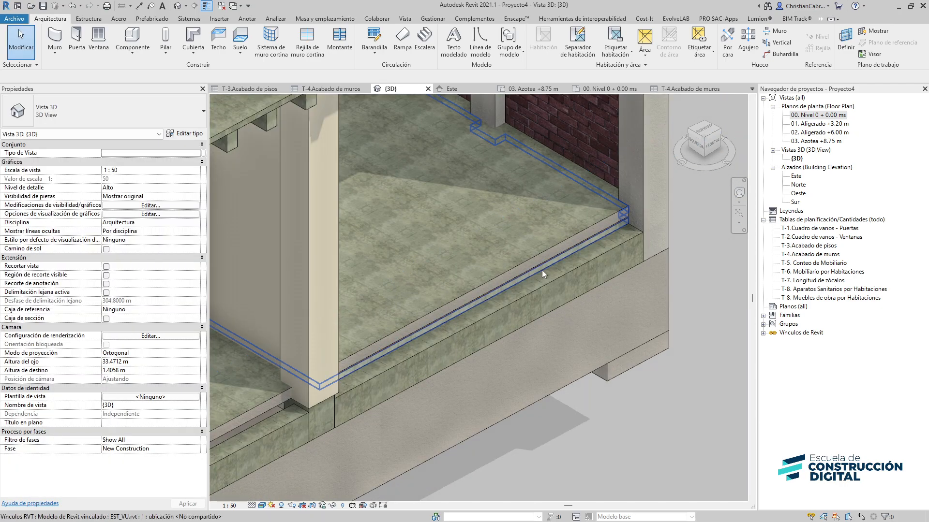
left_click(518, 274)
scroll(518, 274, "up", 3)
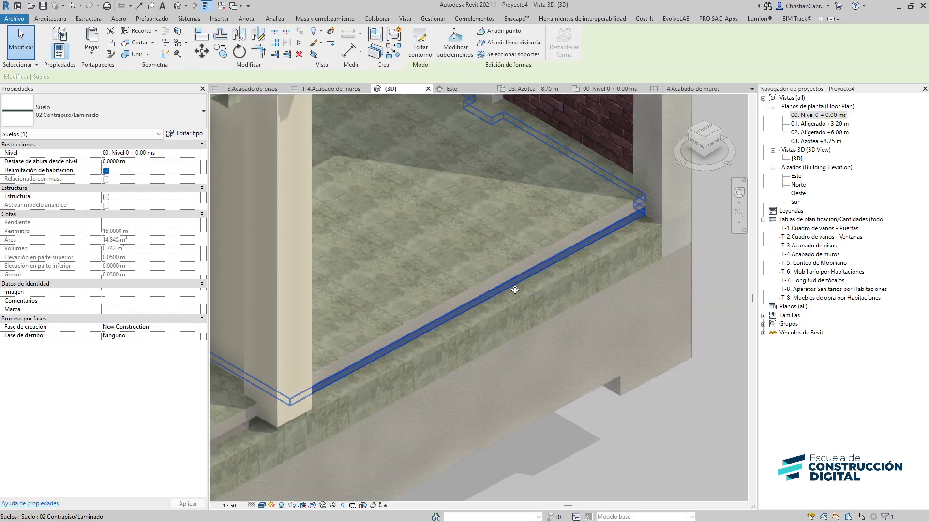
left_click(146, 162)
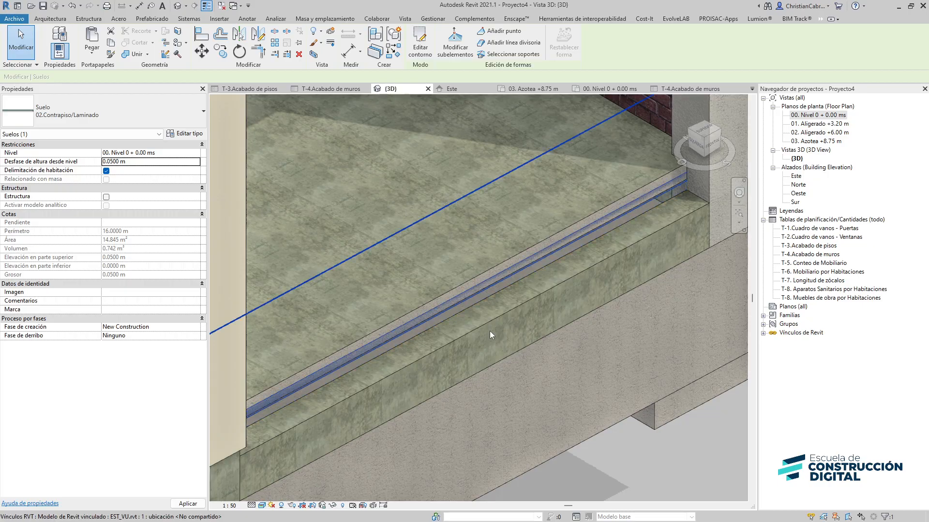
scroll(490, 331, "down", 3)
middle_click_drag(544, 360, 335, 289, "shift")
scroll(335, 285, "up", 5)
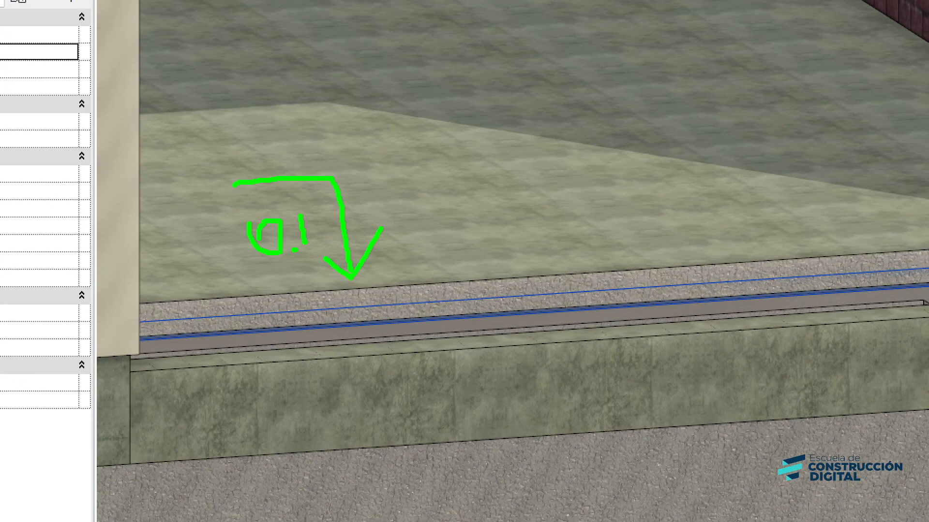
left_click_drag(324, 200, 344, 200)
key("Escape")
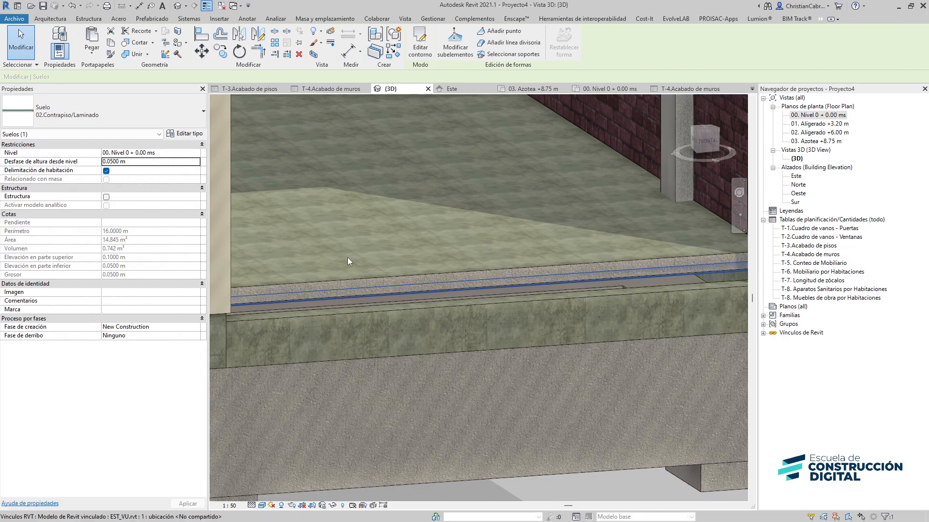
In the 01. Aligerado +3.20 m plan, sketch and finish a rectangular laminate floor about 1.80 m by 1.90 m
scroll(347, 257, "down", 4)
middle_click_drag(397, 234, 419, 418)
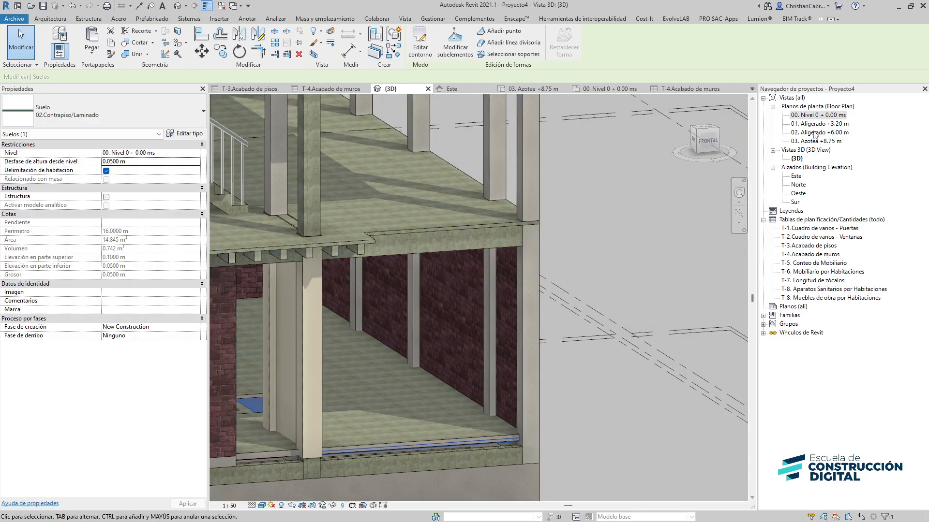
double_click(819, 124)
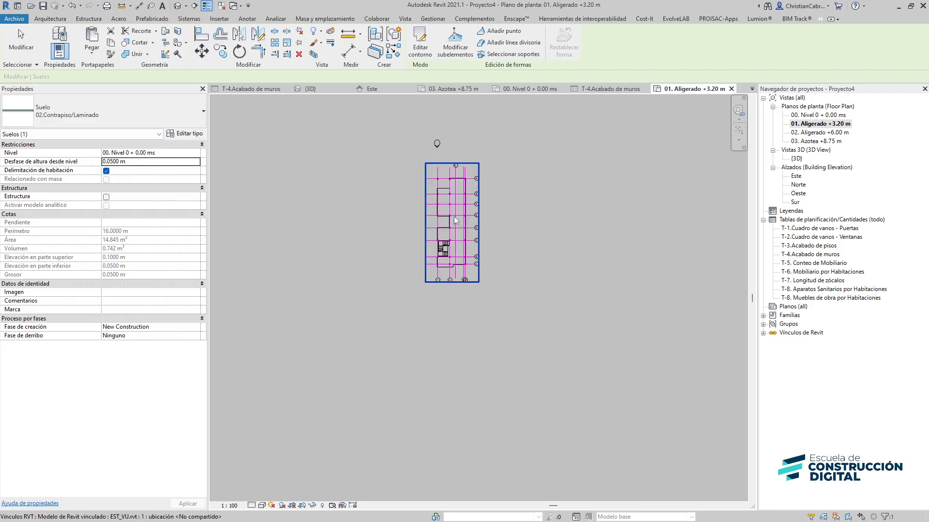
scroll(455, 220, "up", 10)
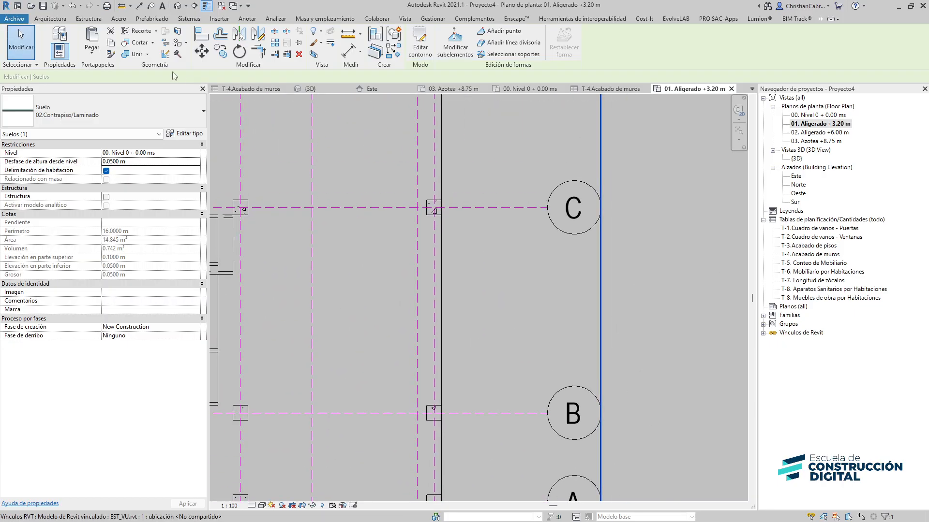
left_click(59, 20)
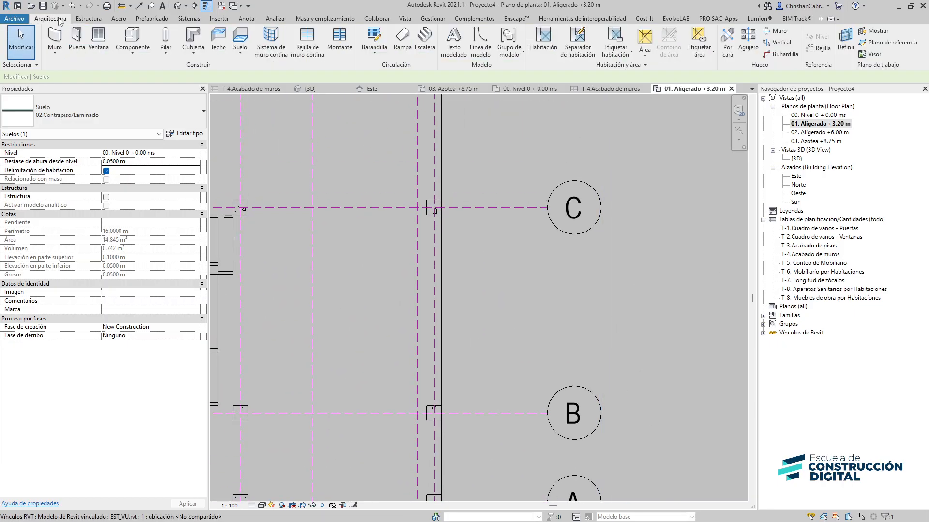
left_click(240, 38)
left_click(510, 33)
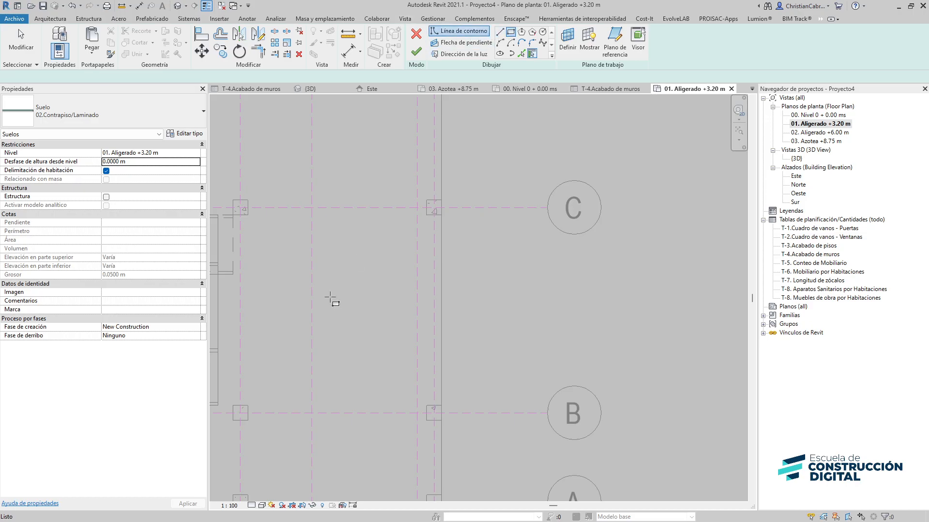
left_click(277, 254)
left_click(384, 368)
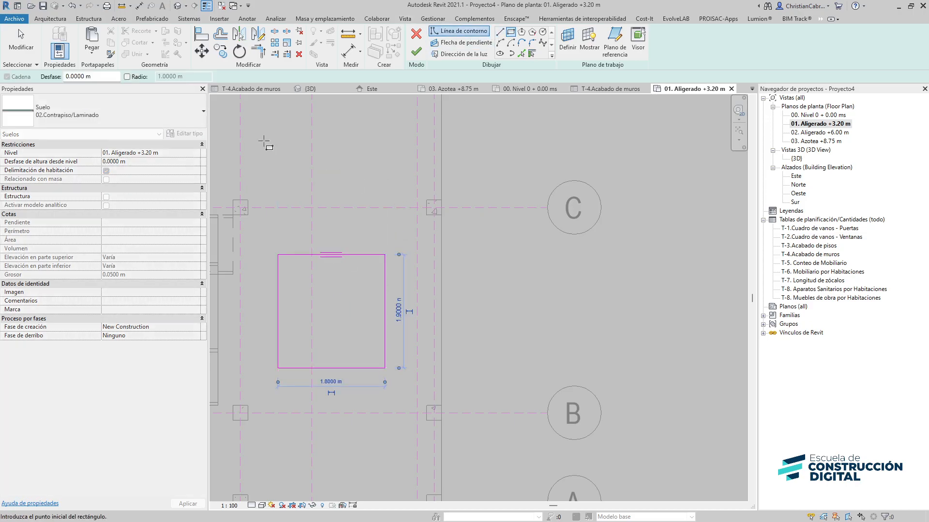
left_click(415, 54)
left_click(480, 301)
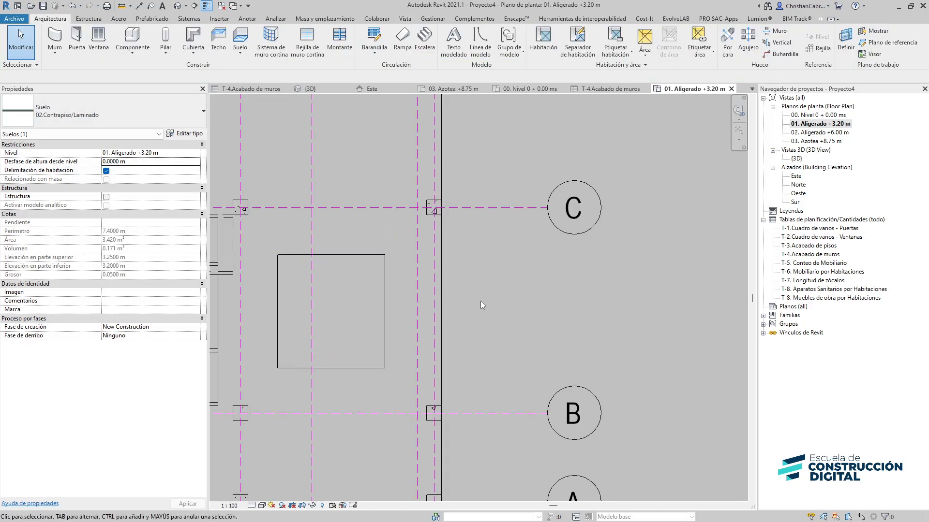
Set the floor plan's detail level to Alto and switch it to a shaded visual style
left_click(251, 505)
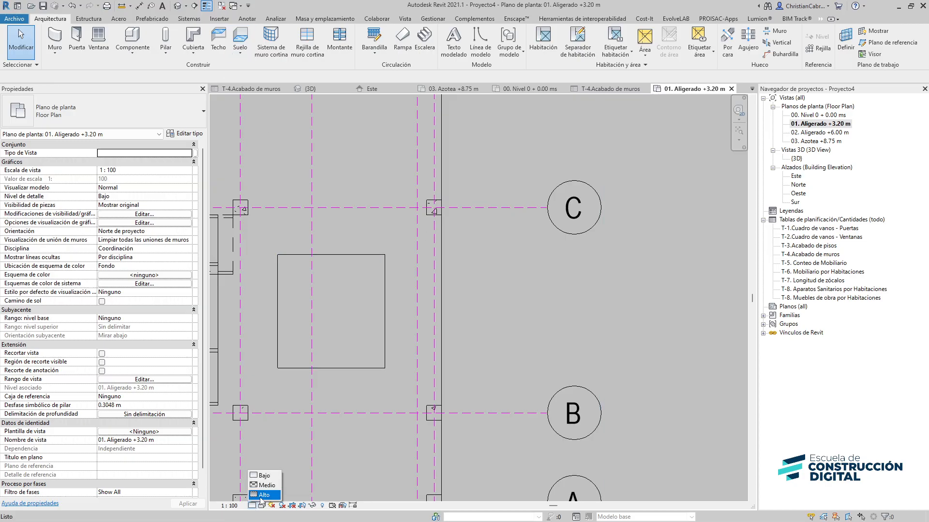
left_click(263, 497)
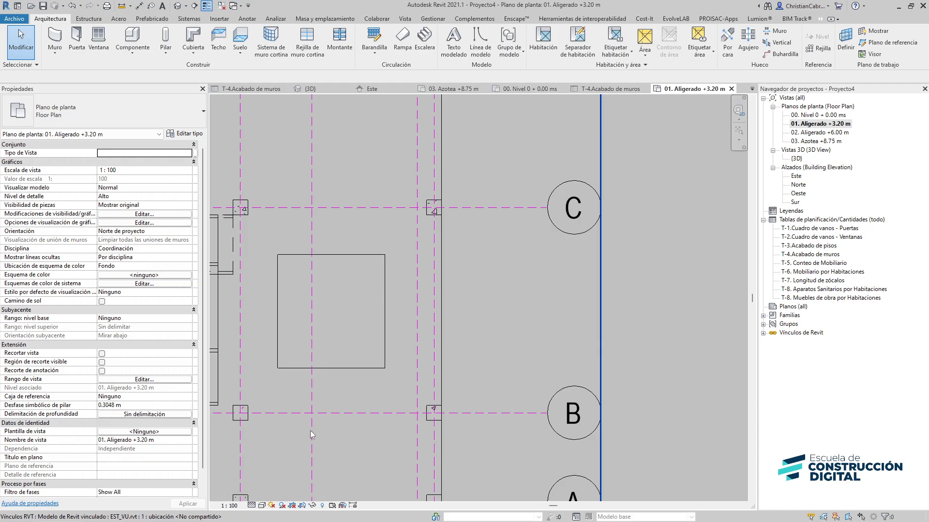
left_click(262, 505)
left_click(286, 476)
middle_click_drag(425, 307, 464, 295)
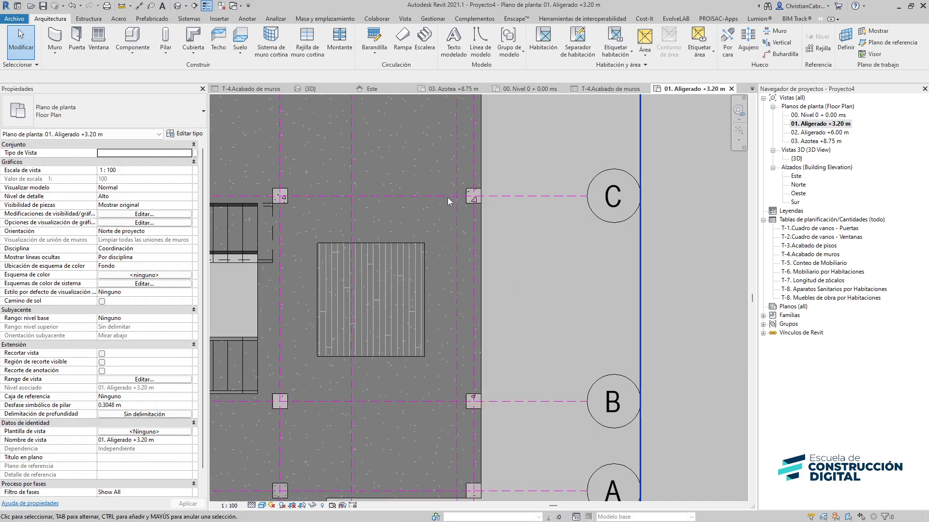
In the 3D view, select the new upper-level floor and enter its height offset from level
left_click(177, 7)
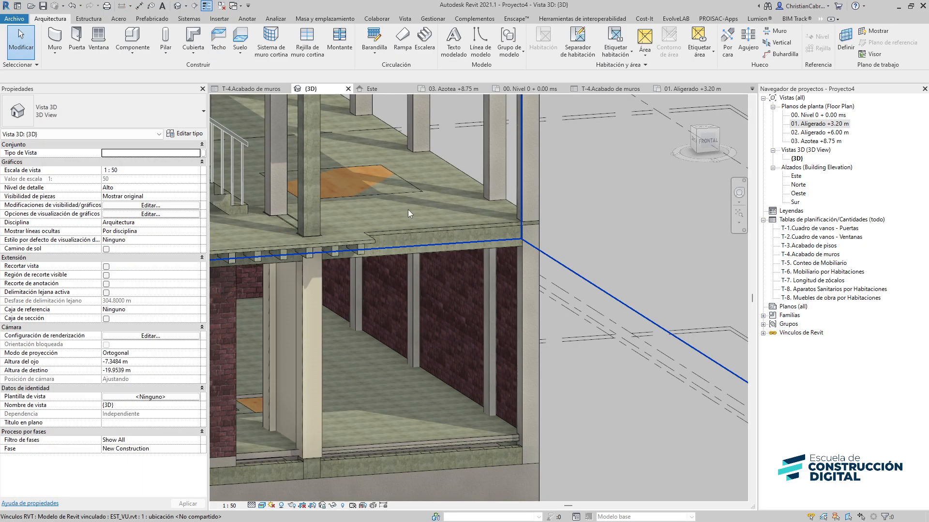
middle_click_drag(408, 210, 392, 187, "shift")
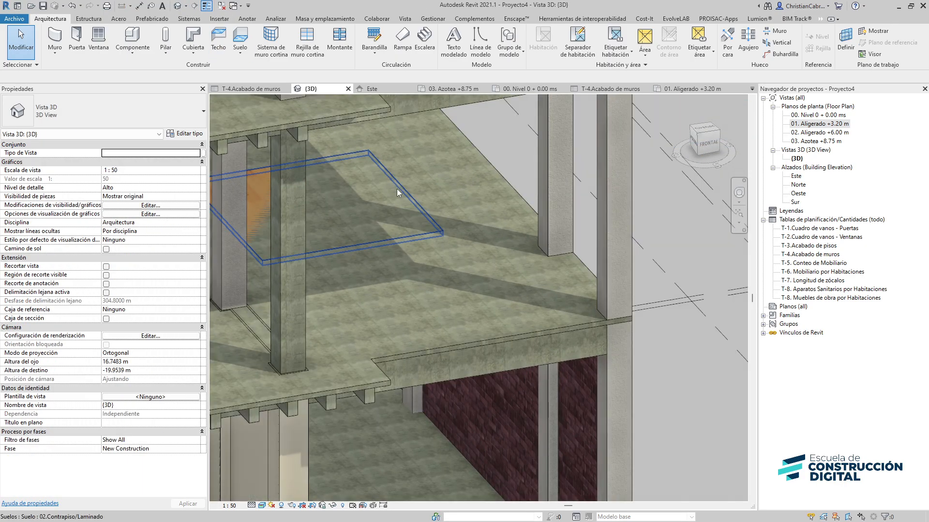
left_click(396, 188)
left_click(149, 162)
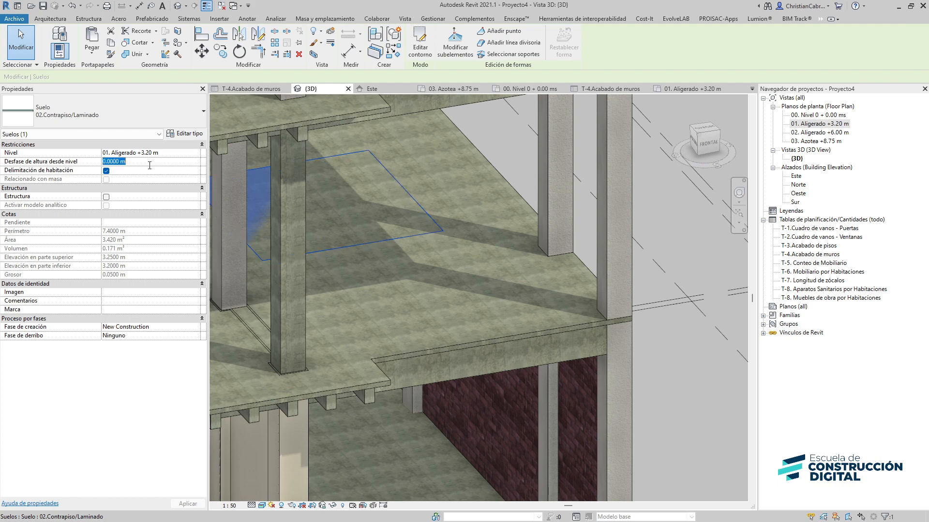
key("Return")
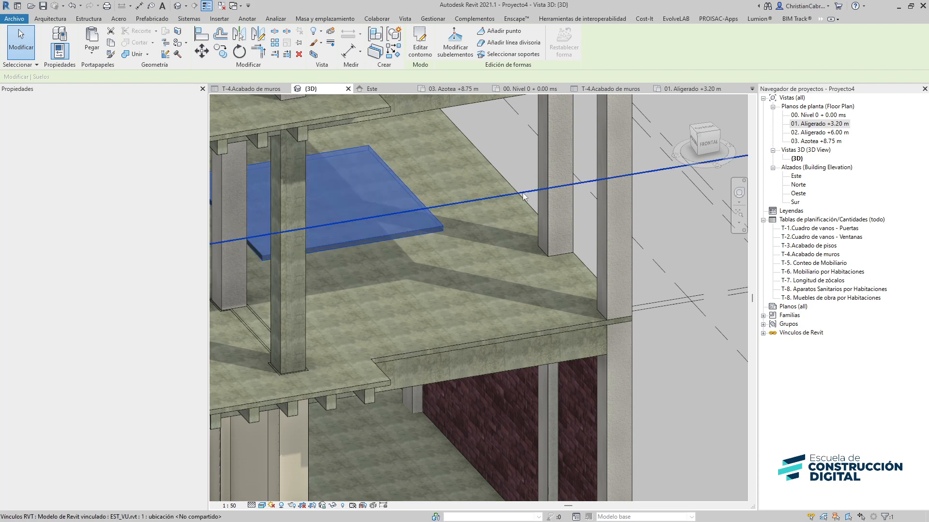
Start a wall and browse the 02.Tarrajeo primario wall finish types in the type list without placing one
left_click(527, 172)
middle_click_drag(535, 181, 415, 185)
middle_click_drag(497, 260, 428, 322, "shift")
middle_click_drag(438, 401, 348, 416, "shift")
mouse_move(520, 264)
middle_mouse_down("shift")
mouse_move(544, 205)
mouse_move(439, 282)
mouse_move(535, 301)
mouse_move(605, 222)
mouse_move(500, 275)
mouse_move(502, 265)
middle_mouse_up("shift")
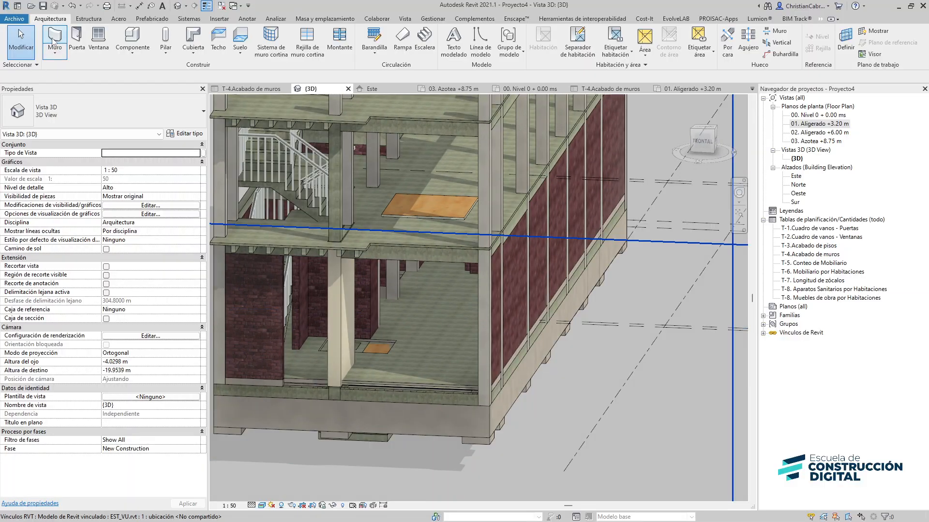
left_click(54, 39)
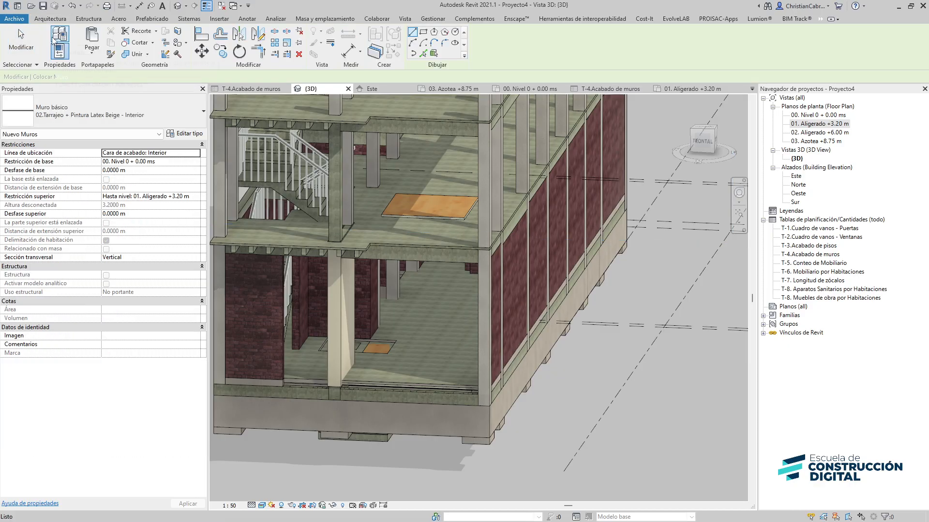
left_click(77, 104)
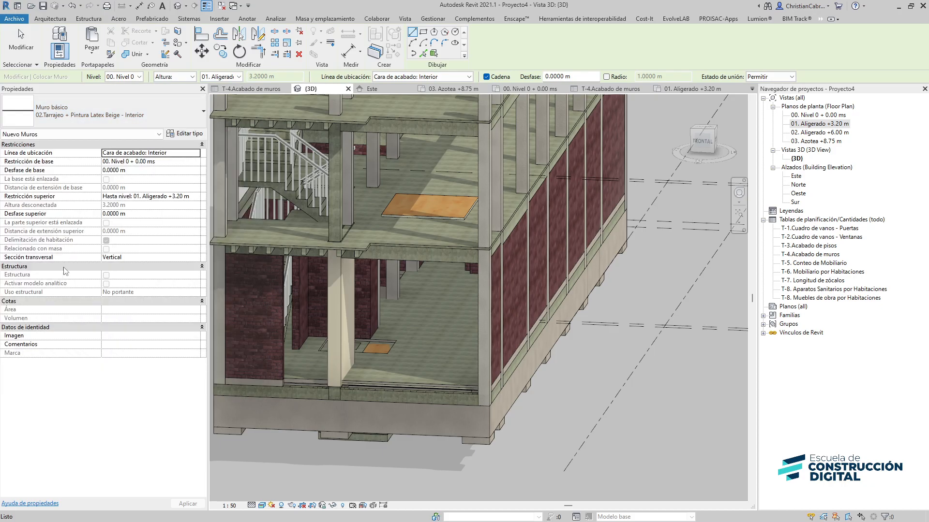
left_click(66, 123)
scroll(112, 249, "down", 1)
scroll(112, 249, "down", 3)
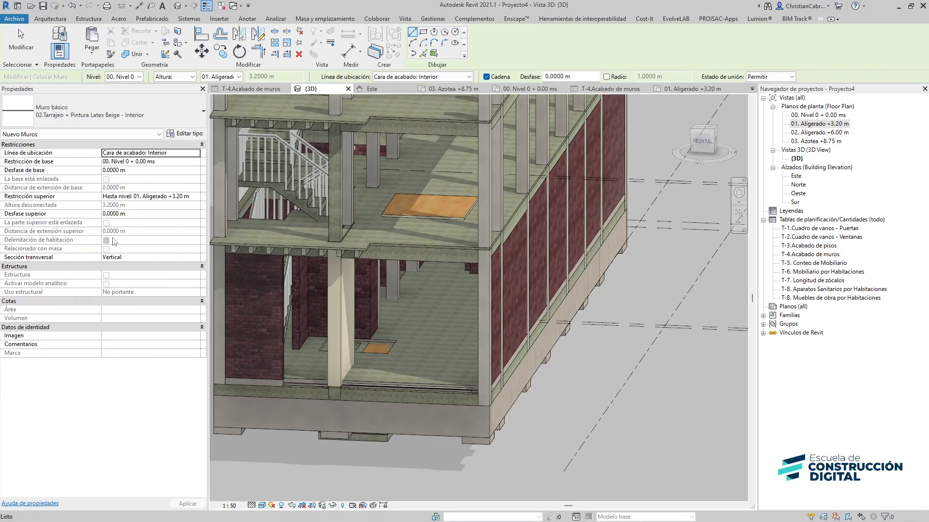
key("Escape")
key("Escape")
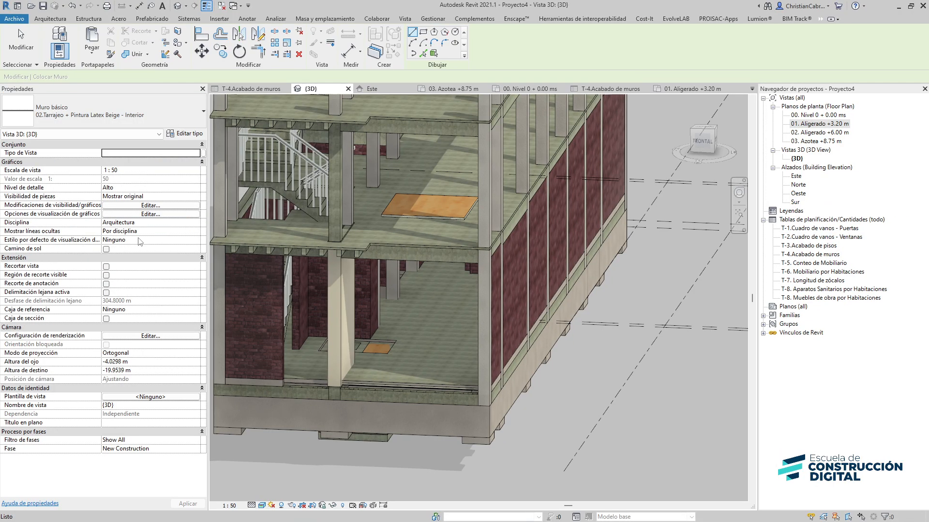
Select the ground-floor 02.Tarrajeo plaster wall finish beside the opening and isolate it in a section box
middle_click_drag(555, 361, 527, 338, "shift")
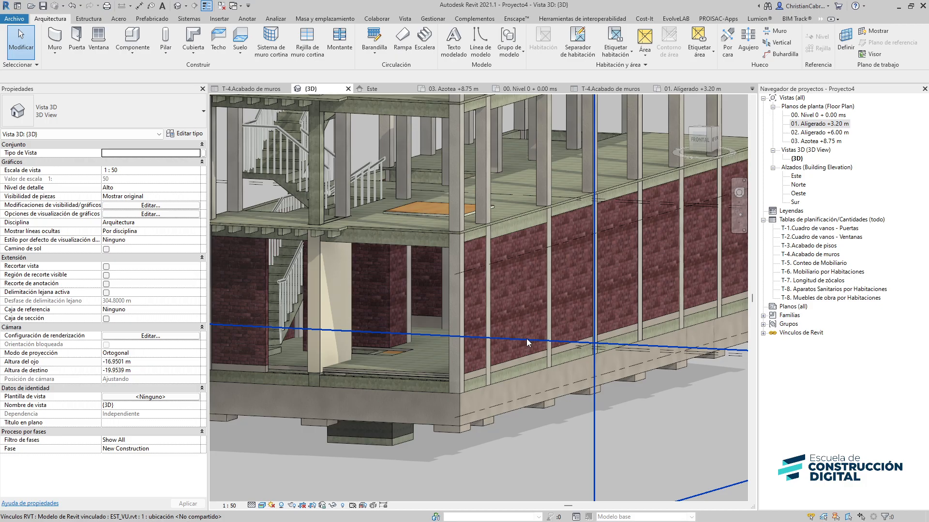
scroll(314, 244, "up", 5)
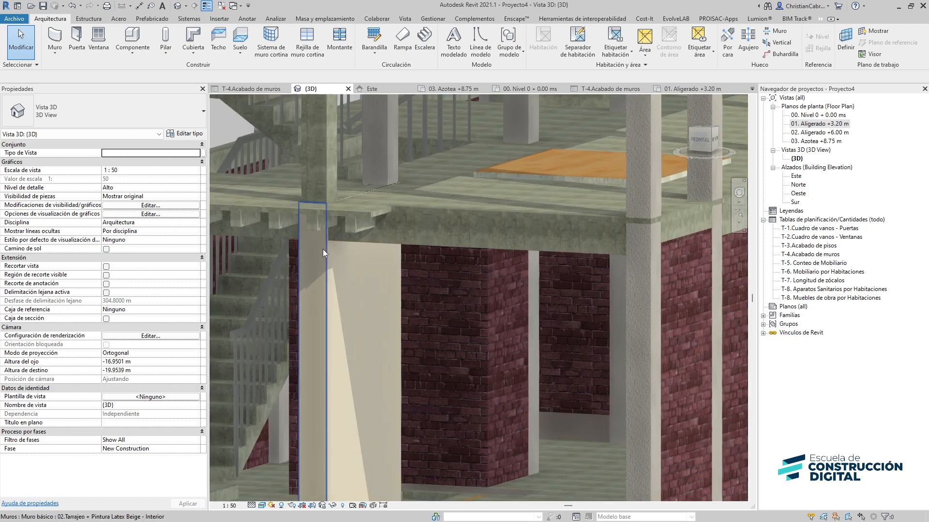
middle_click_drag(371, 304, 362, 349, "shift")
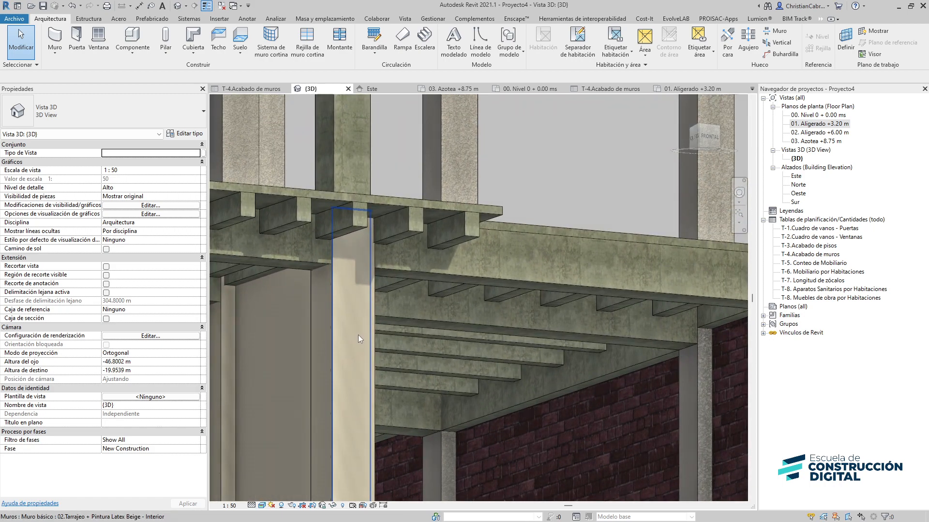
left_click(358, 335)
middle_click_drag(359, 313, 300, 251, "shift")
left_click(361, 322)
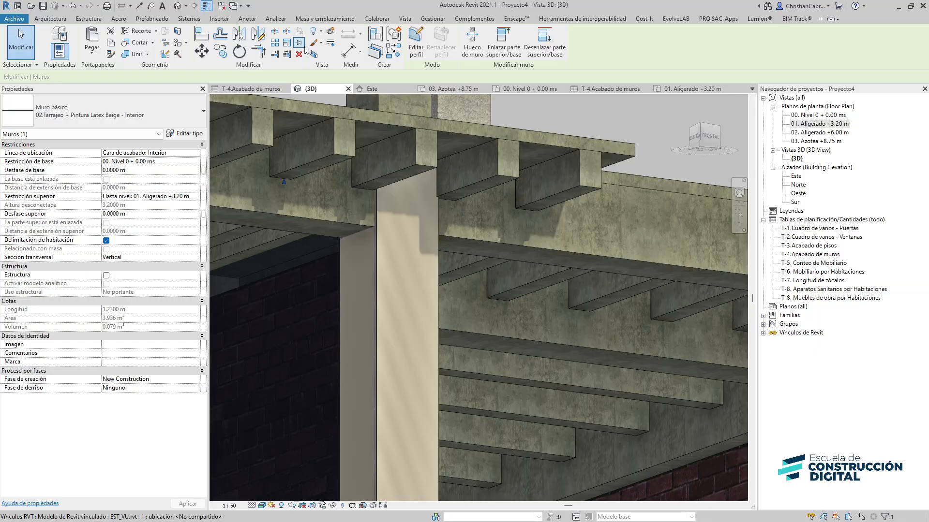
key("b")
key("x")
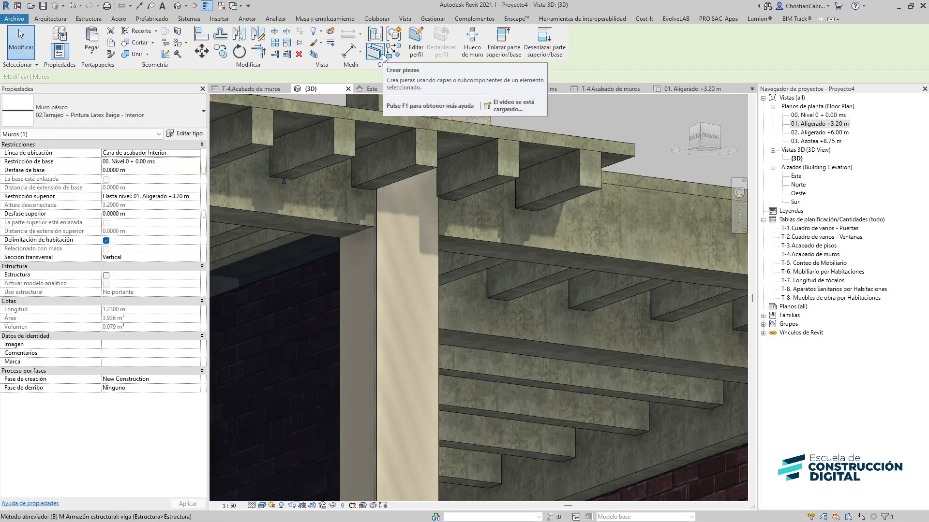
middle_click_drag(411, 270, 488, 387, "shift")
scroll(420, 258, "up", 3)
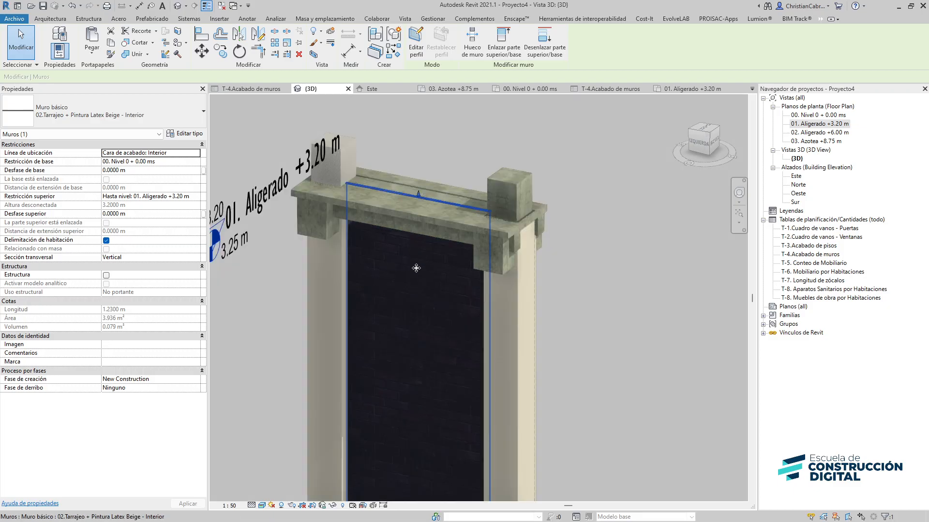
Lower the top of that wall finish about 0.20 m below level 01. Aligerado +3.20 m
middle_click_drag(532, 288, 611, 283, "shift")
left_click(611, 283)
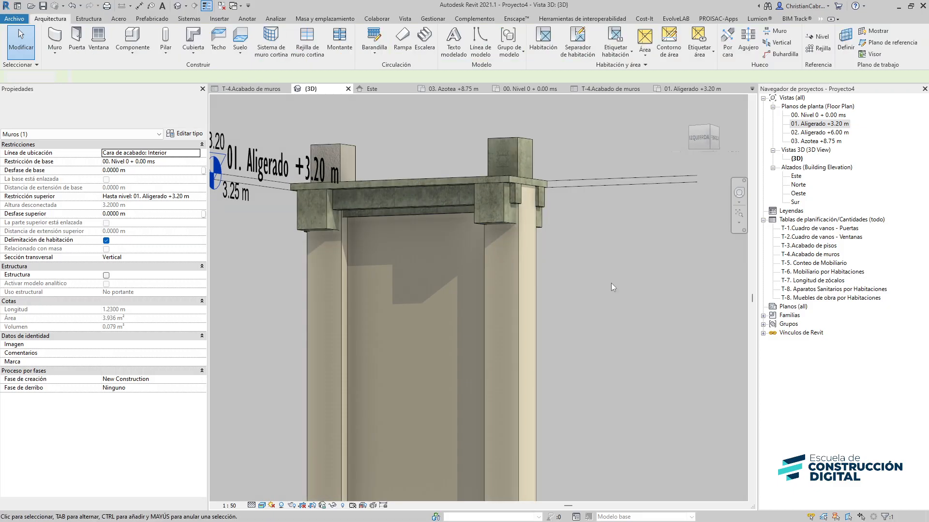
left_click(439, 269)
middle_click_drag(439, 269, 487, 291, "shift")
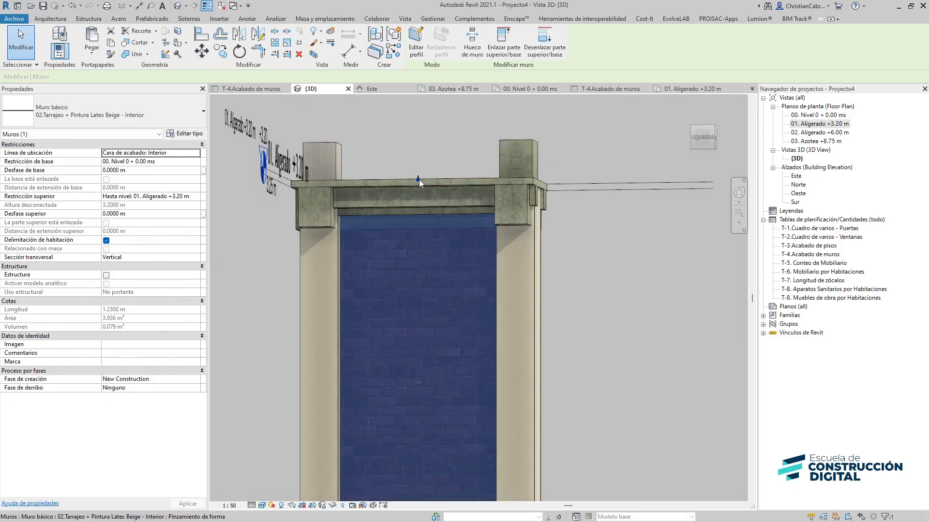
left_click_drag(419, 179, 417, 210)
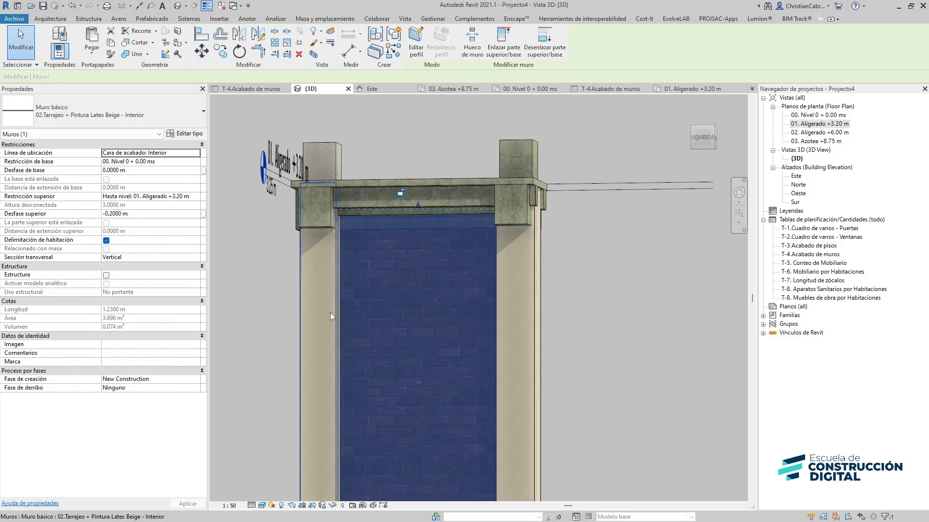
Lower the tops of the two narrow wall finishes on either side of the opening to the beam undersides
left_click(330, 313)
middle_click_drag(330, 313, 385, 319, "shift")
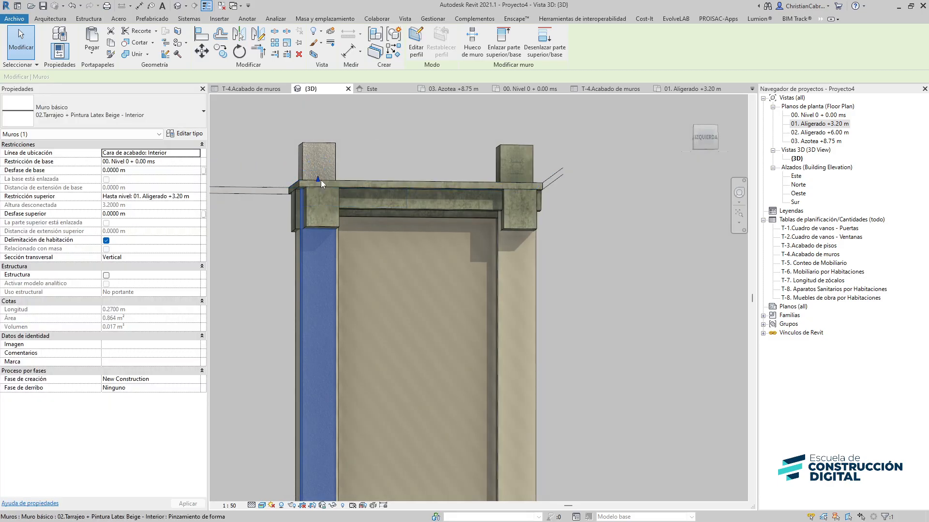
left_click_drag(318, 180, 310, 236)
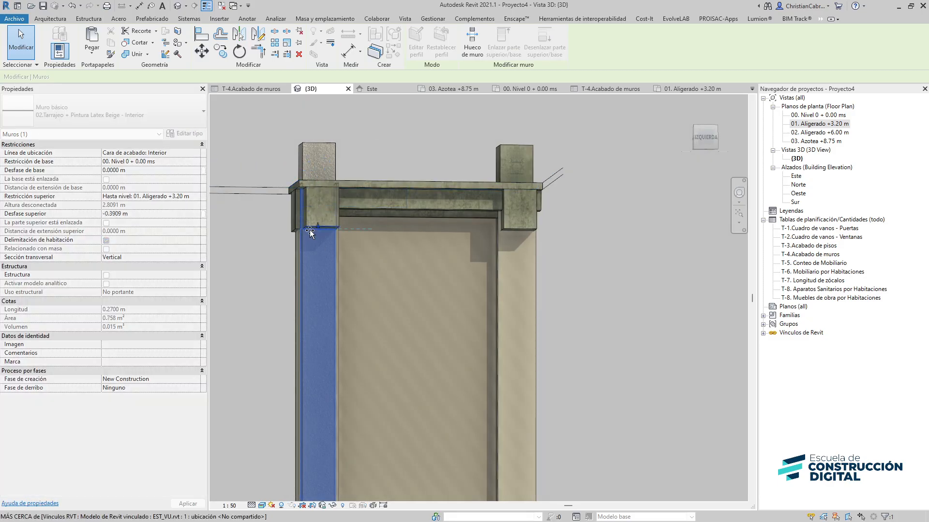
left_click(501, 267)
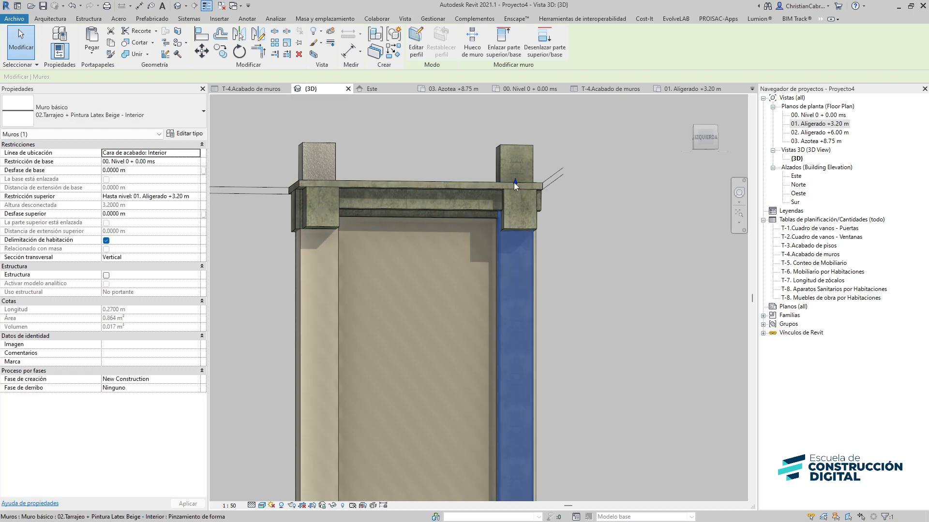
left_click_drag(513, 182, 518, 230)
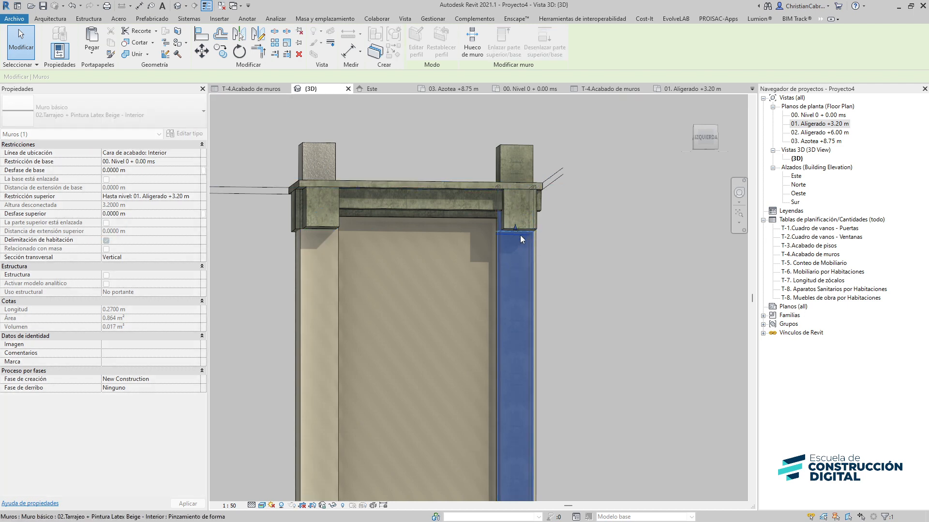
left_click(573, 230)
Lower the top of the 0.10 m narrow wall finish to the underside of the beam
scroll(508, 223, "up", 3)
scroll(509, 220, "up", 2)
middle_click_drag(483, 307, 425, 305, "shift")
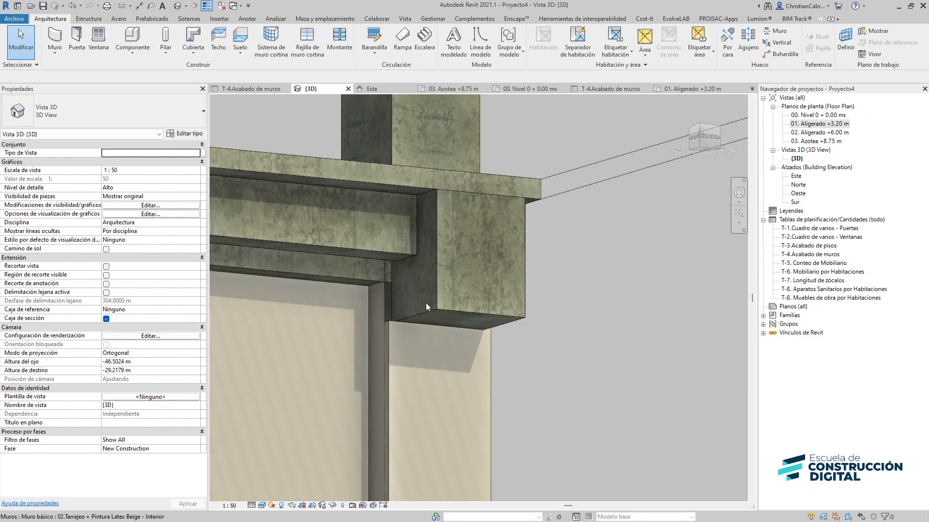
mouse_move(425, 303)
middle_mouse_down("shift")
mouse_move(509, 305)
mouse_move(442, 213)
mouse_move(369, 318)
mouse_move(386, 335)
middle_mouse_up("shift")
left_click(303, 288)
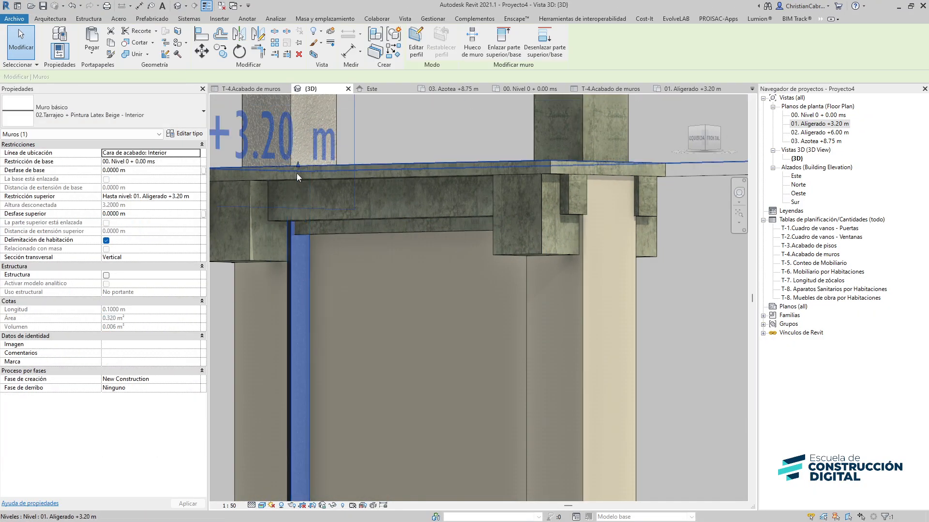
left_click_drag(296, 208, 297, 221)
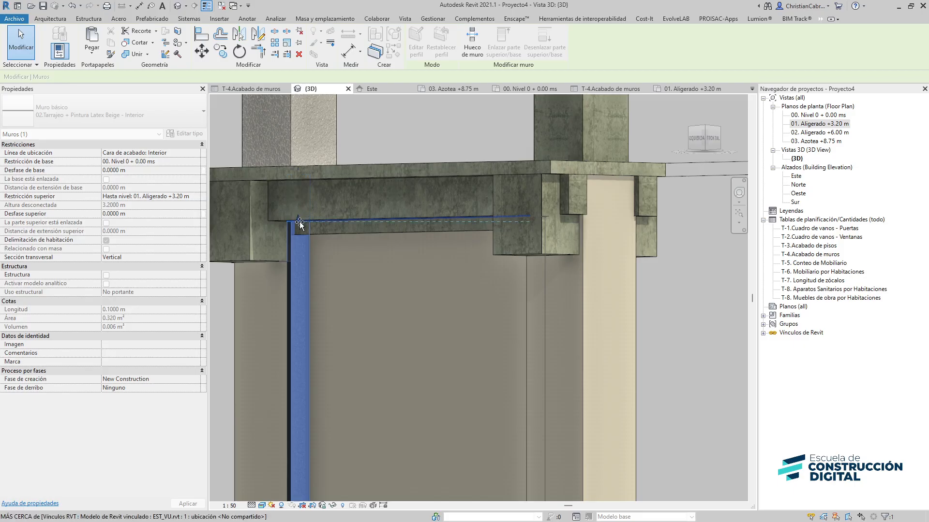
left_click(362, 306)
middle_click_drag(368, 314, 481, 404, "shift")
scroll(347, 358, "up", 3)
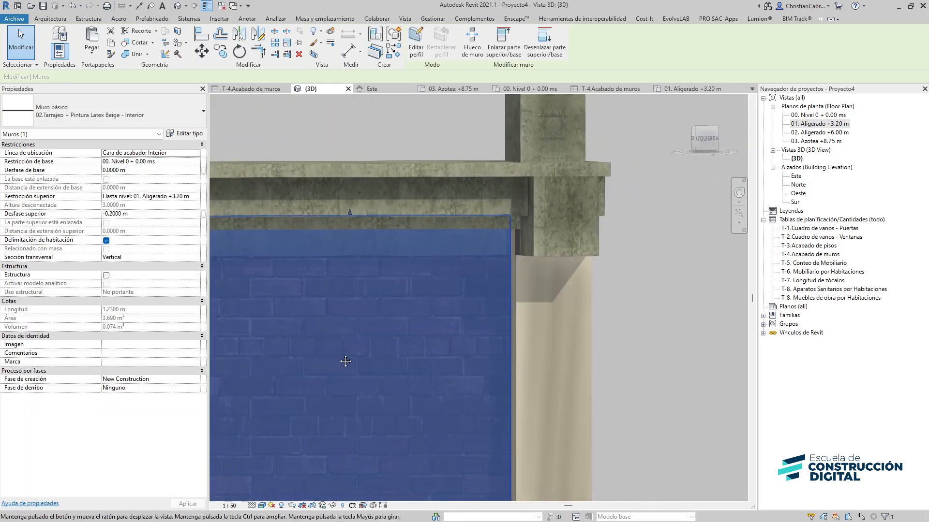
key("Escape")
Edit the profile of the 1.77 m wall finish and lower its top edge to the beam, removing the constraints
scroll(416, 371, "down", 3)
middle_click_drag(417, 370, 490, 369, "shift")
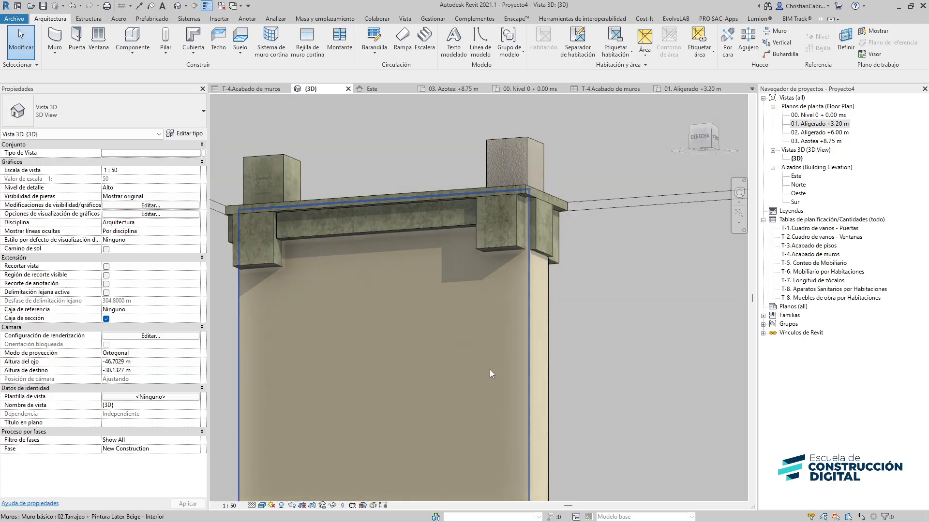
left_click(489, 369)
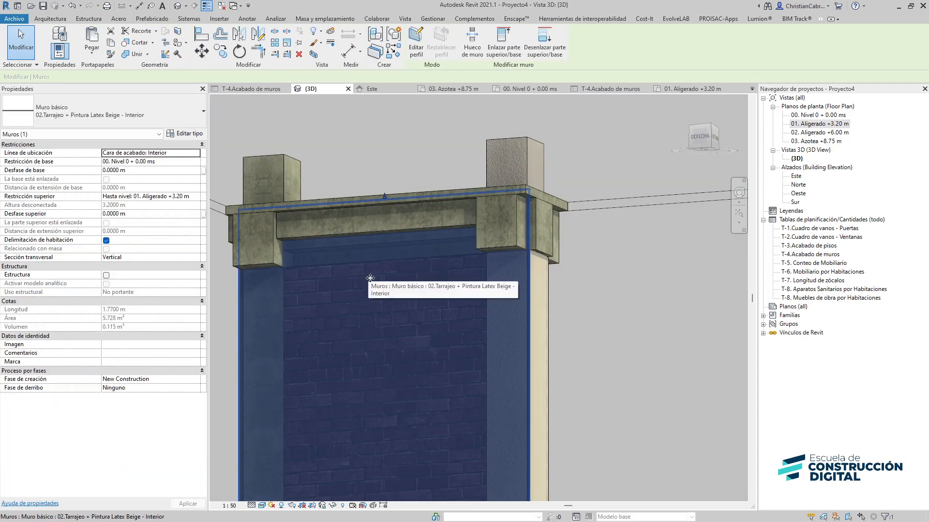
left_click(415, 41)
mouse_move(349, 195)
middle_mouse_down("shift")
mouse_move(364, 233)
mouse_move(357, 184)
middle_mouse_up("shift")
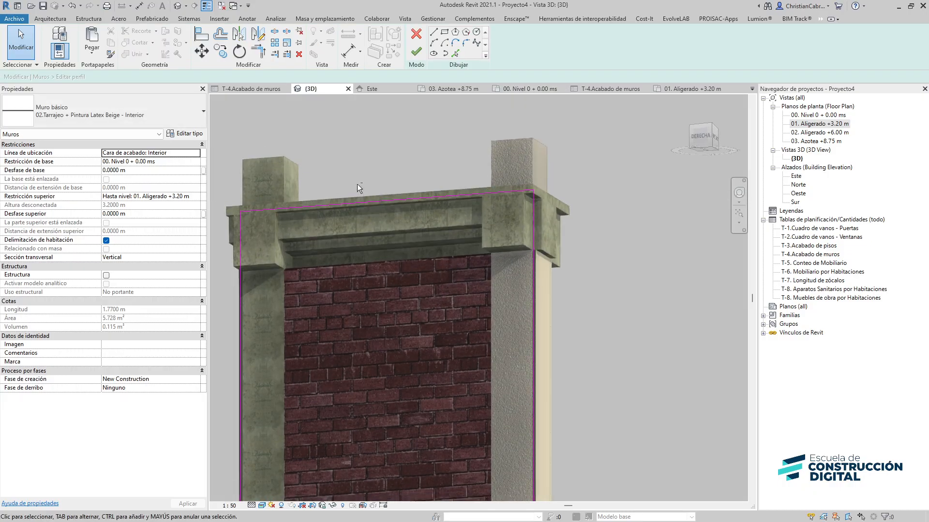
left_click(260, 210)
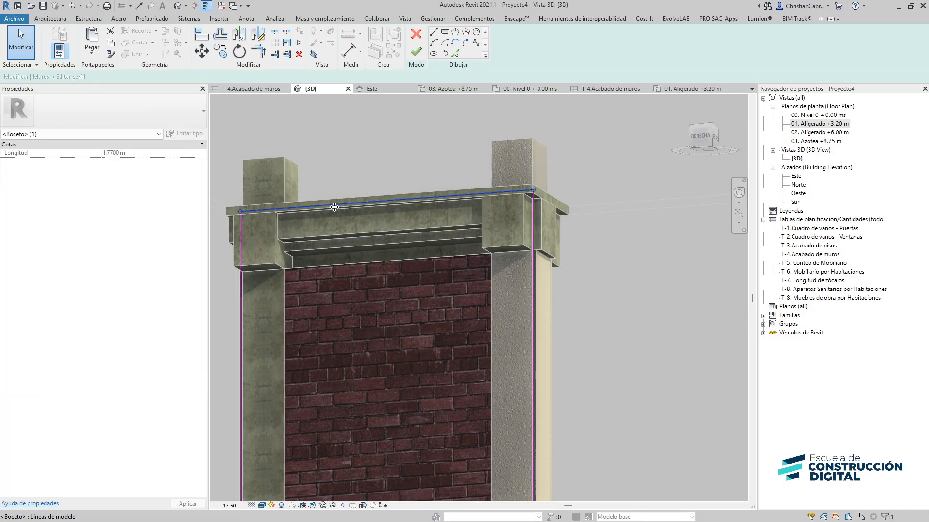
left_click_drag(333, 207, 332, 242)
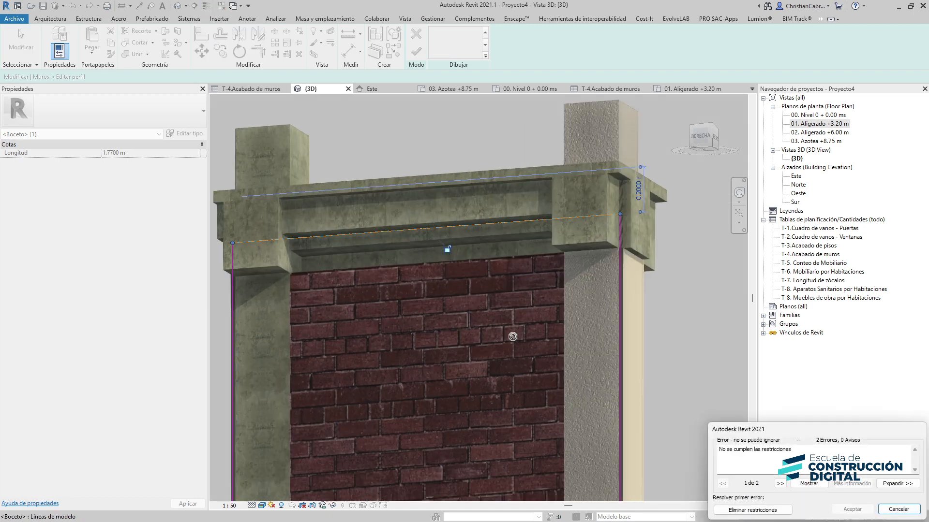
left_click(755, 511)
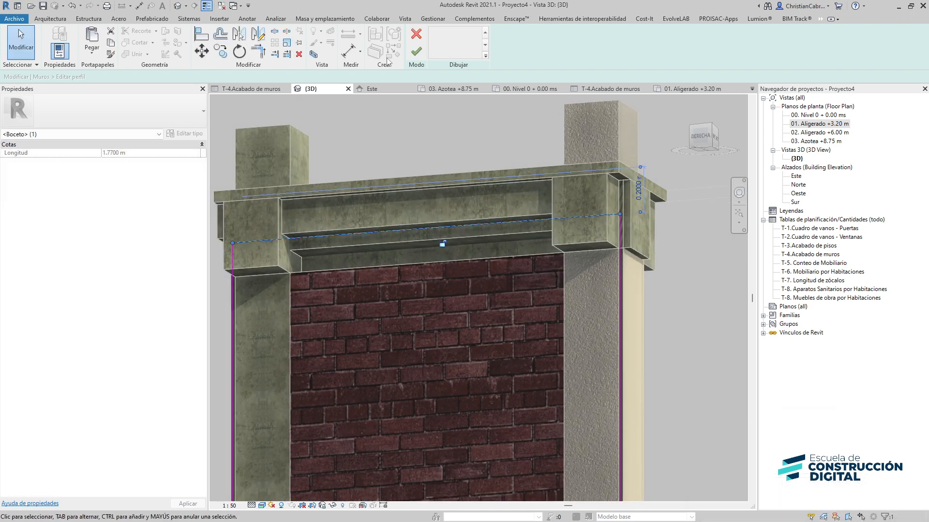
Extend the profile's left edge and sketch lines notching it around the beam, then finish the profile edit
left_click(232, 259)
left_click_drag(233, 243, 232, 280)
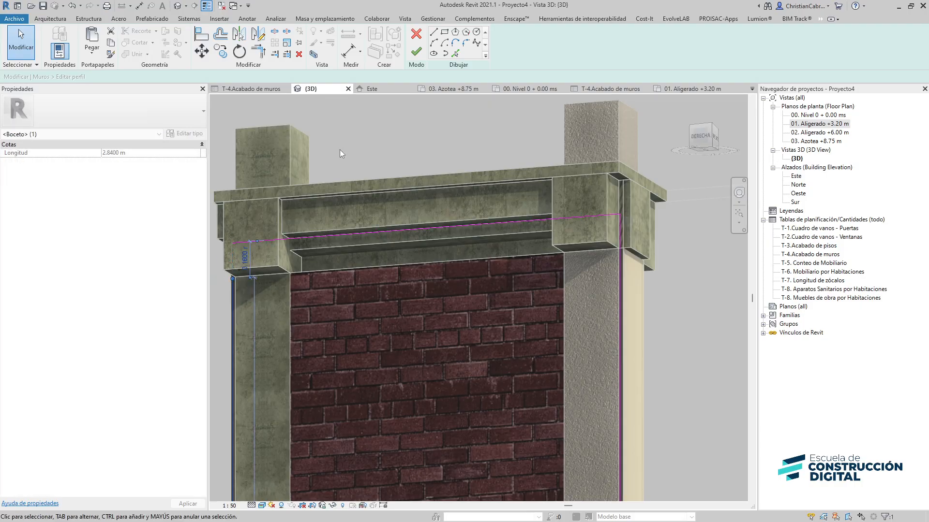
key("l")
key("i")
left_click(233, 279)
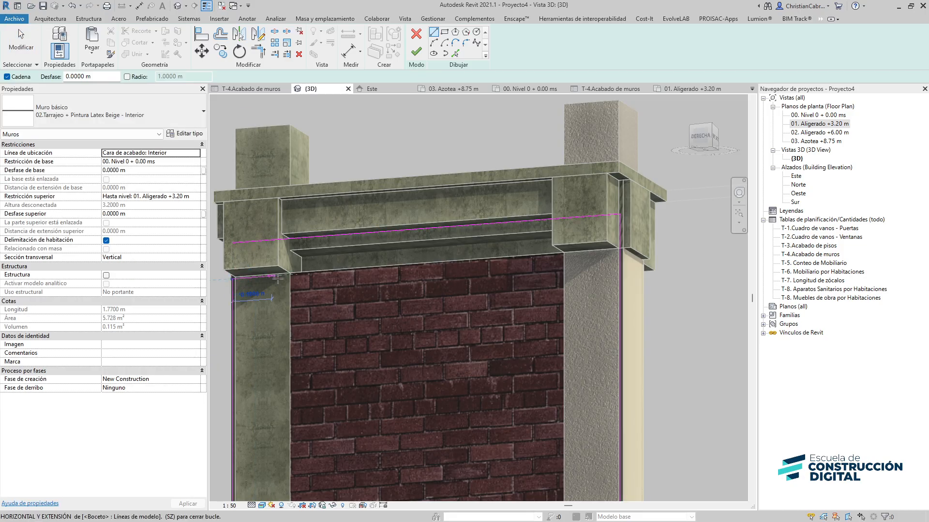
left_click(289, 275)
left_click(289, 240)
key("Escape")
key("Escape")
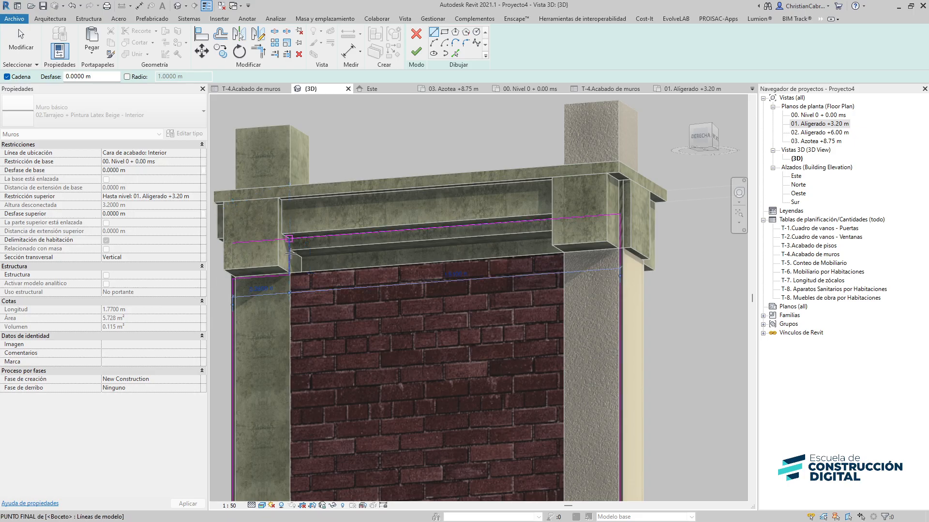
key("t")
key("r")
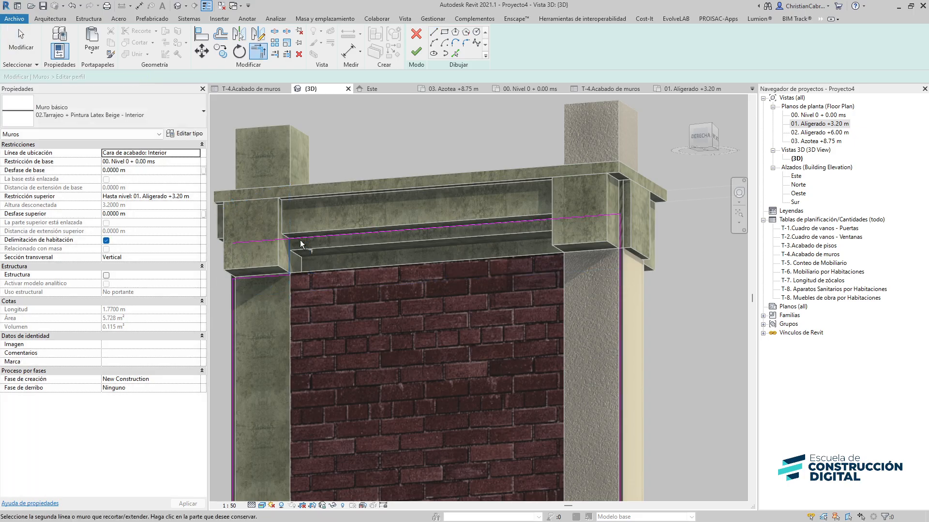
left_click(416, 52)
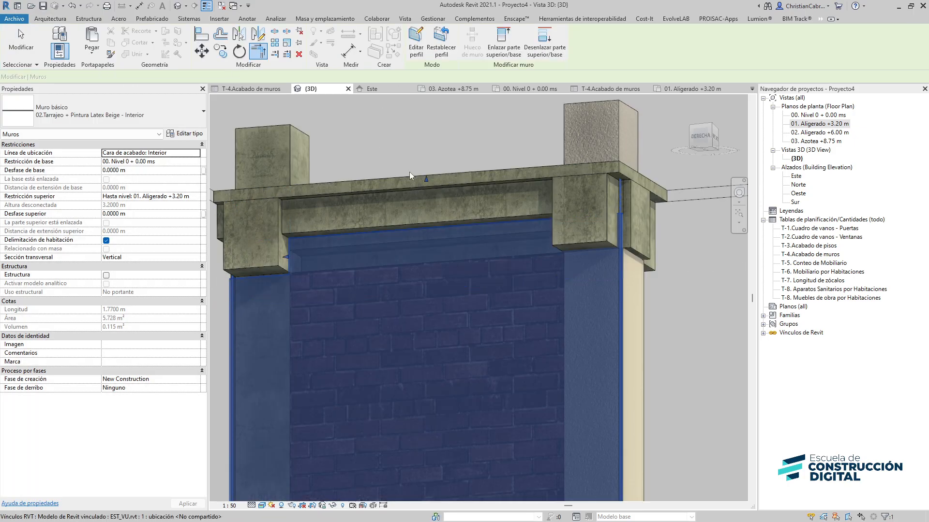
left_click(415, 144)
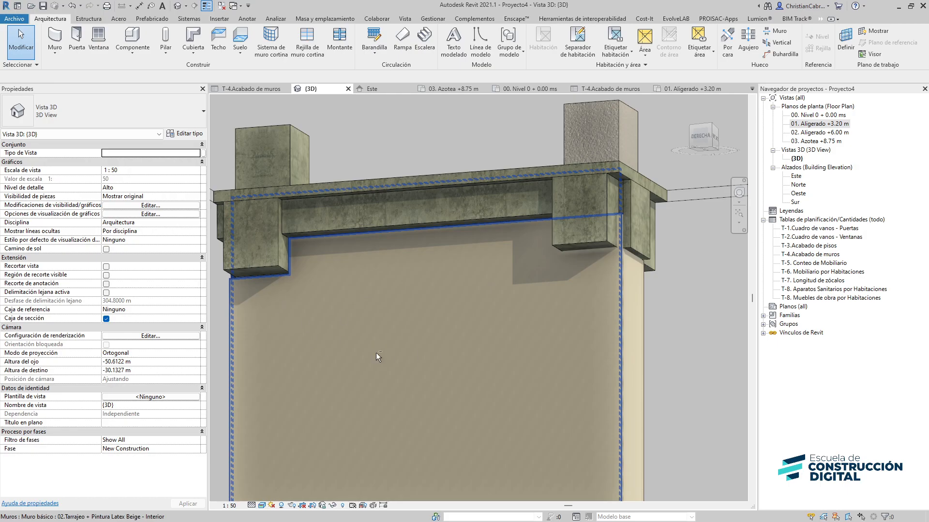
Select the edited wall finish and review the T-4.Acabado de muros schedule
middle_click_drag(376, 353, 378, 385, "shift")
left_click(379, 385)
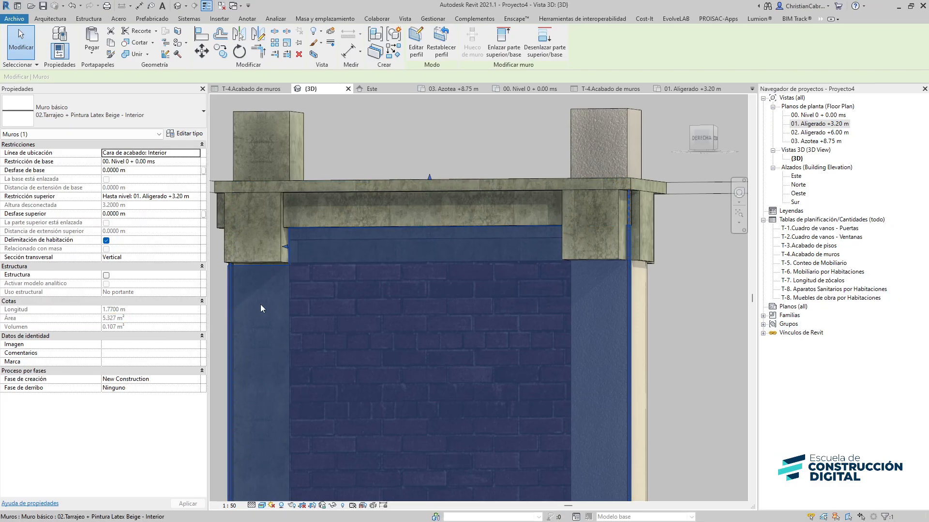
middle_click_drag(260, 304, 522, 326, "shift")
left_click(523, 326)
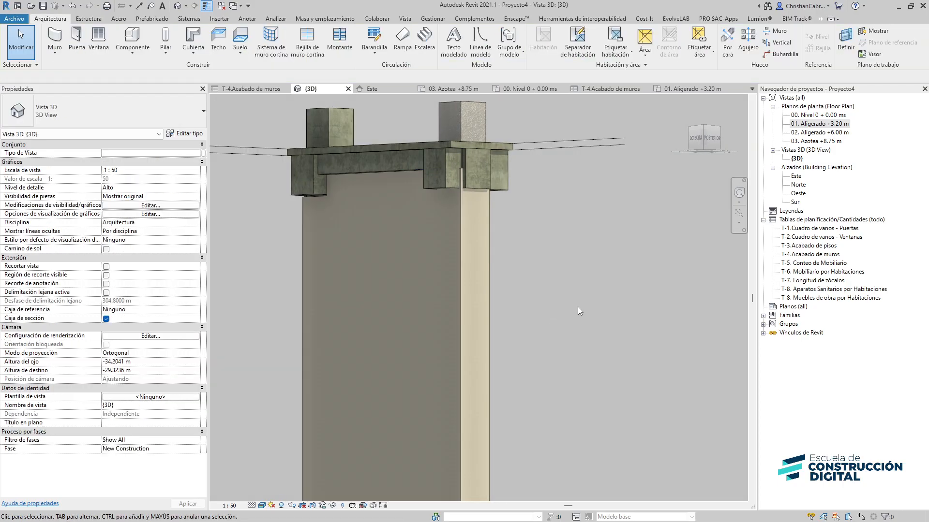
double_click(825, 255)
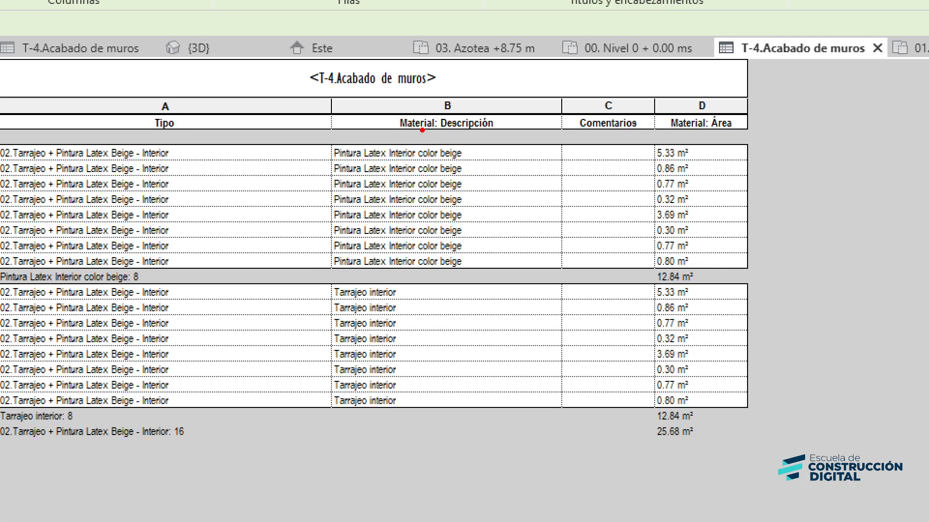
mouse_move(315, 142)
left_mouse_down()
mouse_move(296, 154)
mouse_move(514, 180)
mouse_move(324, 167)
left_mouse_up()
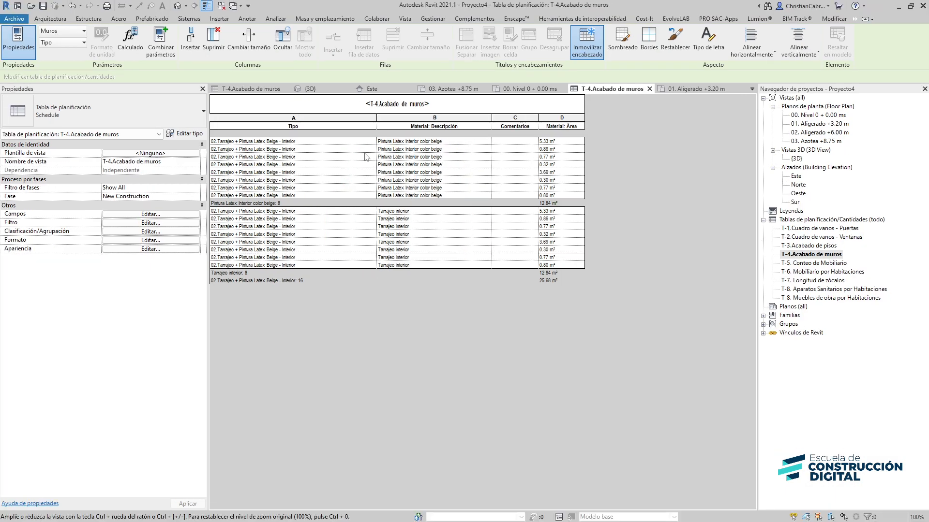
left_click(177, 5)
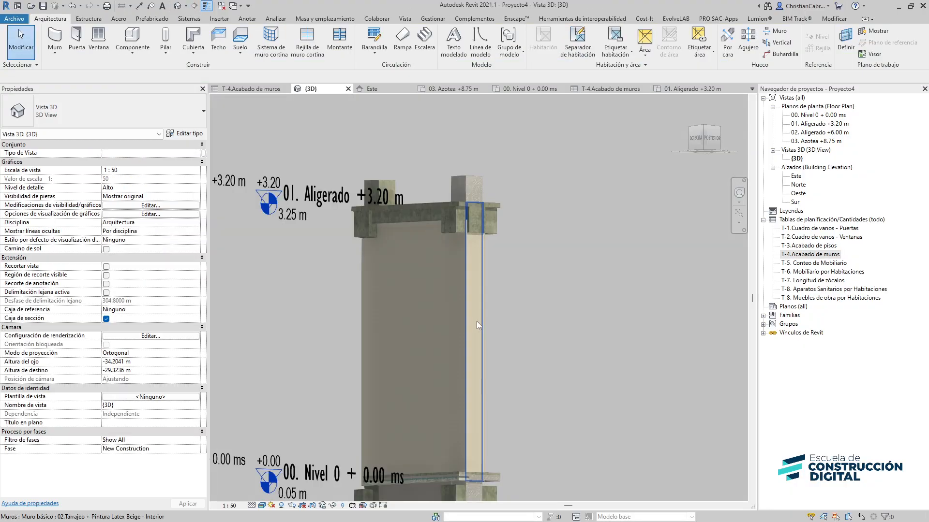
middle_click_drag(477, 321, 526, 408, "shift")
scroll(555, 326, "up", 3)
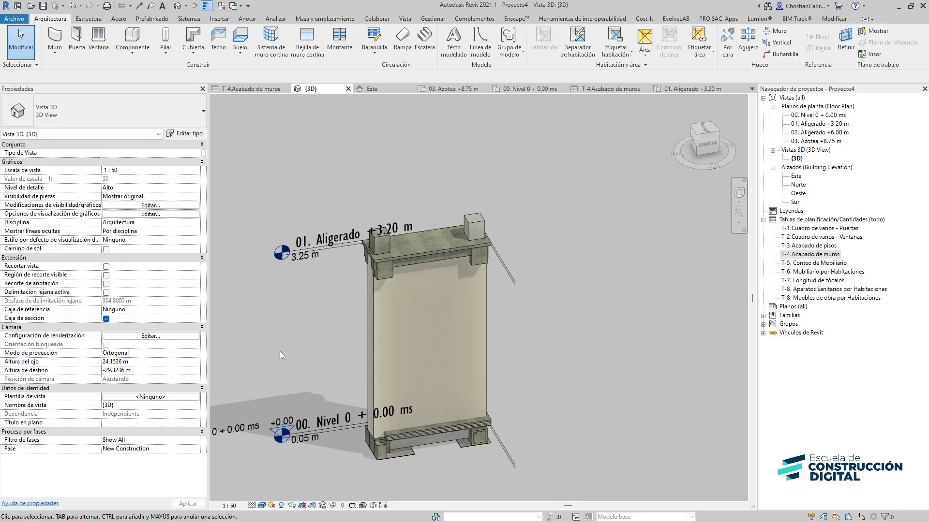
scroll(376, 422, "up", 3)
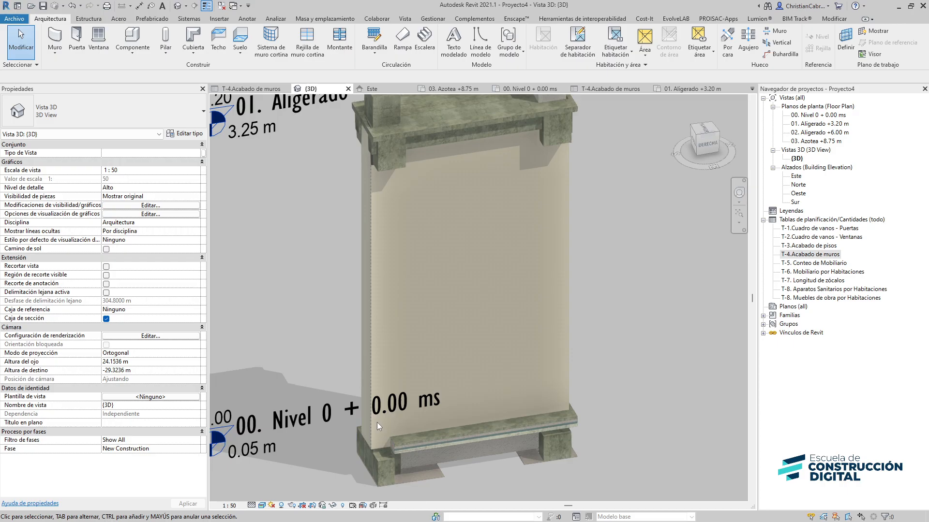
Add a 02.Contrazócalo bisel h=10cm Porcelanato wall sweep across the selected wall finish
left_click(376, 374)
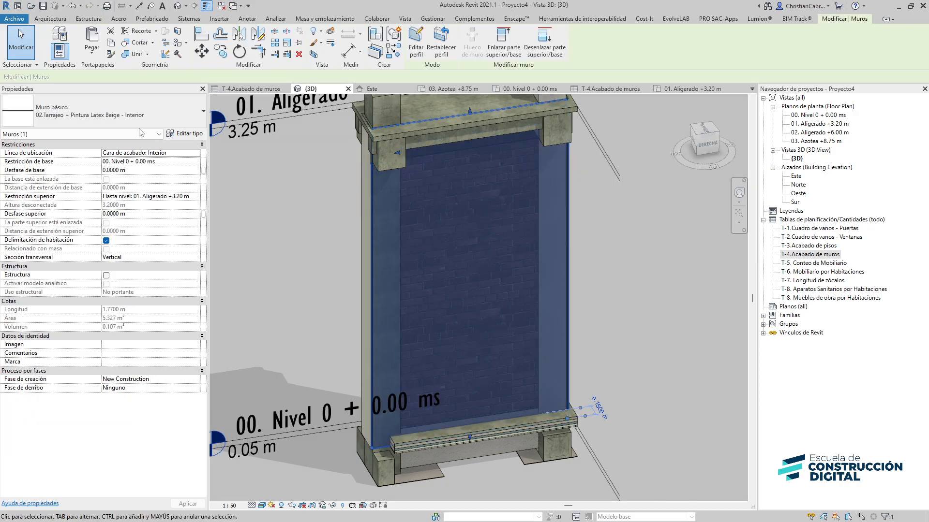
left_click(49, 18)
left_click(55, 52)
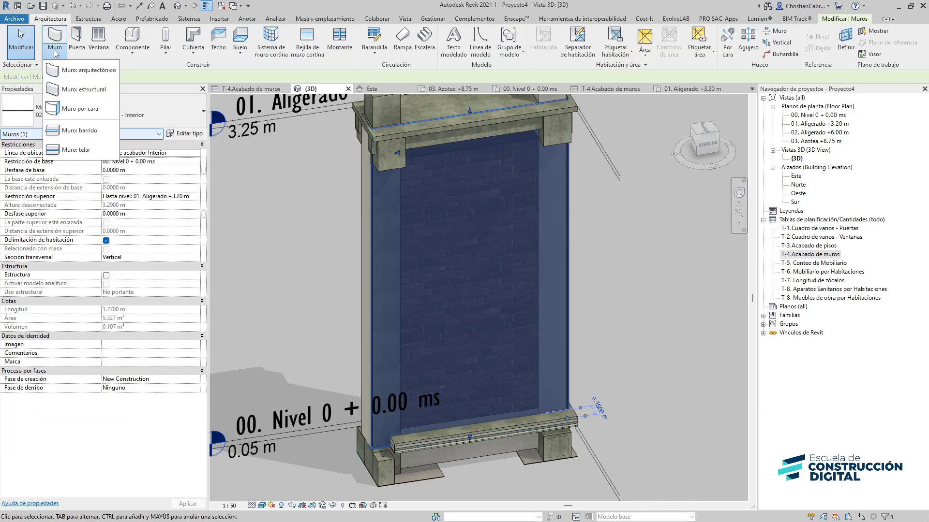
left_click(84, 132)
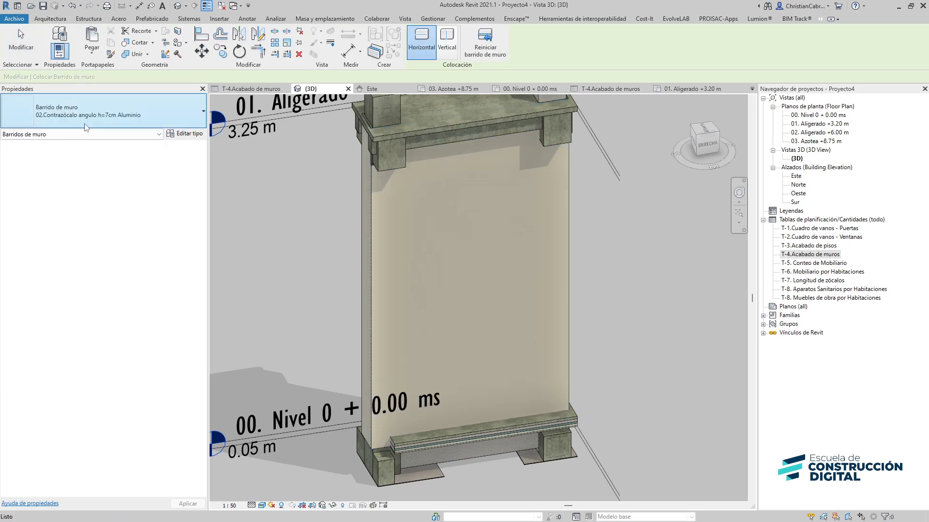
left_click(85, 125)
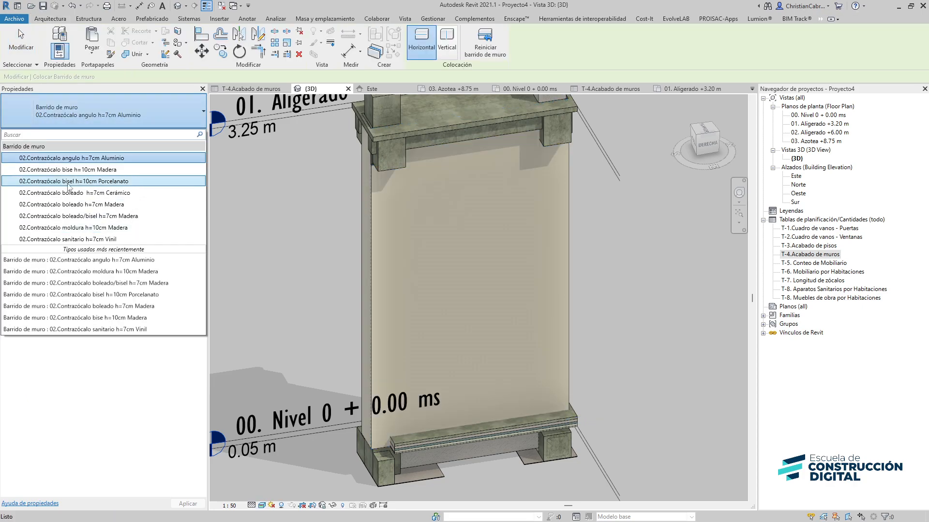
left_click(101, 189)
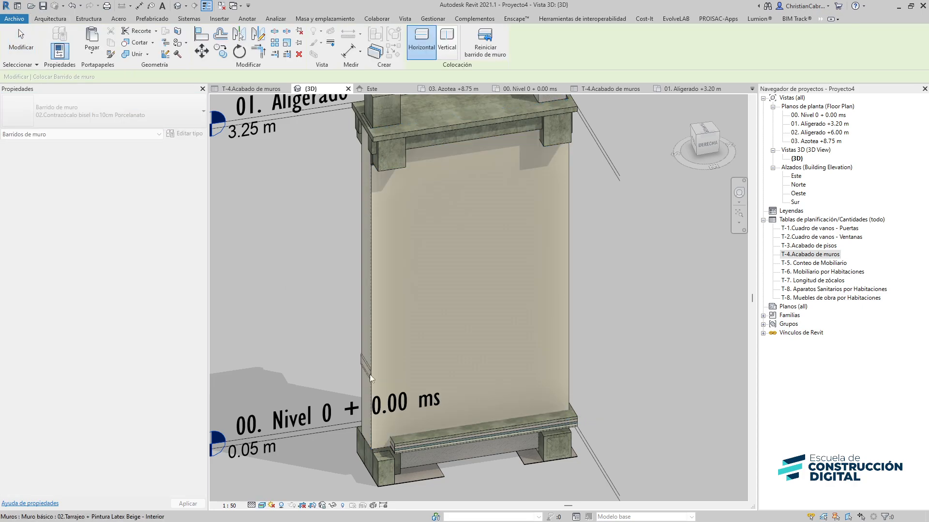
left_click(376, 377)
scroll(376, 377, "up", 5)
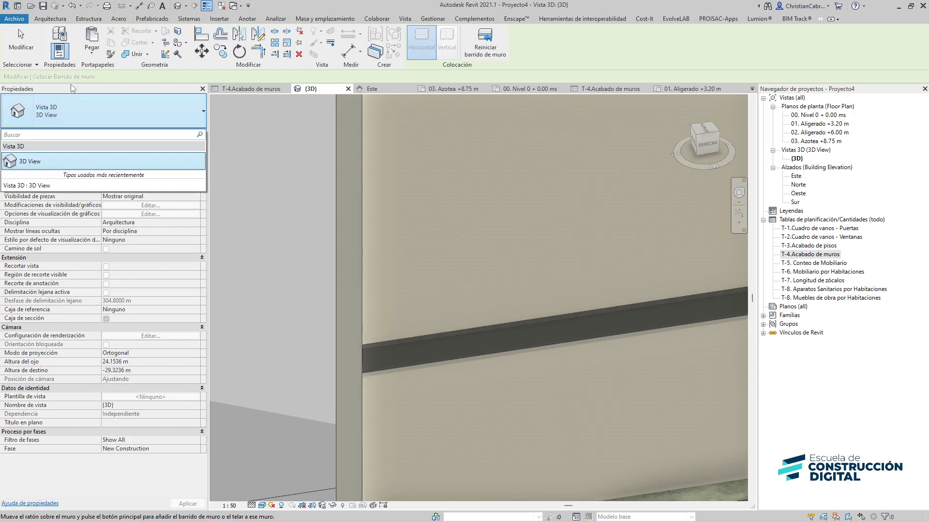
Add a second wall sweep of type 02.Contrazócalo sanitario h=7cm Vinil on the same wall finish
left_click(50, 19)
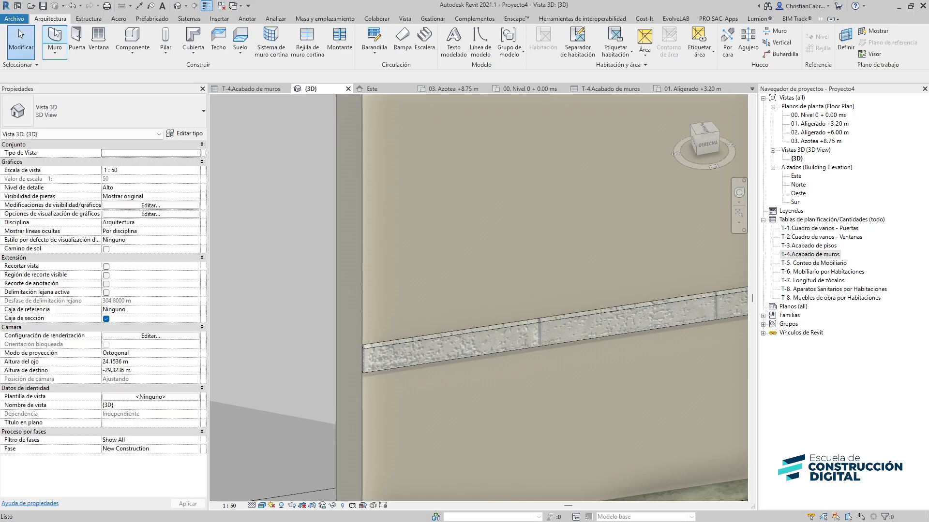
left_click(56, 55)
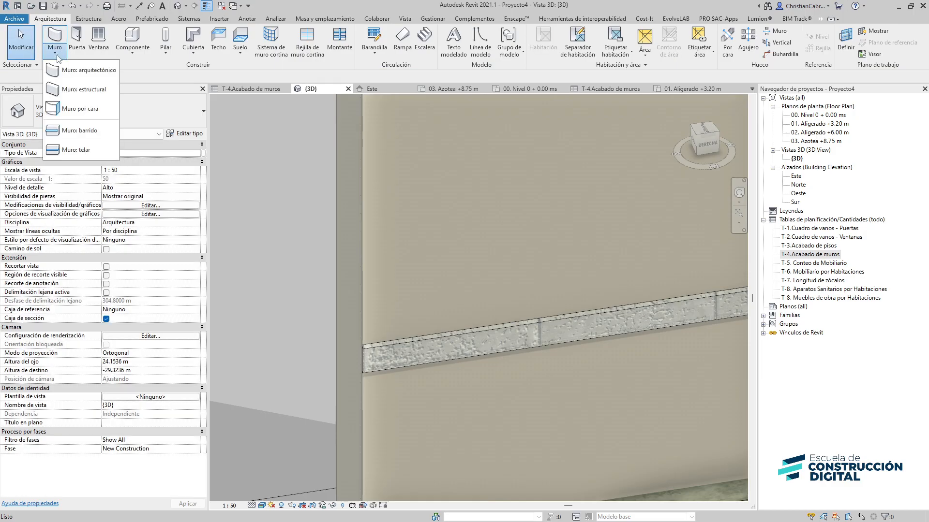
left_click(75, 132)
left_click(67, 122)
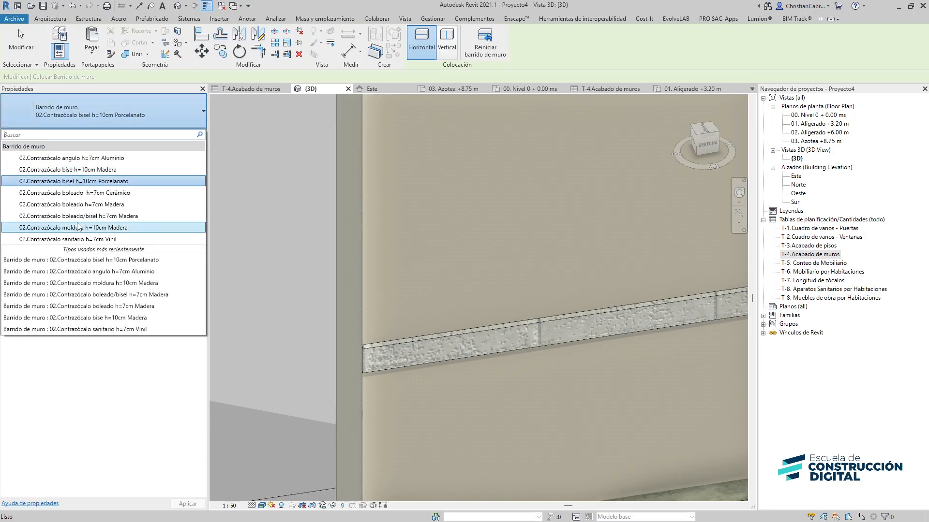
left_click(98, 239)
middle_click_drag(444, 461, 426, 399)
scroll(427, 399, "up", 3)
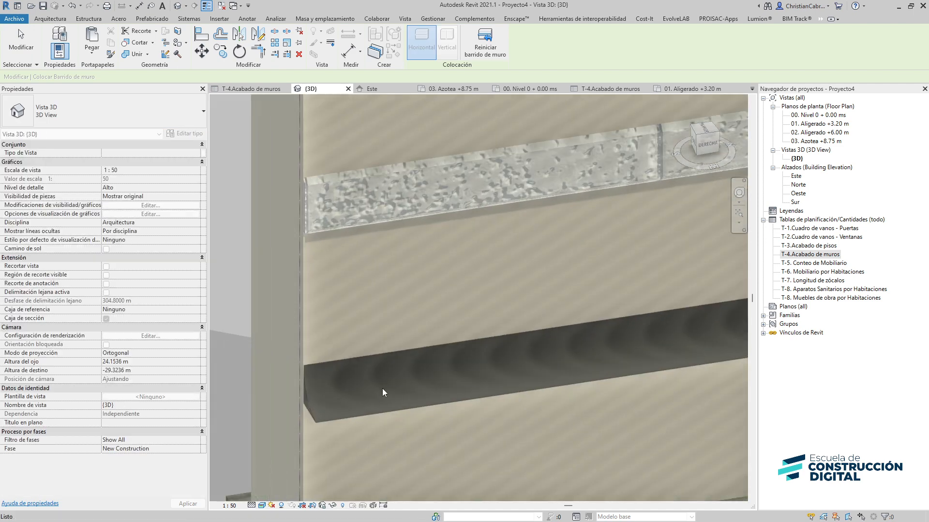
left_click(382, 388)
key("Escape")
key("Escape")
Move the vinyl sanitary baseboard sweep down to the base of the wall finish
middle_click_drag(431, 431, 604, 356)
left_click(253, 322)
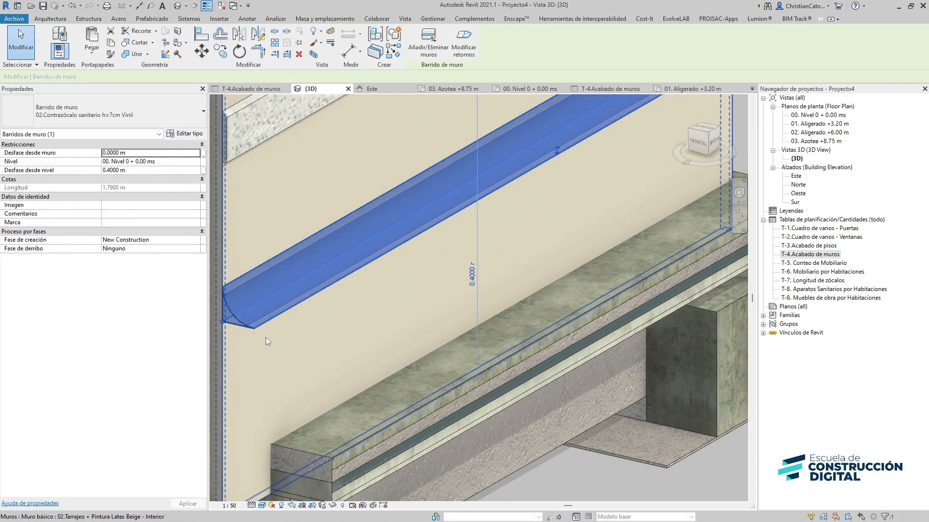
middle_click_drag(265, 338, 407, 417, "shift")
key("Escape")
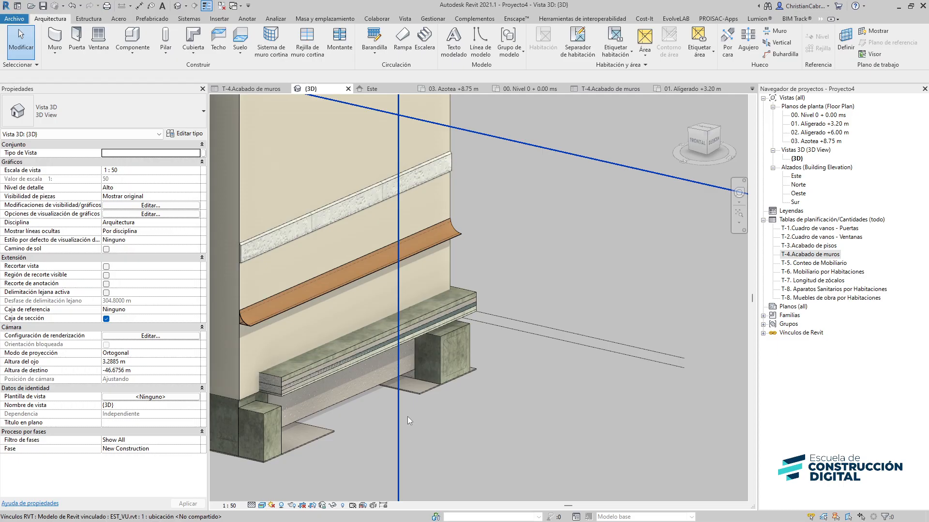
Inspect both wall sweeps along the wall finish
middle_click_drag(440, 386, 494, 447)
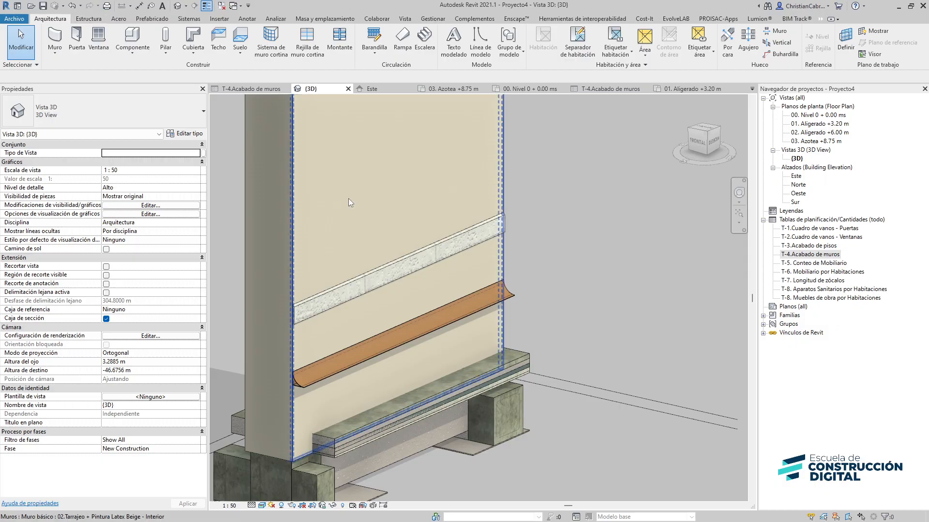
scroll(501, 265, "down", 2)
middle_click_drag(502, 266, 555, 380)
scroll(554, 376, "down", 1)
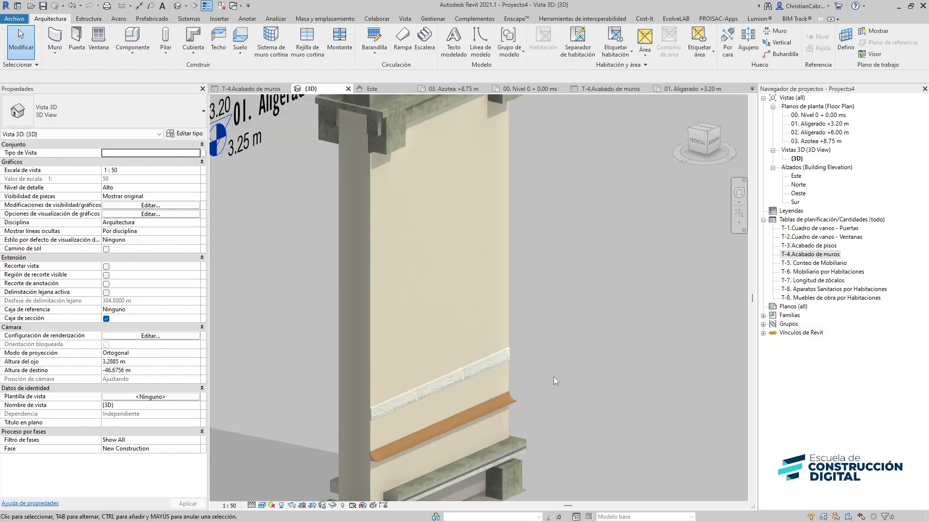